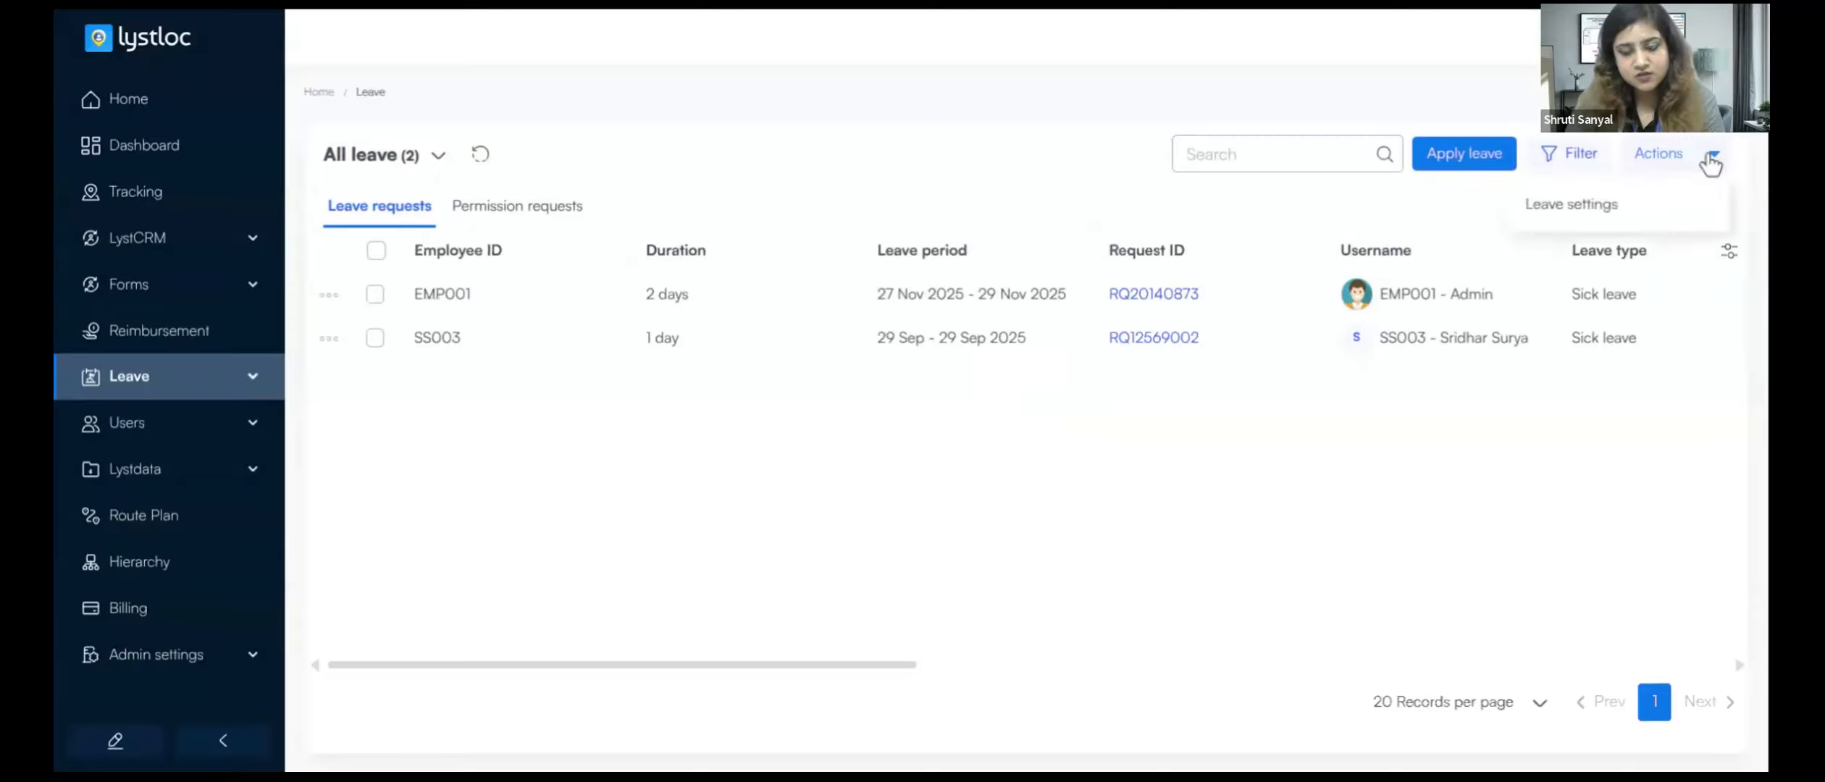
# Open the leave settings and start a new leave type named Maternity Leave
pyautogui.click(1650, 203)
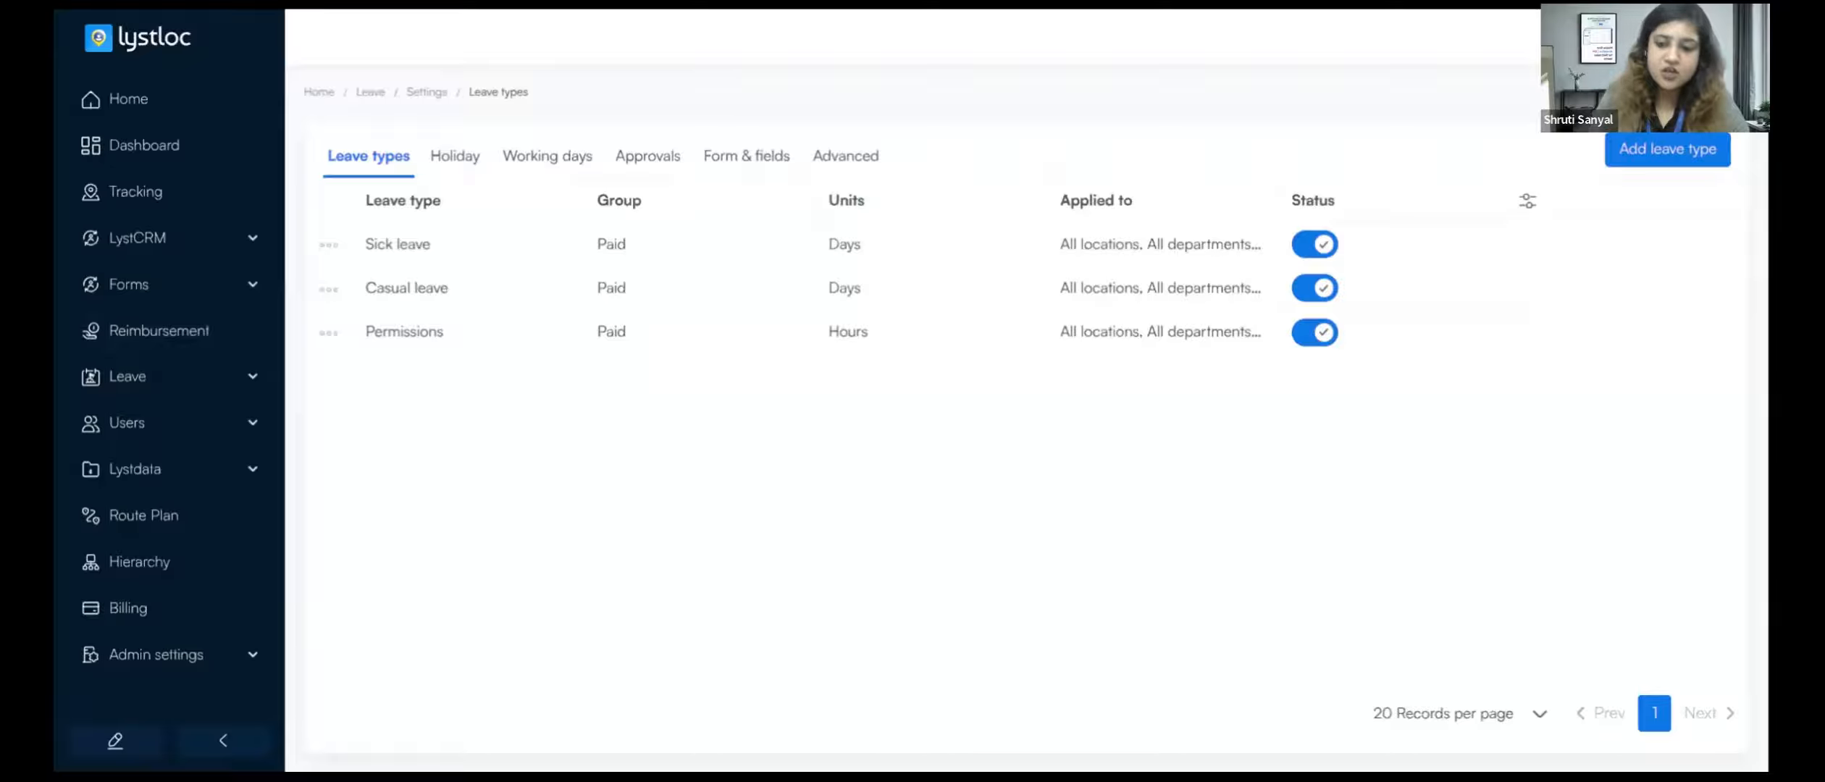
pyautogui.click(1620, 151)
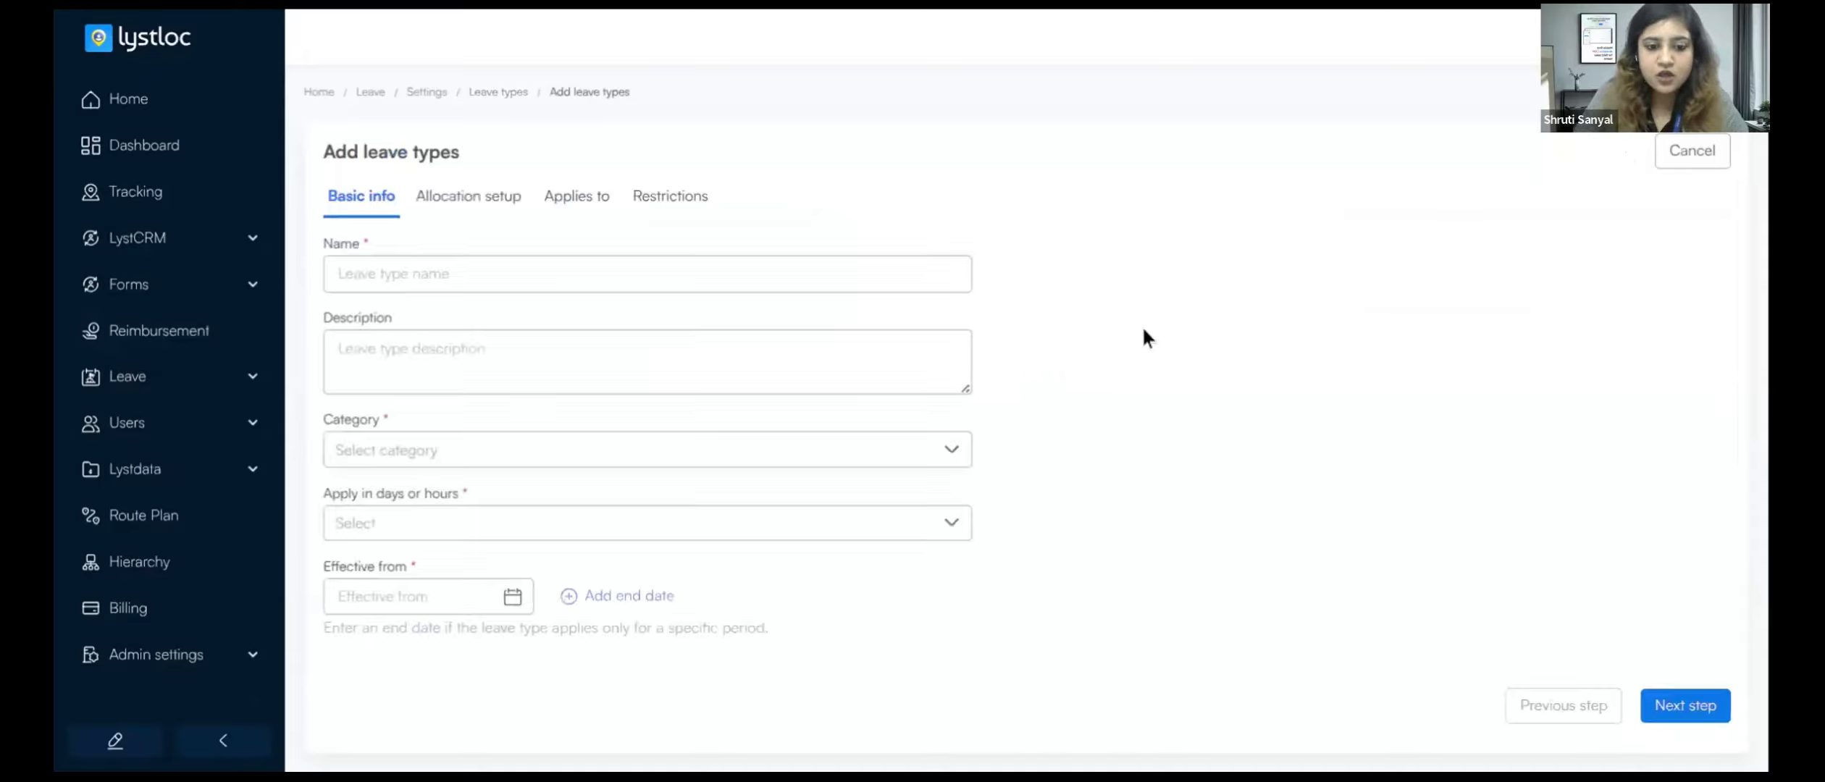
pyautogui.click(726, 280)
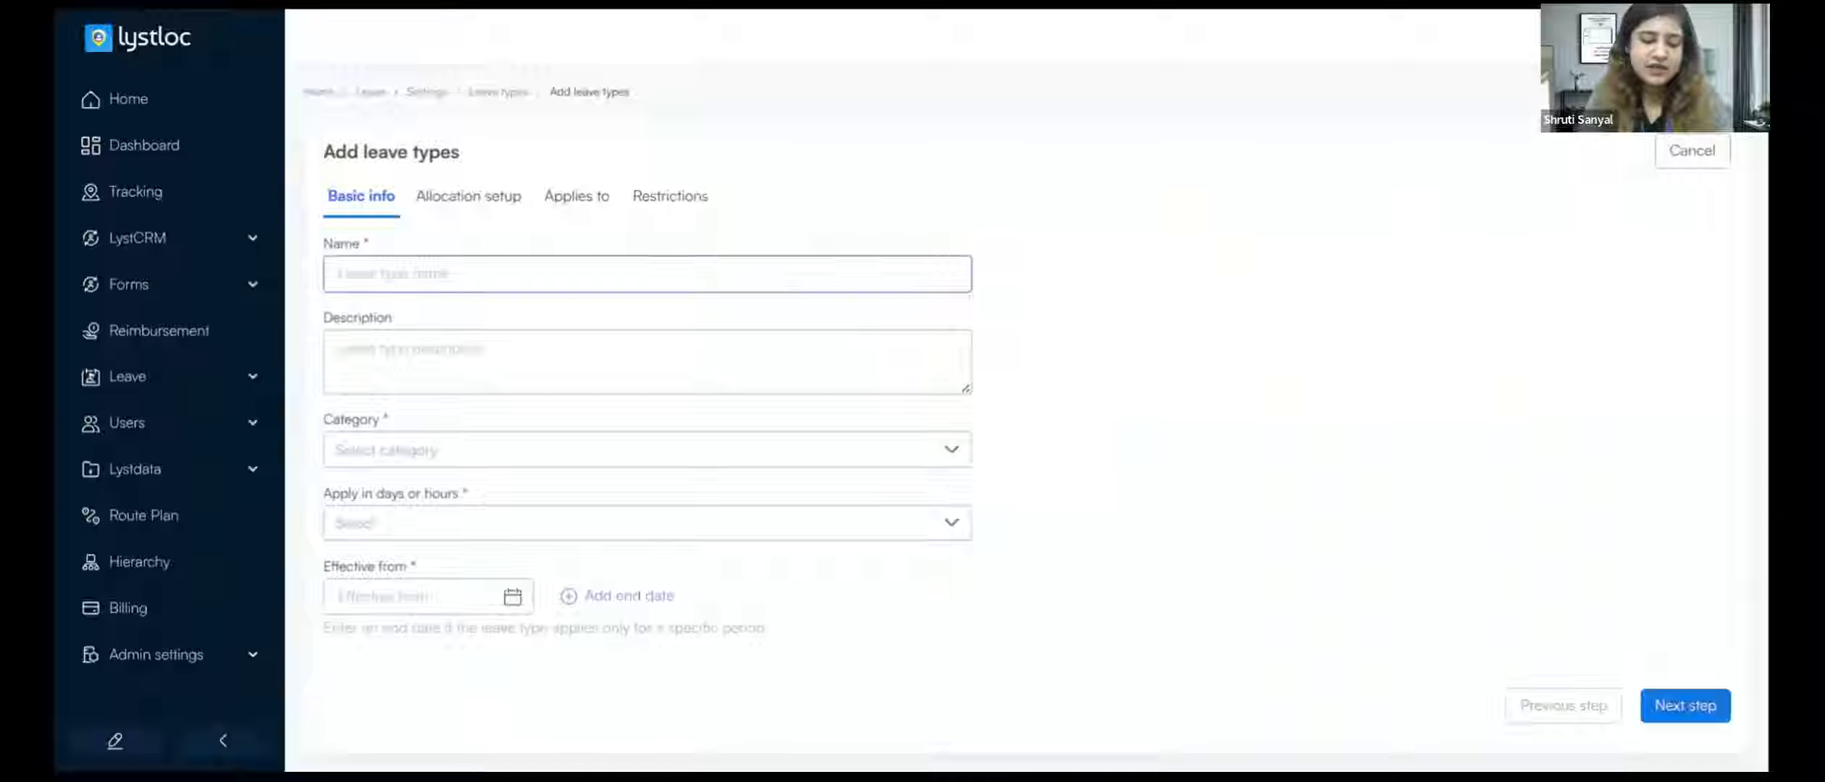
pyautogui.write('Ma')
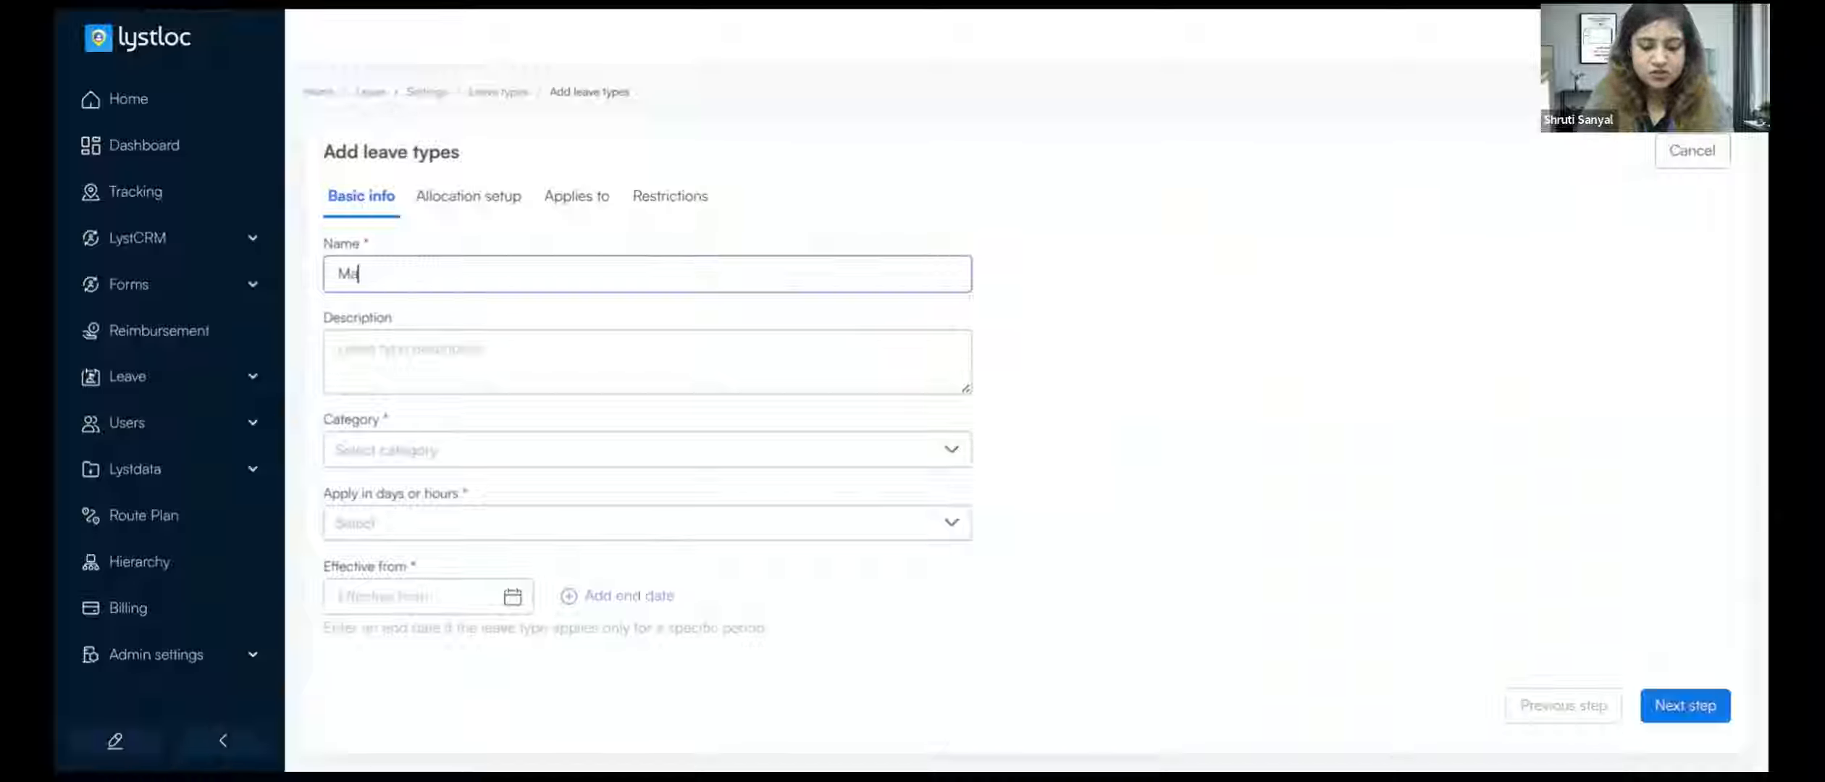
pyautogui.write('tre')
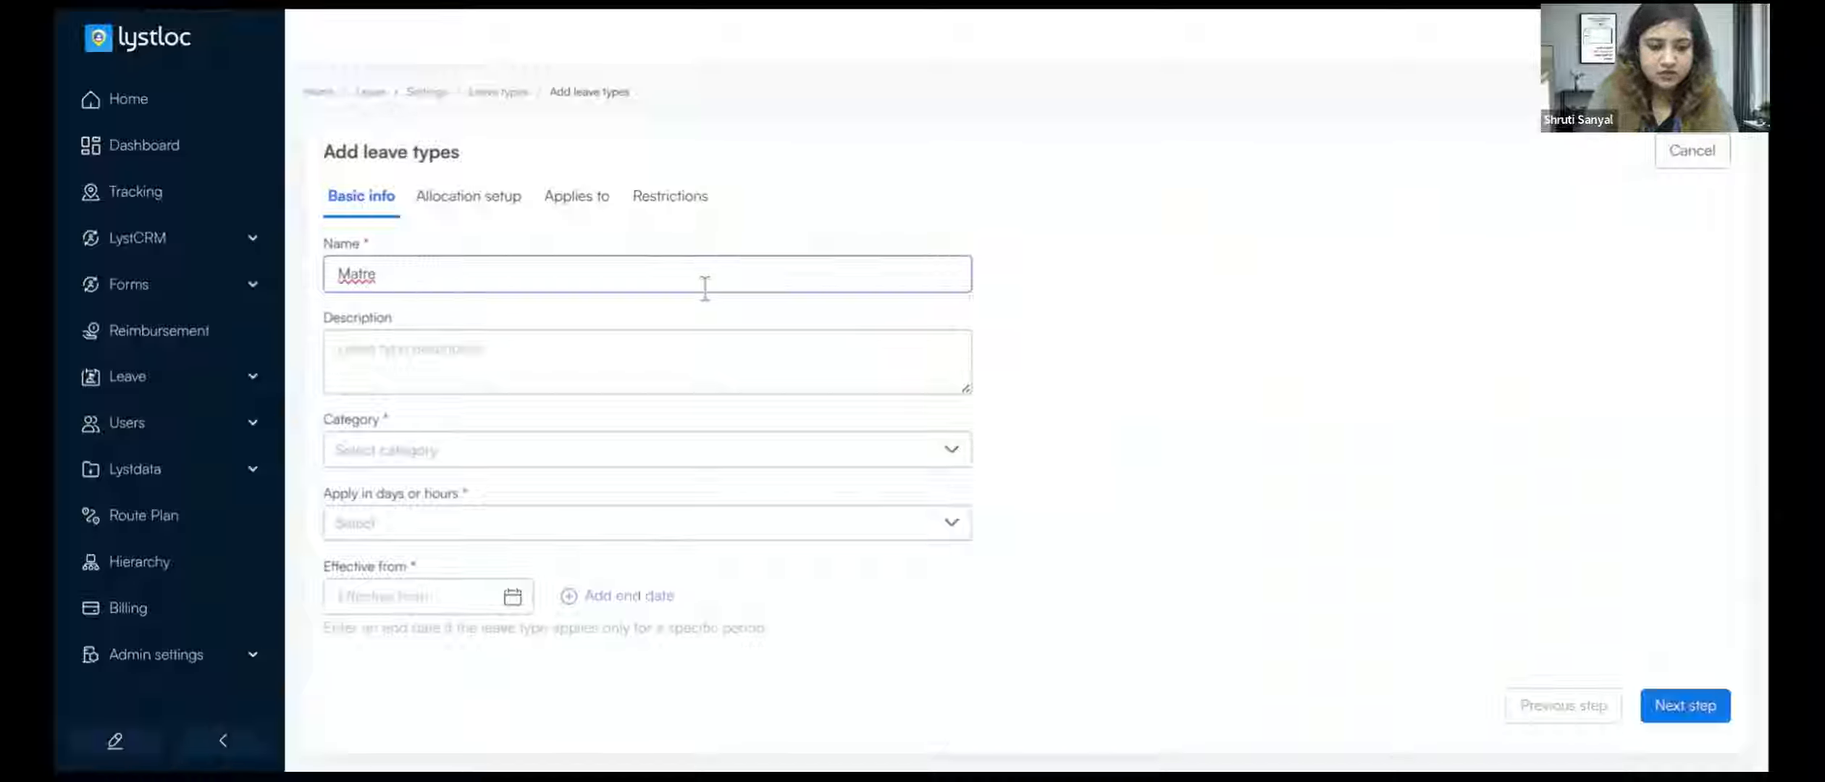
pyautogui.press('BackSpace')
pyautogui.press('BackSpace')
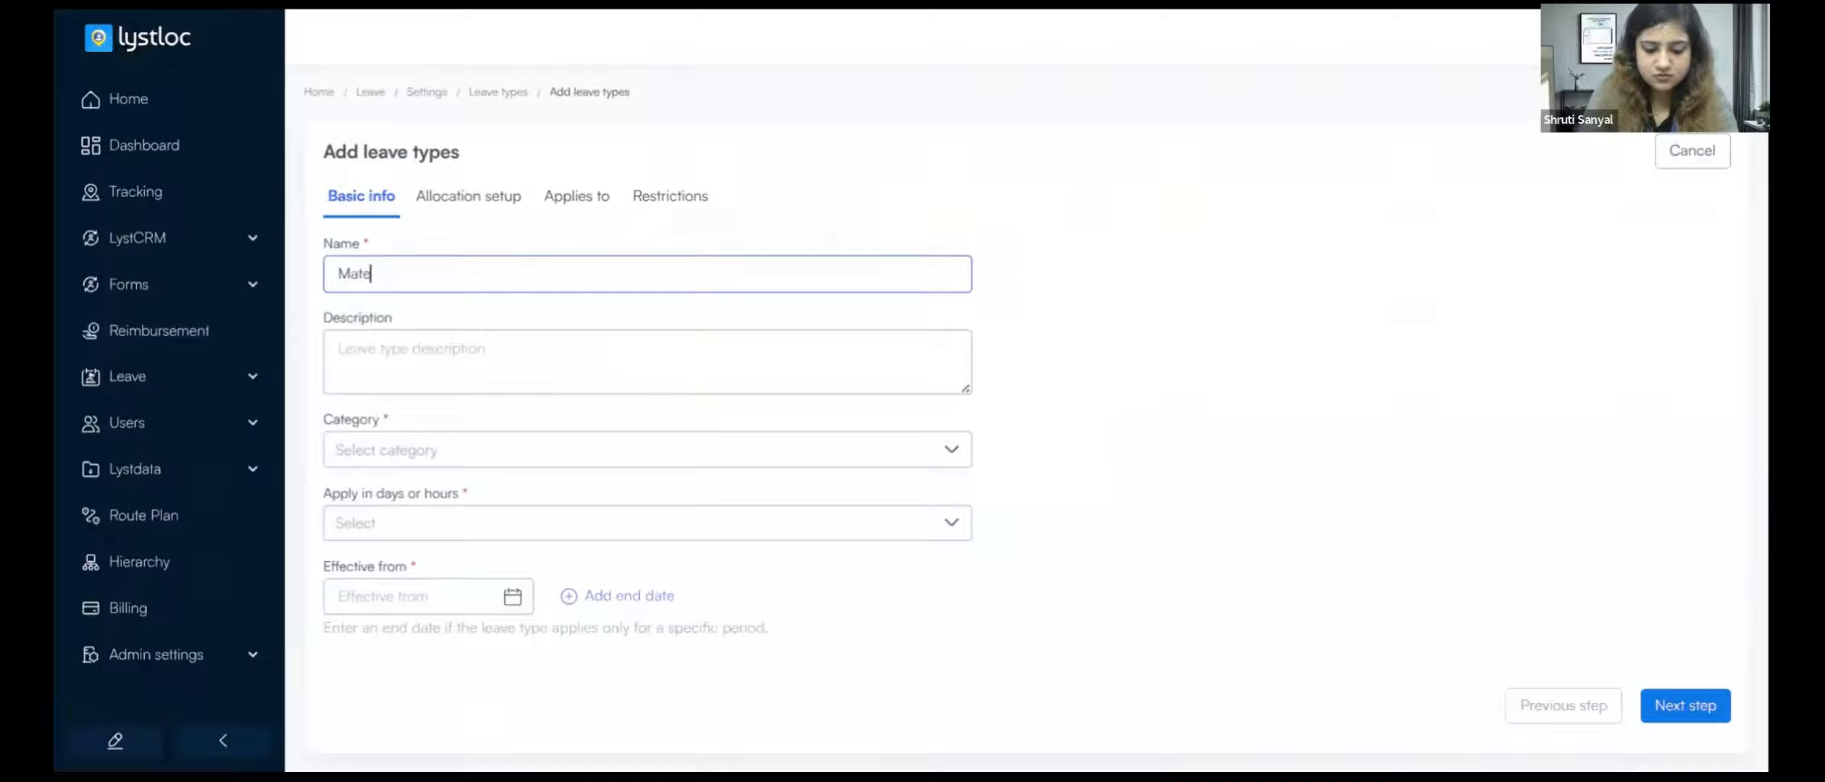
pyautogui.write('ernity Leave')
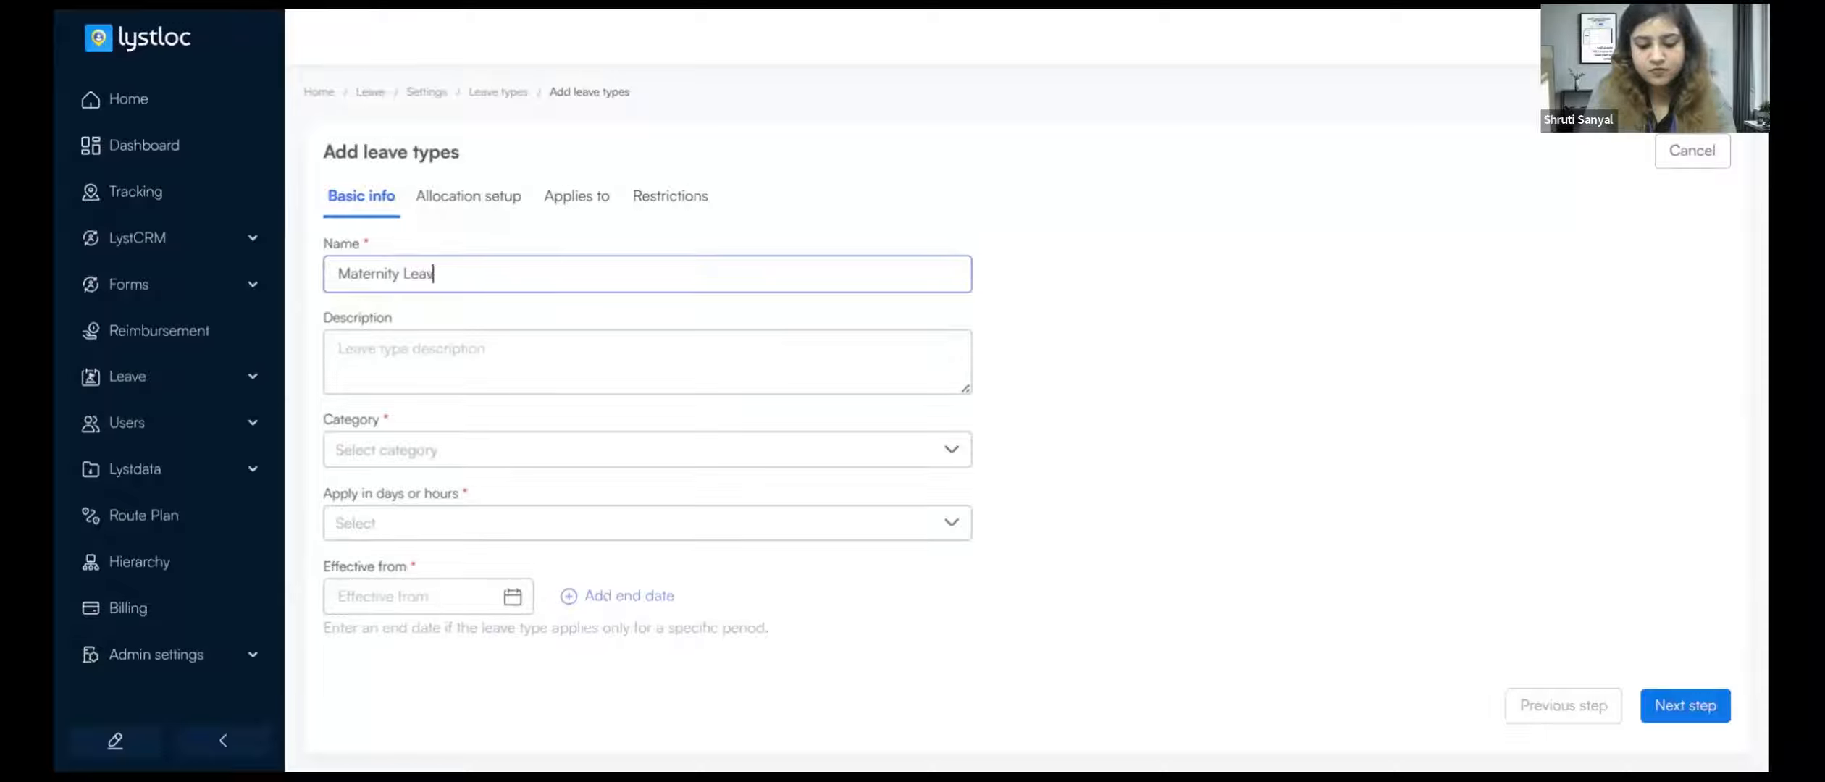
# Enter "for 3 months" as the description of the Maternity Leave type
pyautogui.click(642, 374)
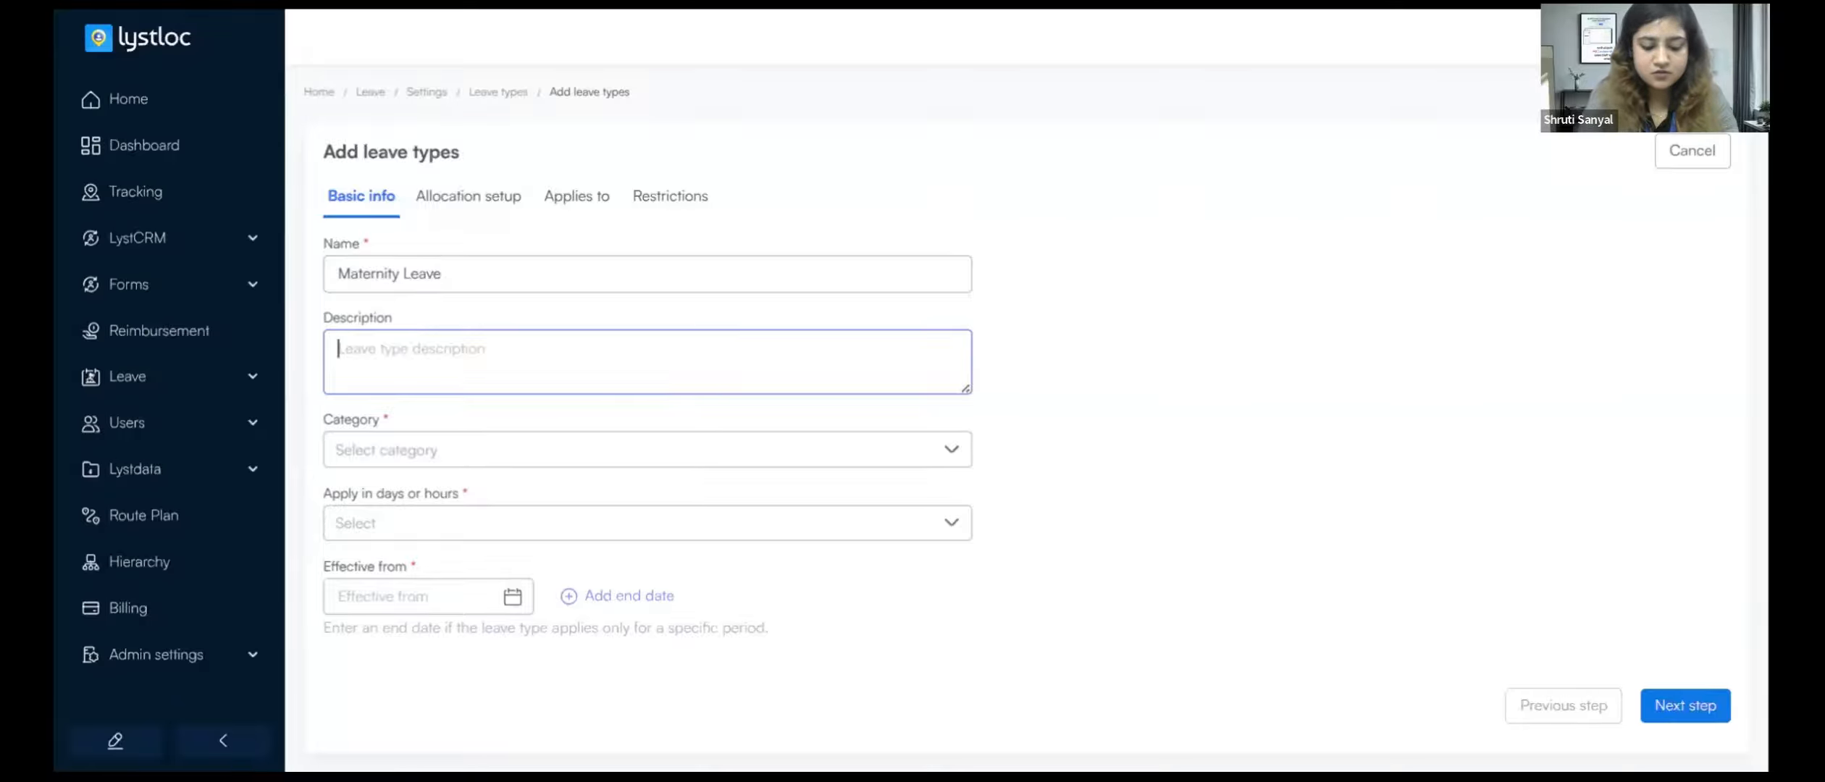
pyautogui.write('for 3')
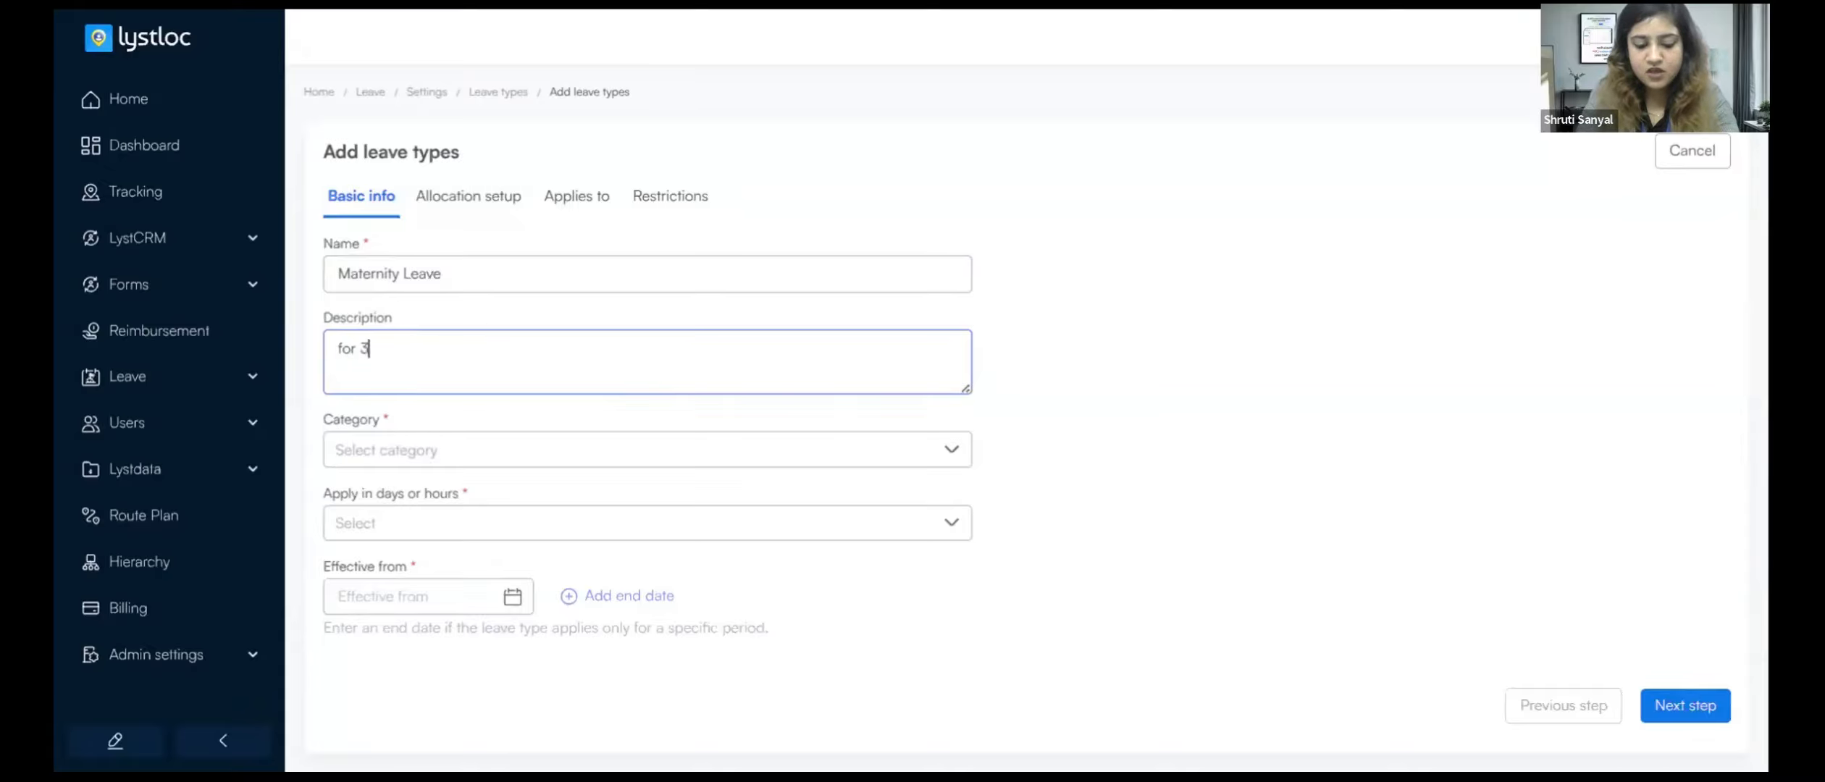
pyautogui.write(' 3 months')
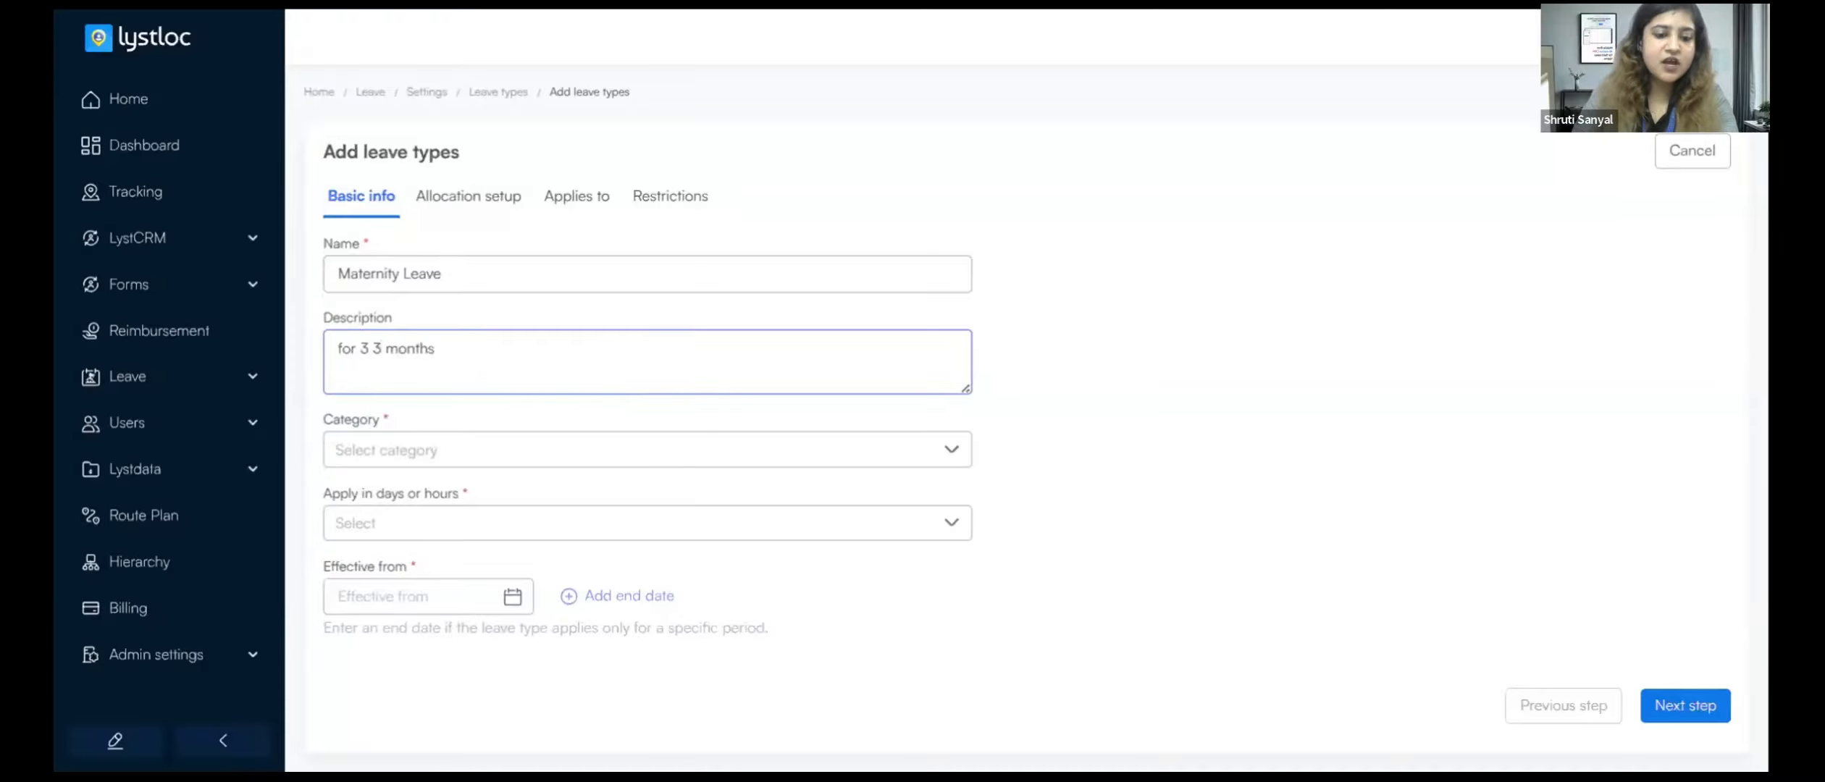
pyautogui.press('BackSpace')
pyautogui.press('BackSpace')
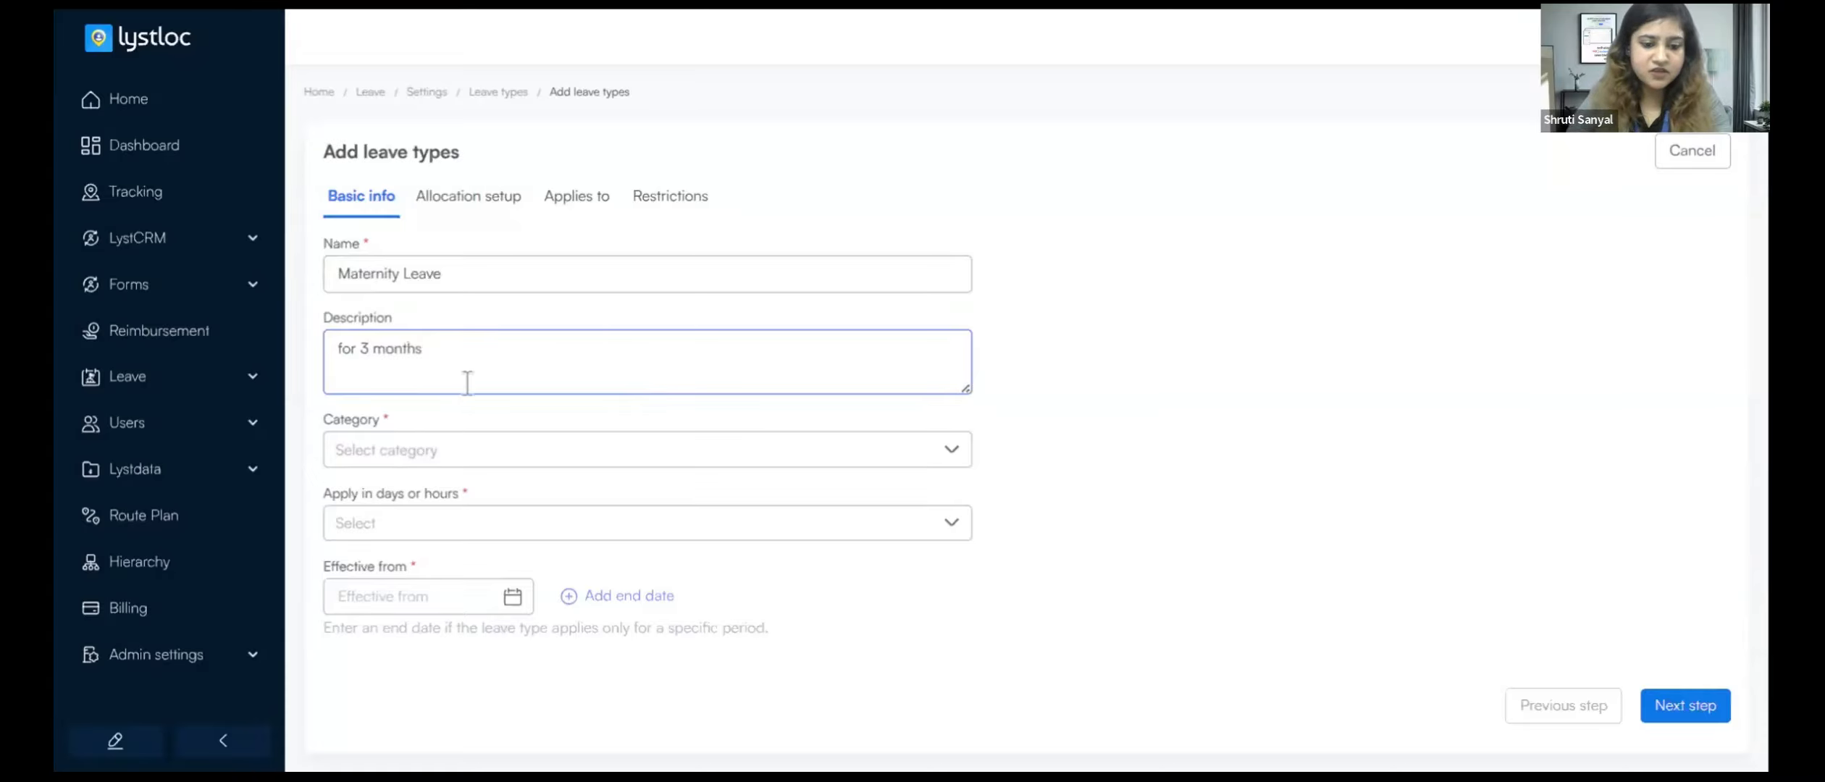
# Set the leave type's category to Paid and have it applied in Days
pyautogui.click(513, 459)
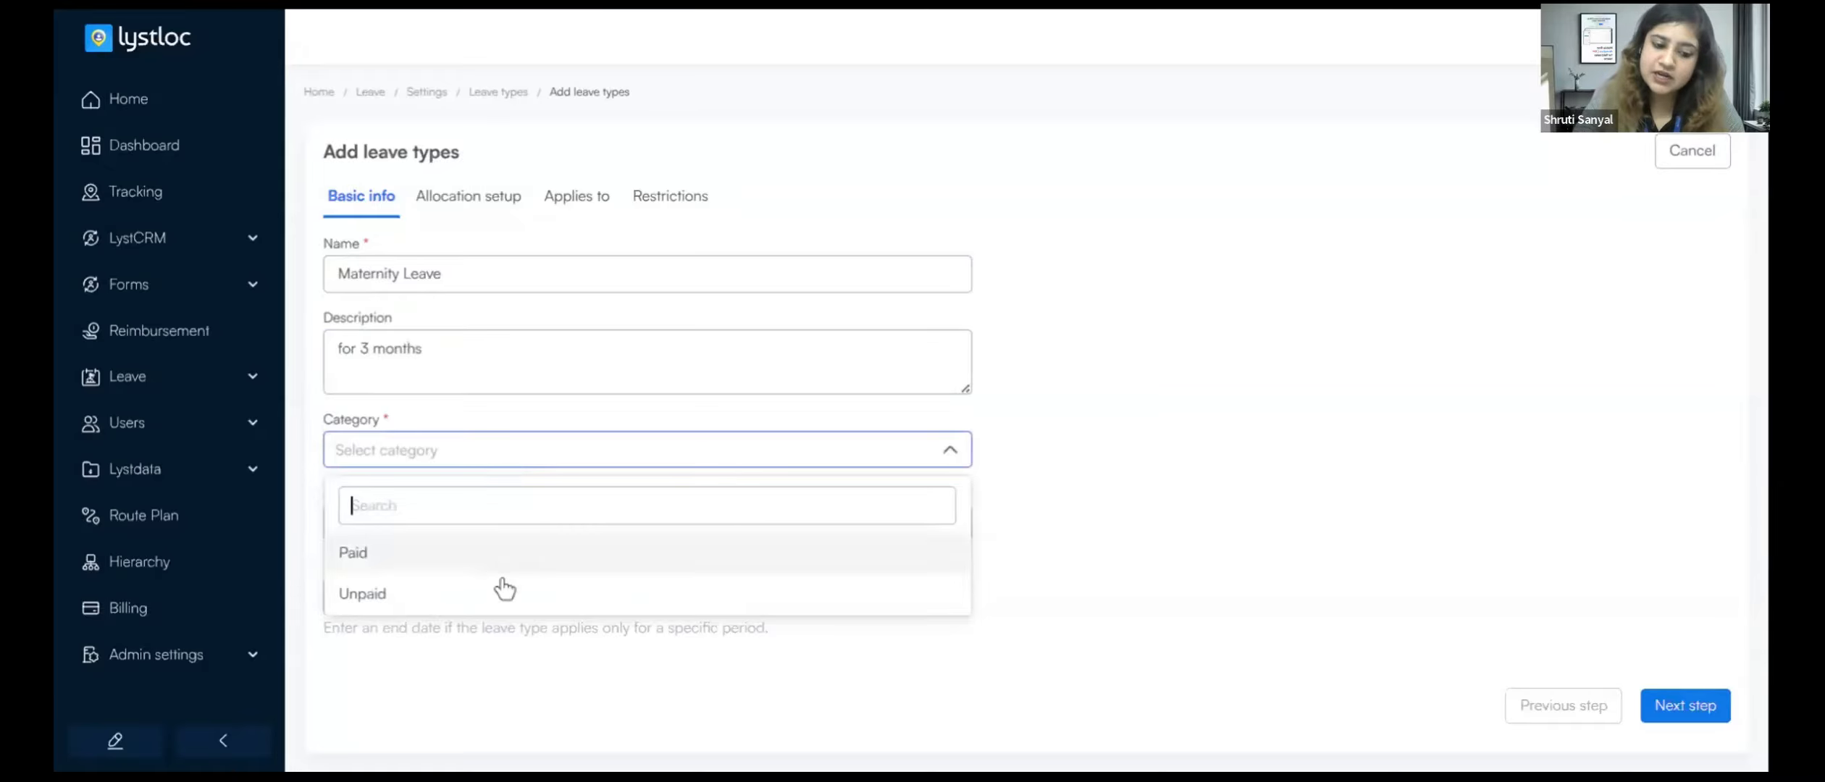
pyautogui.click(503, 568)
pyautogui.click(499, 533)
pyautogui.scroll(-1, 1239, 484)
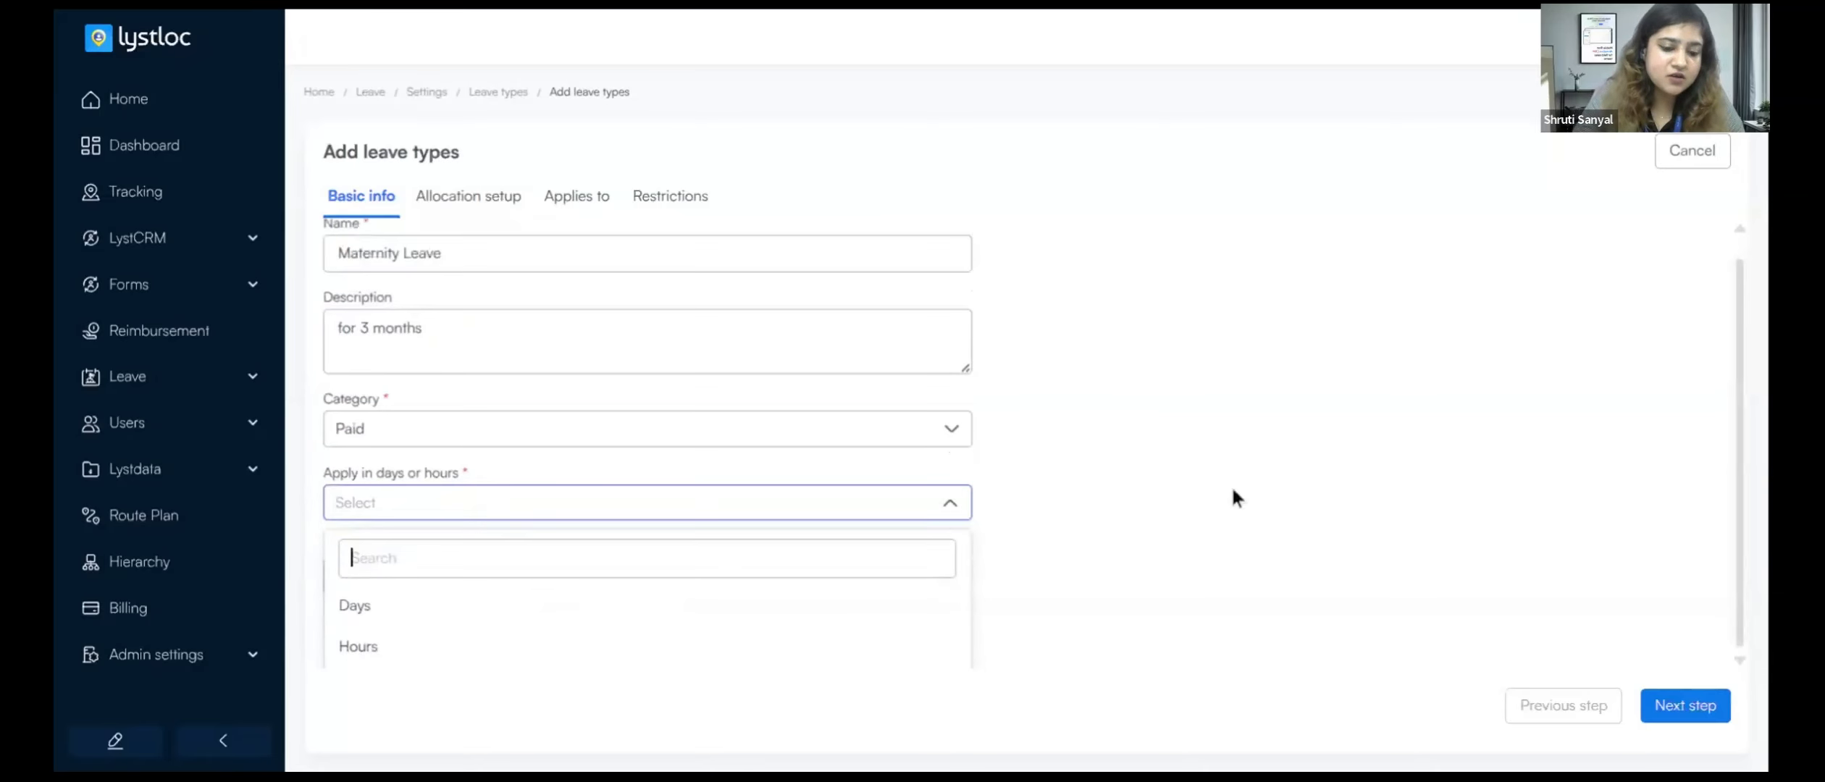
pyautogui.click(774, 602)
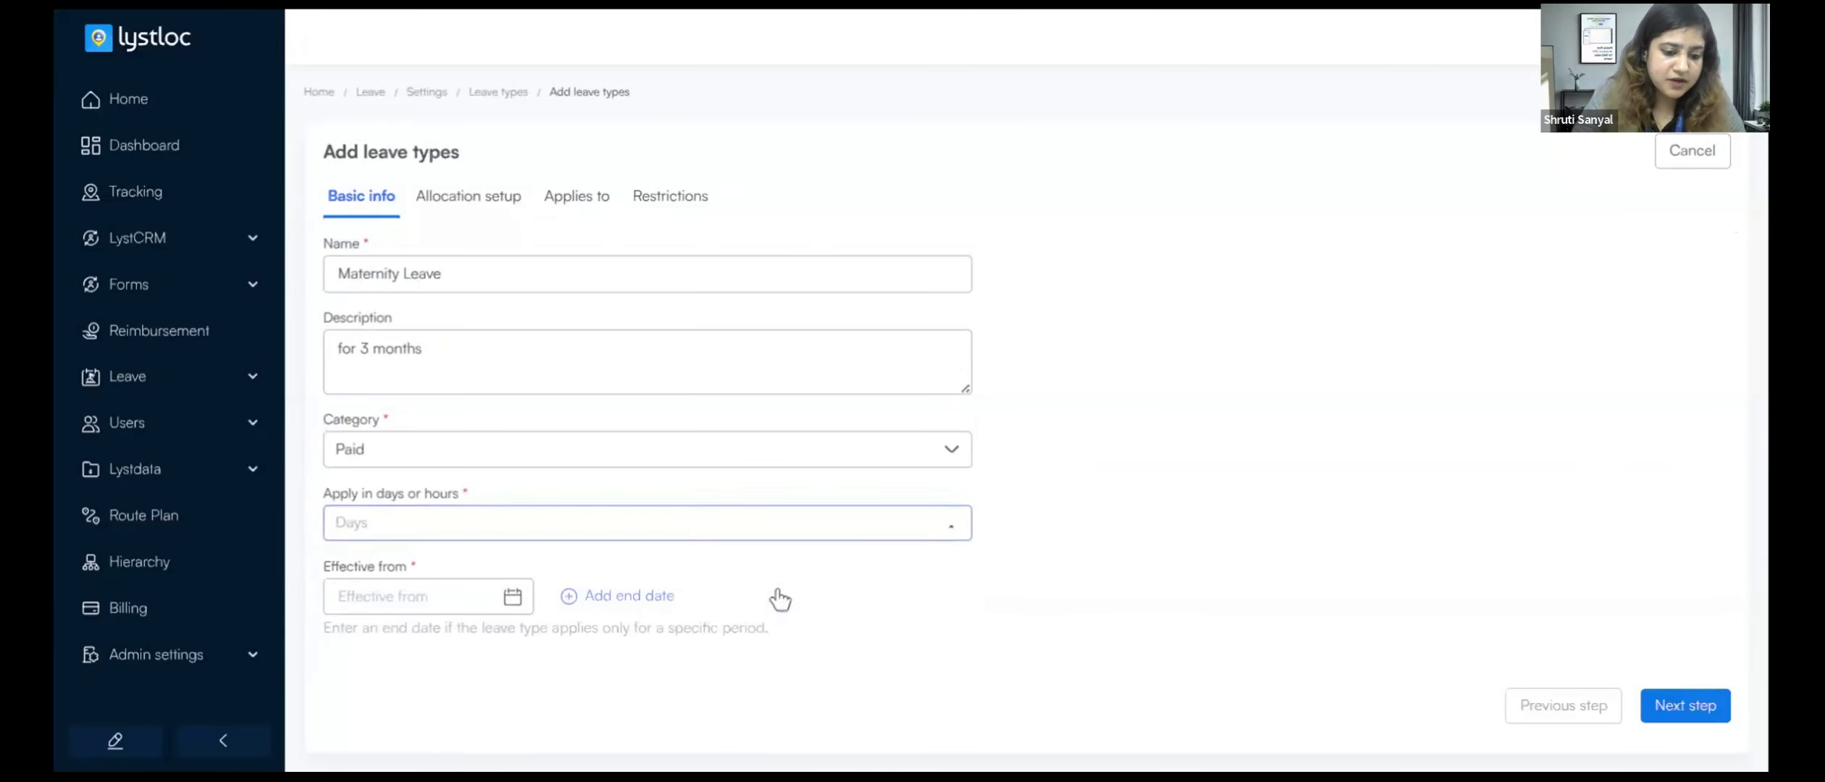
# Make the leave type effective from 01-Dec-2025
pyautogui.click(481, 597)
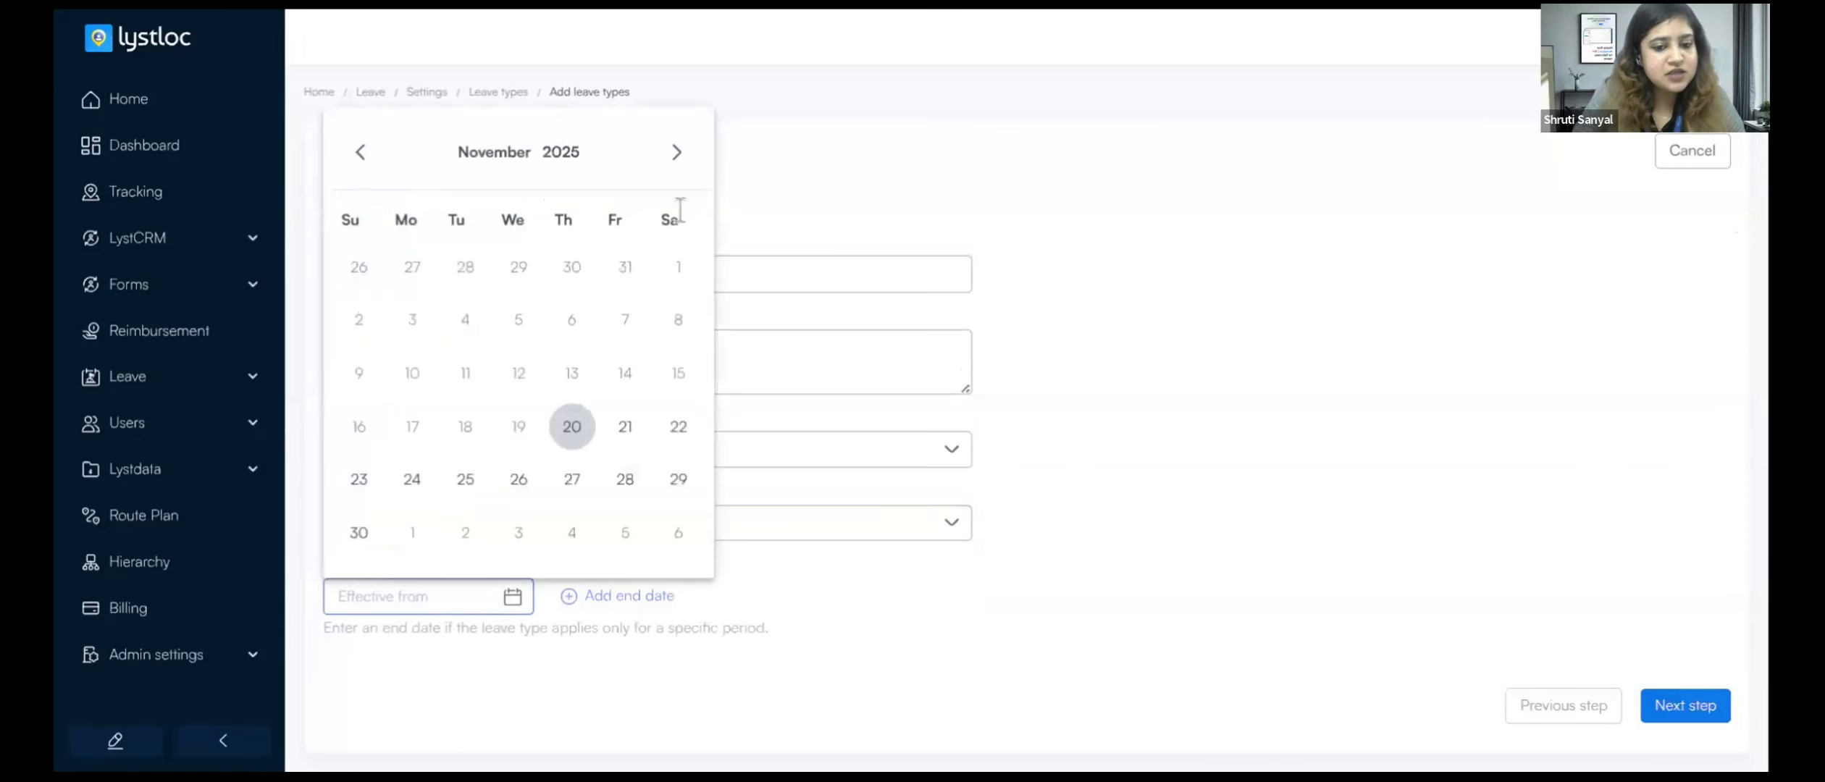
pyautogui.click(677, 153)
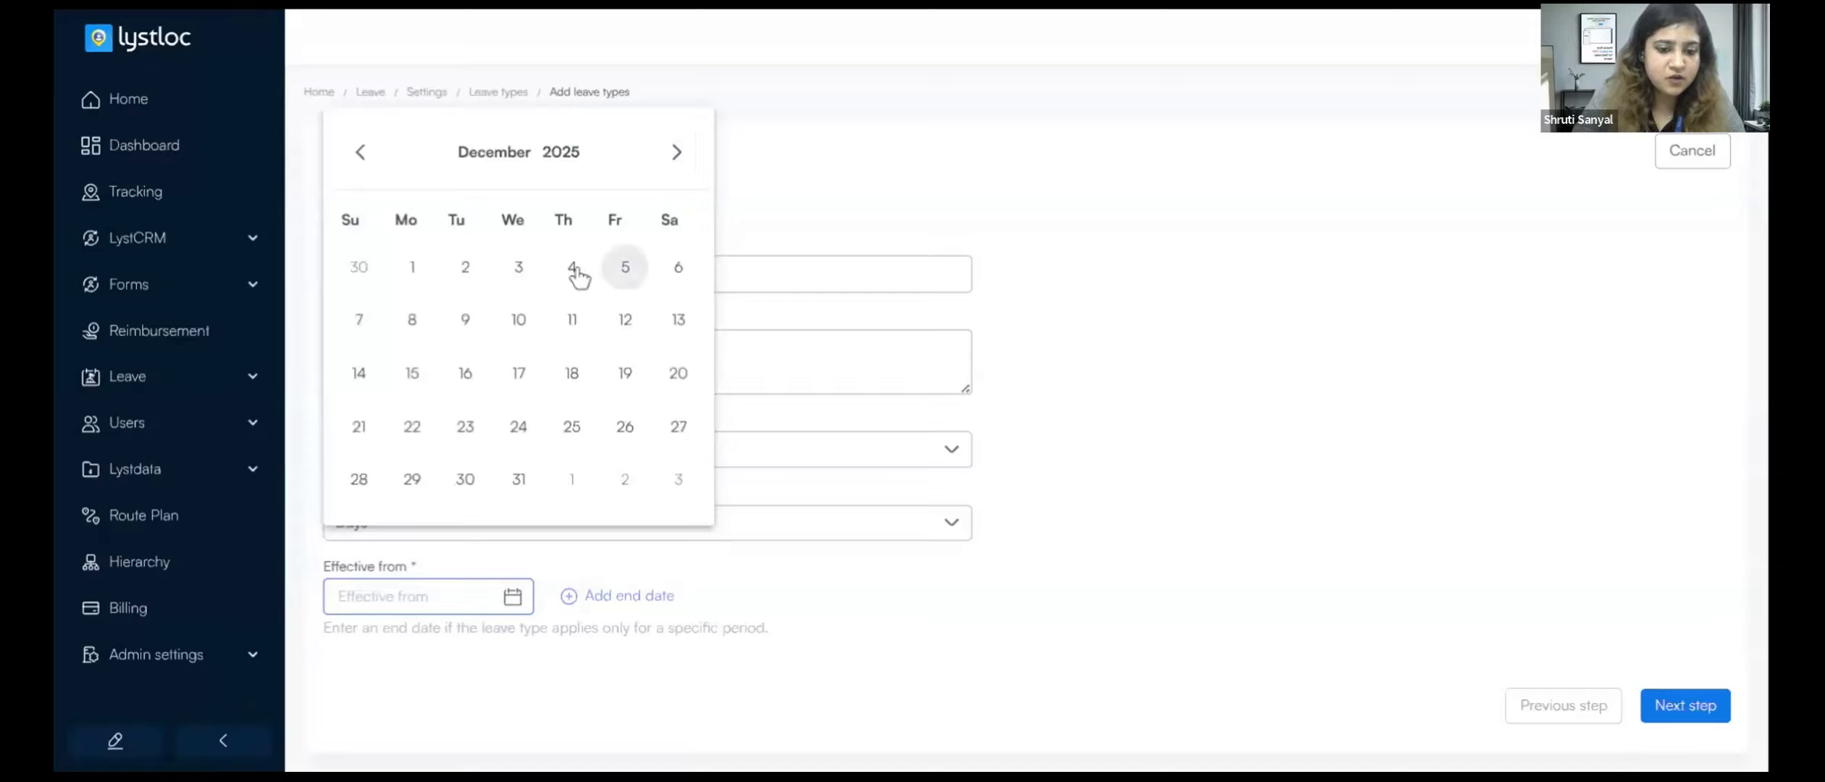
pyautogui.click(413, 268)
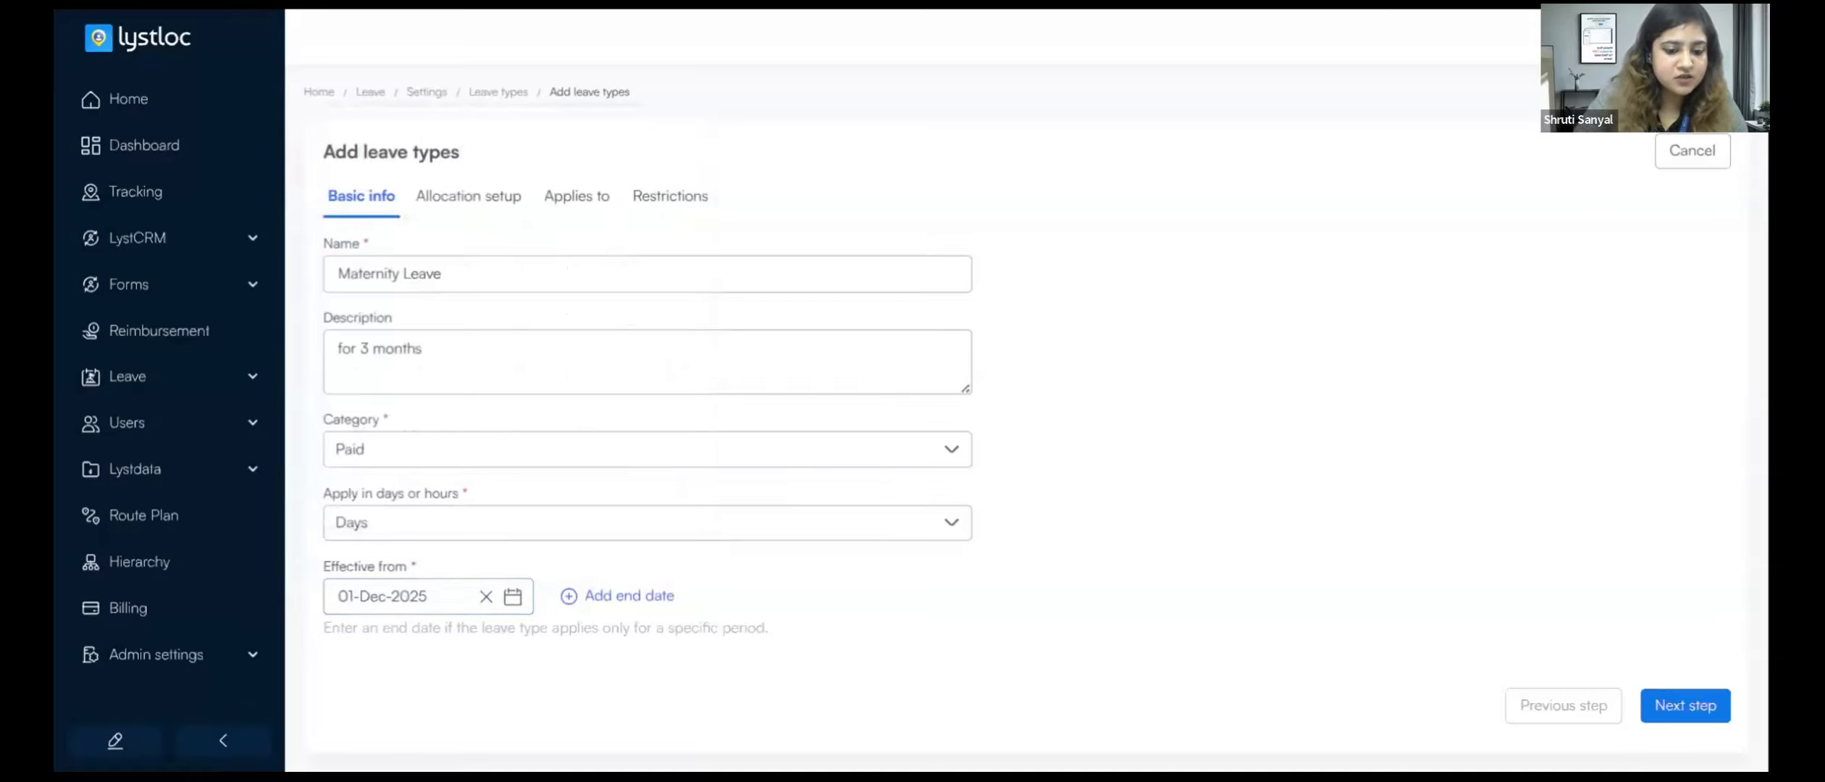
# Add an end date of 28-Feb-2026 to the leave type
pyautogui.click(637, 598)
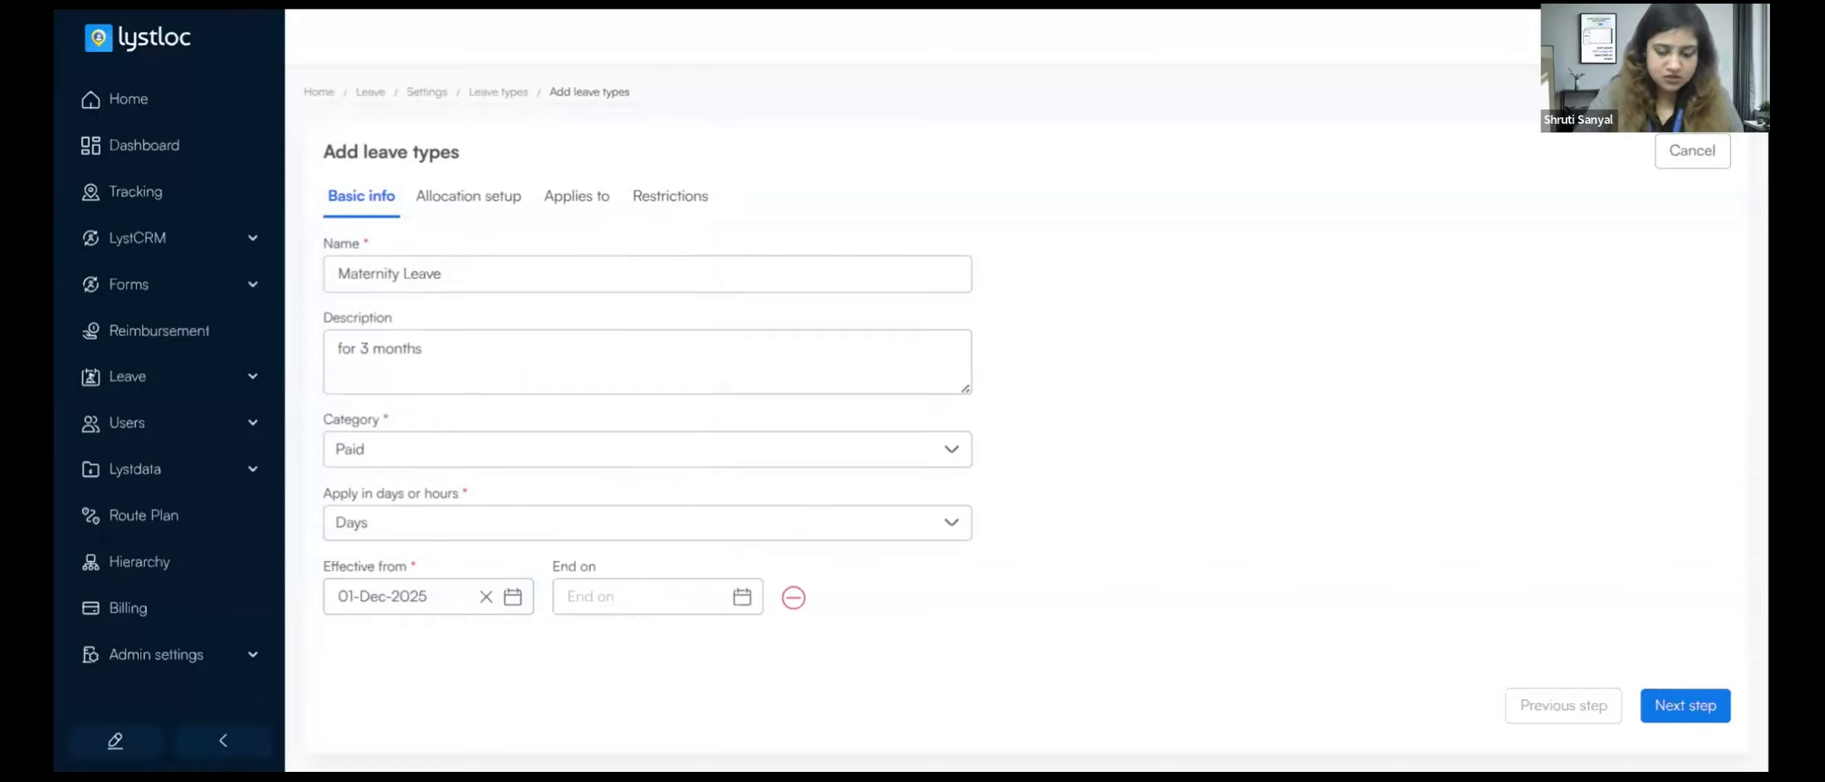
pyautogui.click(644, 597)
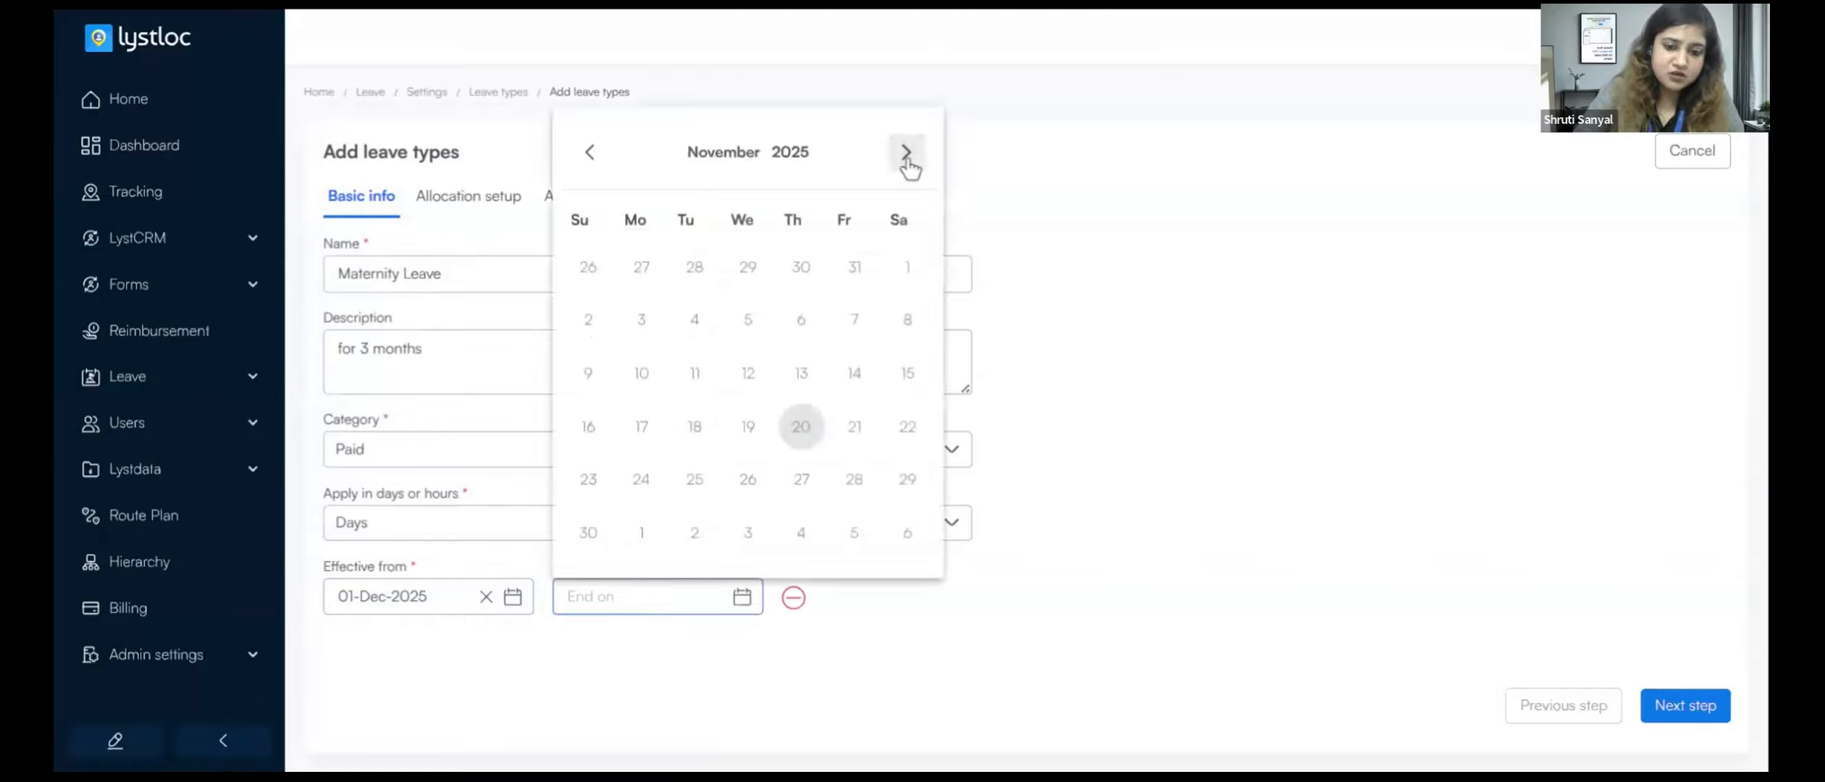
pyautogui.click(907, 153)
pyautogui.click(906, 153)
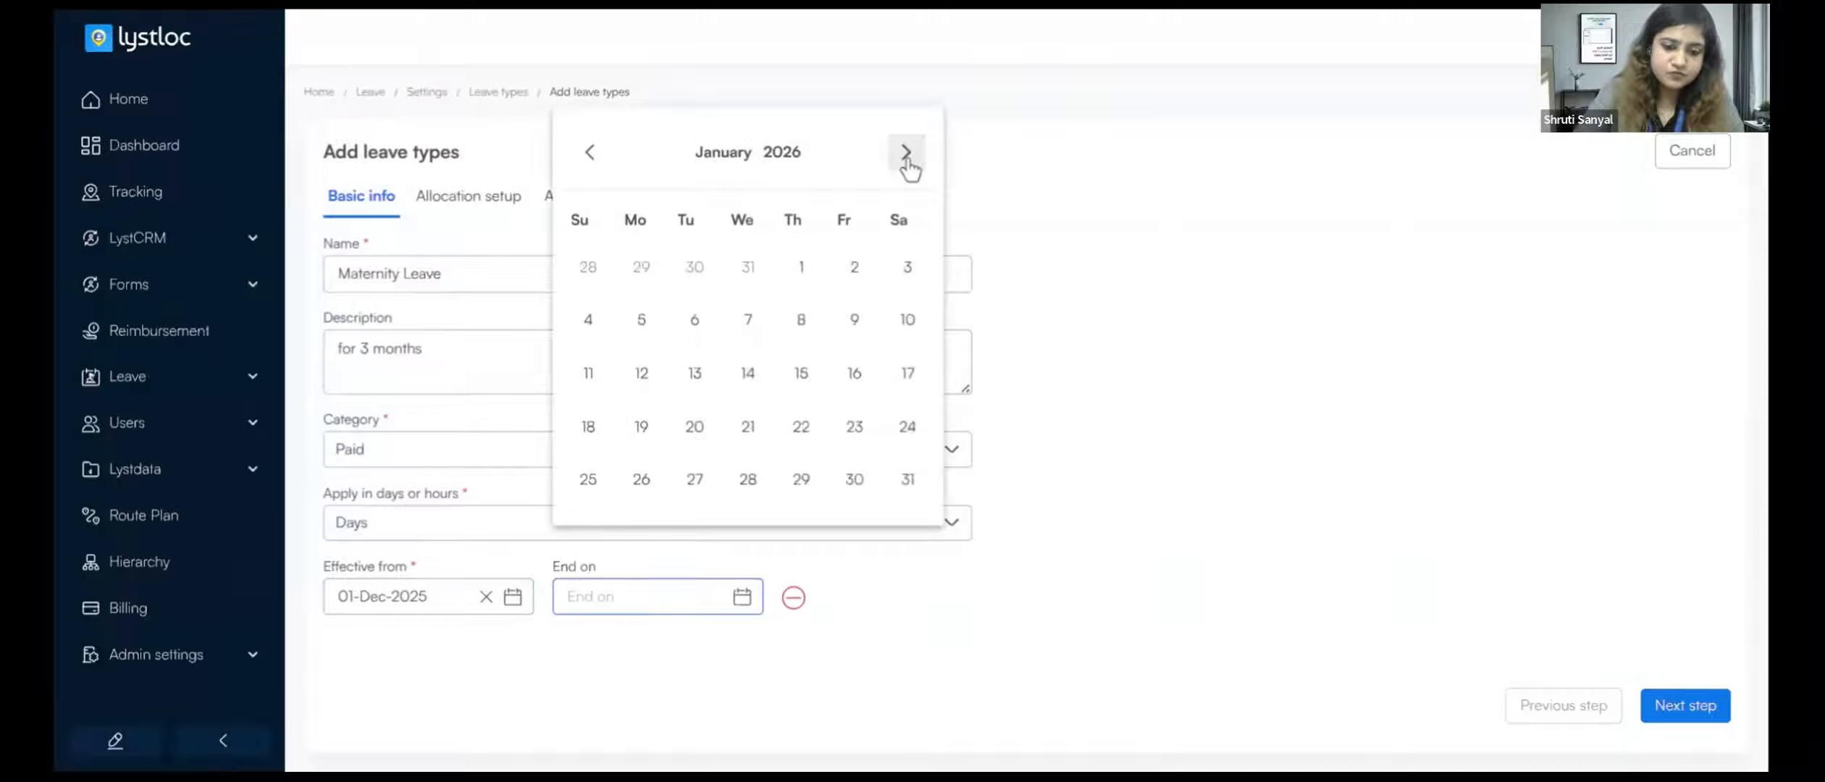
pyautogui.click(906, 153)
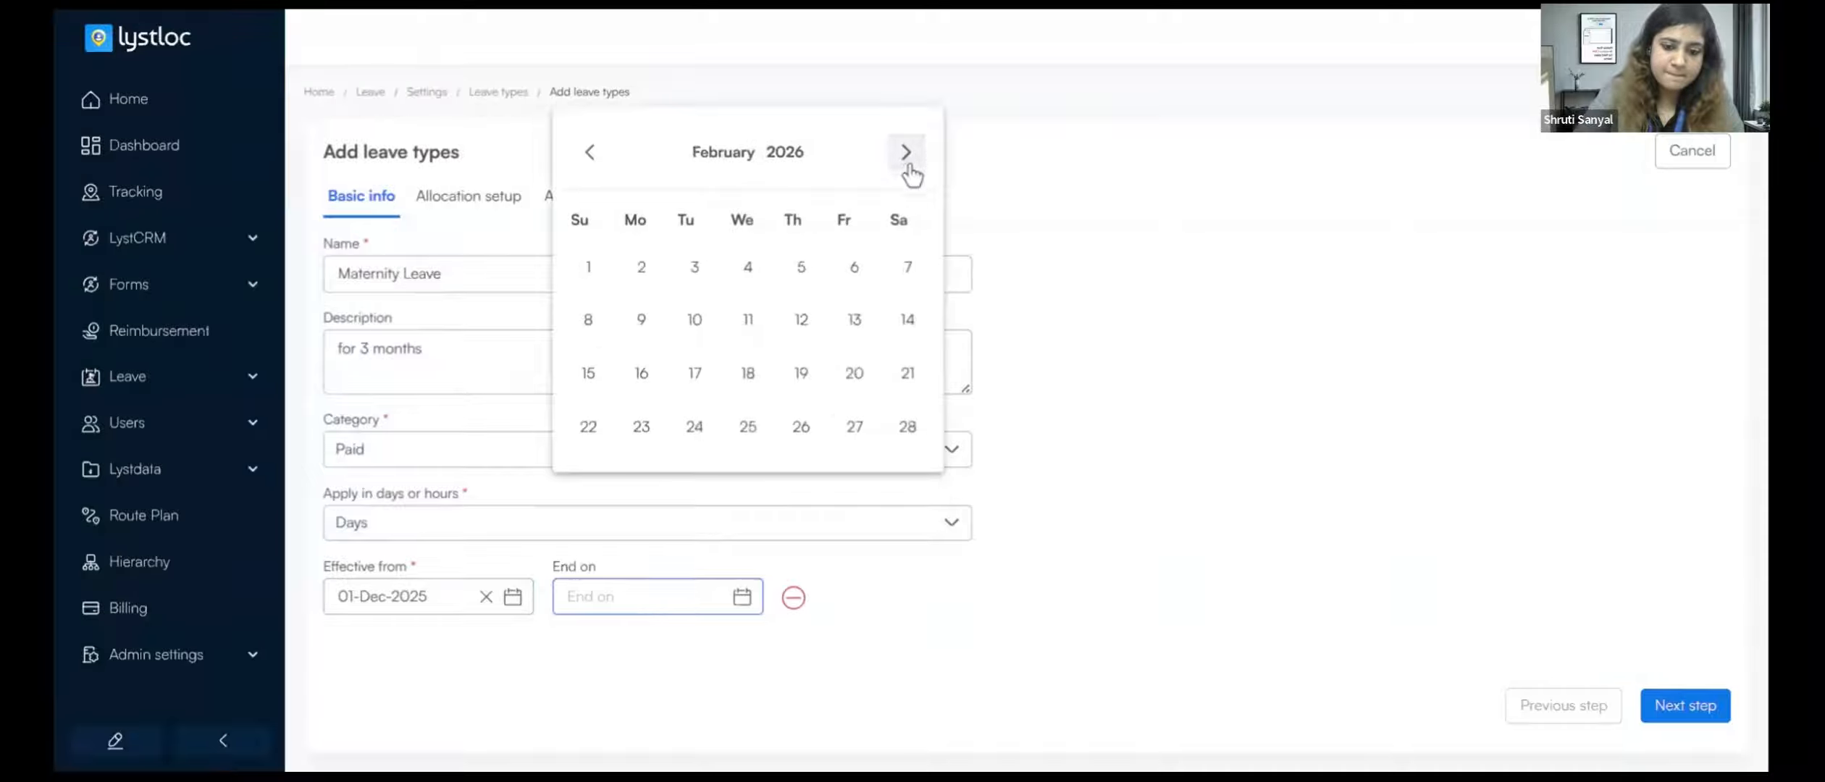
pyautogui.click(907, 427)
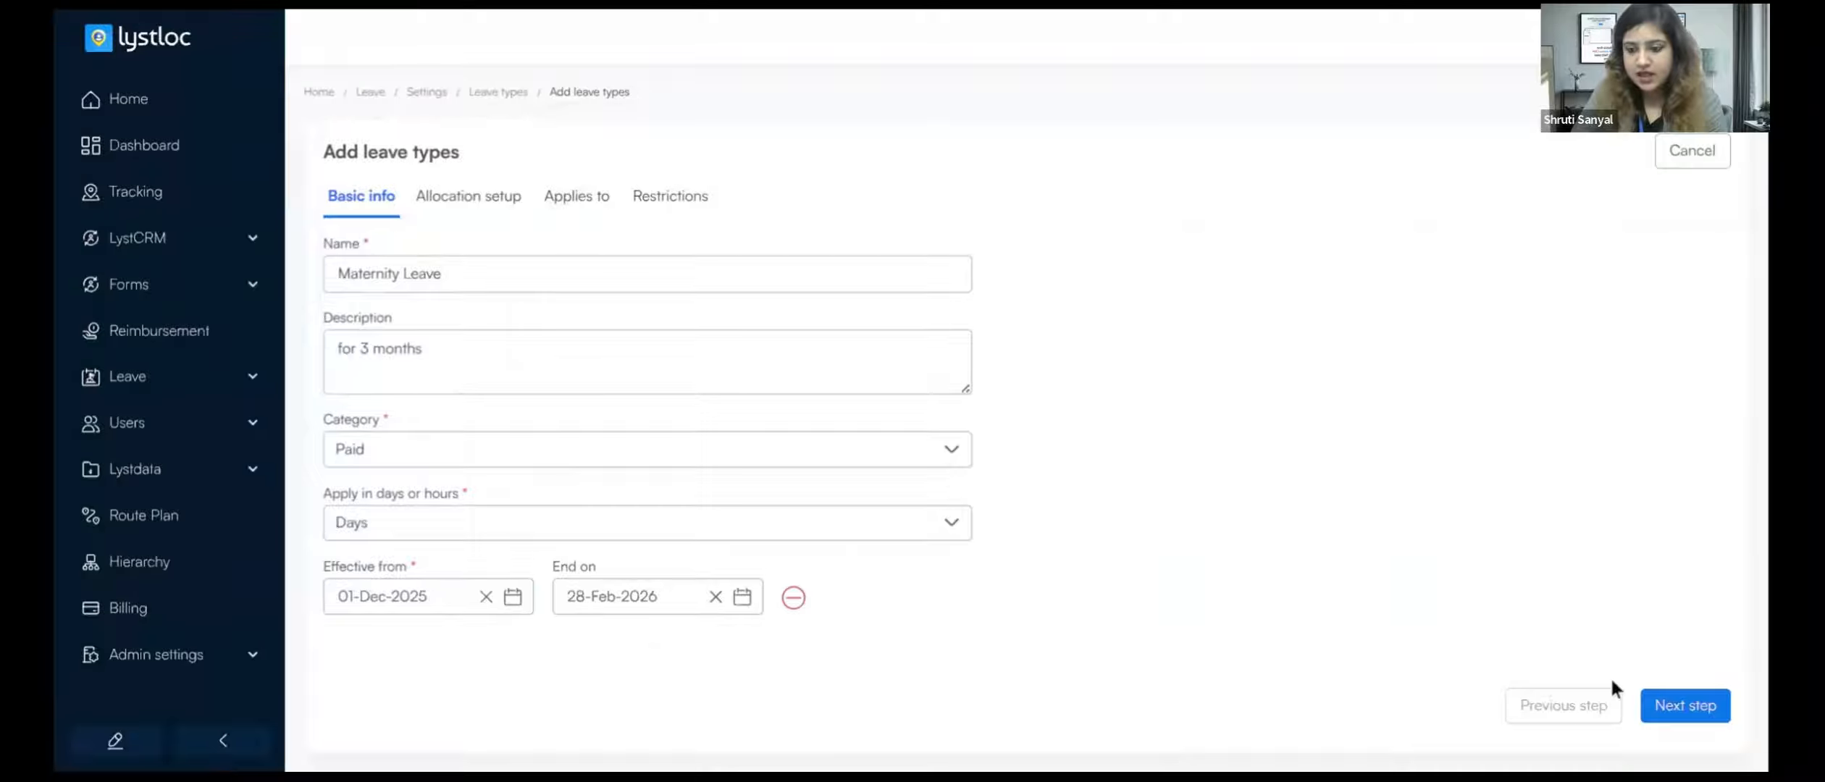
# Continue to the allocation setup and have the leave balance credited Yearly
pyautogui.click(1663, 711)
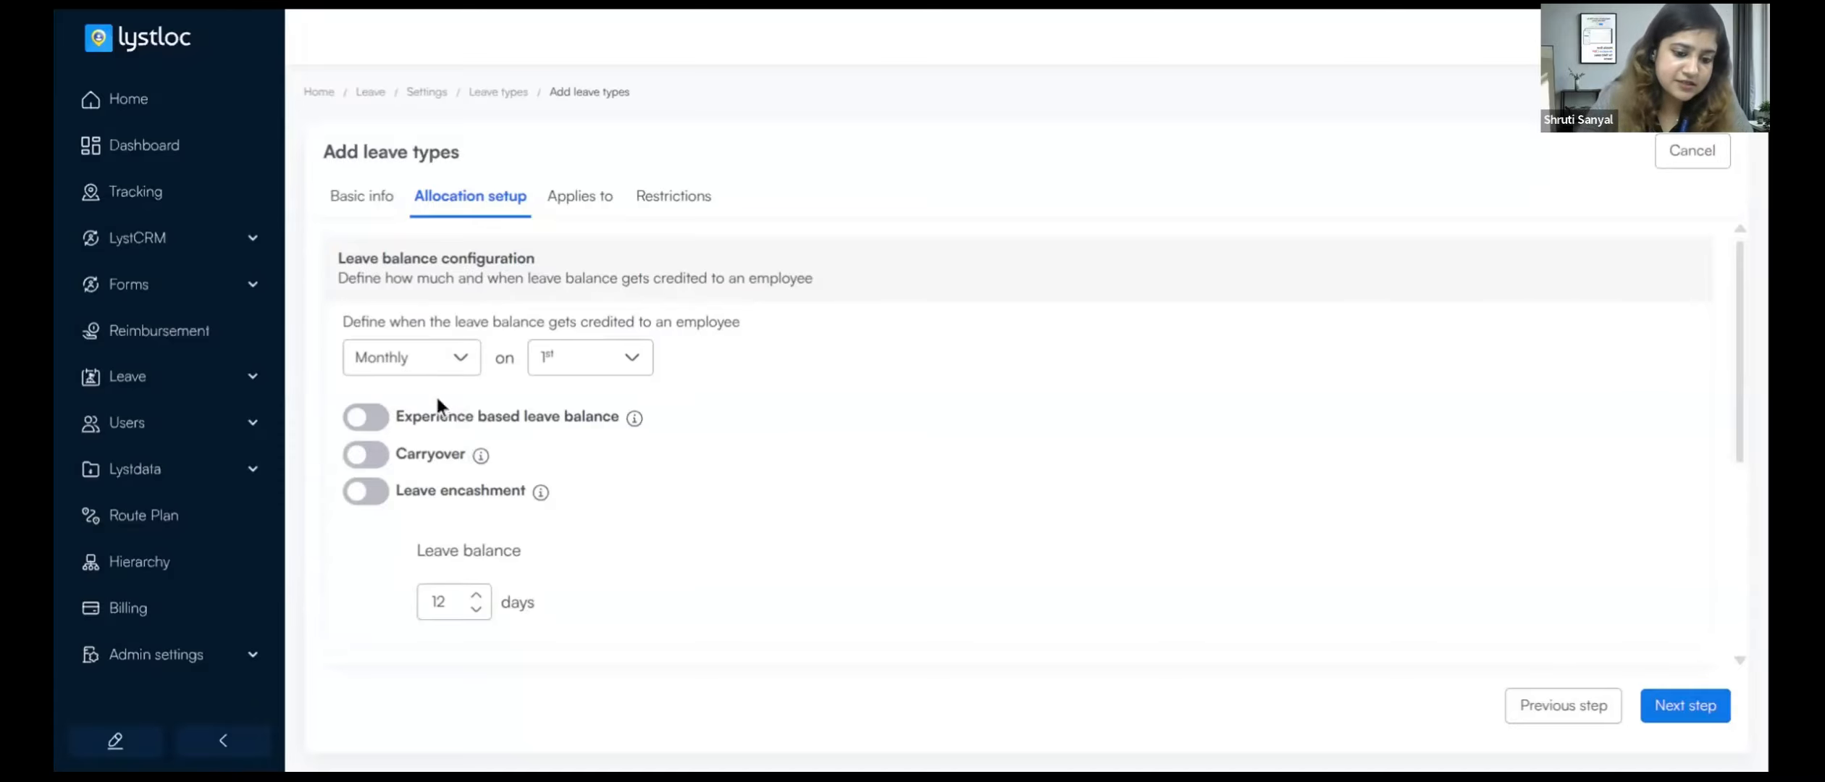
pyautogui.click(434, 358)
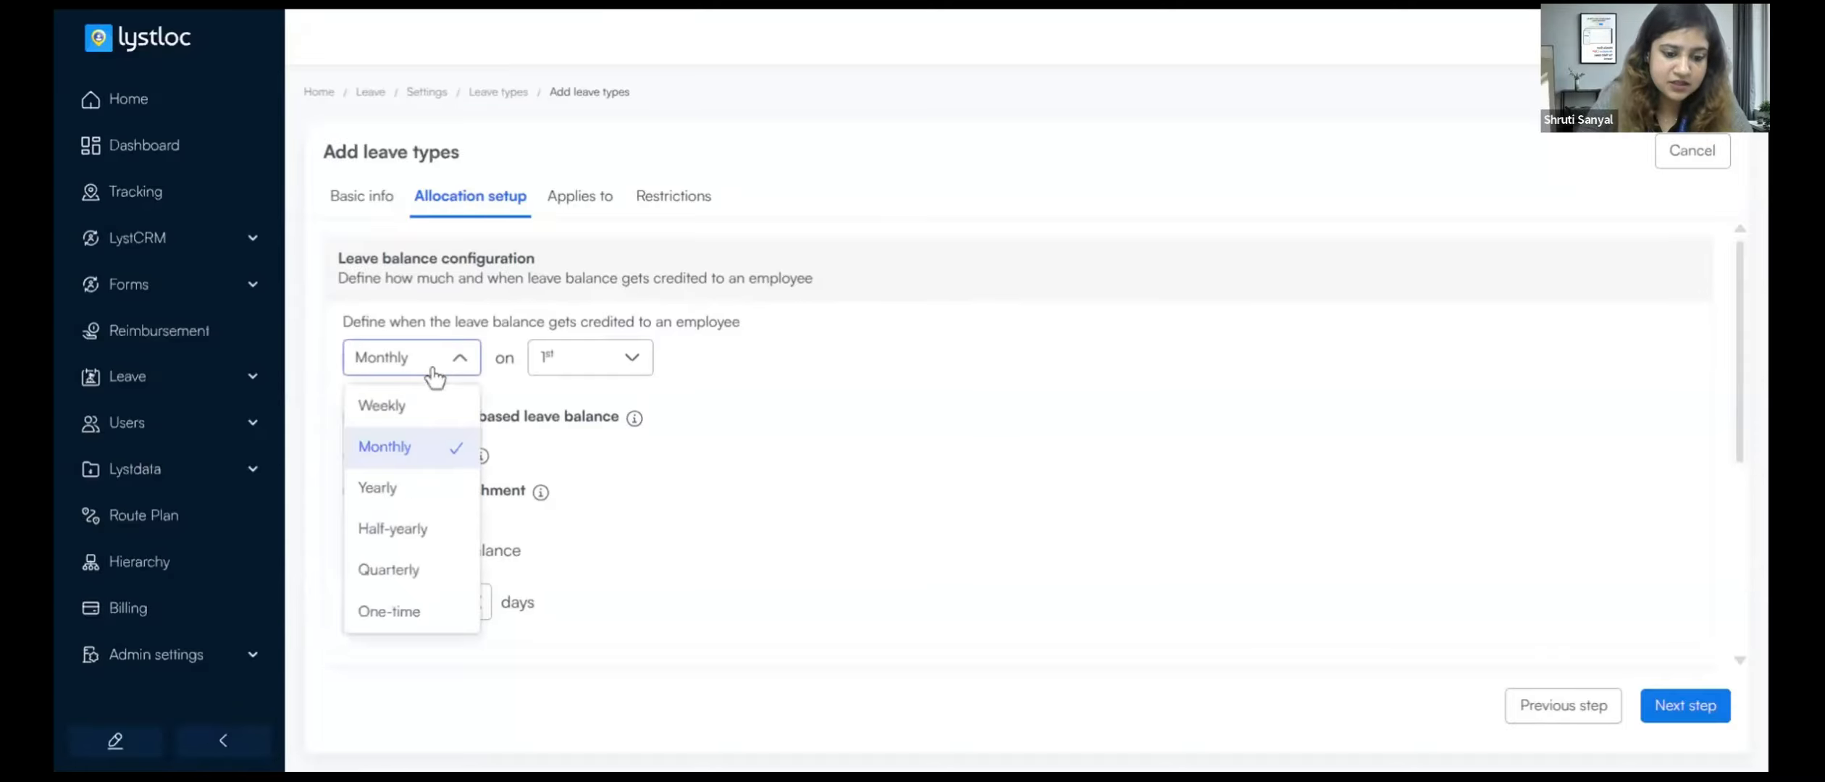
pyautogui.click(421, 487)
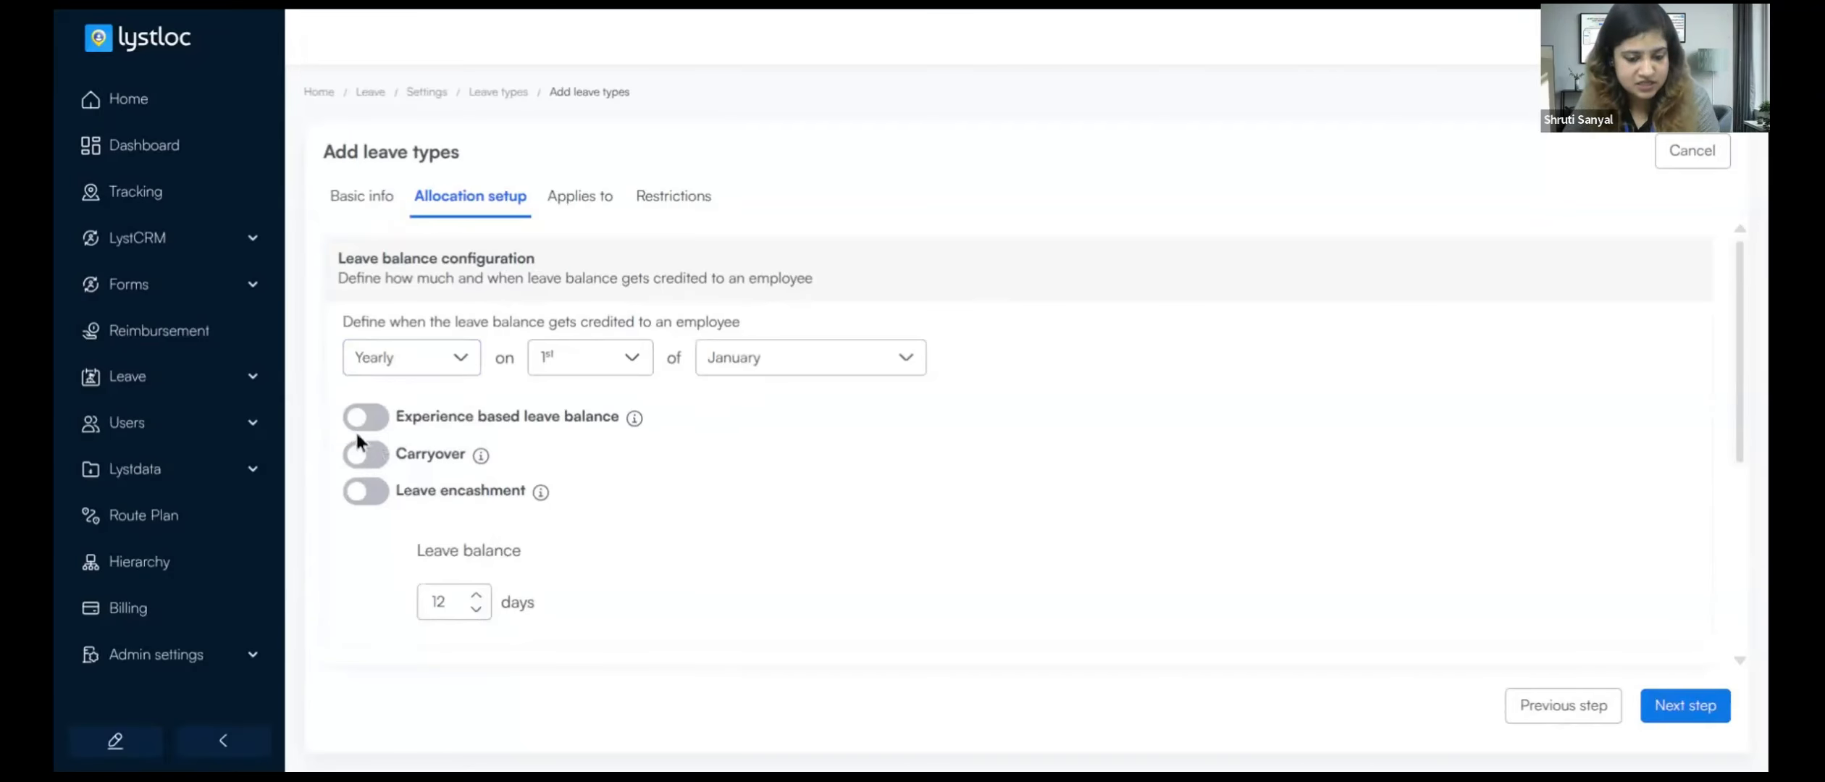
# Enable experience-based leave balance and carryover, with leave balance and maximum leave balance of 7 days for the 0 to 1 year range
pyautogui.click(377, 422)
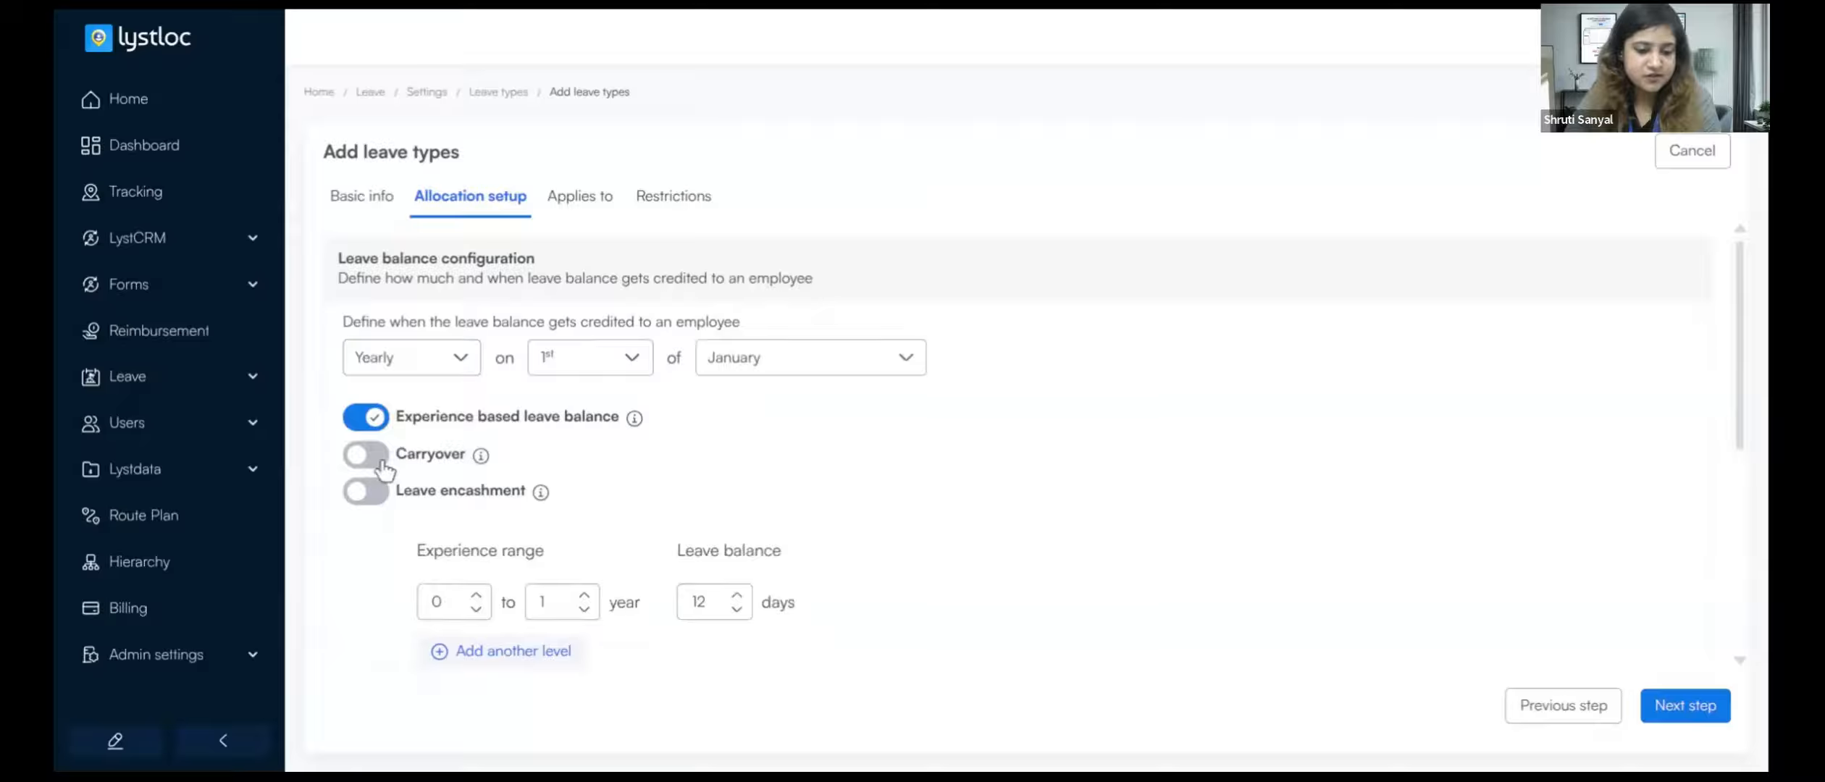
pyautogui.click(382, 468)
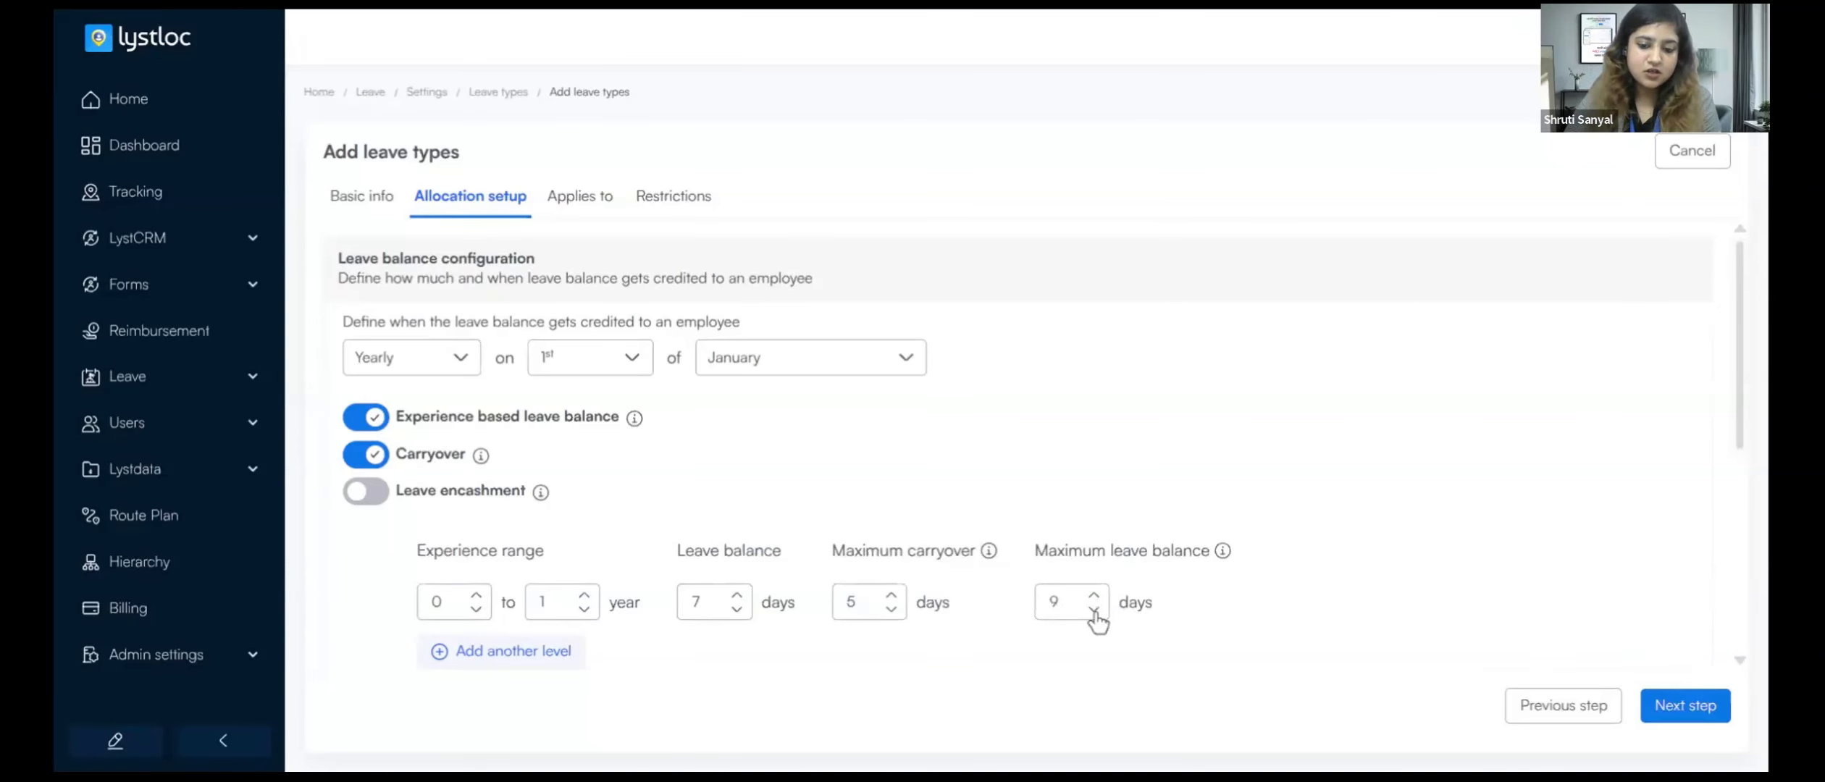
pyautogui.click(1095, 612)
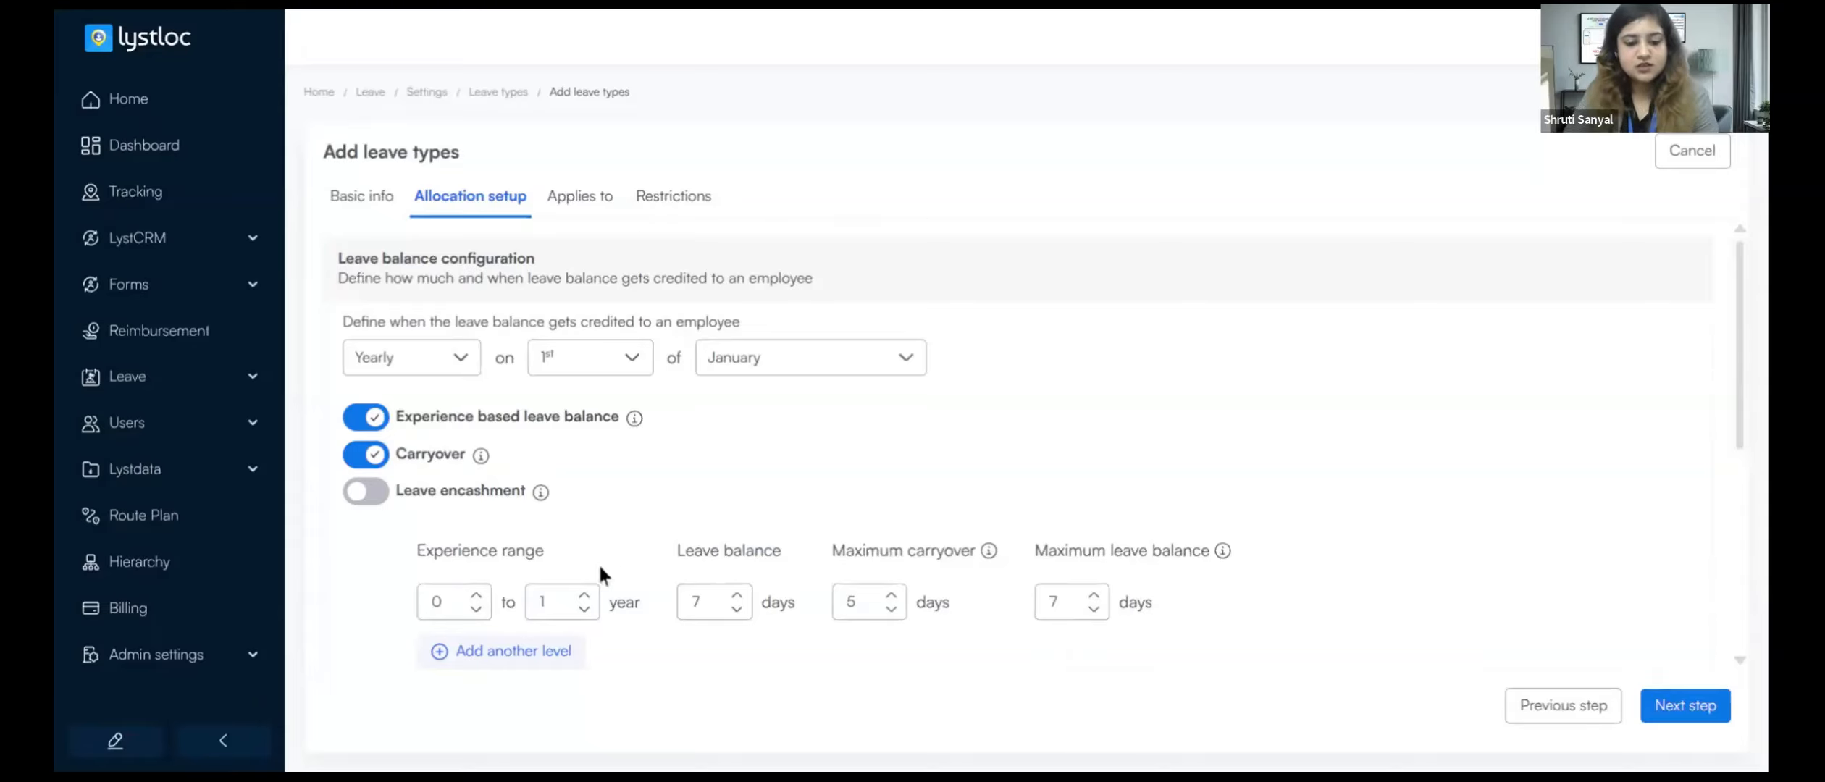
# Add a second experience level covering 1 to 2 years to the leave balance configuration
pyautogui.scroll(-2, 601, 572)
pyautogui.click(505, 512)
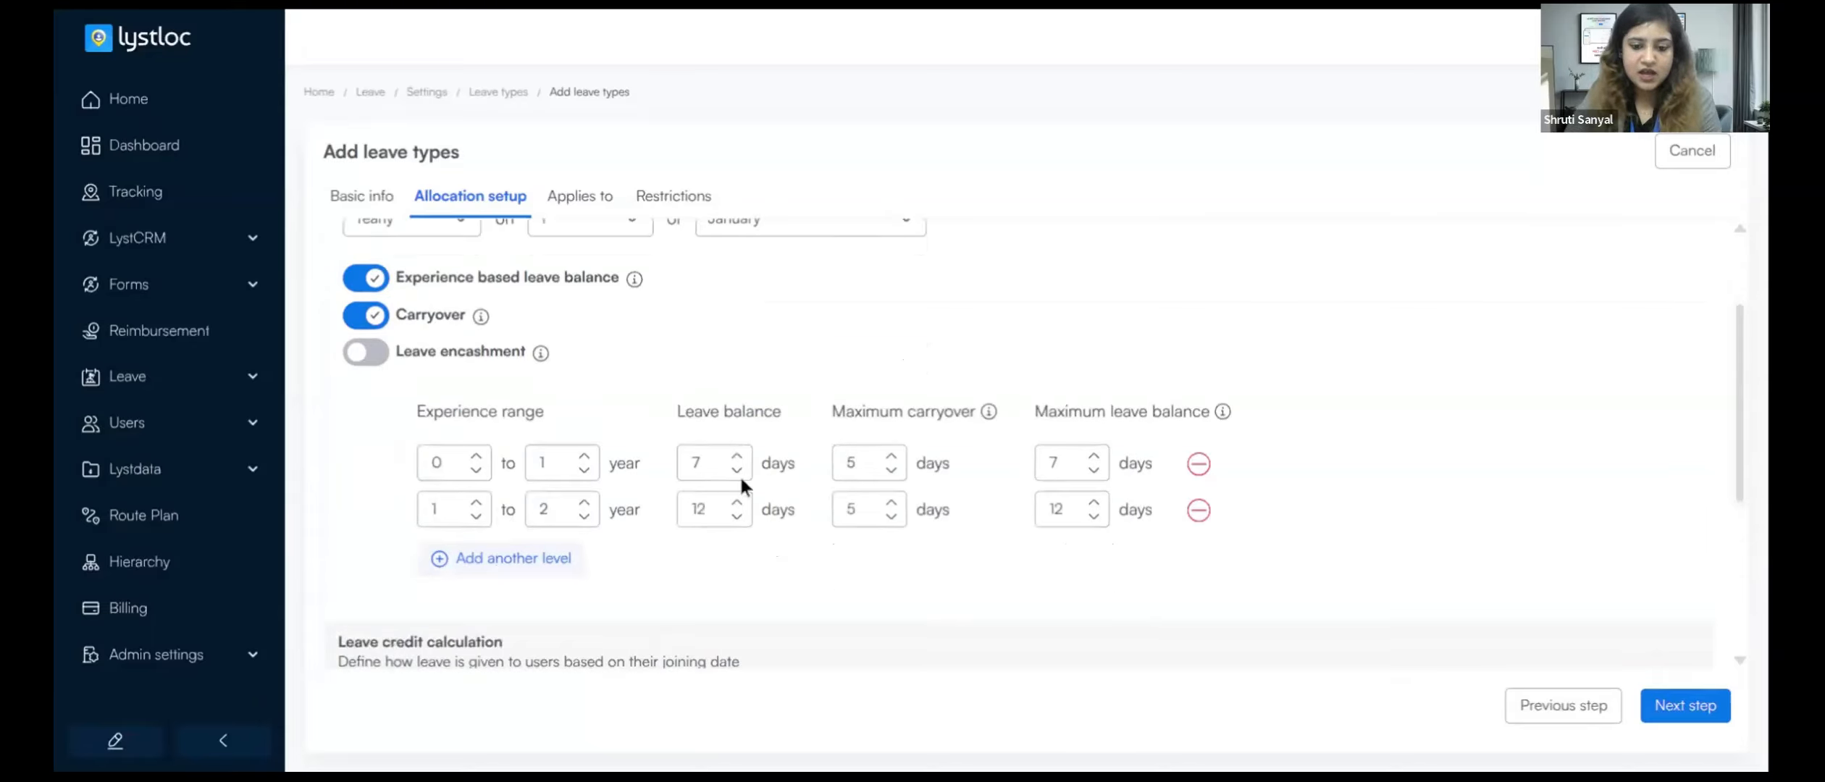
# Turn off carryover and enable leave encashment for the leave balance
pyautogui.click(376, 320)
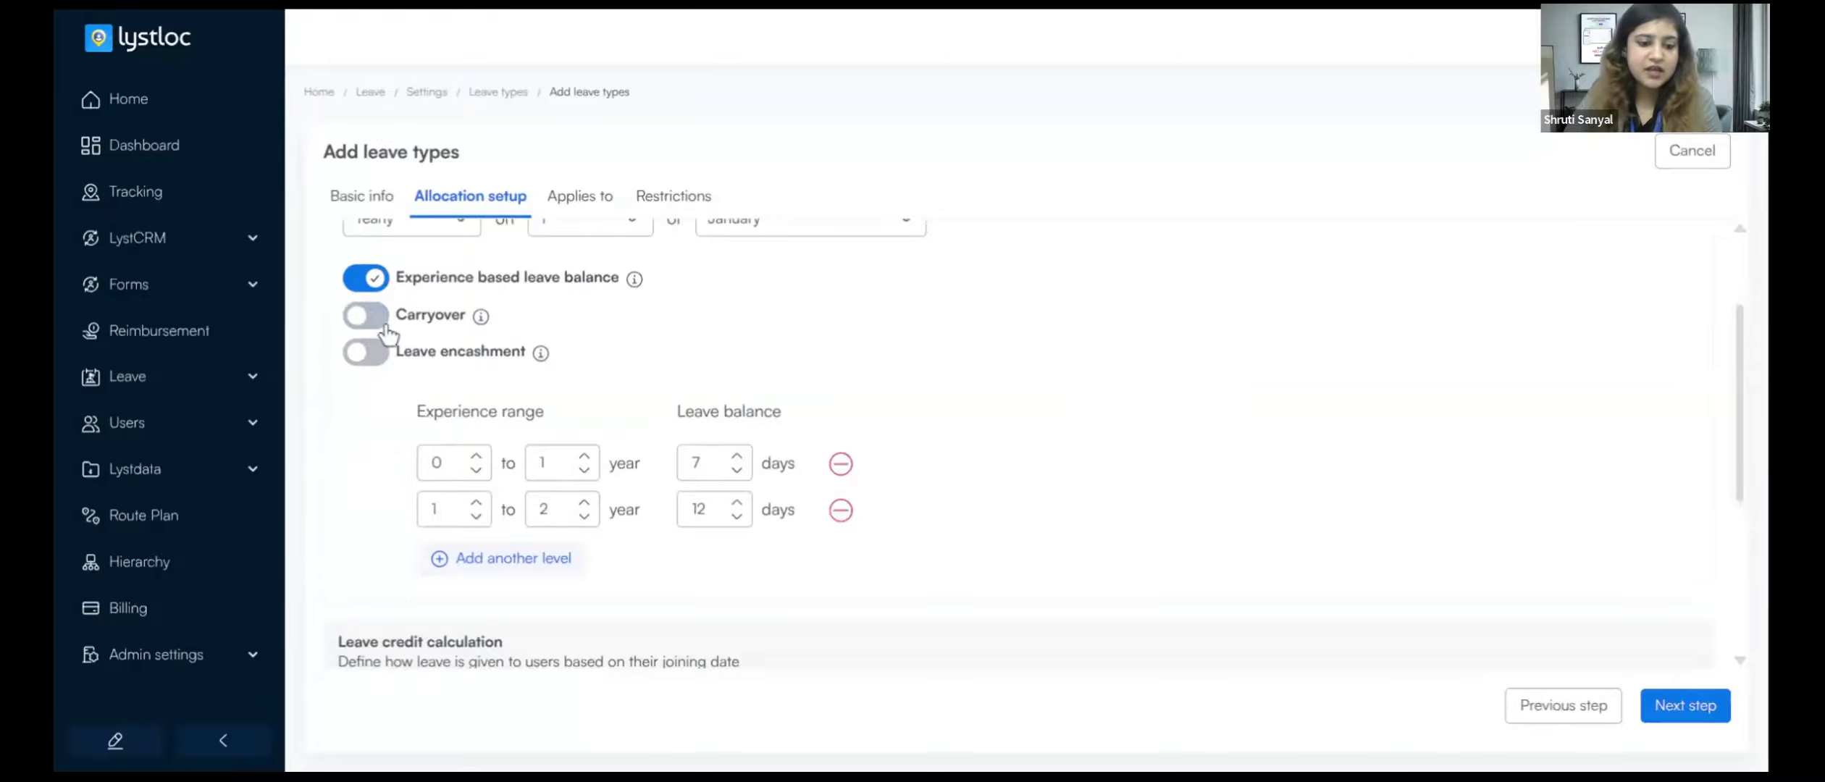
pyautogui.click(384, 323)
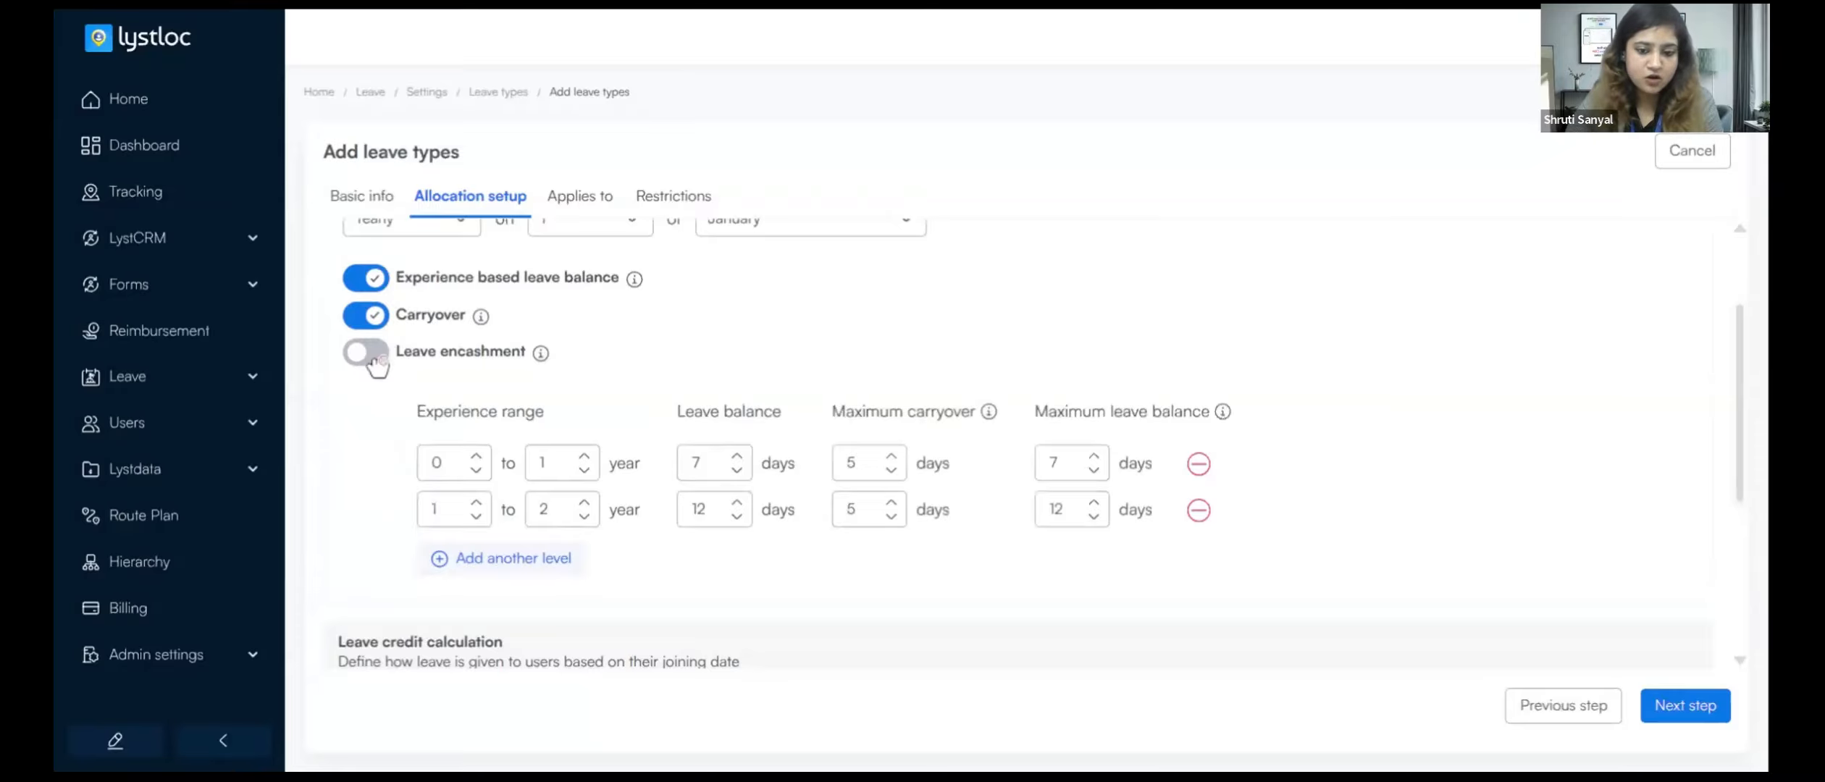
pyautogui.click(375, 320)
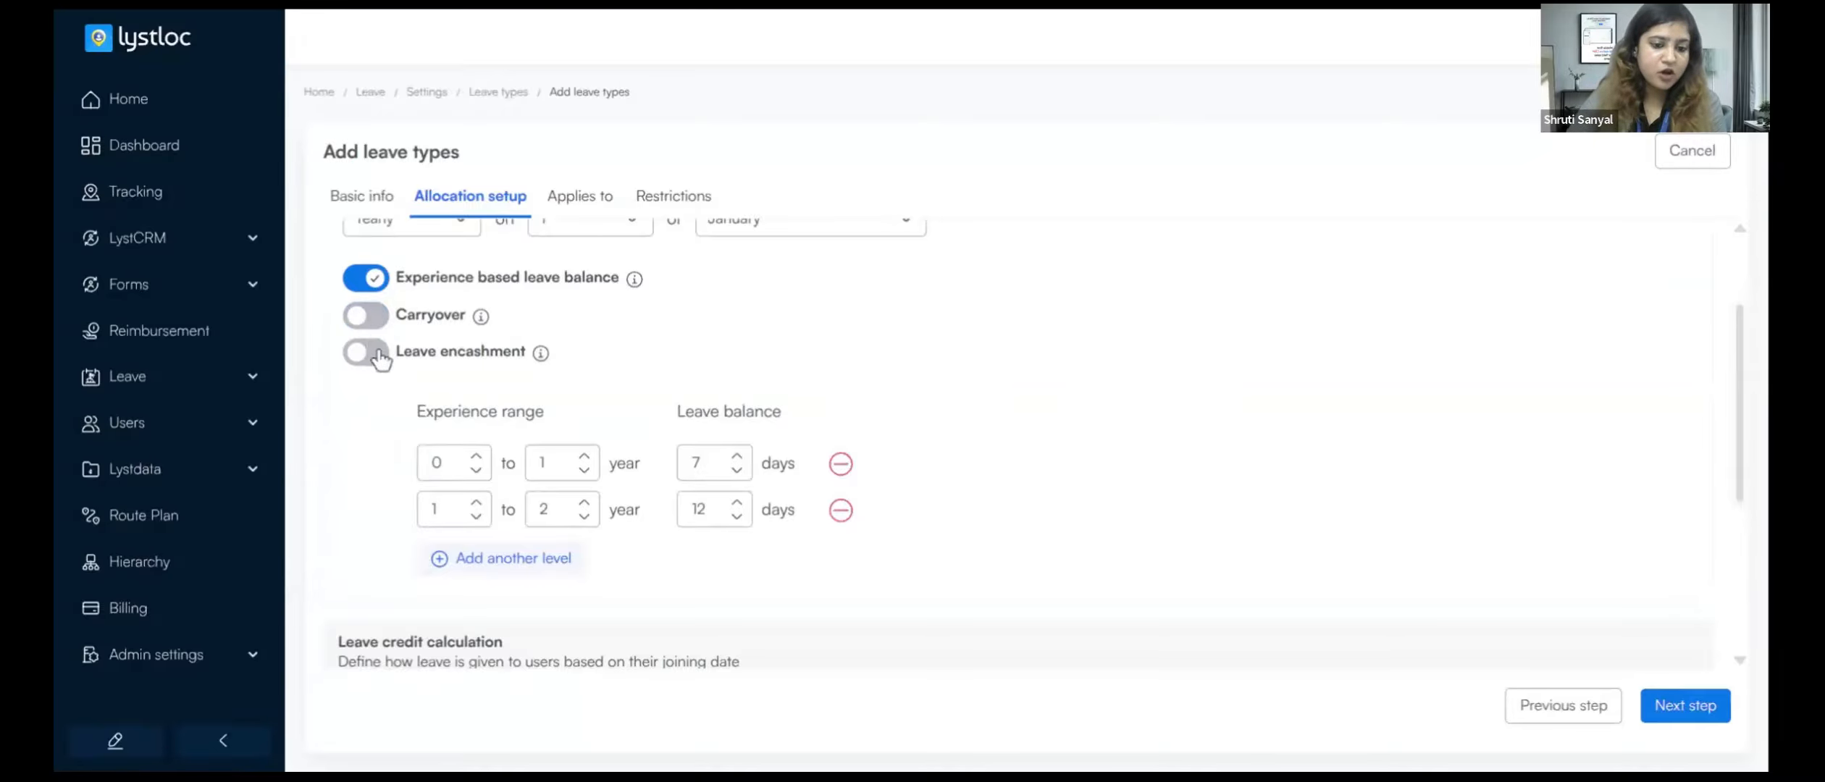
pyautogui.click(378, 355)
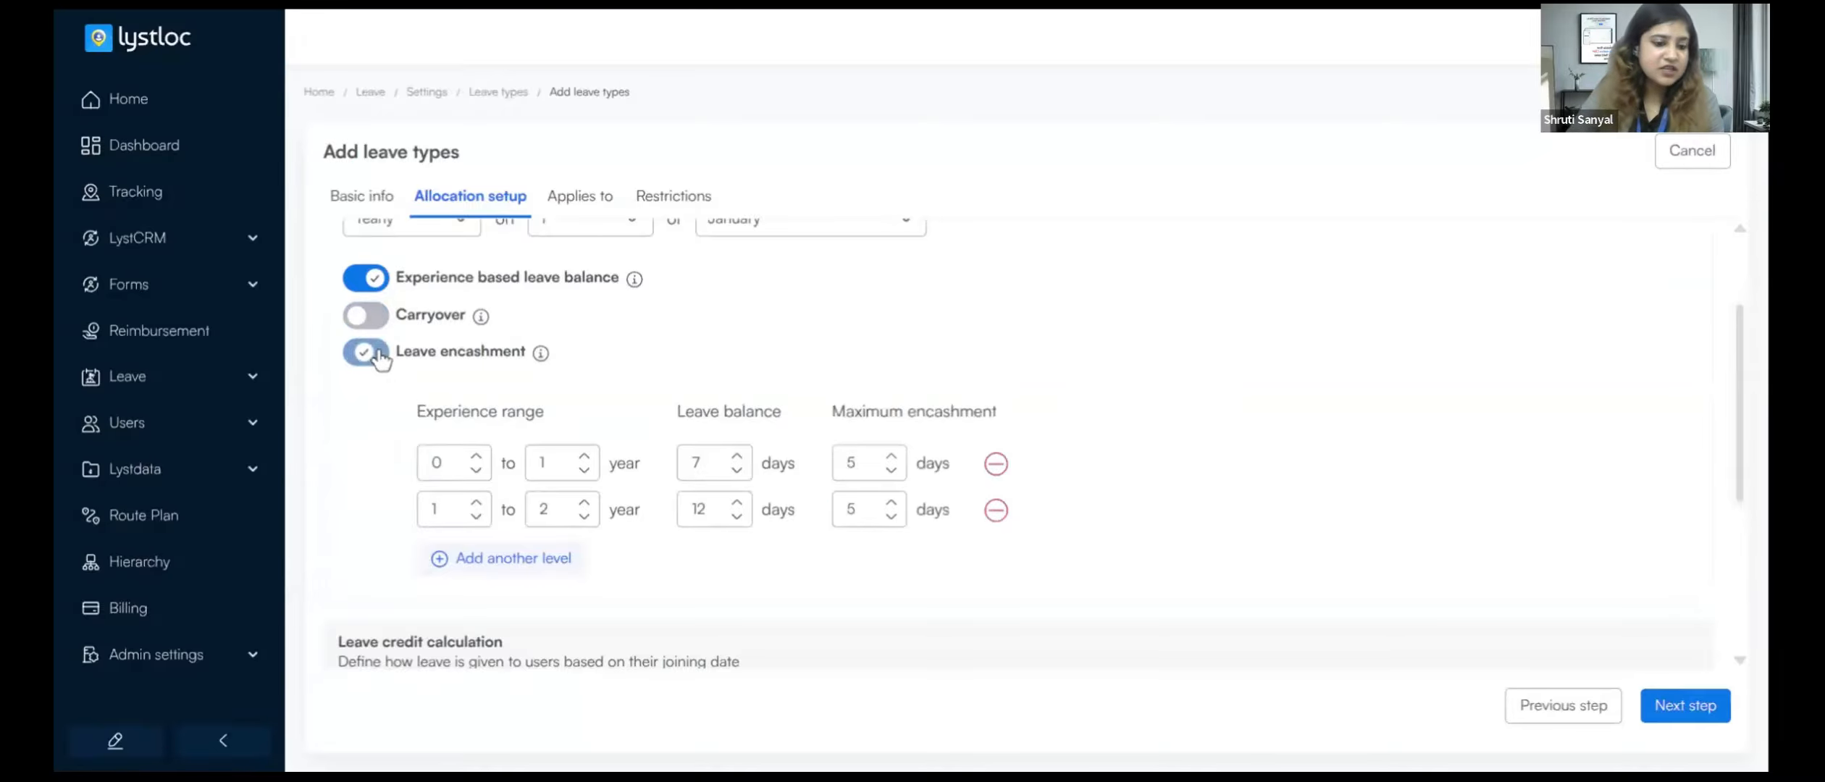
pyautogui.scroll(-2, 739, 402)
pyautogui.scroll(4, 740, 401)
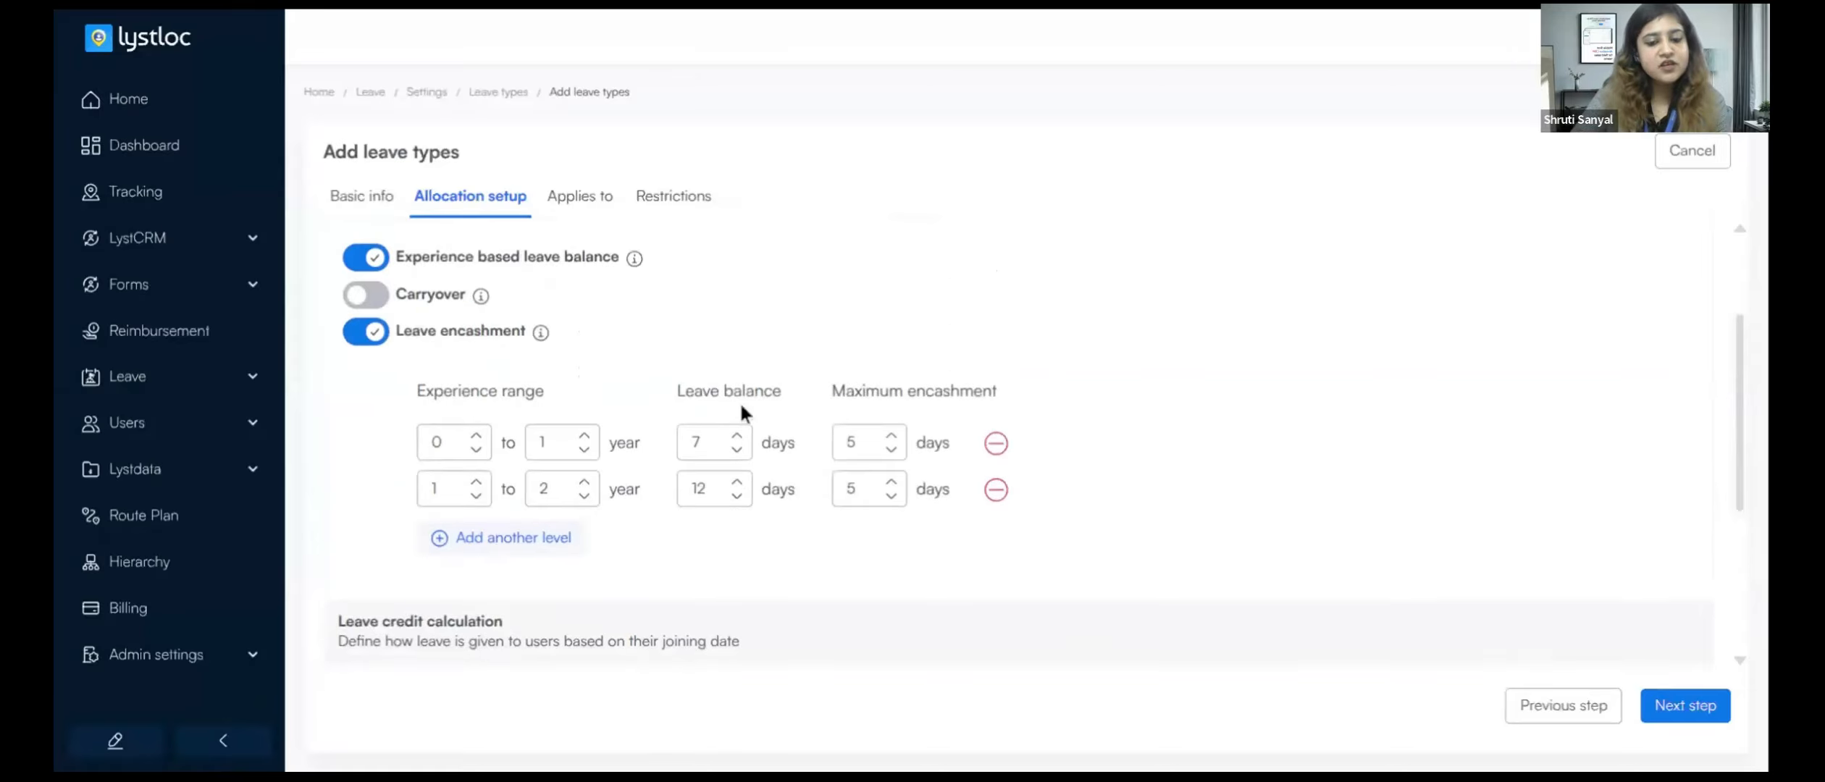
pyautogui.scroll(-5, 845, 467)
pyautogui.scroll(3, 612, 424)
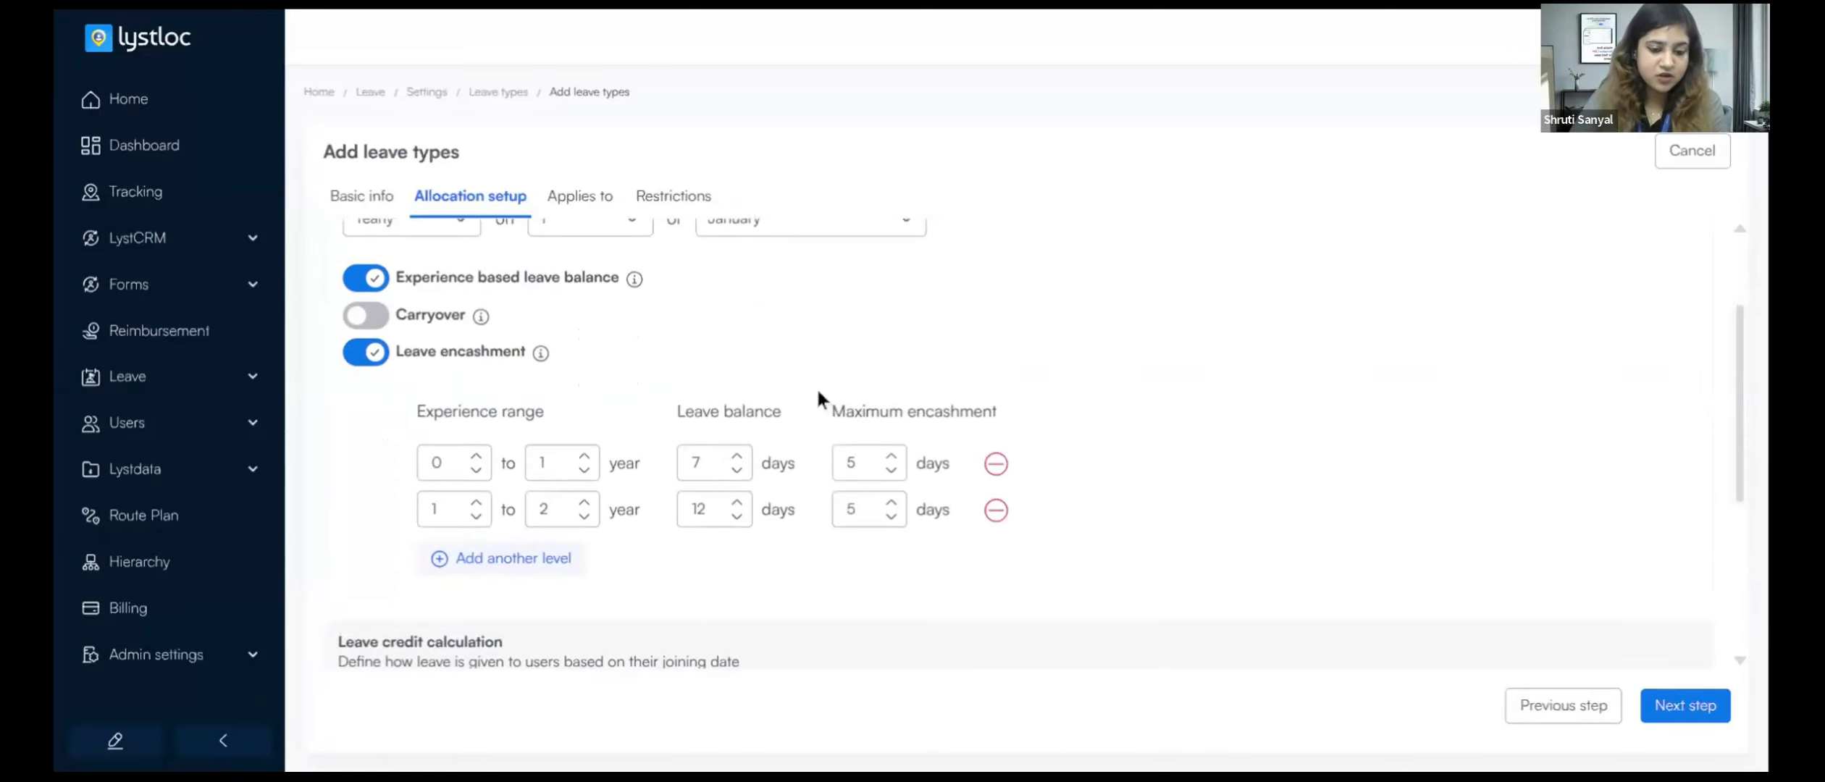
# Turn off experience-based leave balance and set the leave balance to 5 days
pyautogui.click(371, 281)
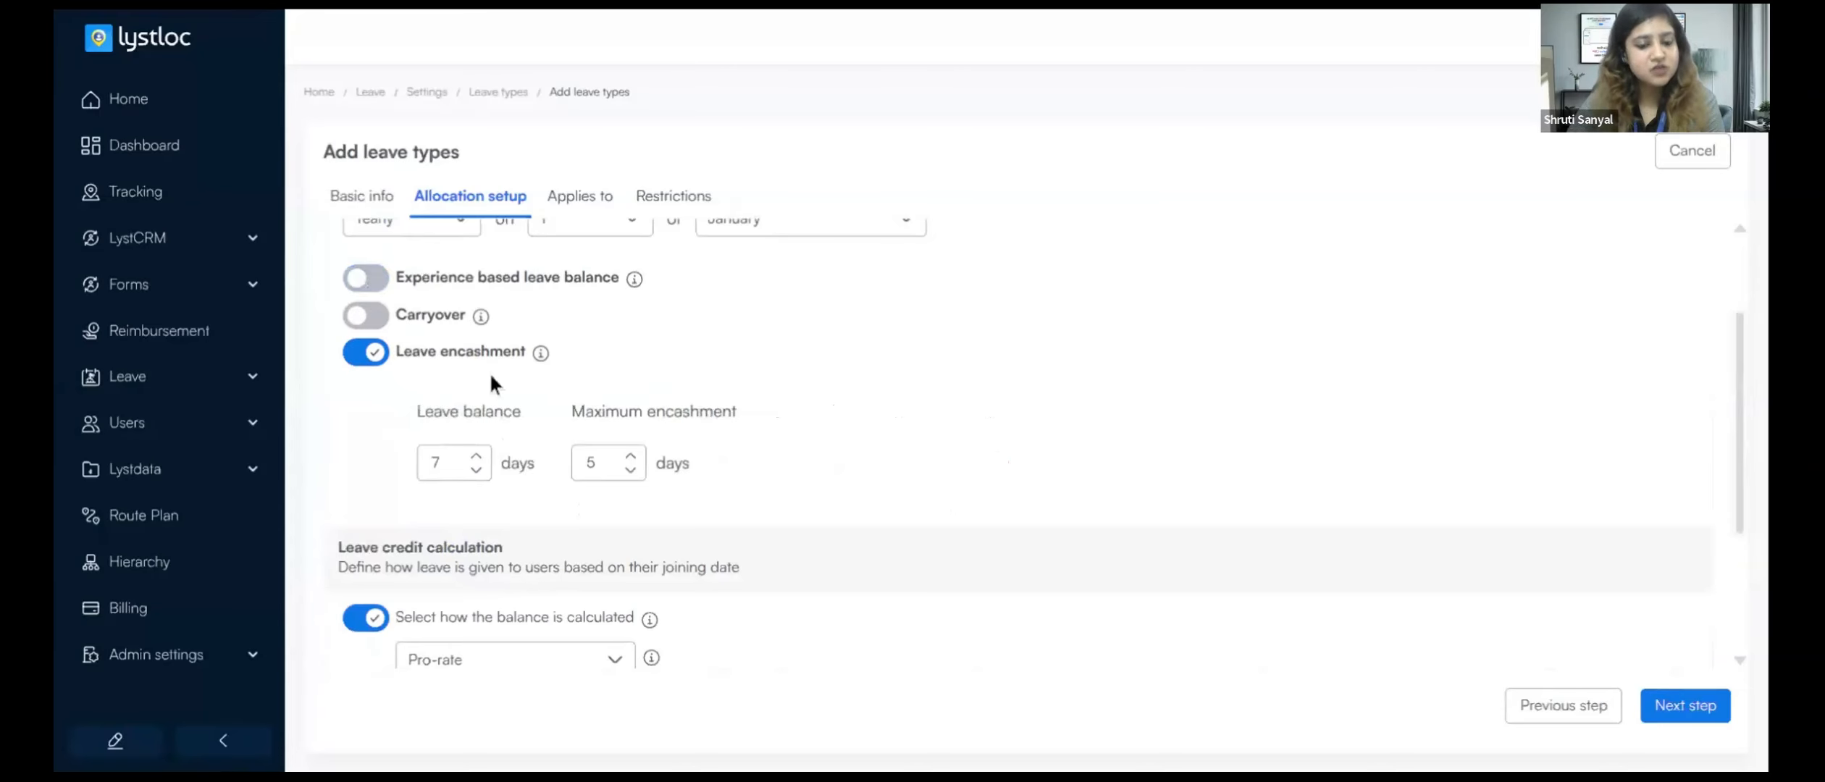
pyautogui.click(477, 469)
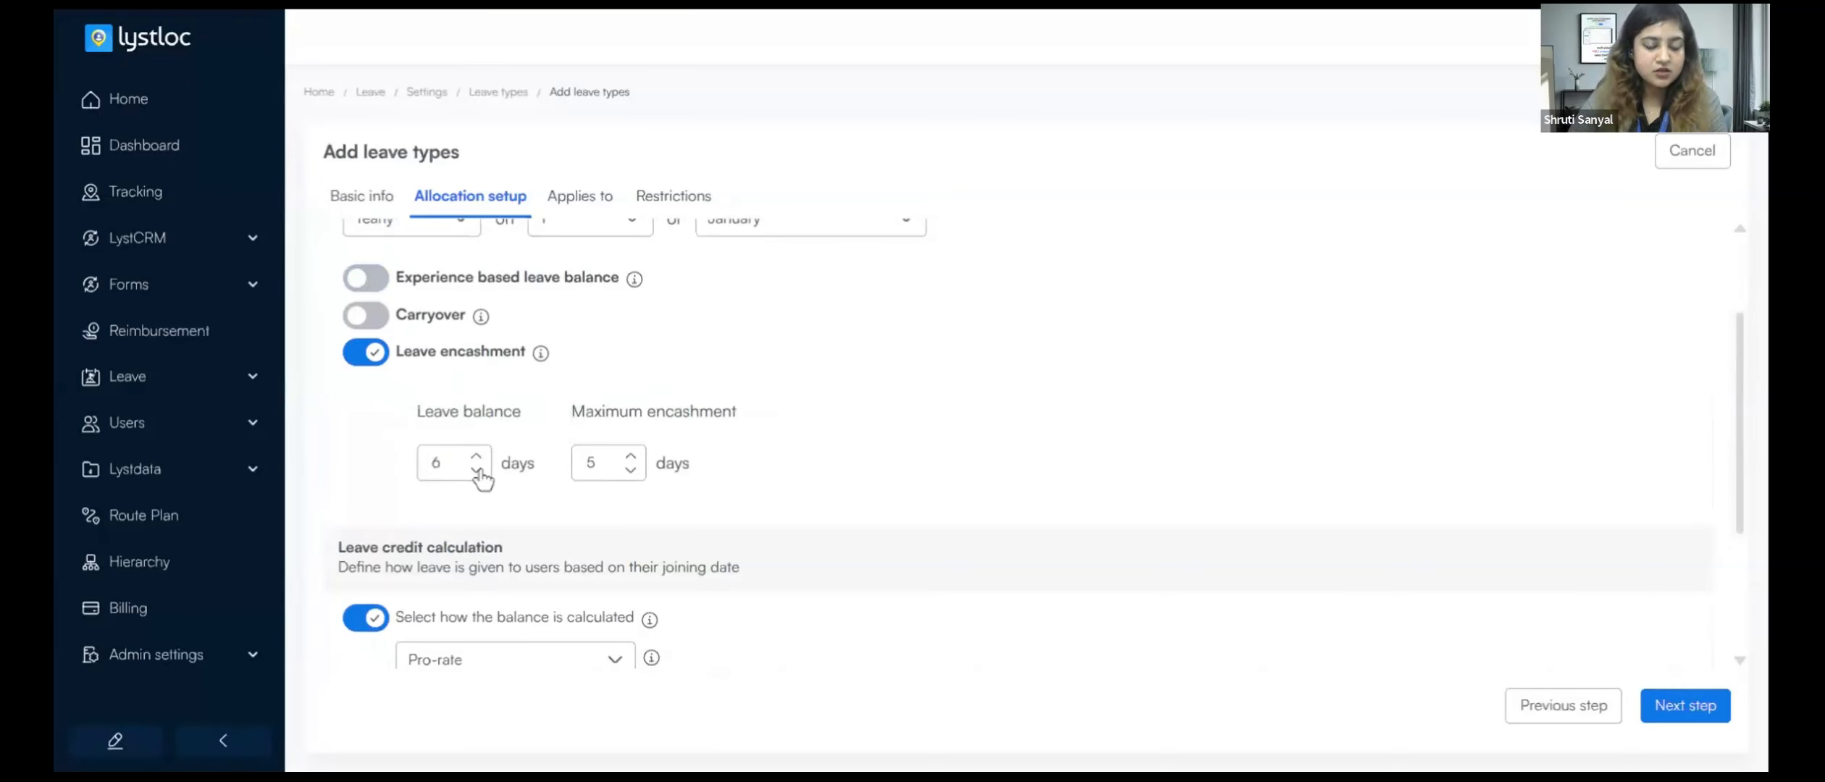
pyautogui.click(476, 469)
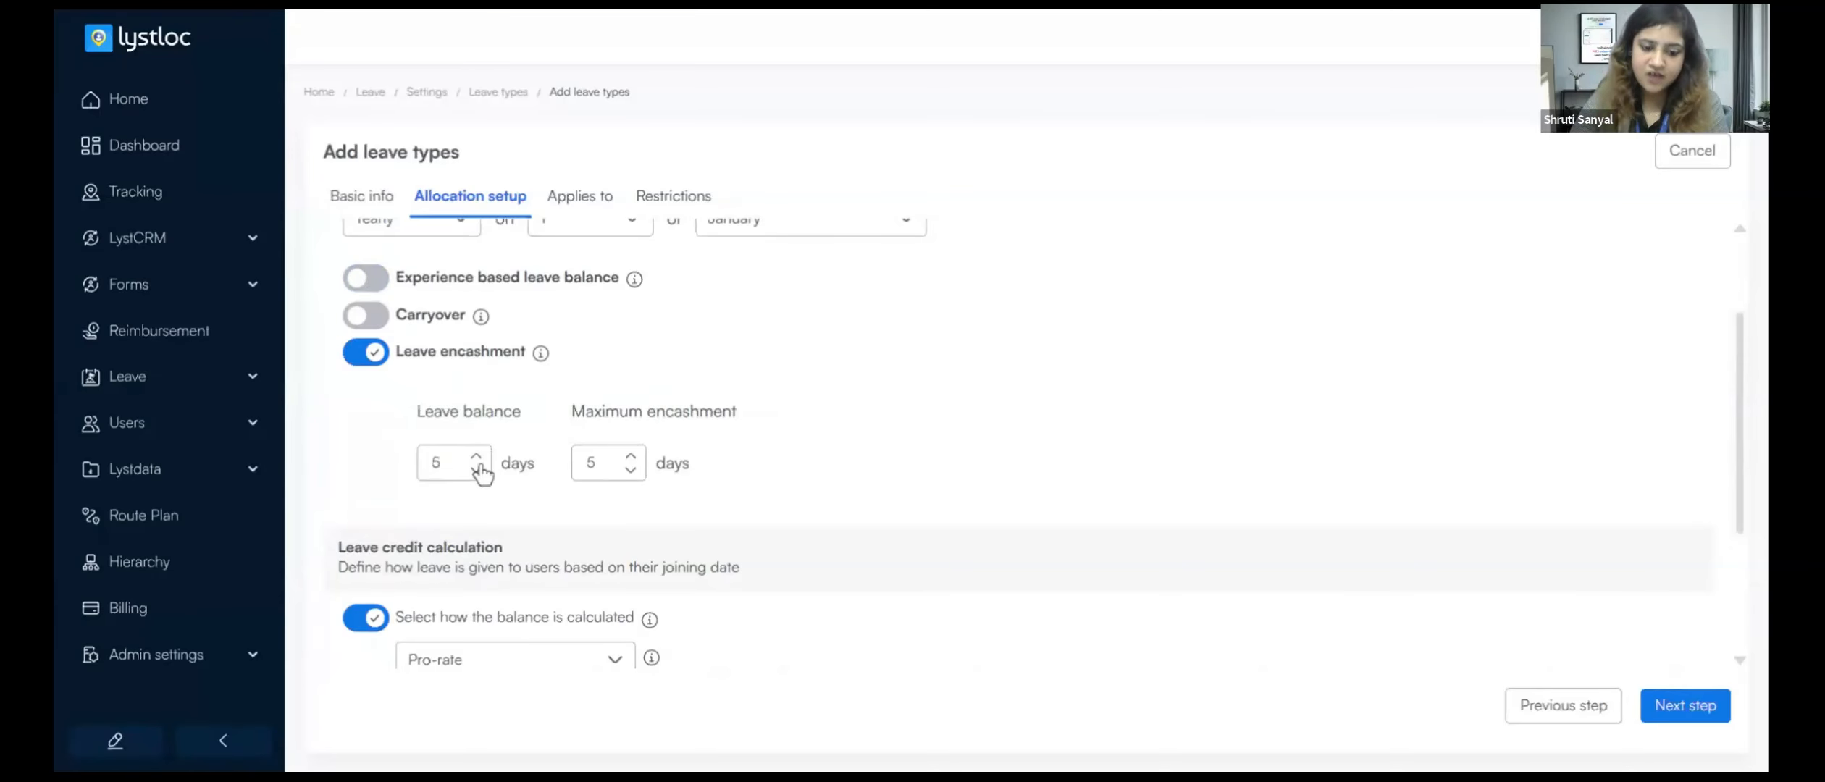
# Change the leave credit calculation method to Full-credit
pyautogui.scroll(-3, 507, 475)
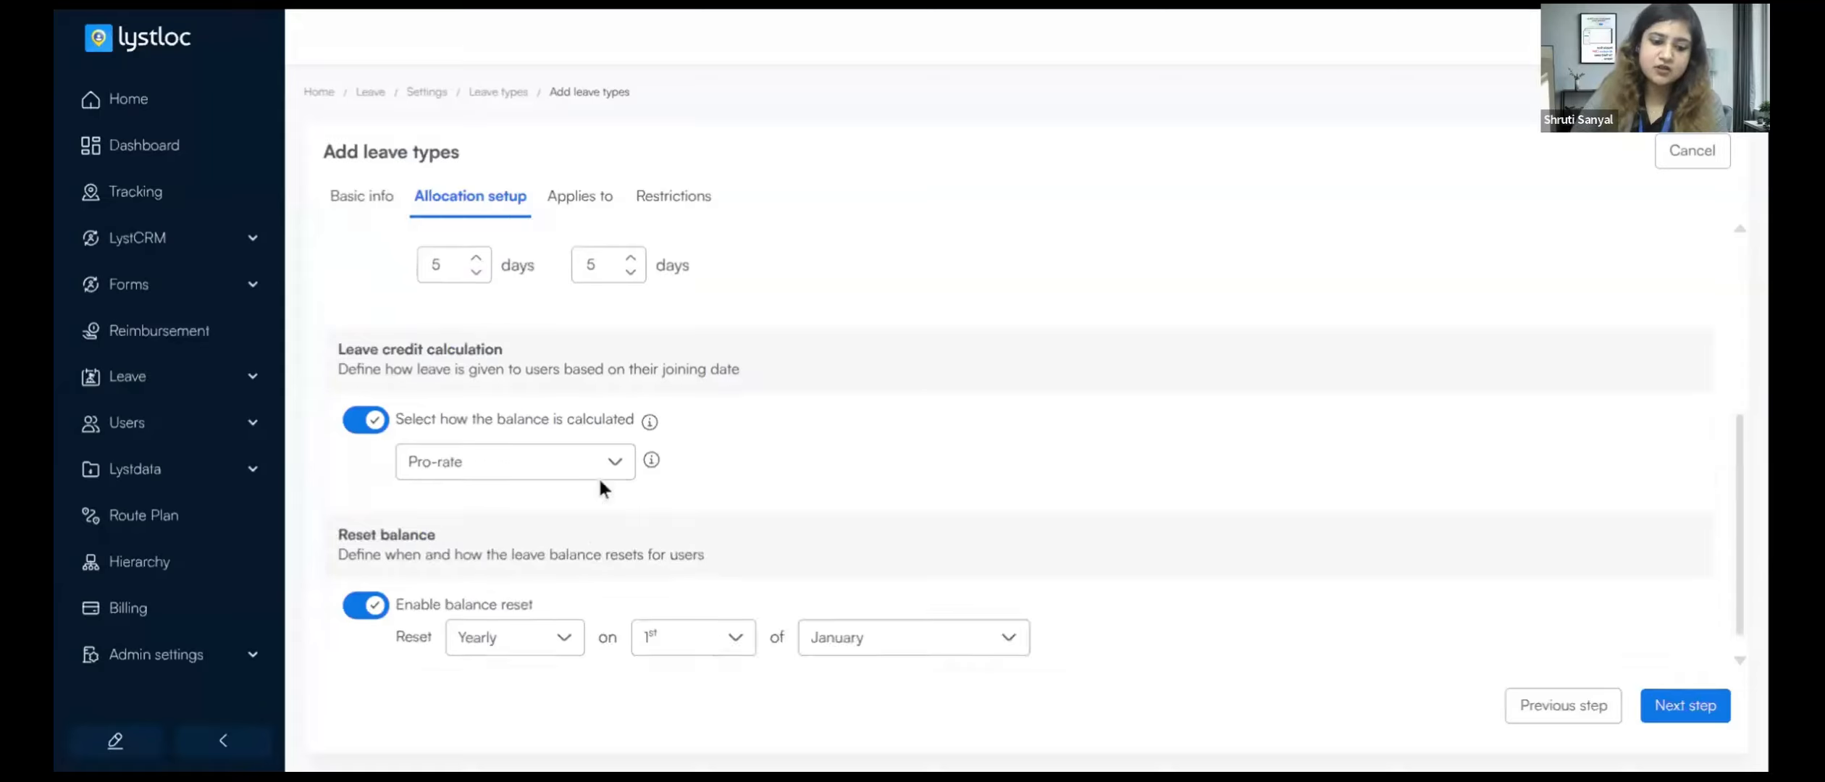
pyautogui.click(618, 444)
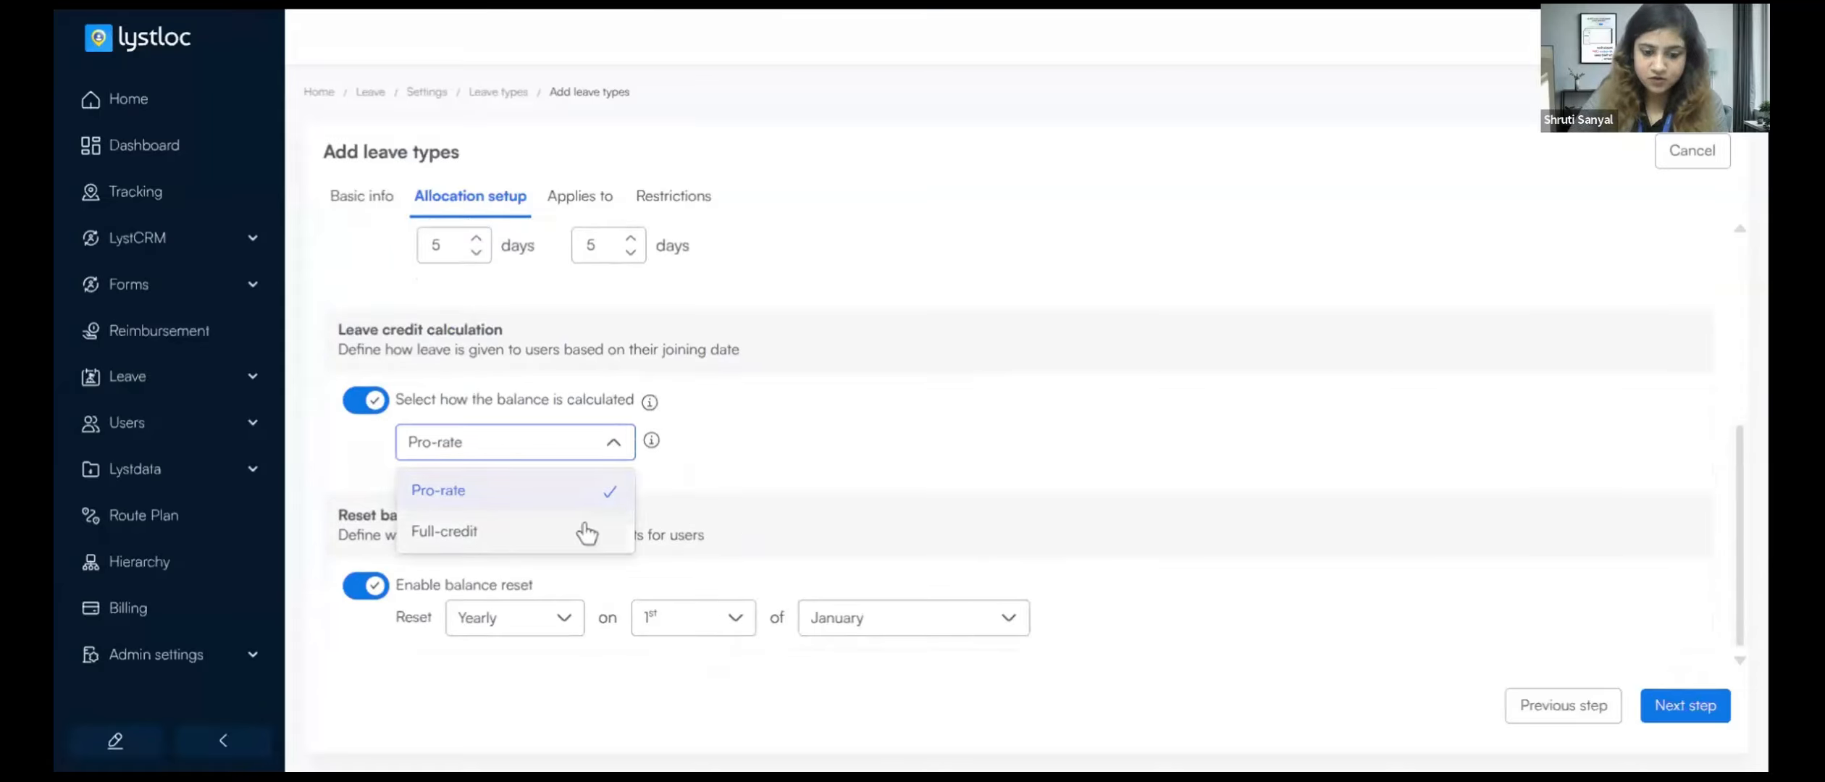
pyautogui.click(586, 532)
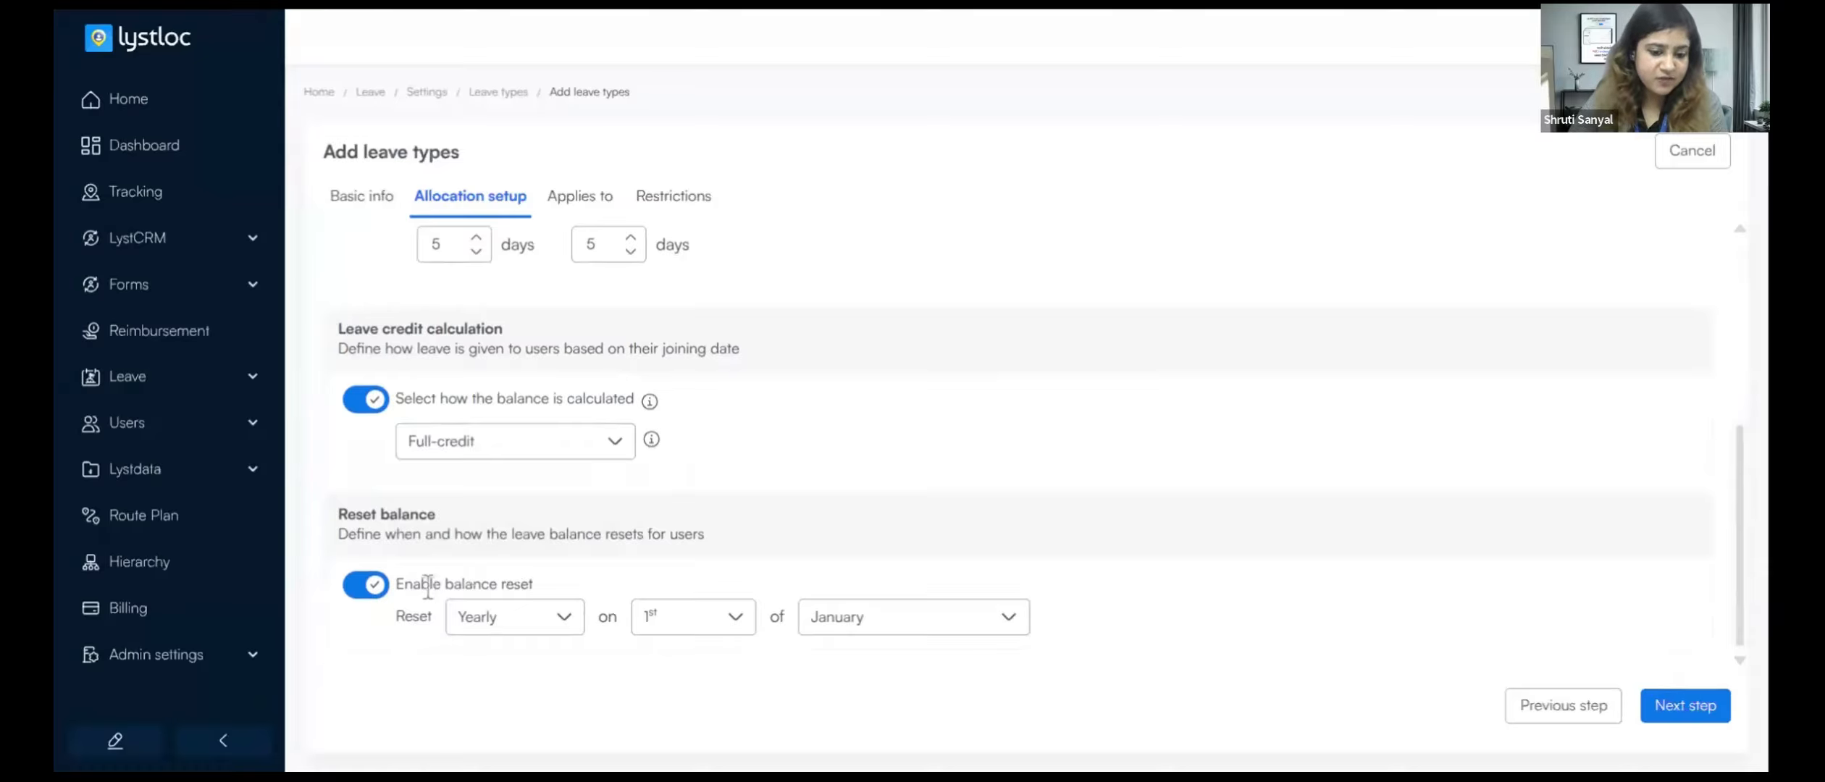
# Set the leave balance to reset half-yearly on the 1st of Jan & Jul
pyautogui.click(522, 614)
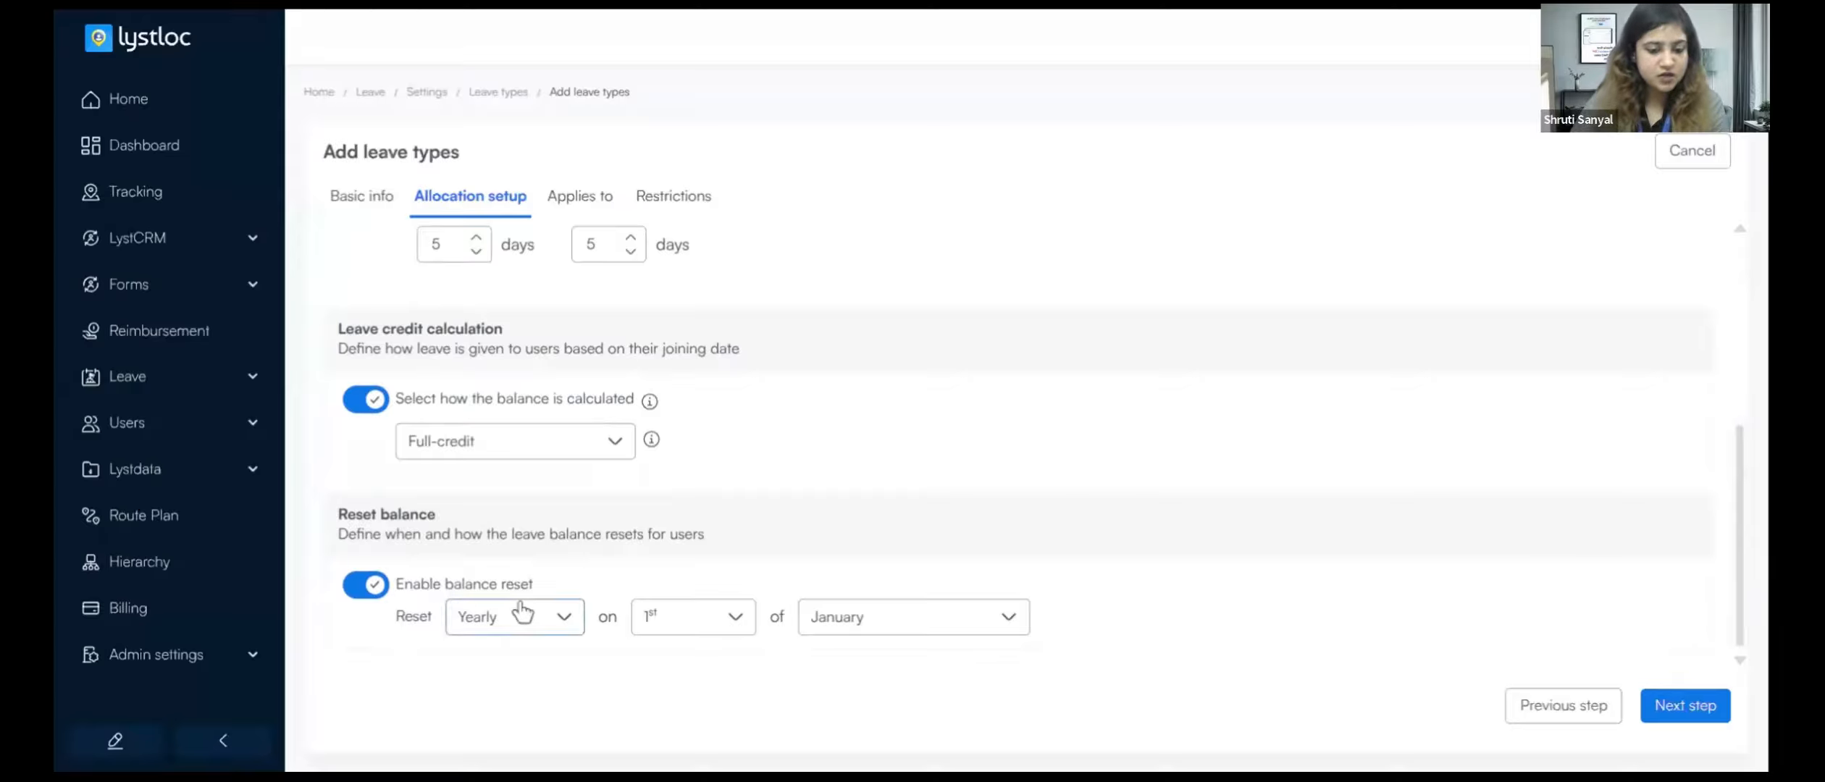
pyautogui.scroll(-3, 651, 539)
pyautogui.click(531, 566)
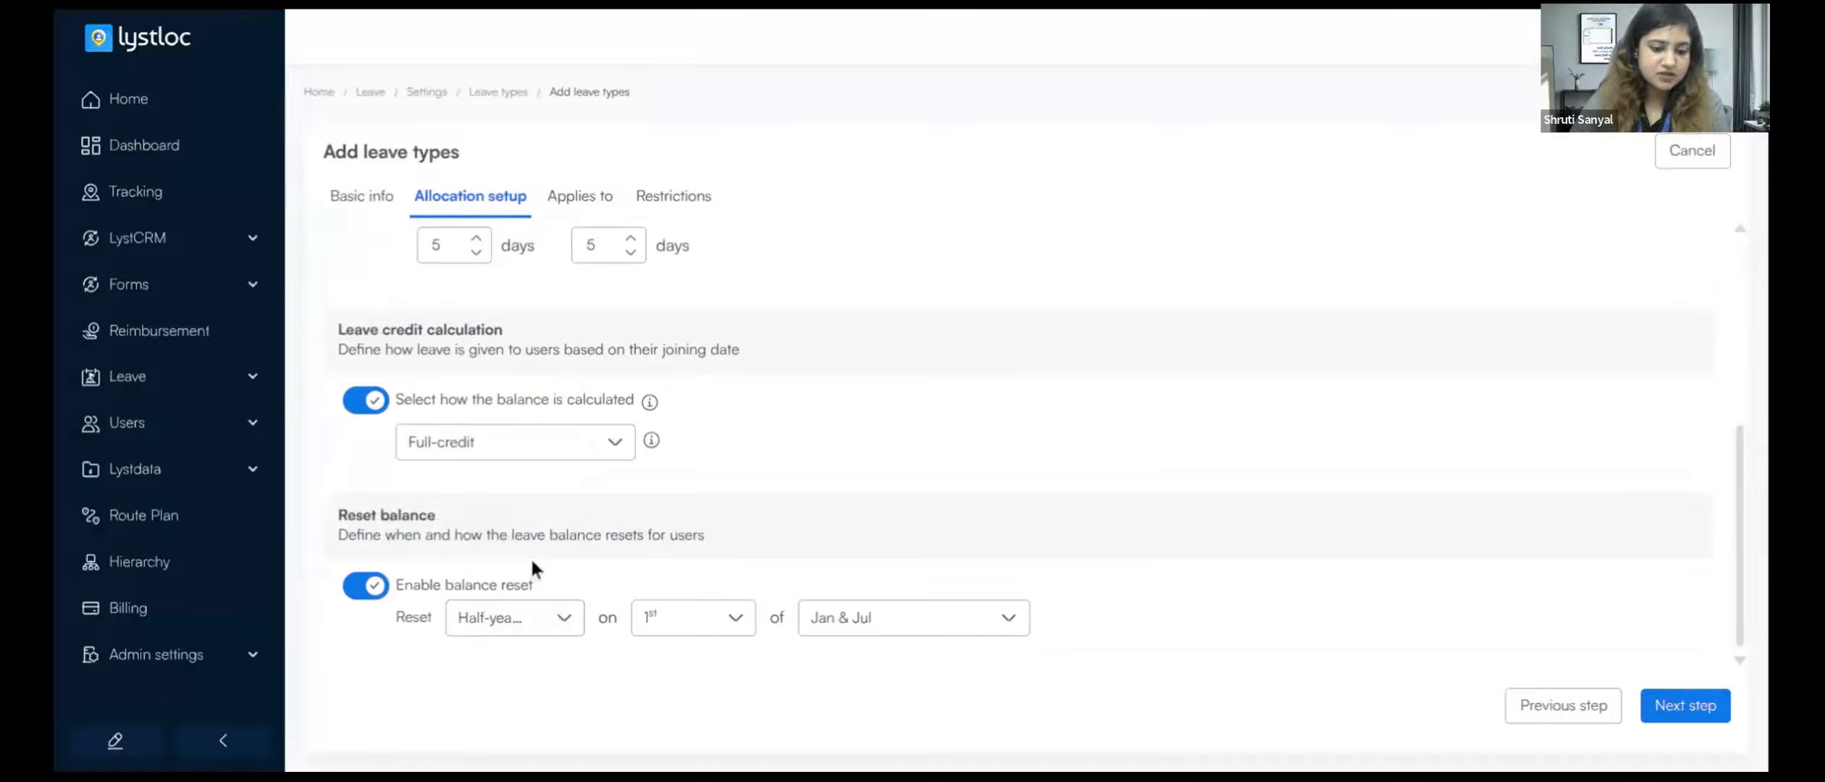
pyautogui.click(943, 619)
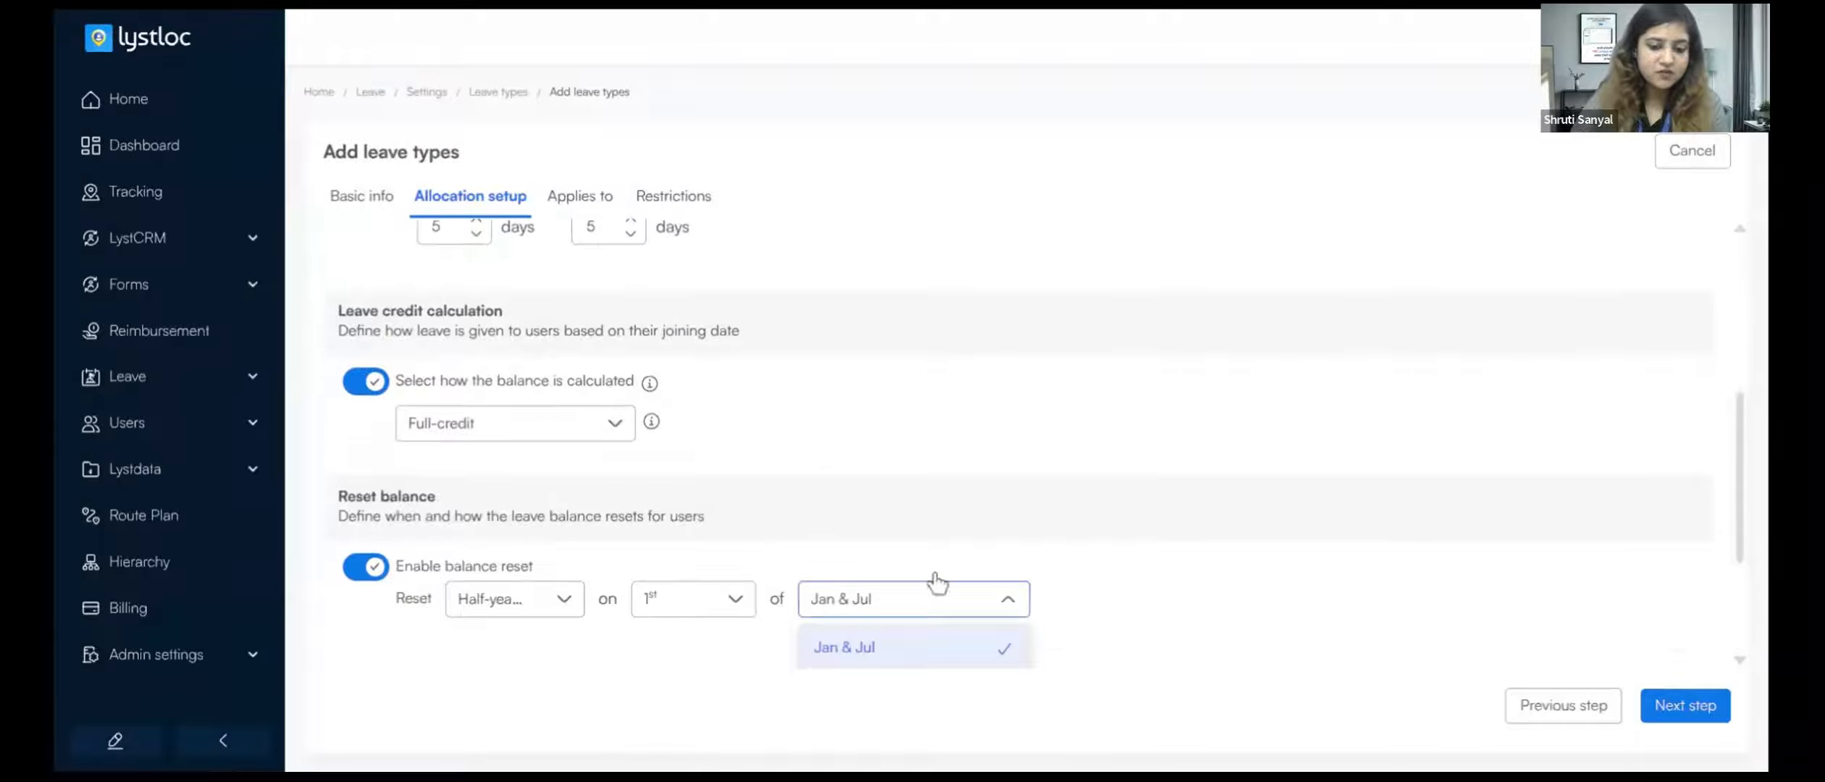
pyautogui.click(937, 584)
pyautogui.click(687, 619)
pyautogui.scroll(-4, 1007, 525)
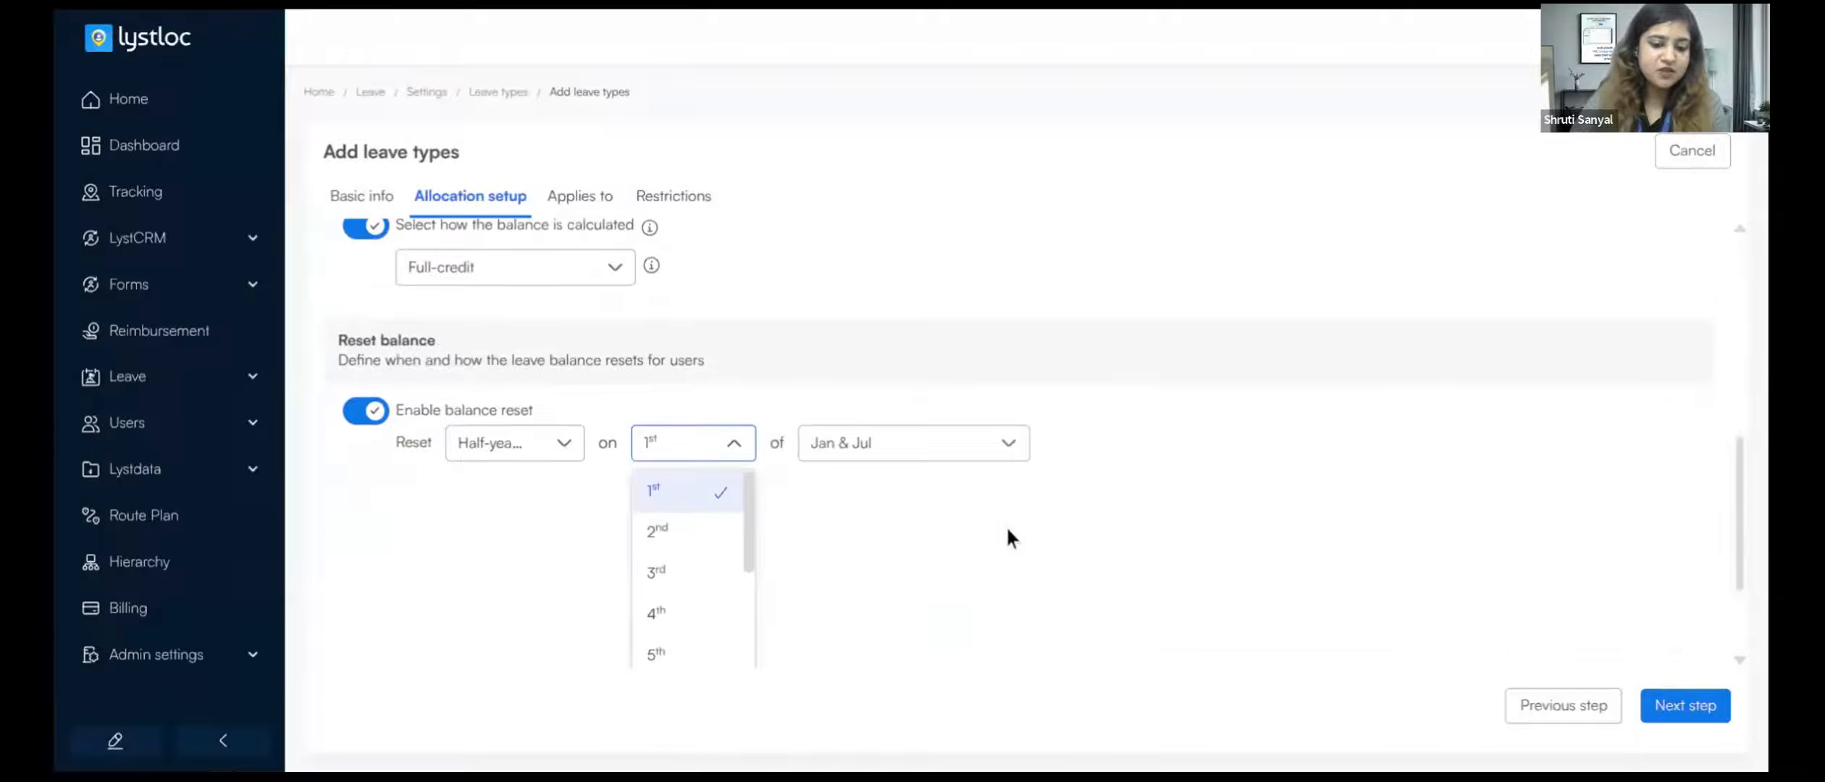
pyautogui.click(941, 524)
pyautogui.scroll(10, 1026, 504)
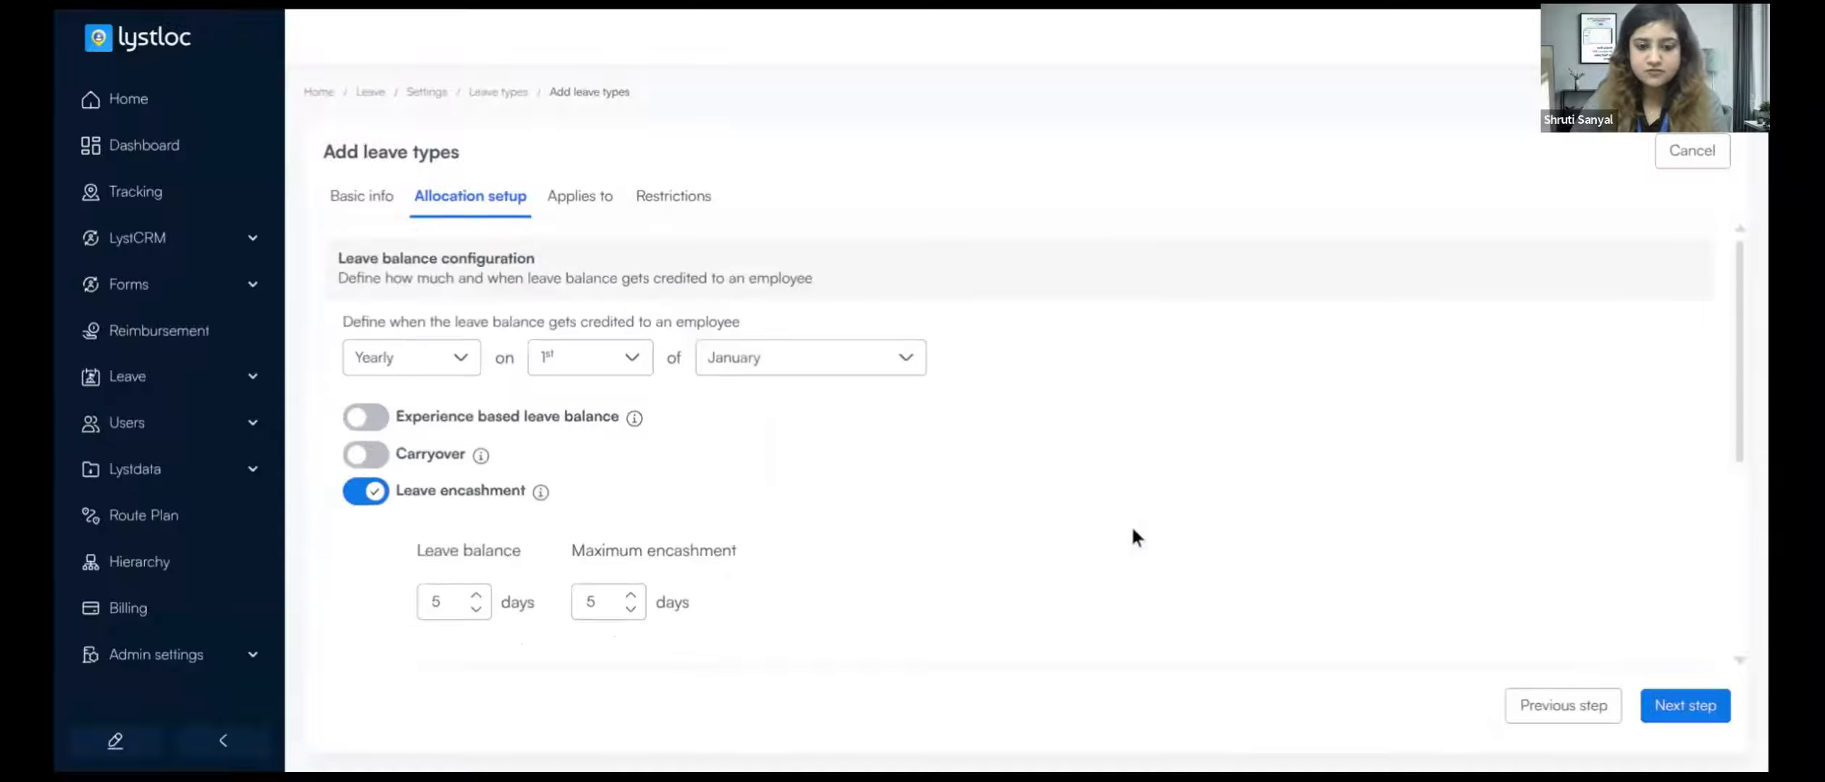
# Continue to the applicability settings and review the choices for departments, roles and employment type
pyautogui.click(1716, 713)
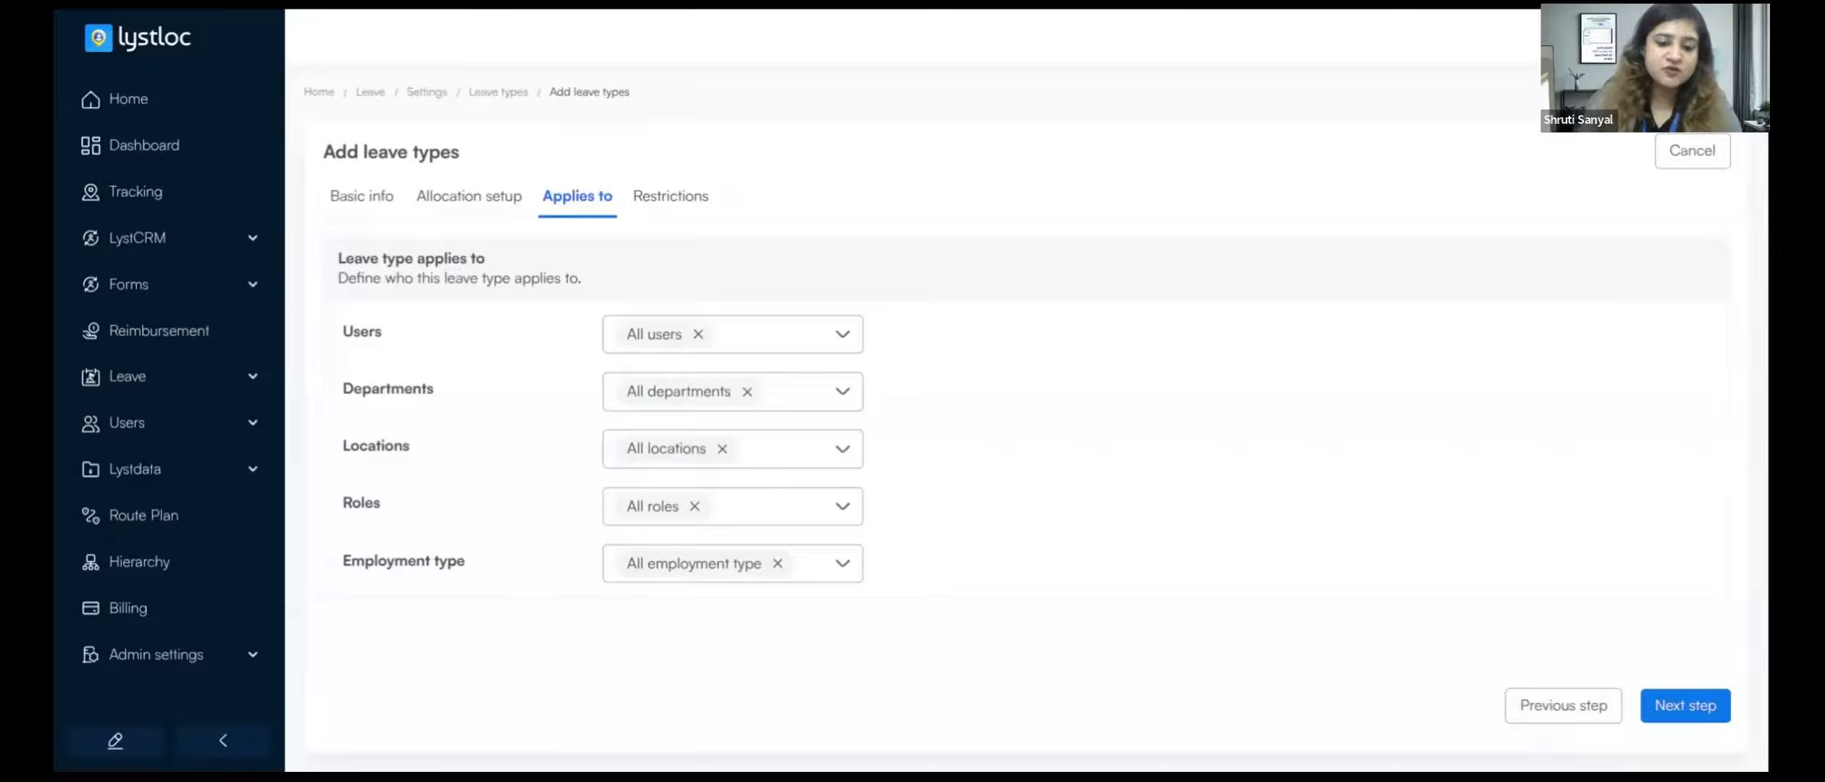
pyautogui.click(773, 401)
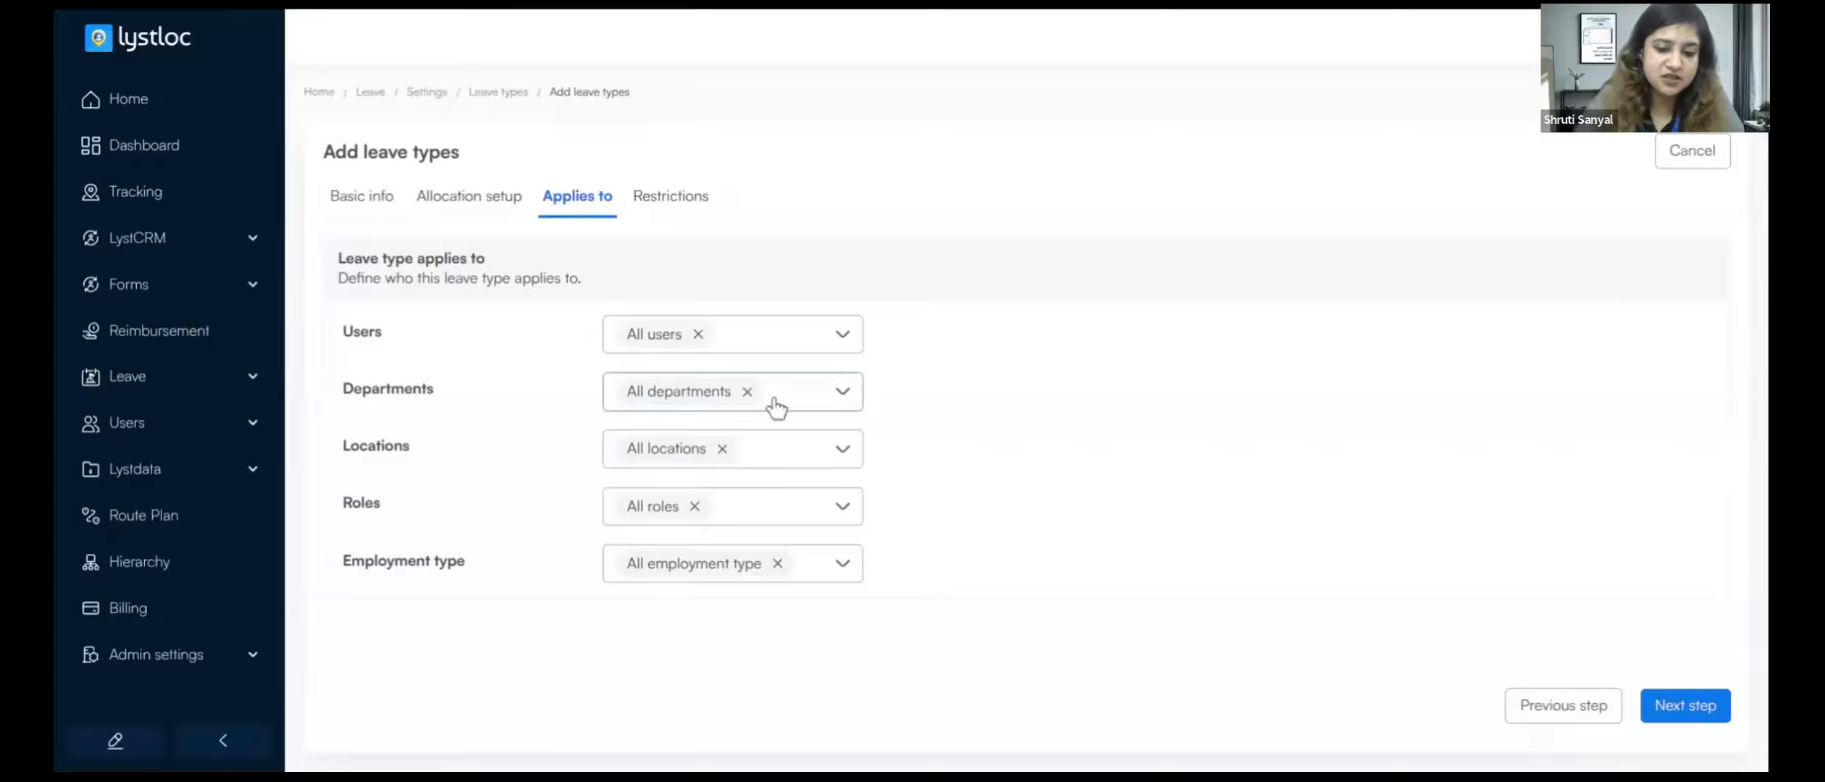
pyautogui.click(904, 374)
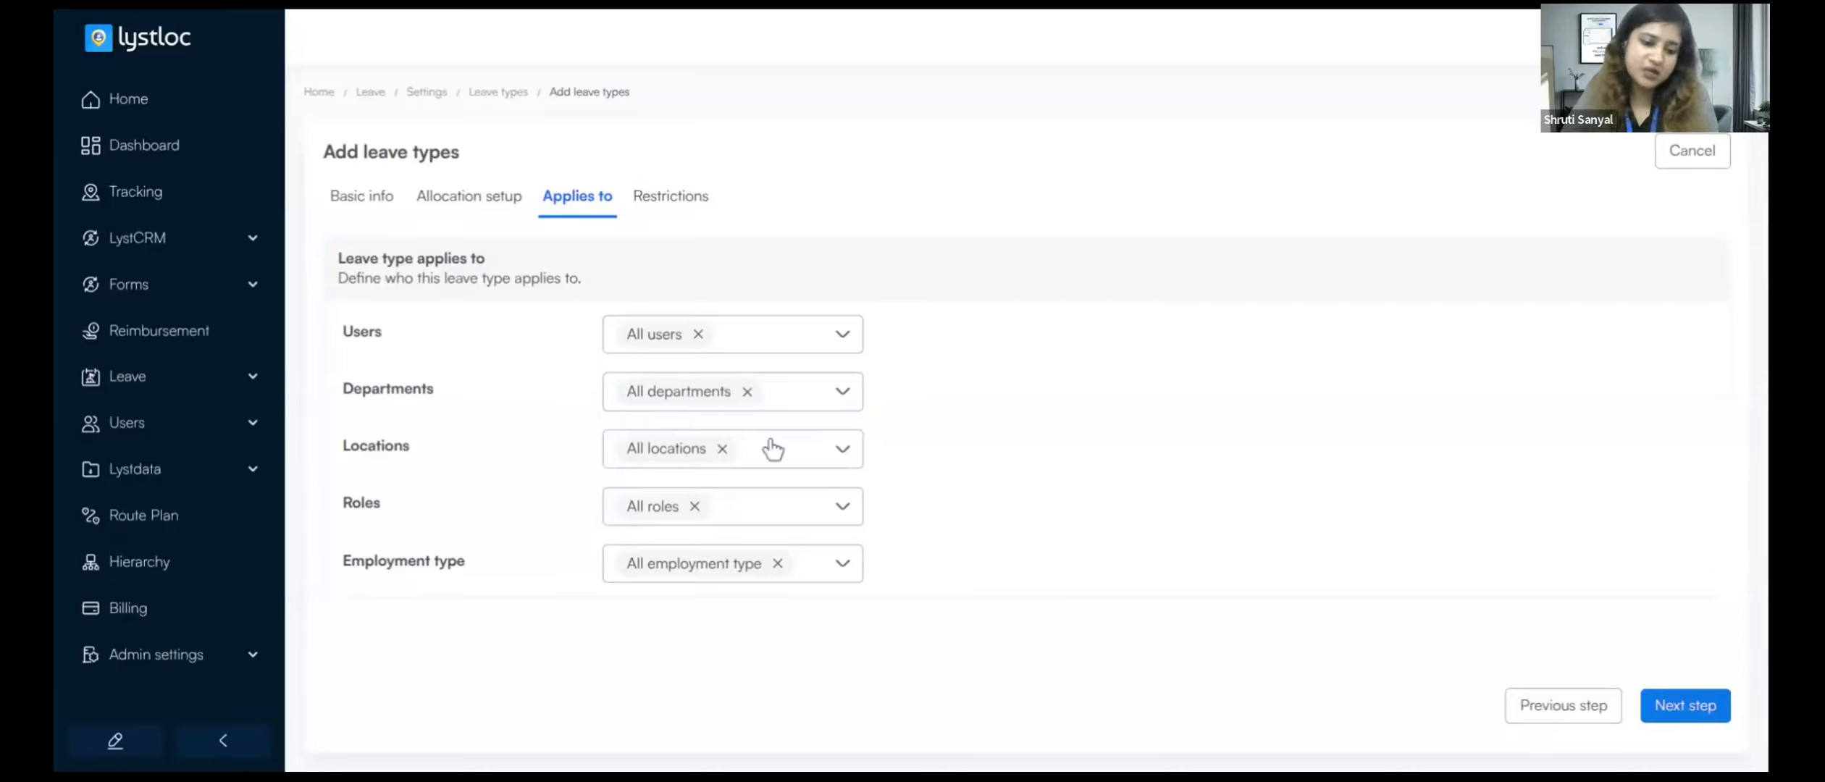
pyautogui.click(772, 508)
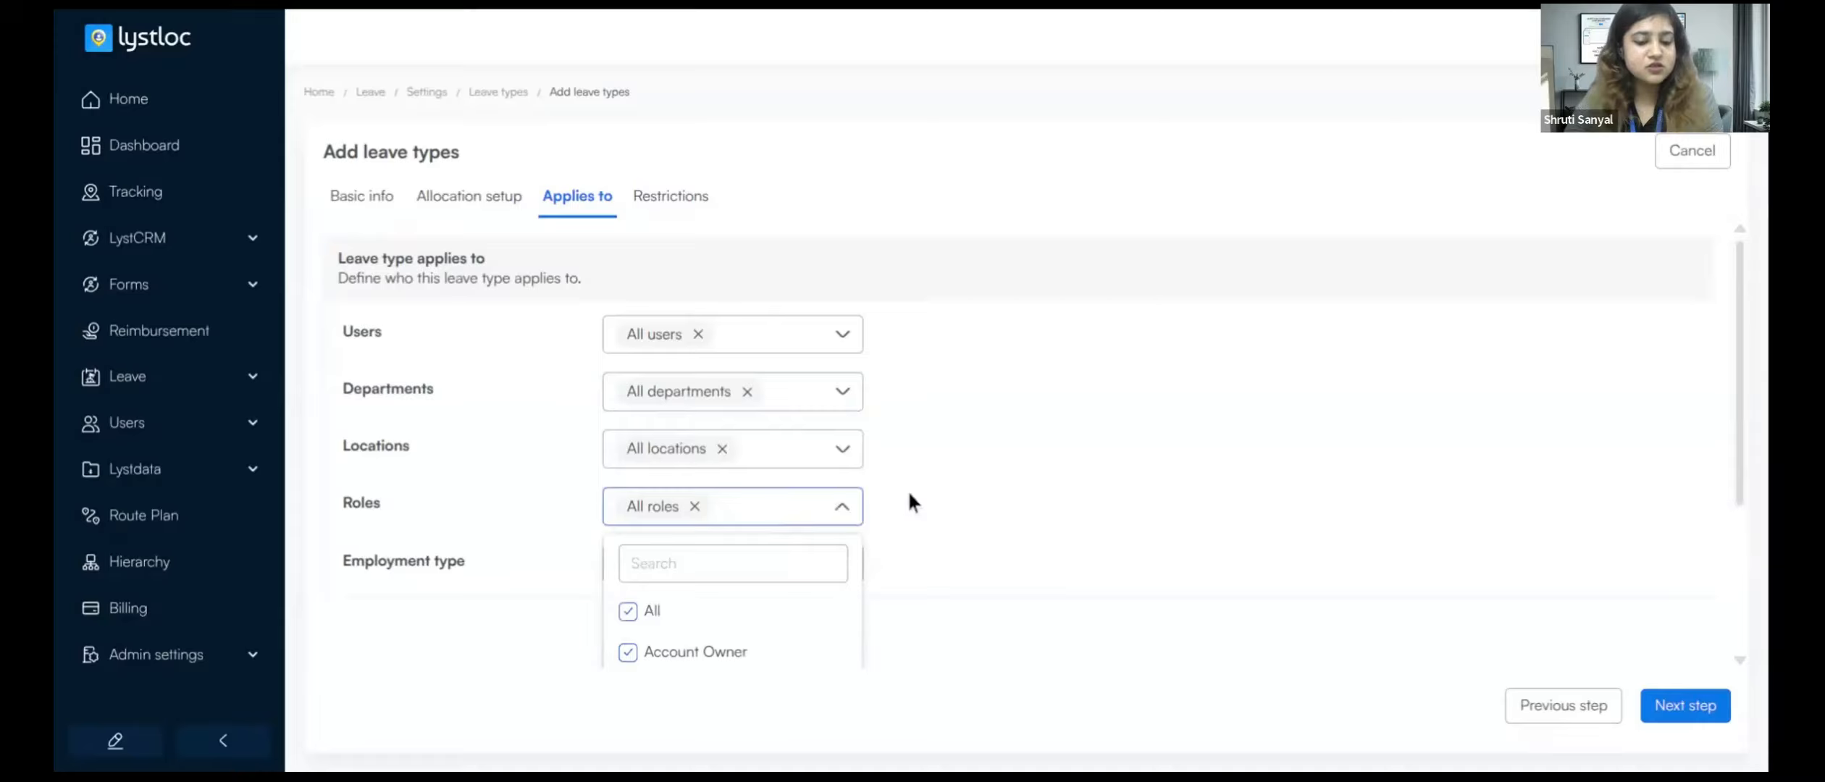
pyautogui.scroll(-3, 907, 488)
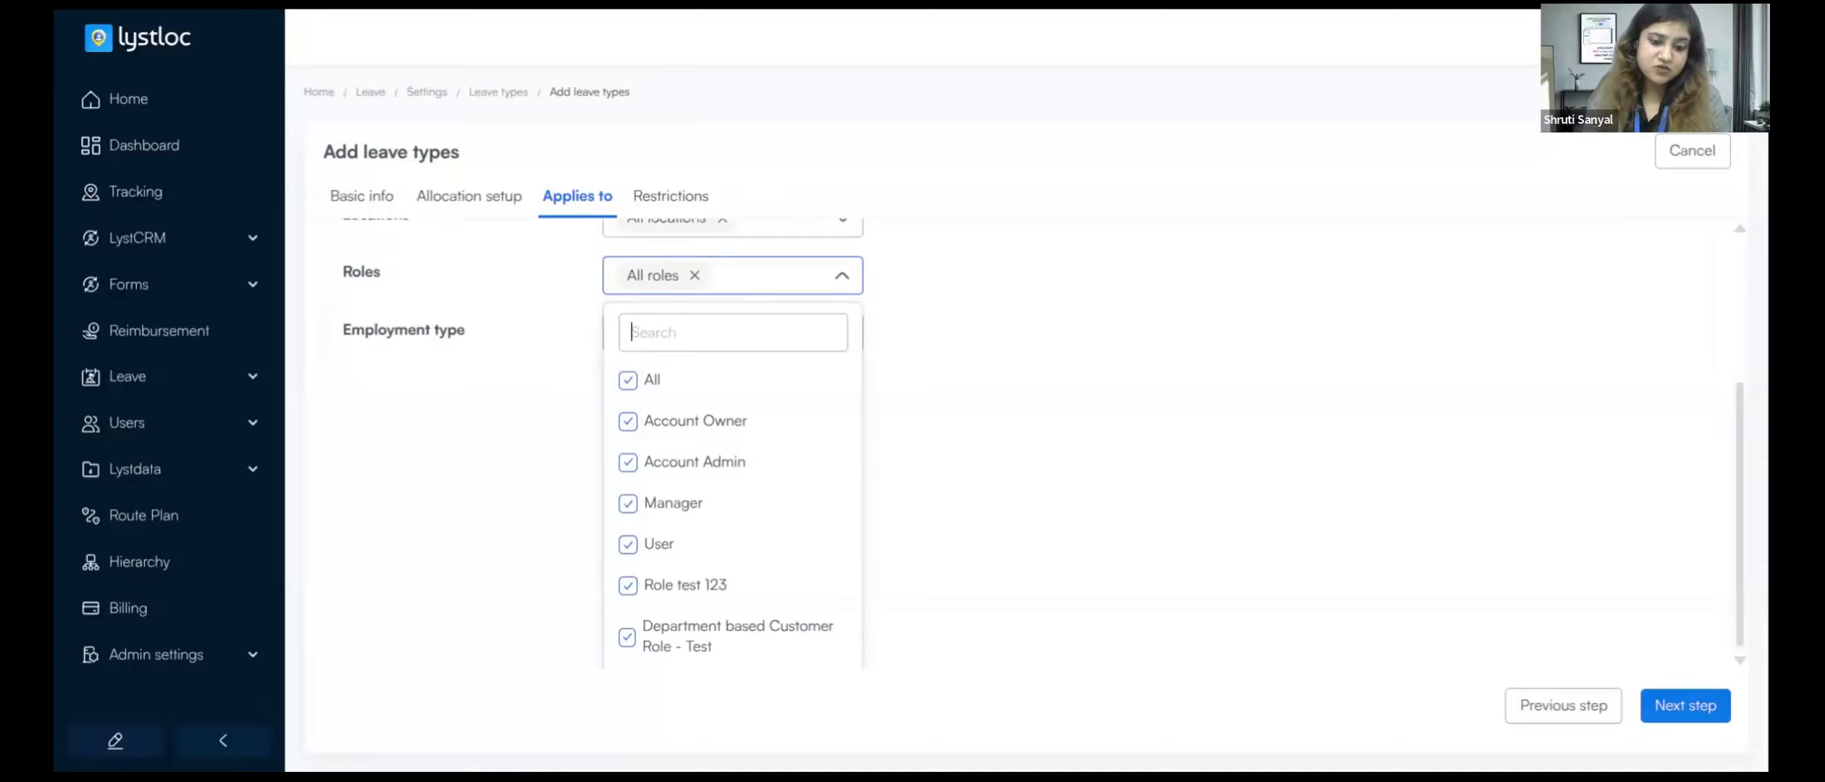
pyautogui.click(895, 416)
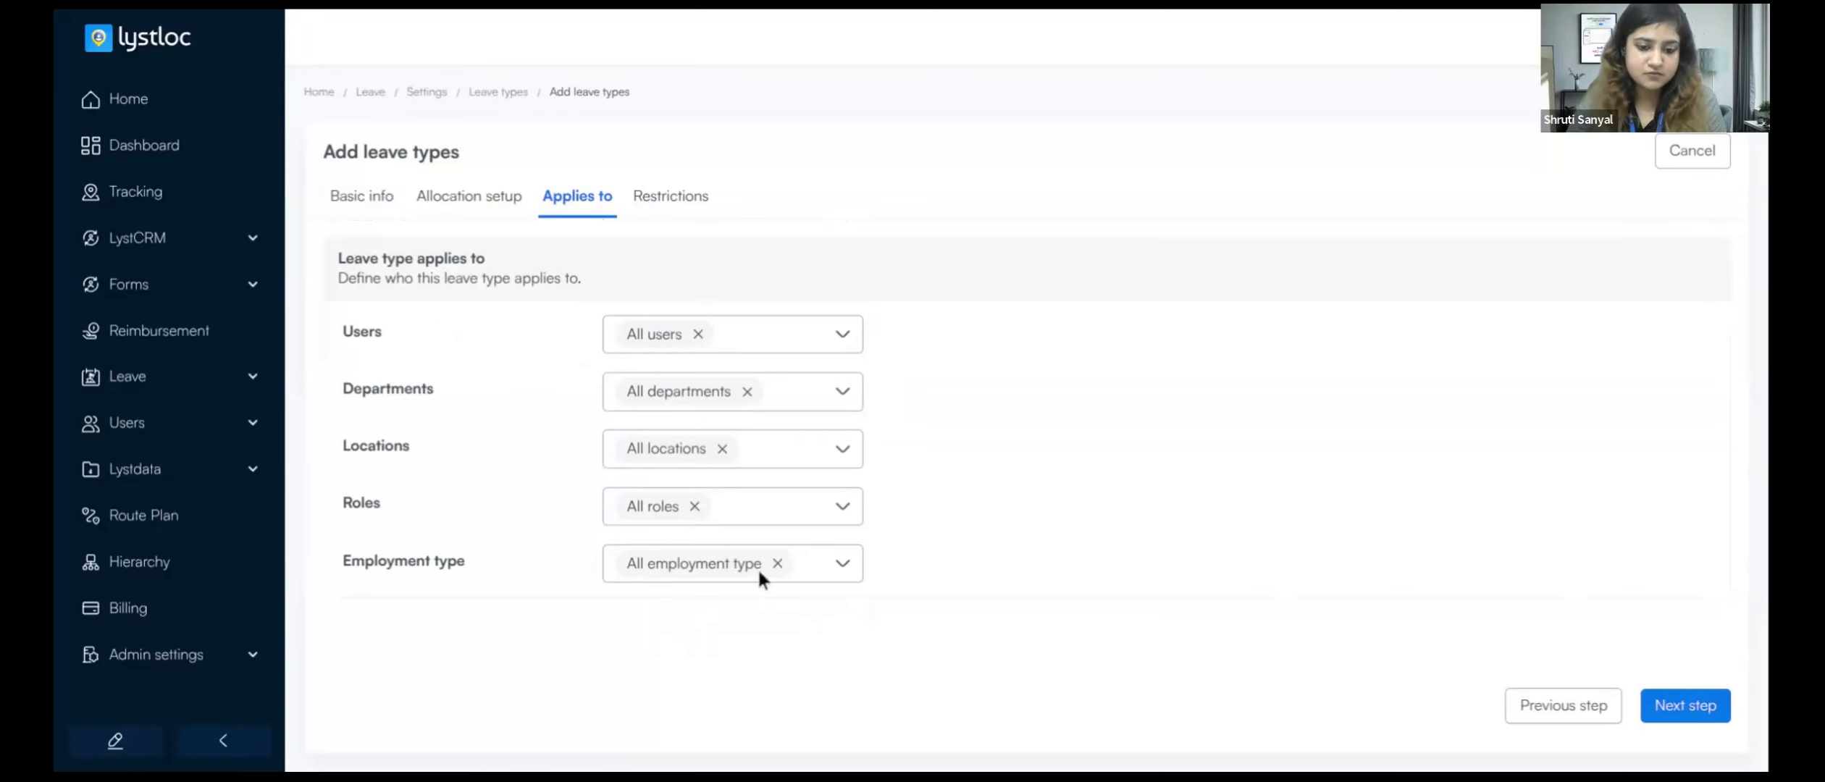
pyautogui.click(827, 565)
pyautogui.scroll(-2, 939, 579)
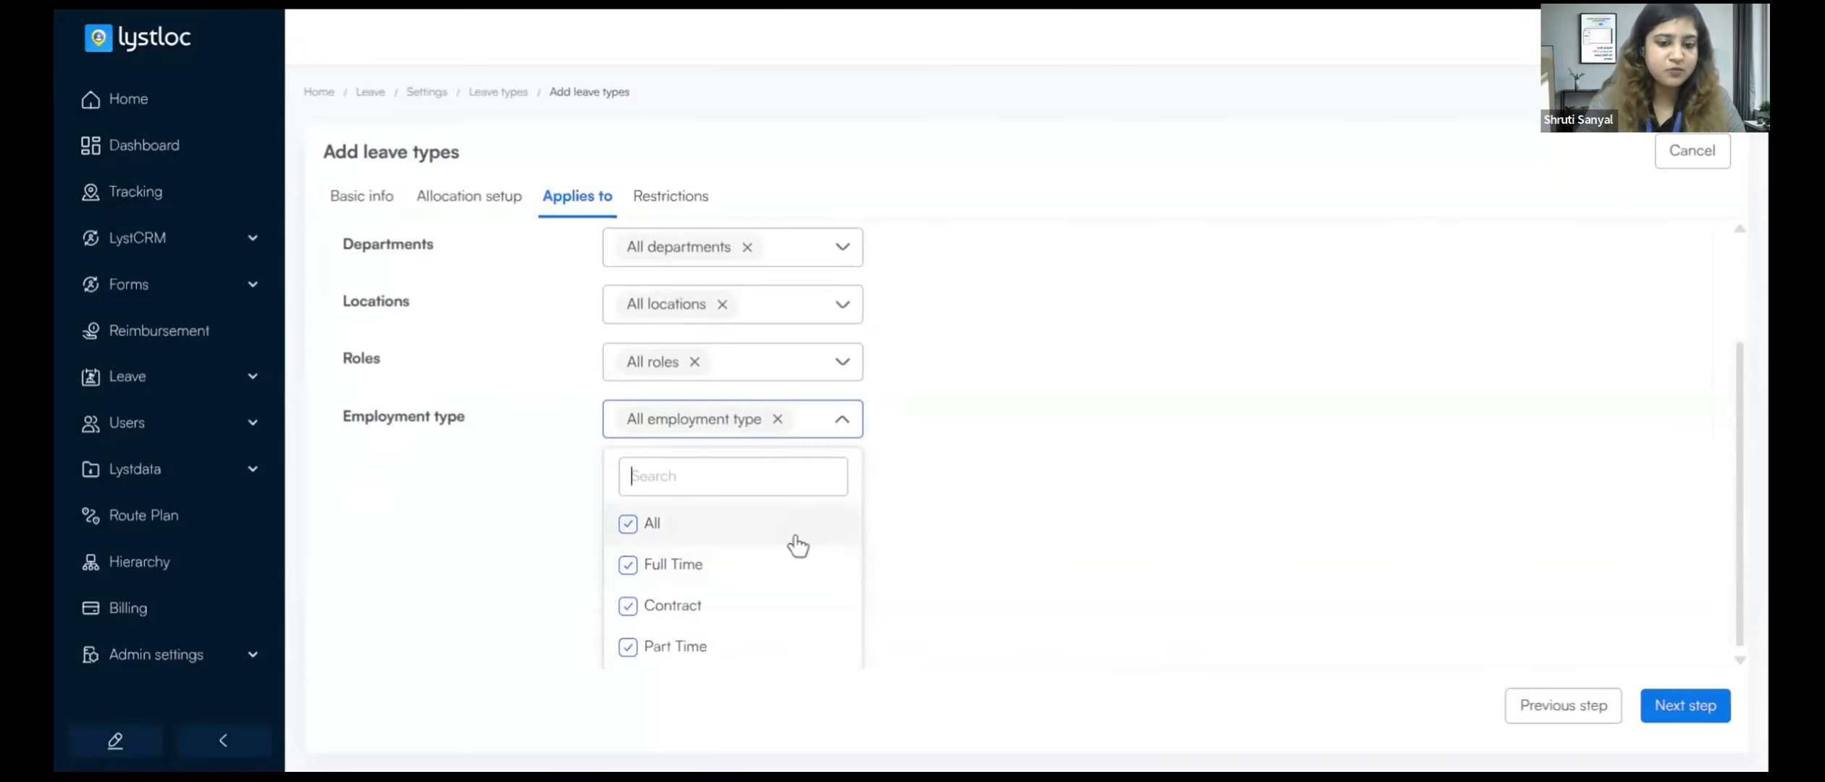
pyautogui.click(1047, 451)
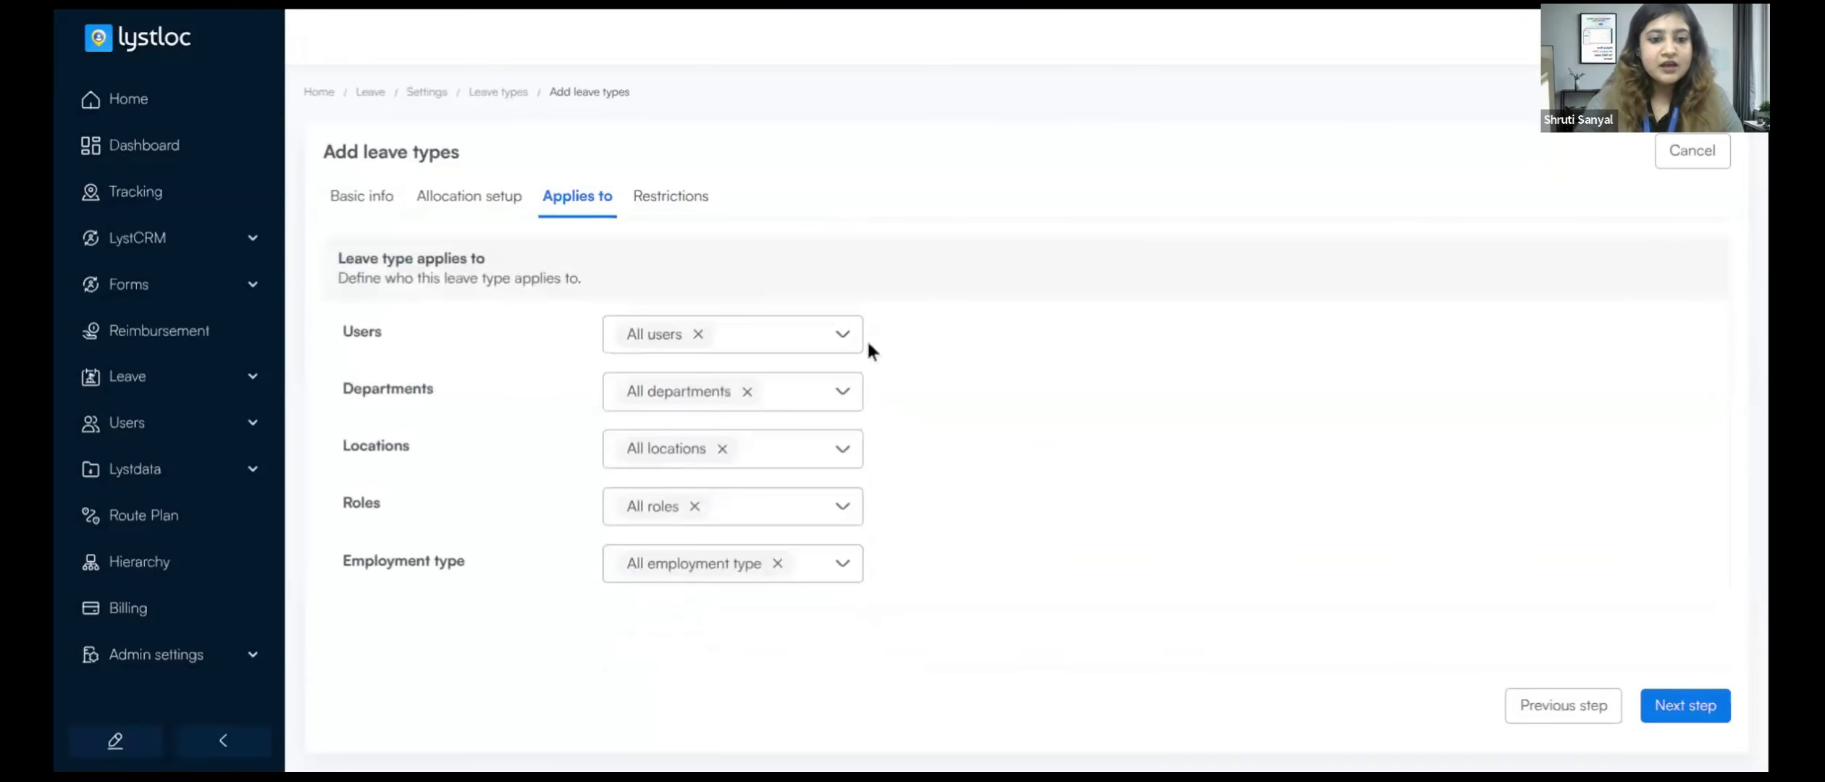
# Go to the leave type's restrictions and disable the limit on applying for leave beyond 7 days in the past
pyautogui.click(686, 206)
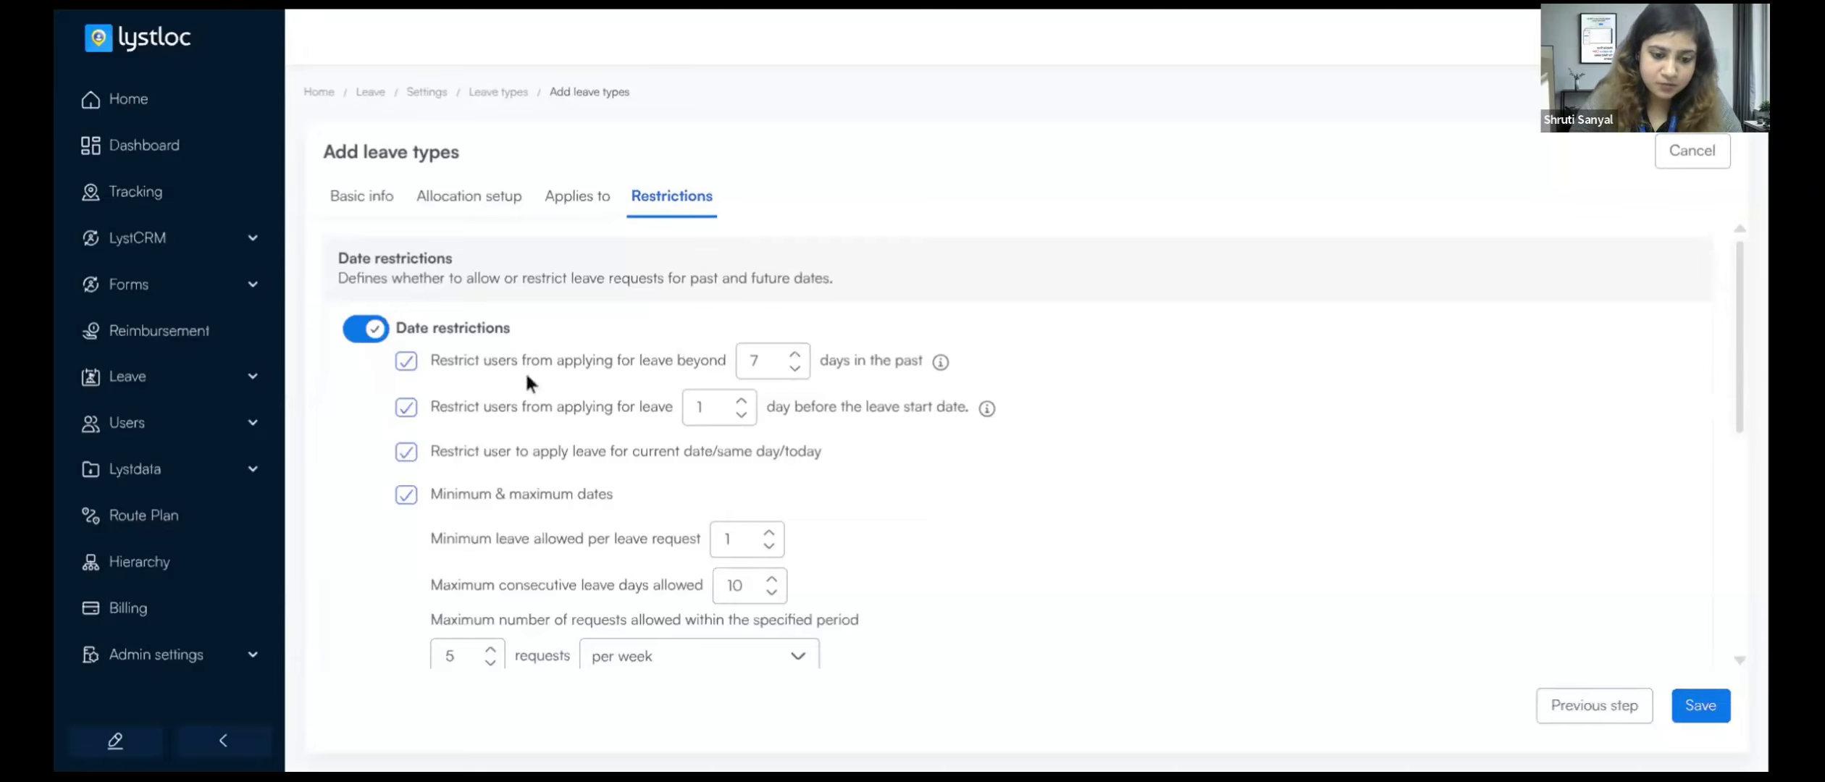
pyautogui.click(407, 362)
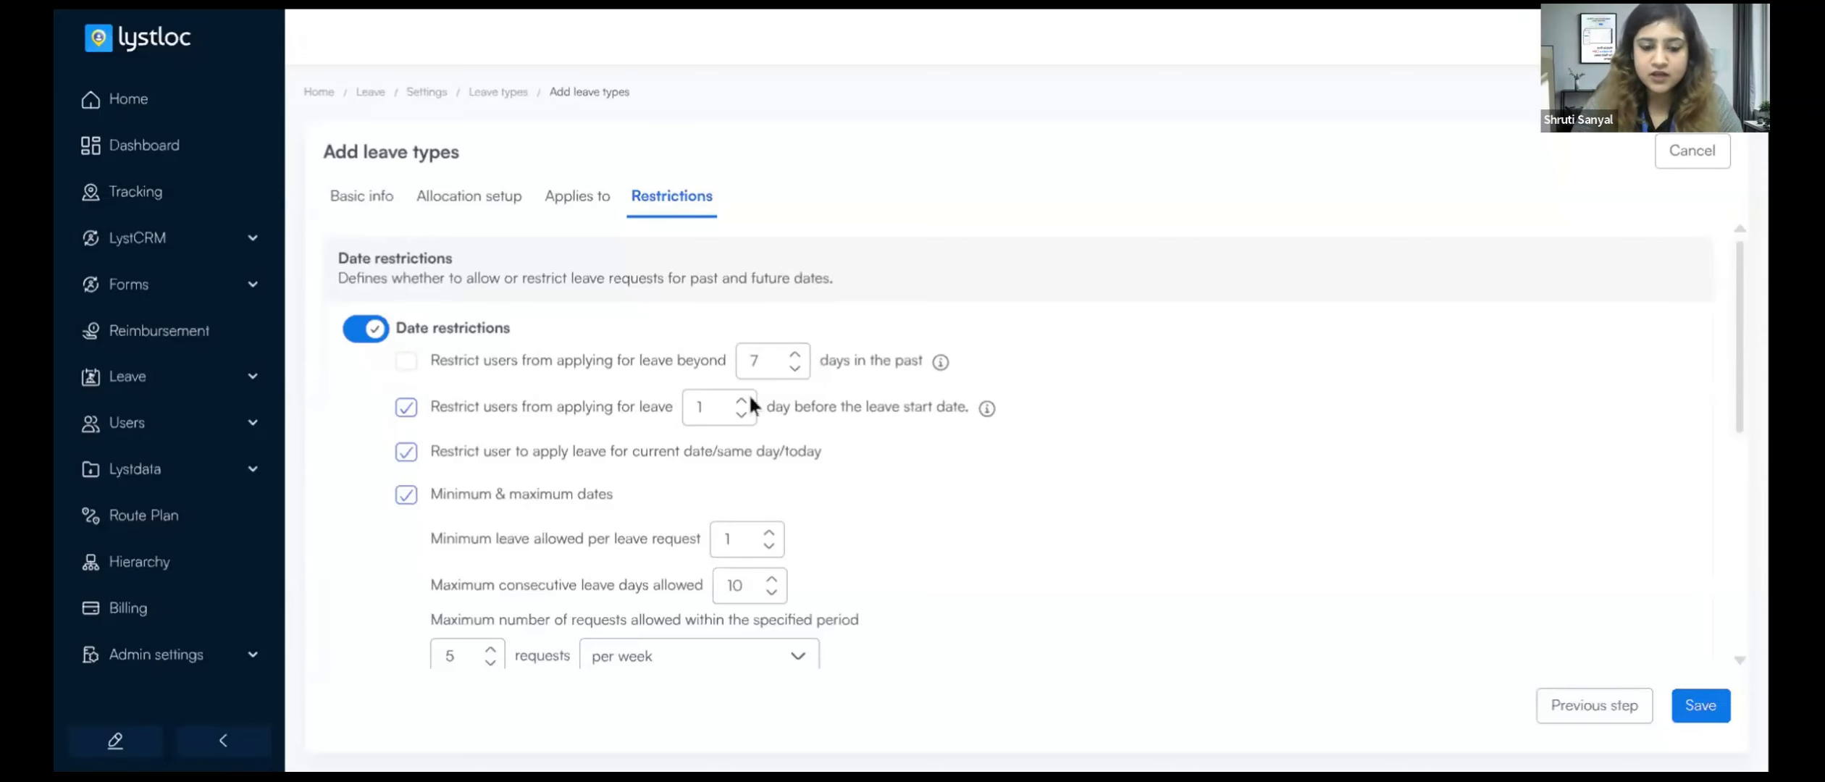
pyautogui.click(404, 410)
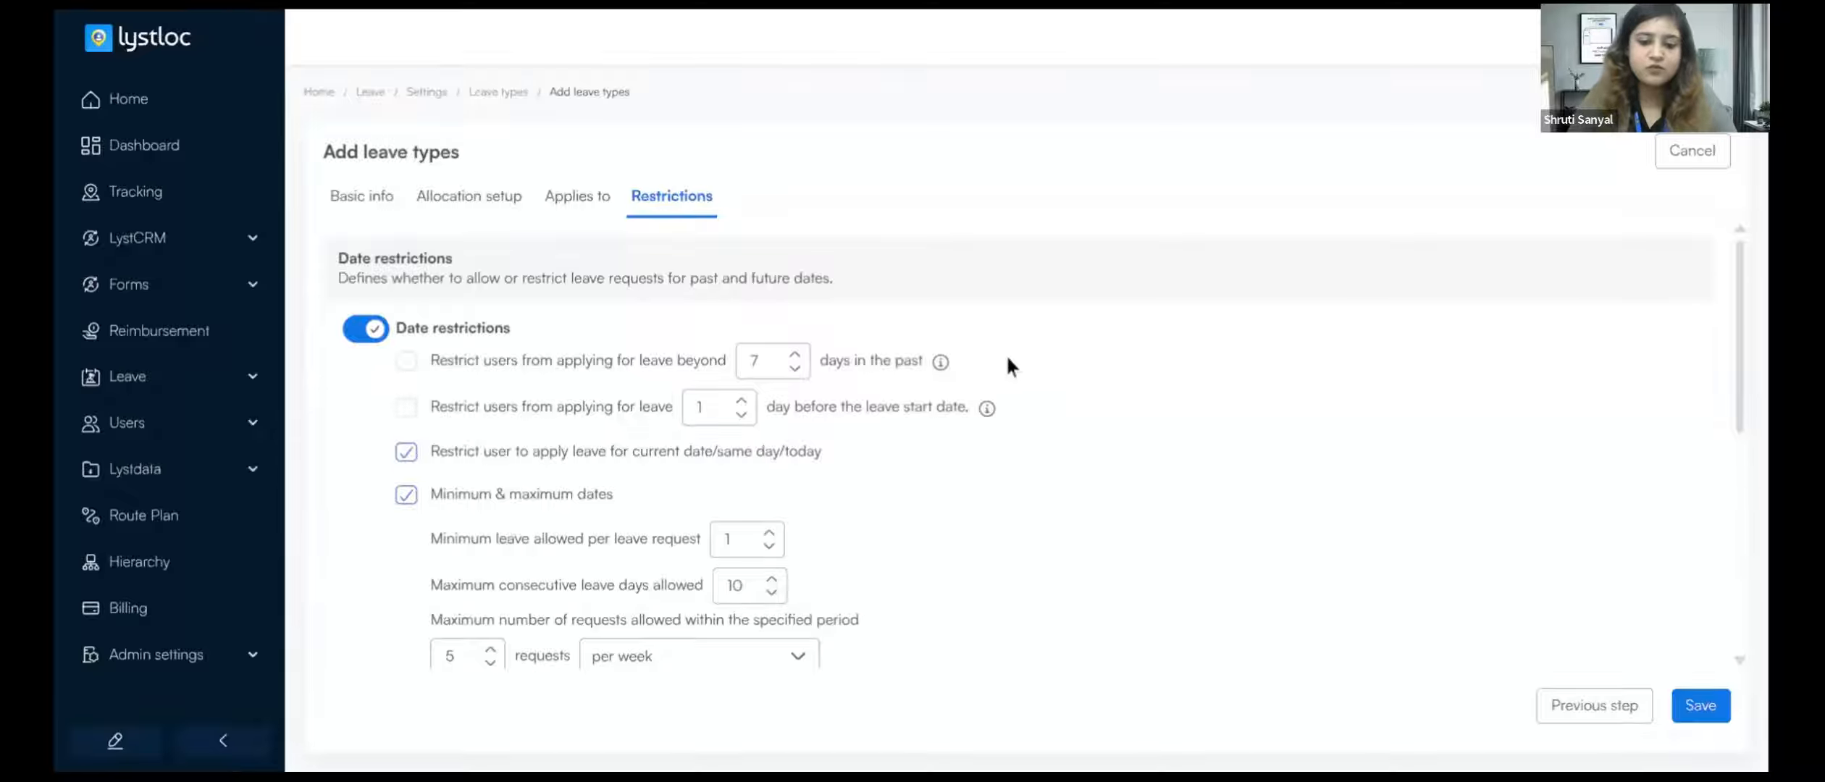
pyautogui.click(409, 410)
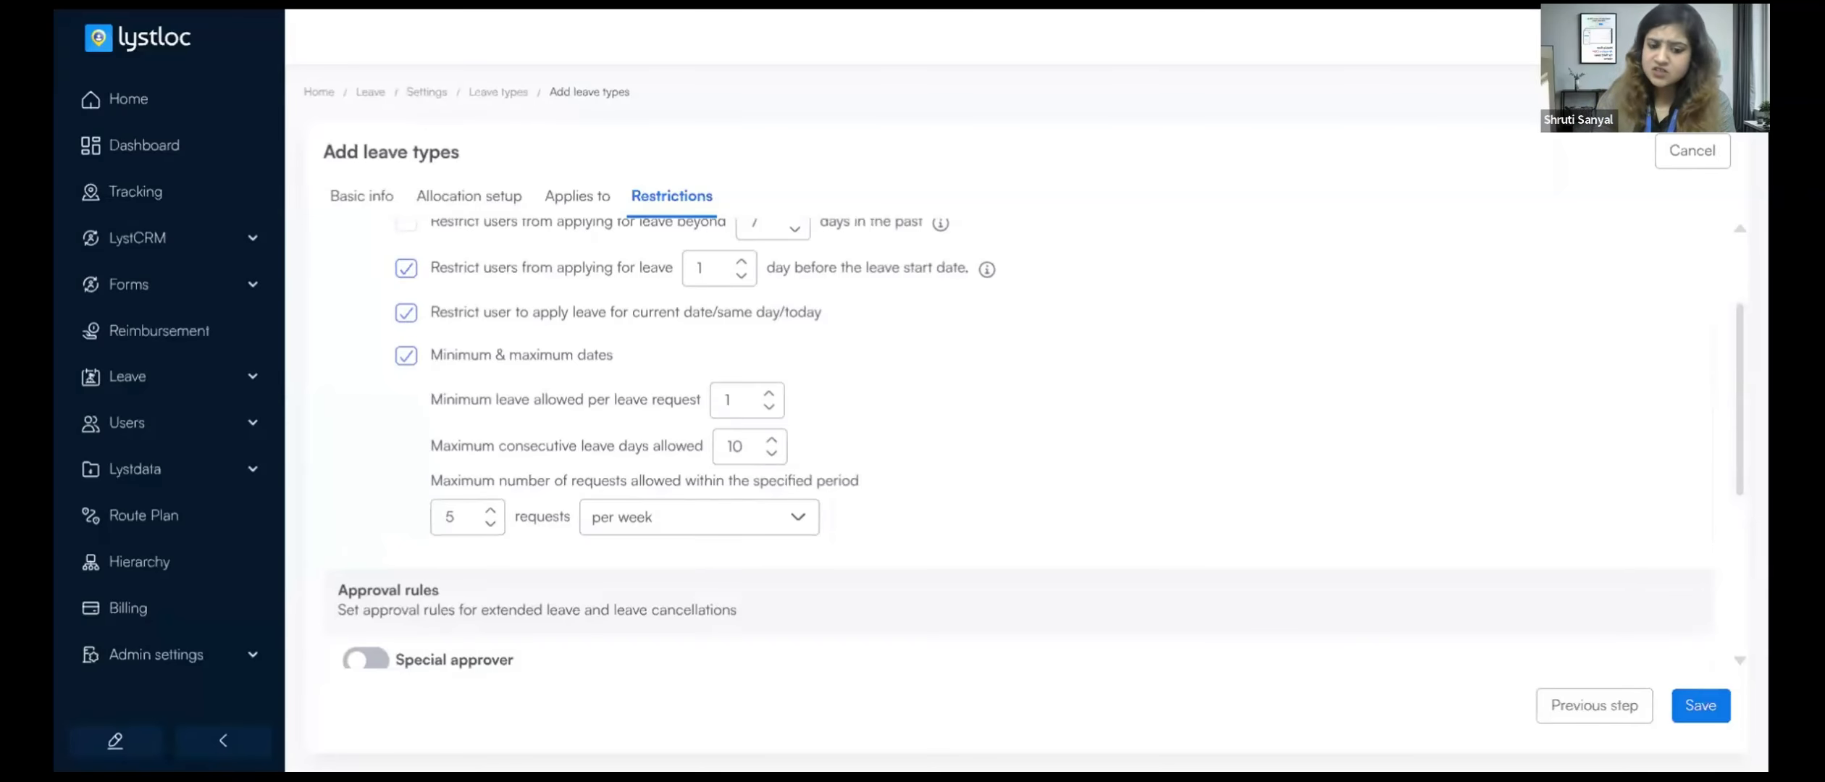
# Set the maximum consecutive leave days allowed to 5
pyautogui.click(771, 452)
pyautogui.click(772, 453)
pyautogui.click(772, 453)
pyautogui.click(772, 453)
pyautogui.click(772, 452)
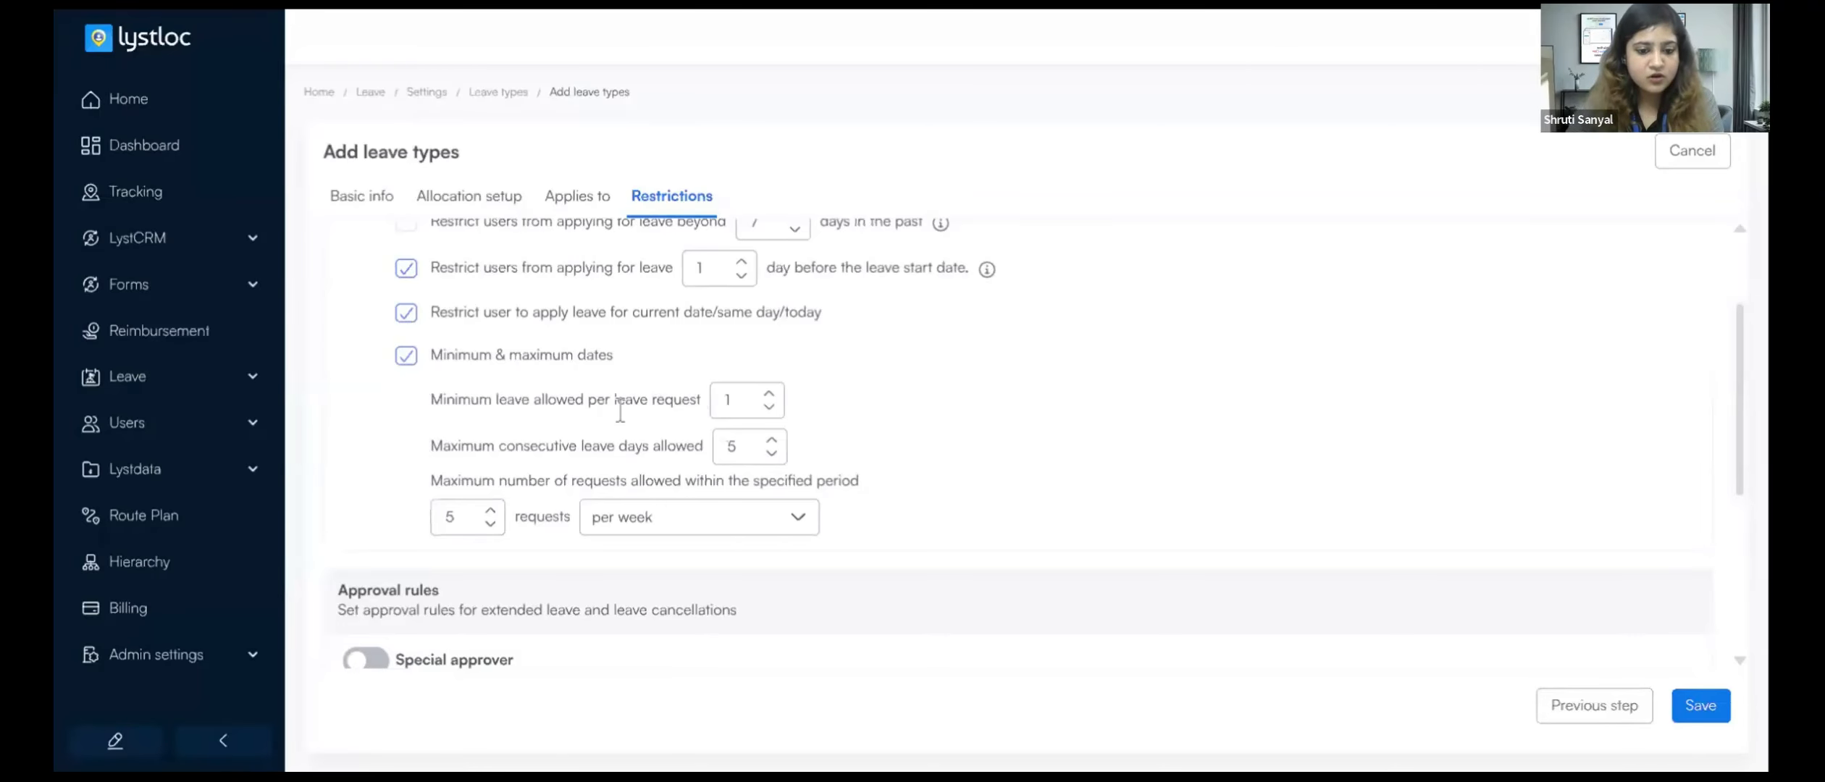
# Limit the maximum number of leave requests to 2 per month
pyautogui.scroll(-4, 592, 444)
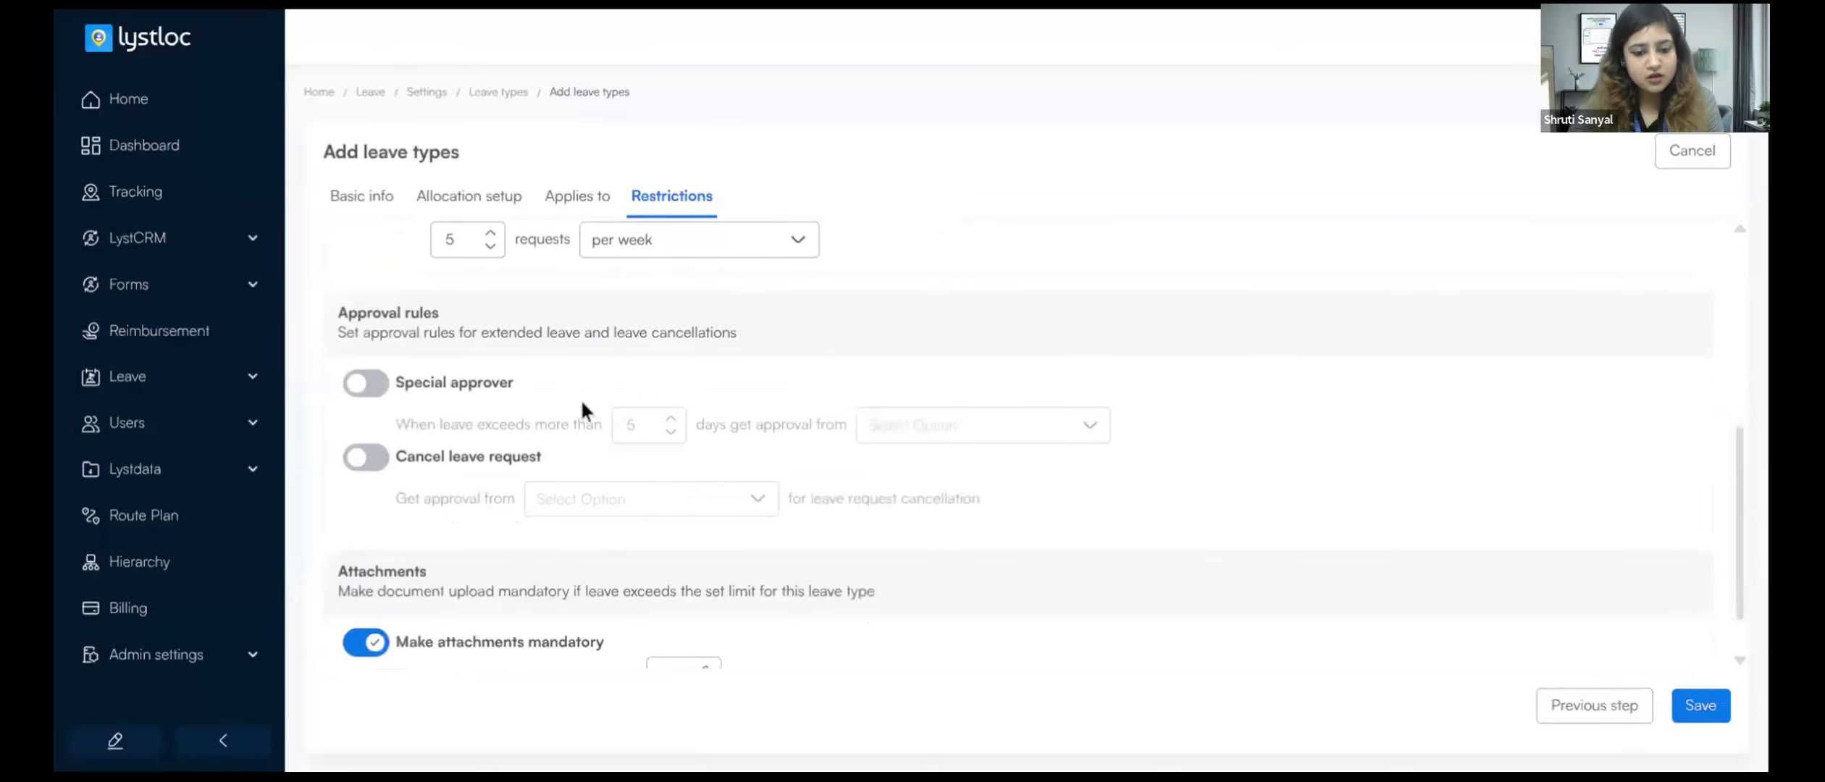
pyautogui.scroll(4, 584, 409)
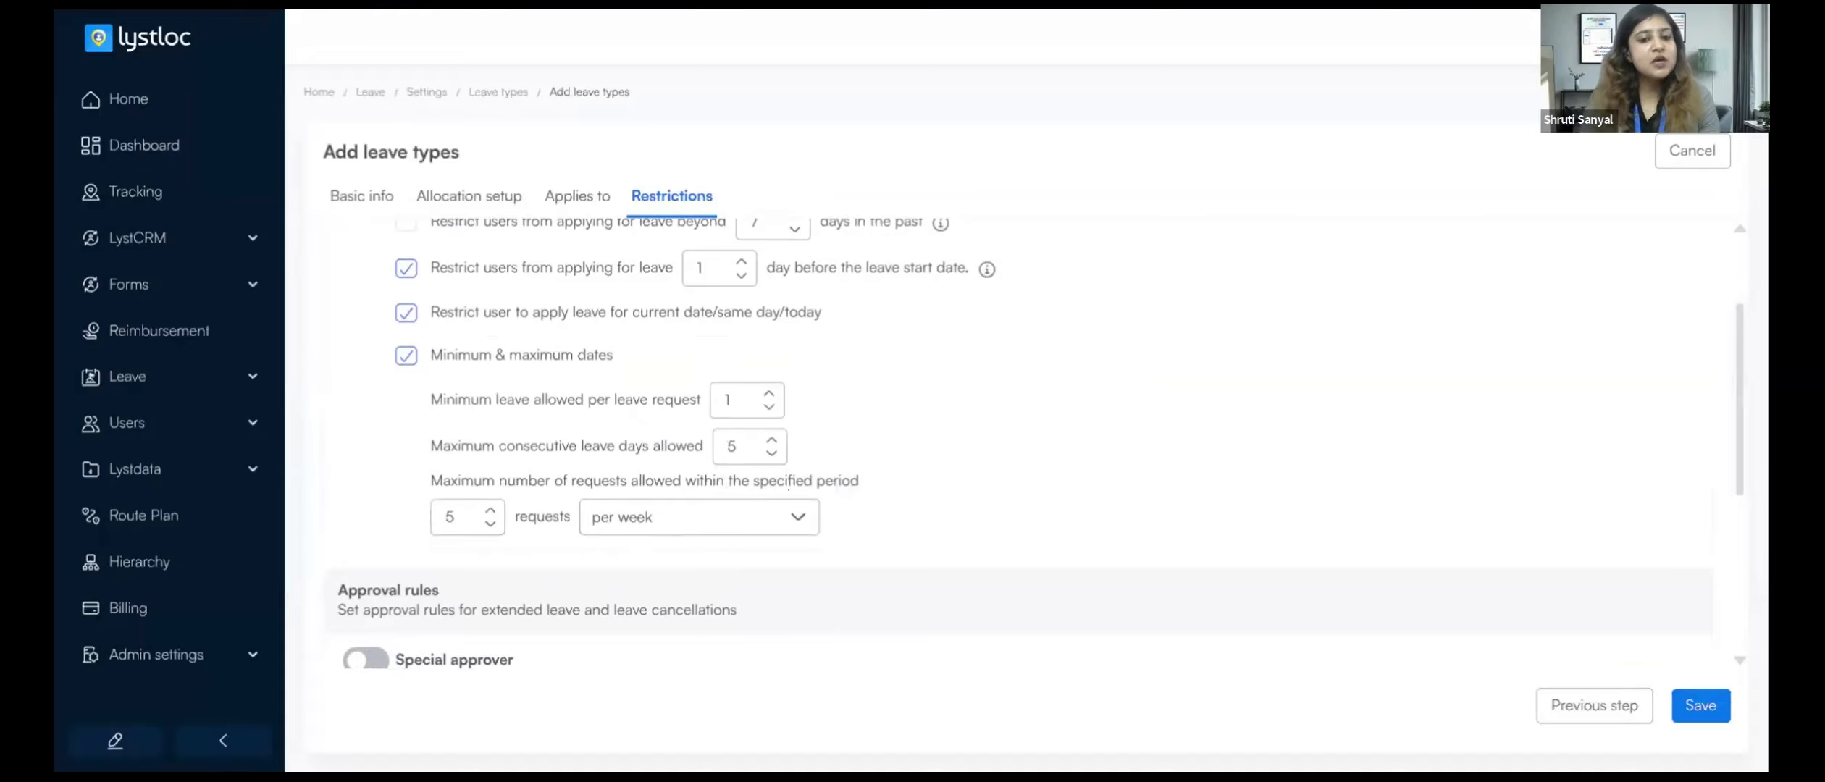
pyautogui.click(491, 523)
pyautogui.click(491, 523)
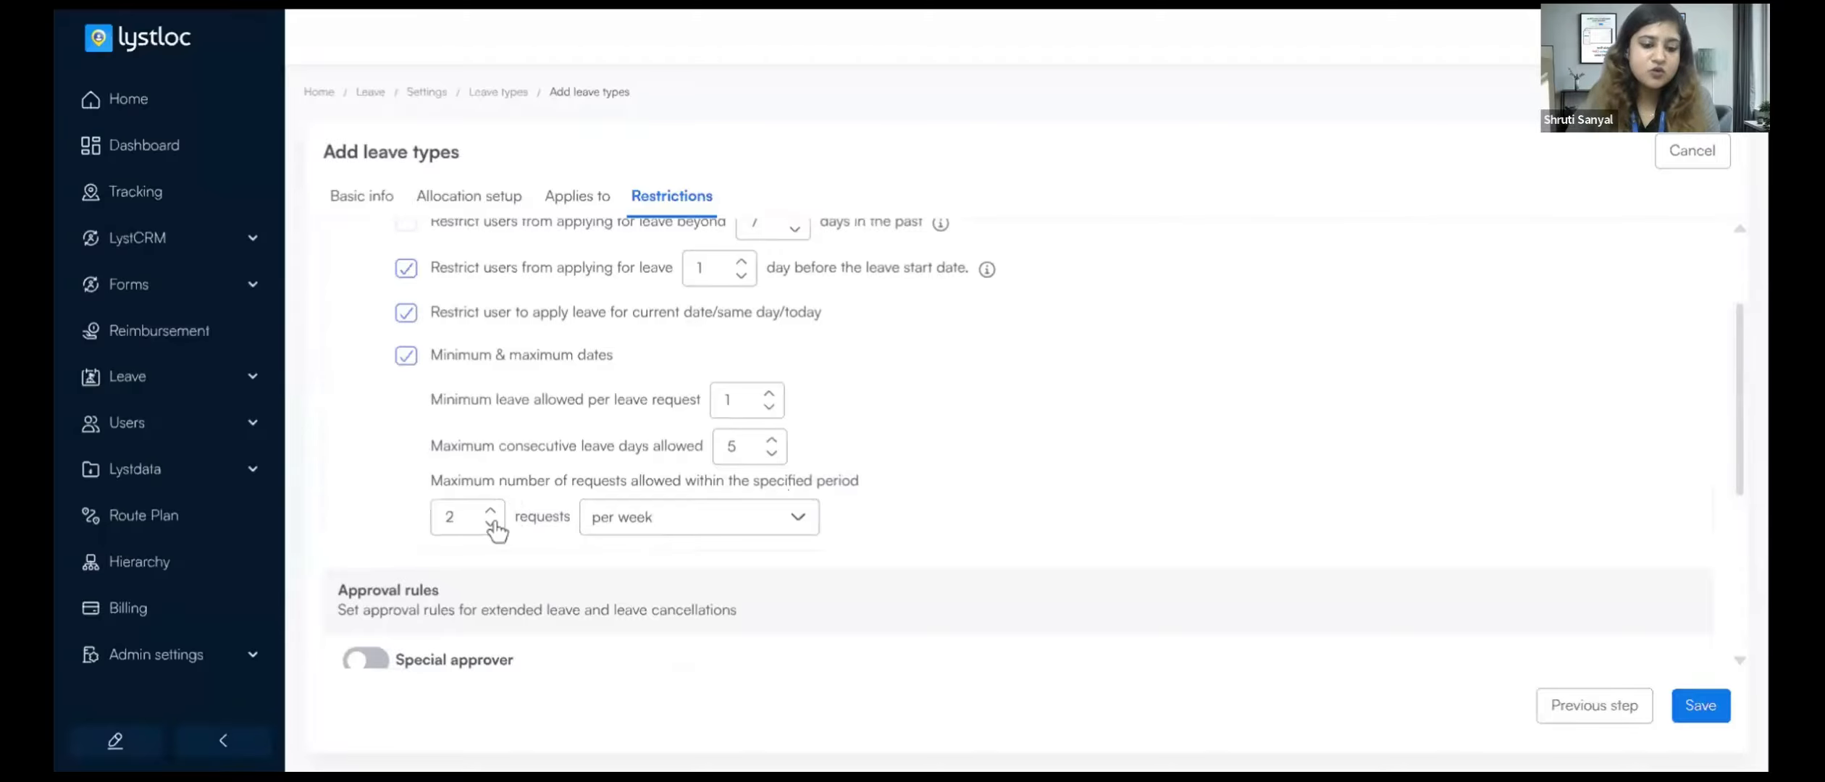
pyautogui.click(592, 524)
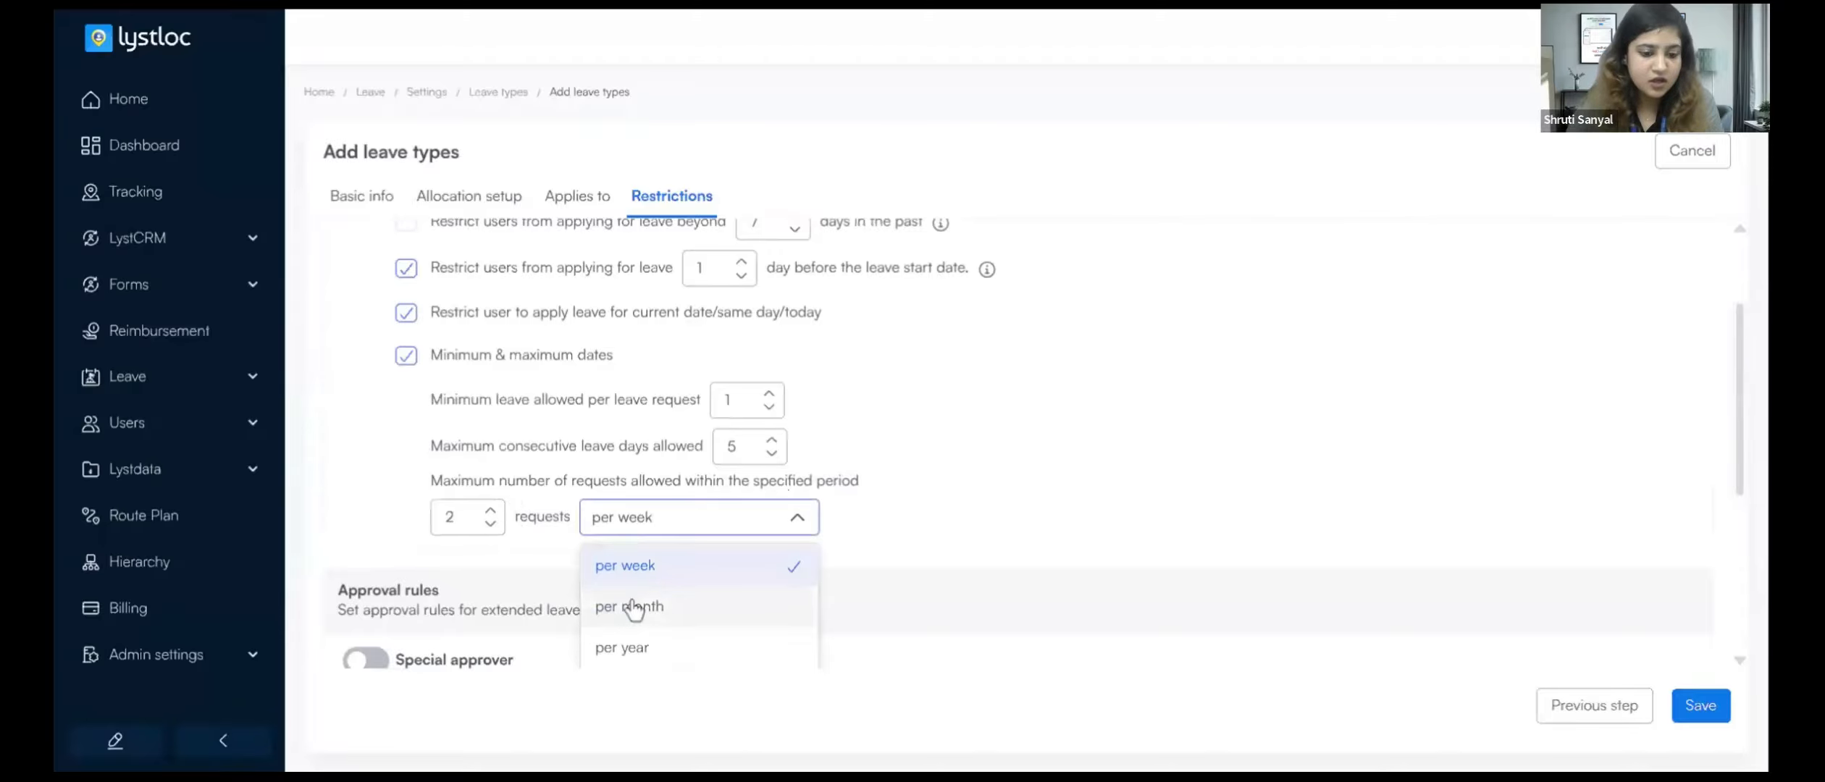
pyautogui.click(634, 608)
pyautogui.scroll(-3, 938, 485)
pyautogui.scroll(3, 937, 484)
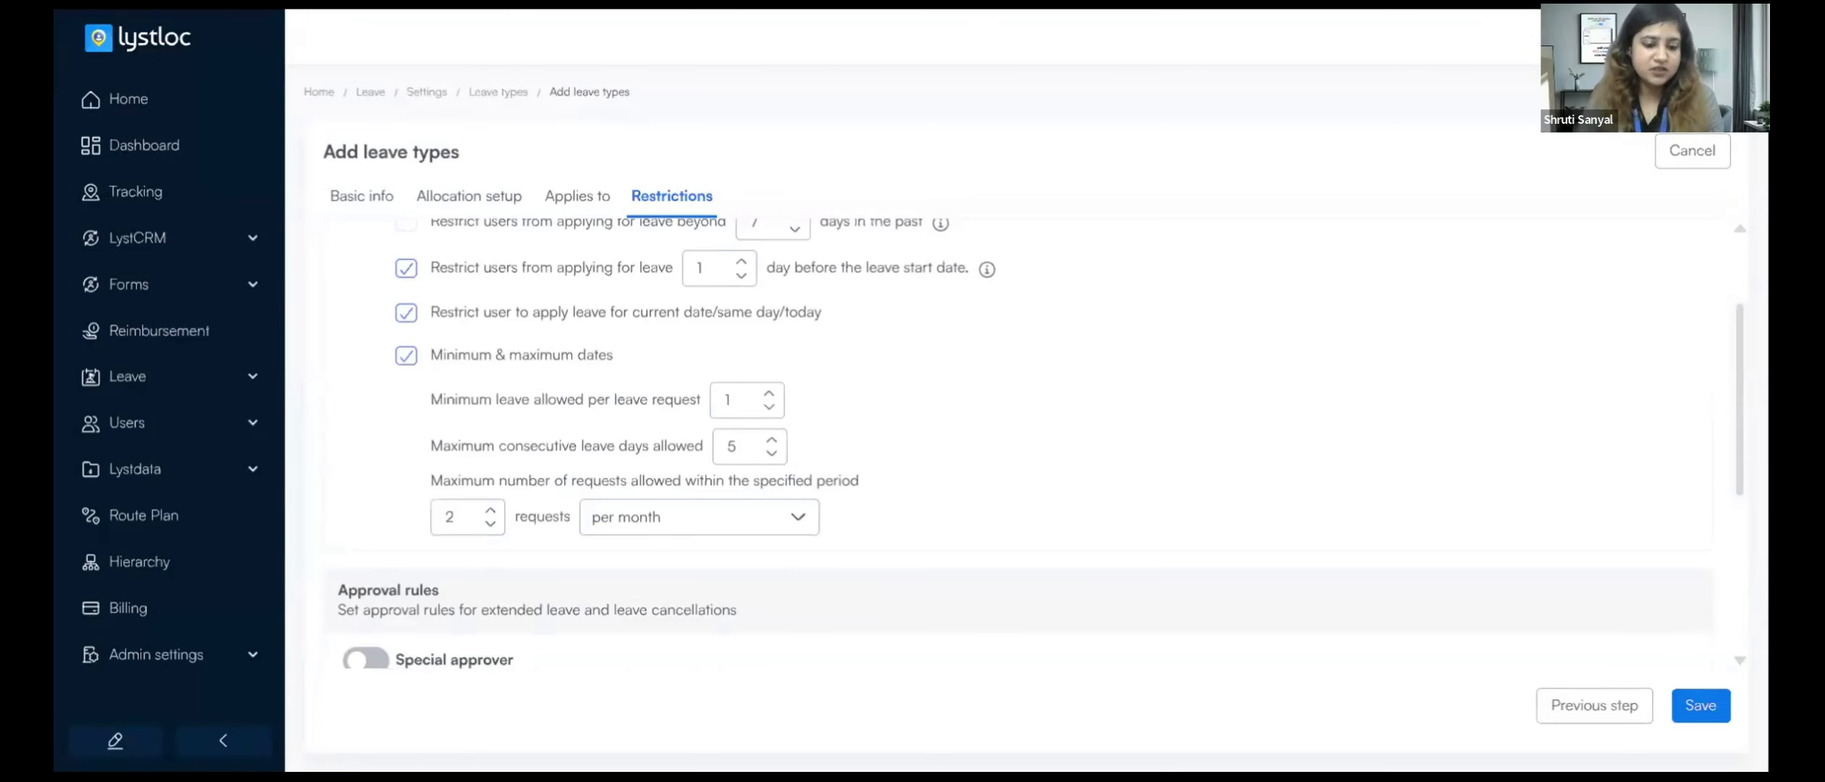
# Enable the special approver rule and set its threshold to leave exceeding 6 days
pyautogui.scroll(-4, 926, 408)
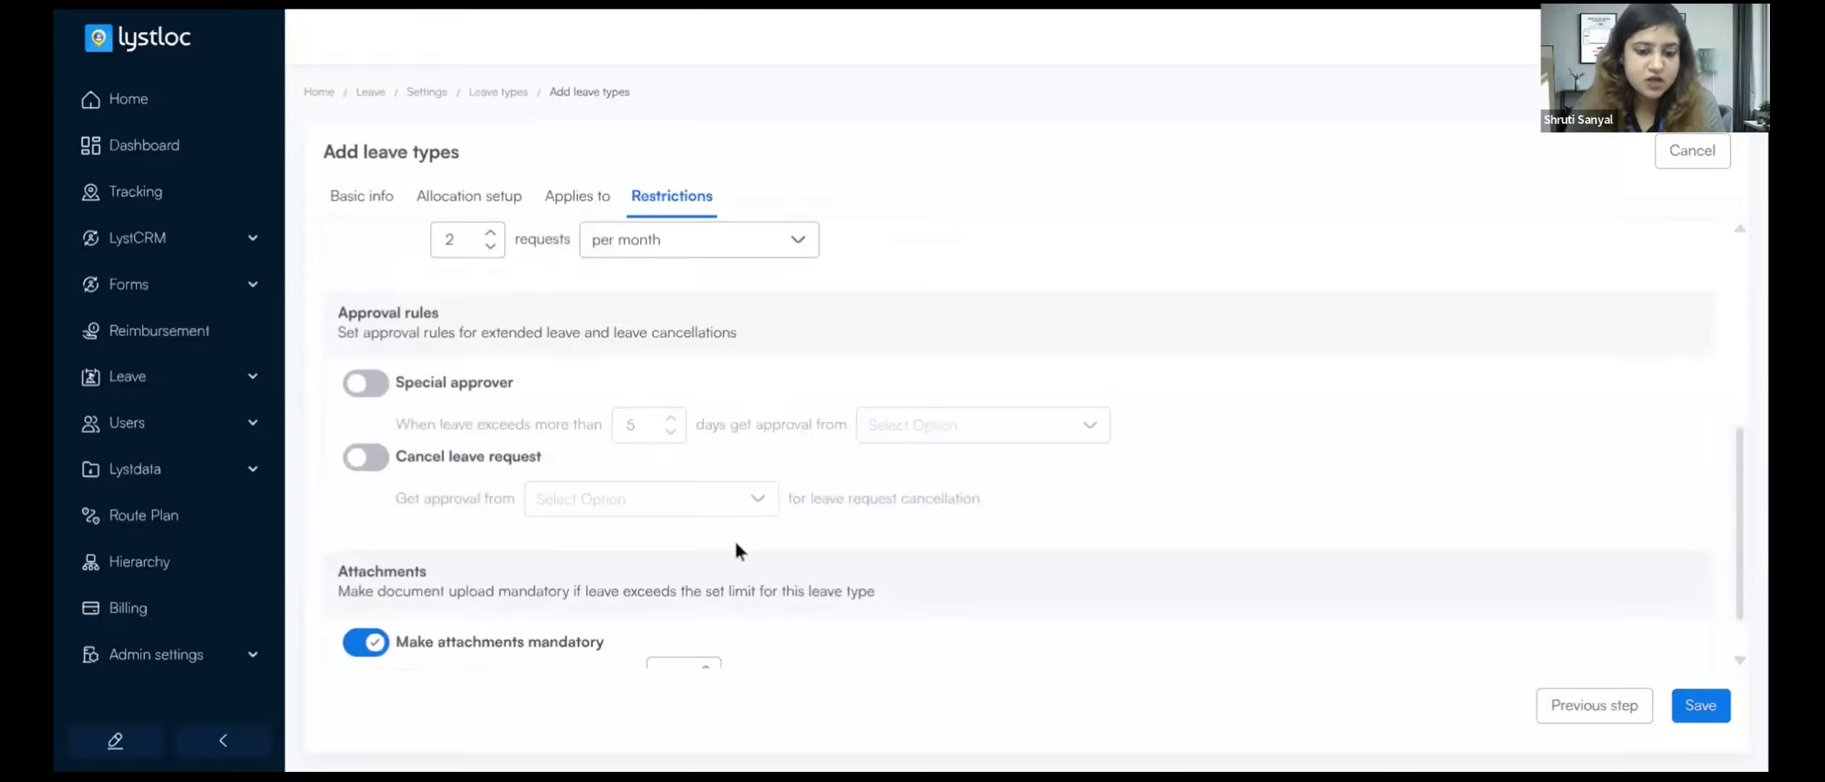
pyautogui.click(390, 386)
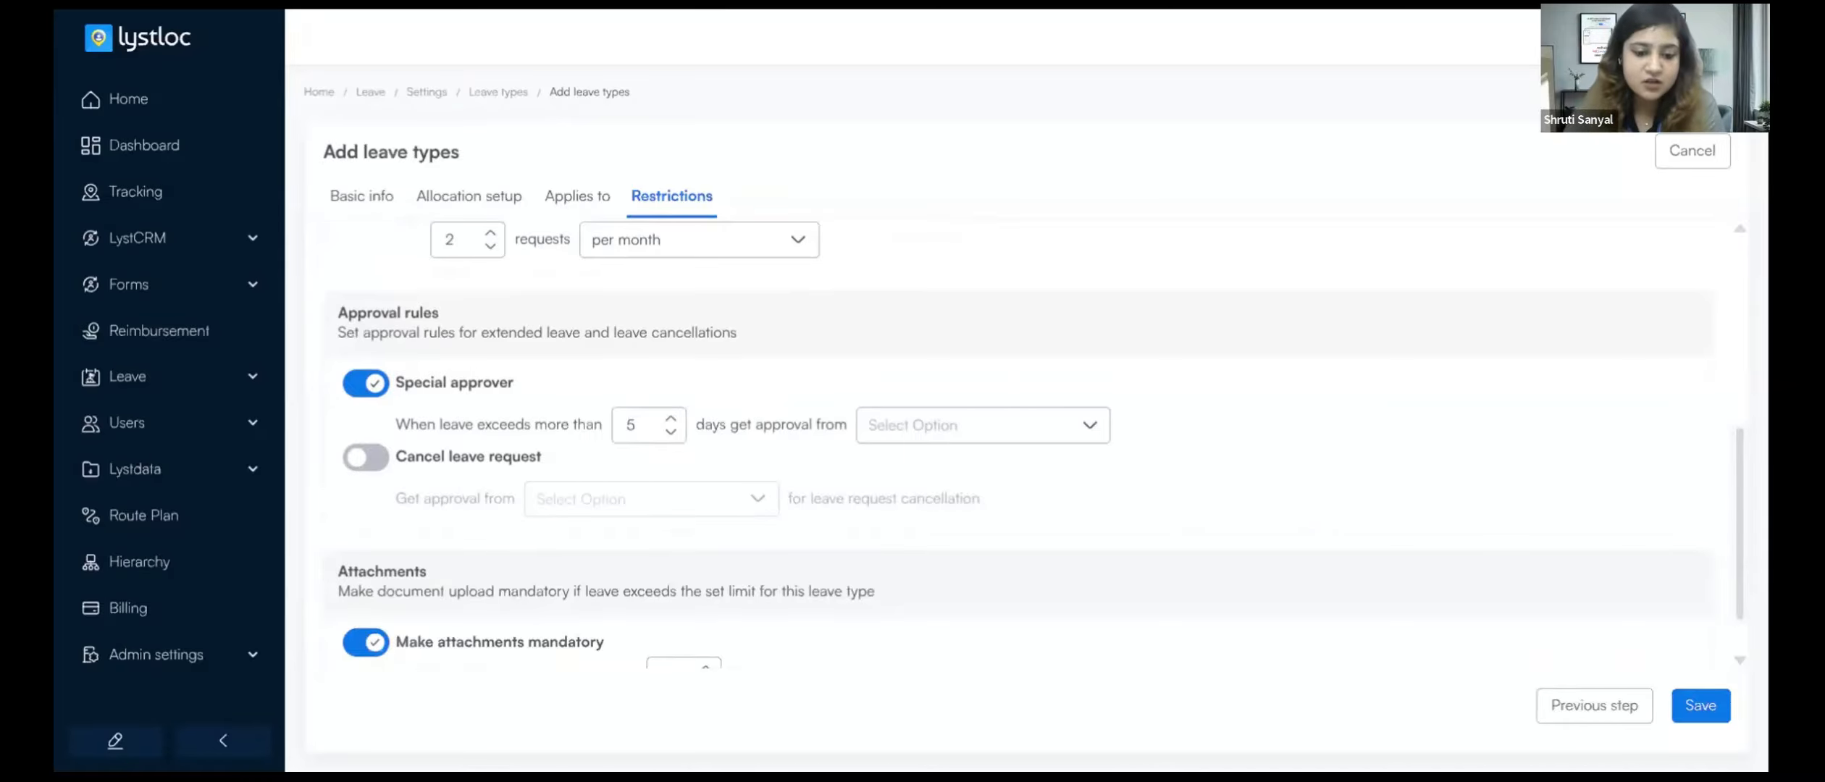
pyautogui.scroll(5, 711, 329)
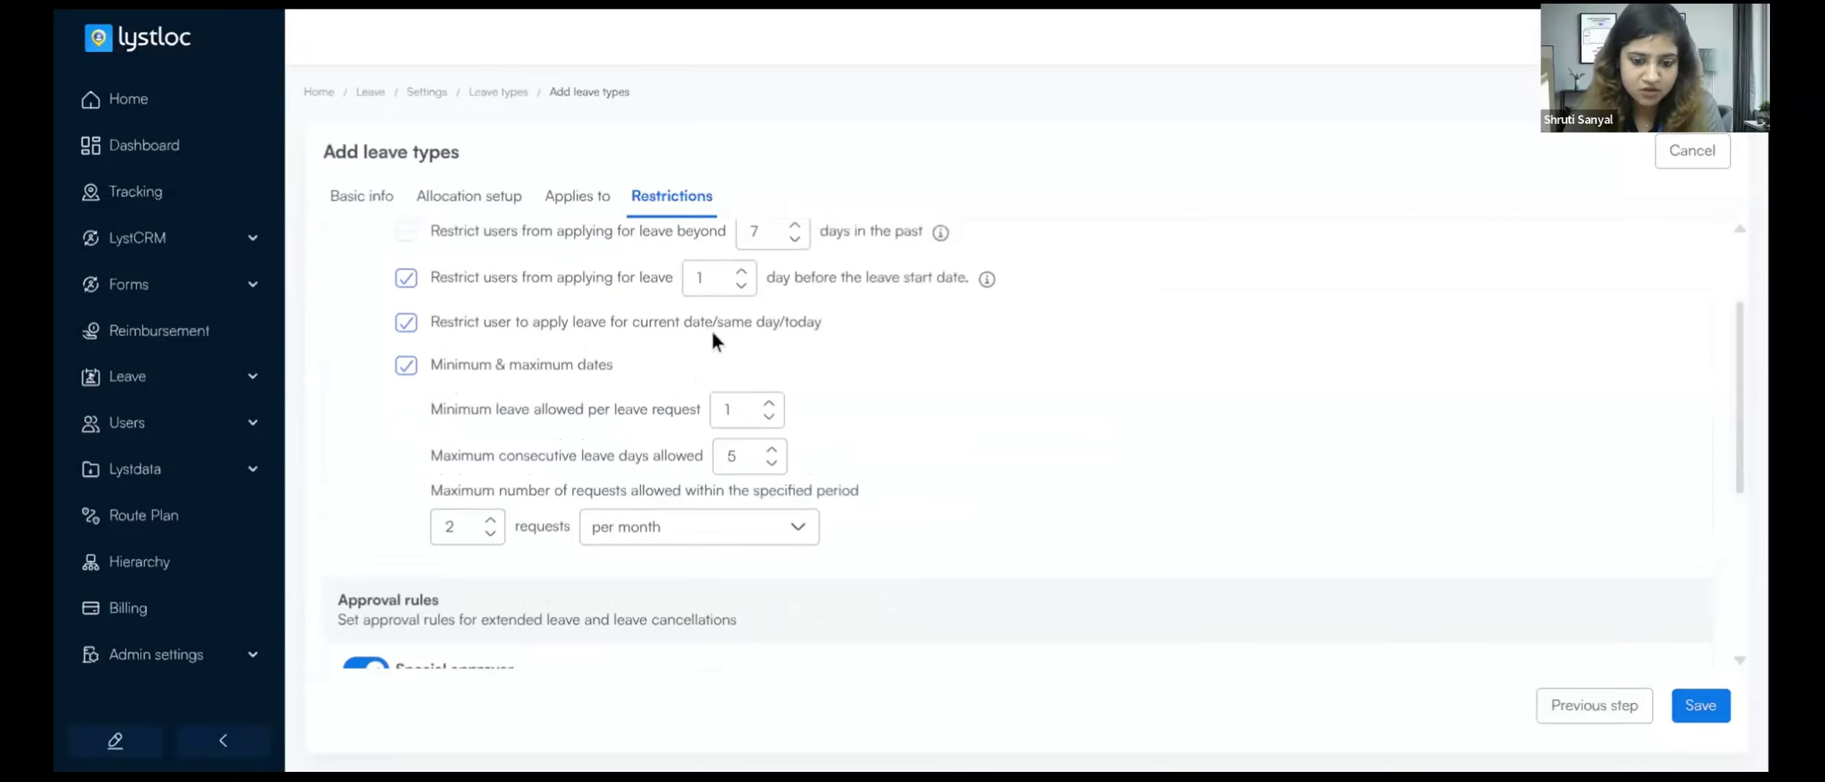
pyautogui.scroll(-5, 714, 339)
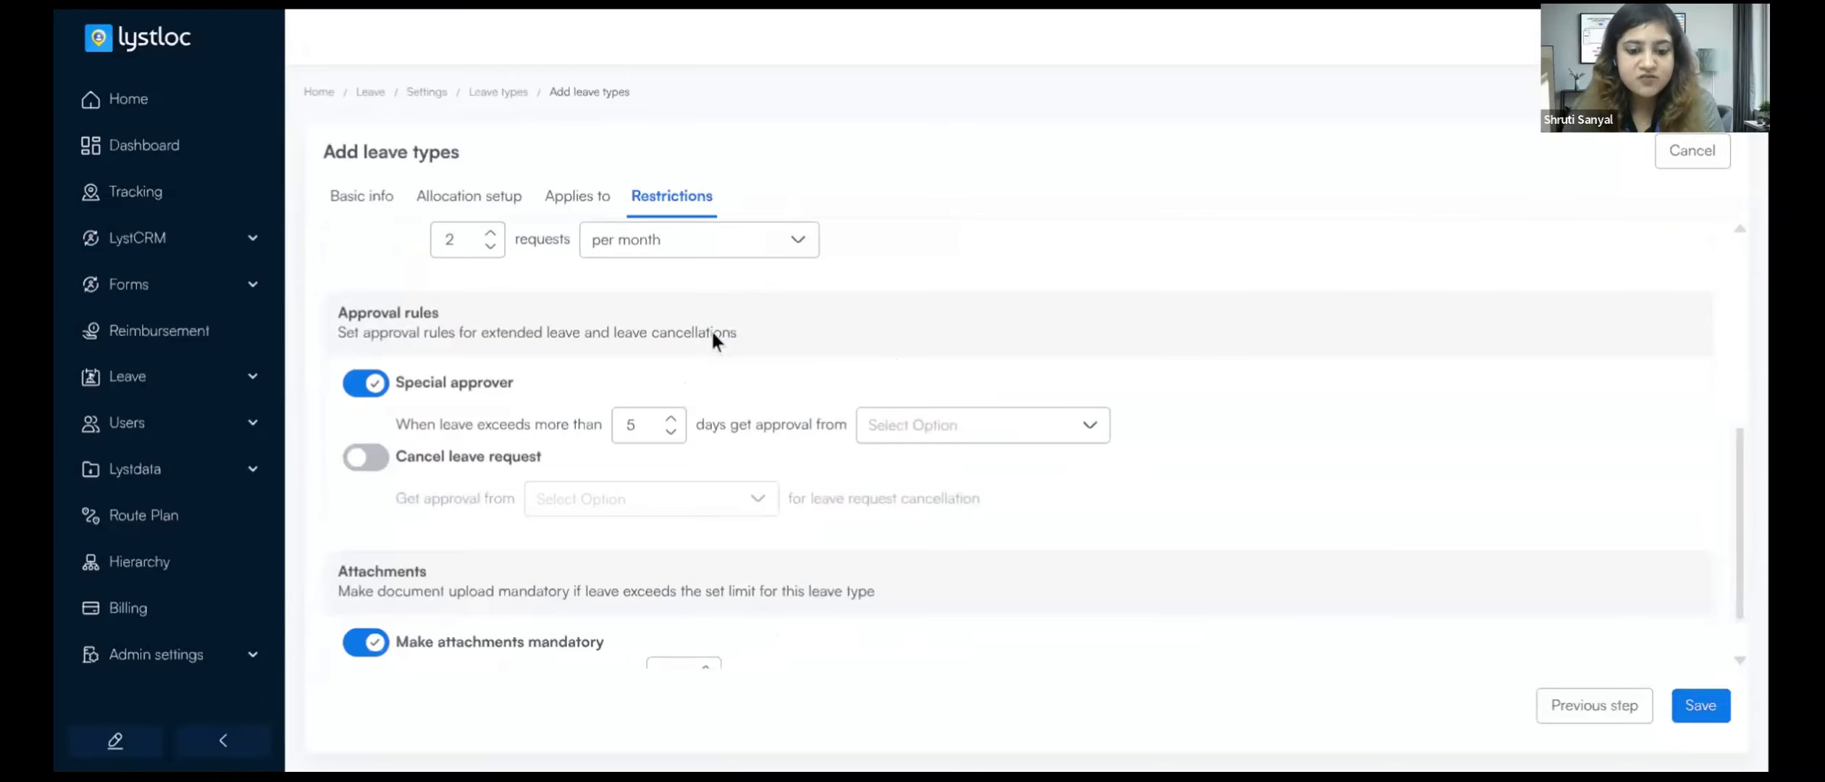
pyautogui.click(672, 418)
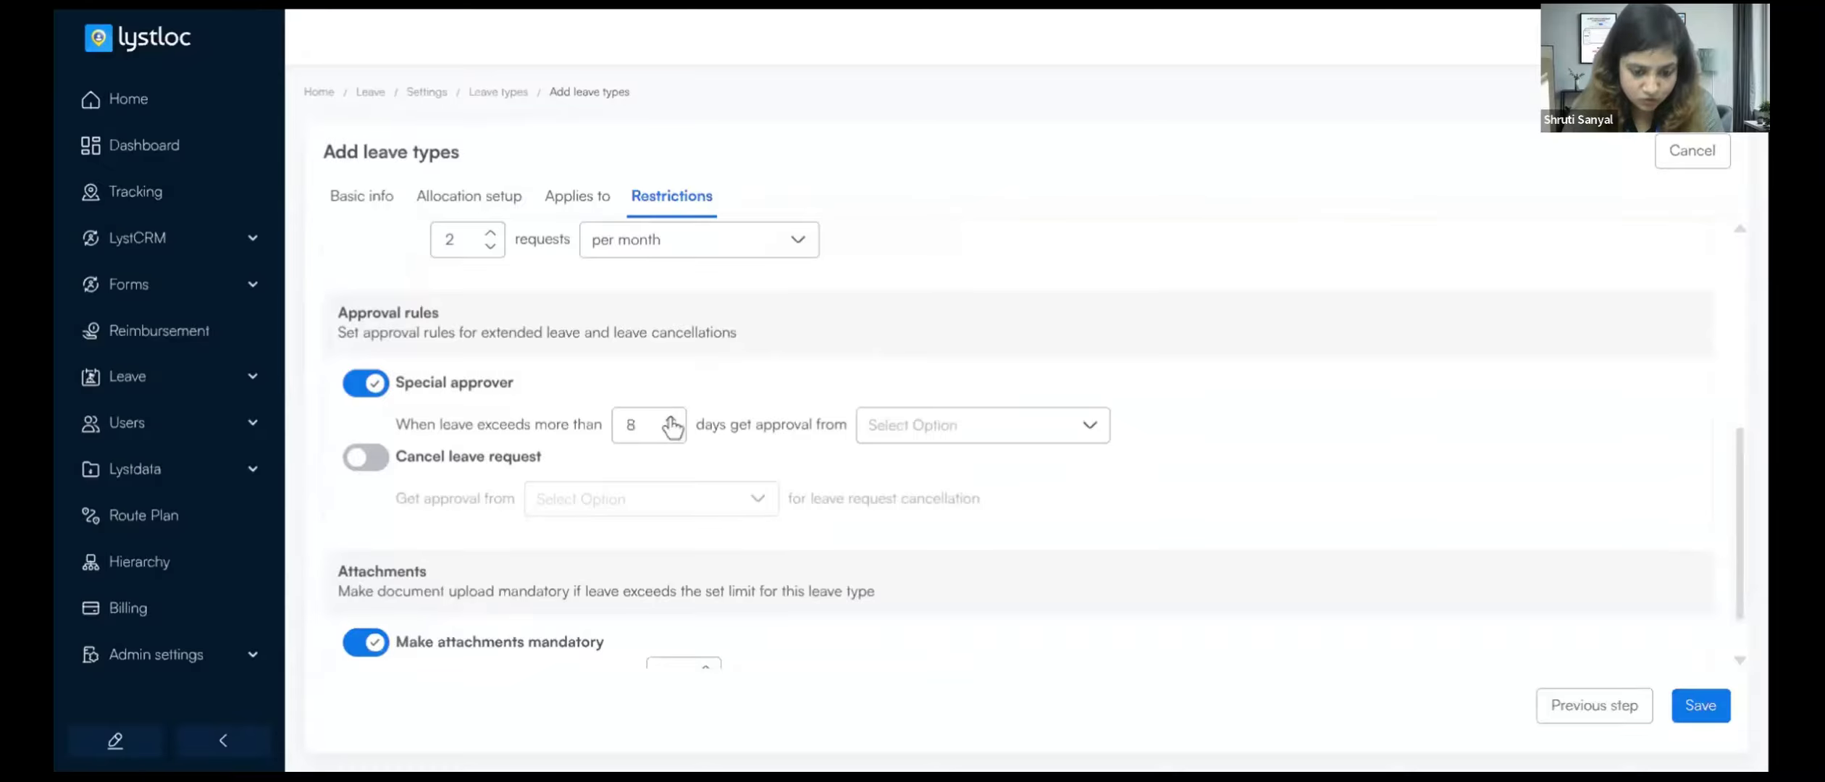
pyautogui.click(671, 433)
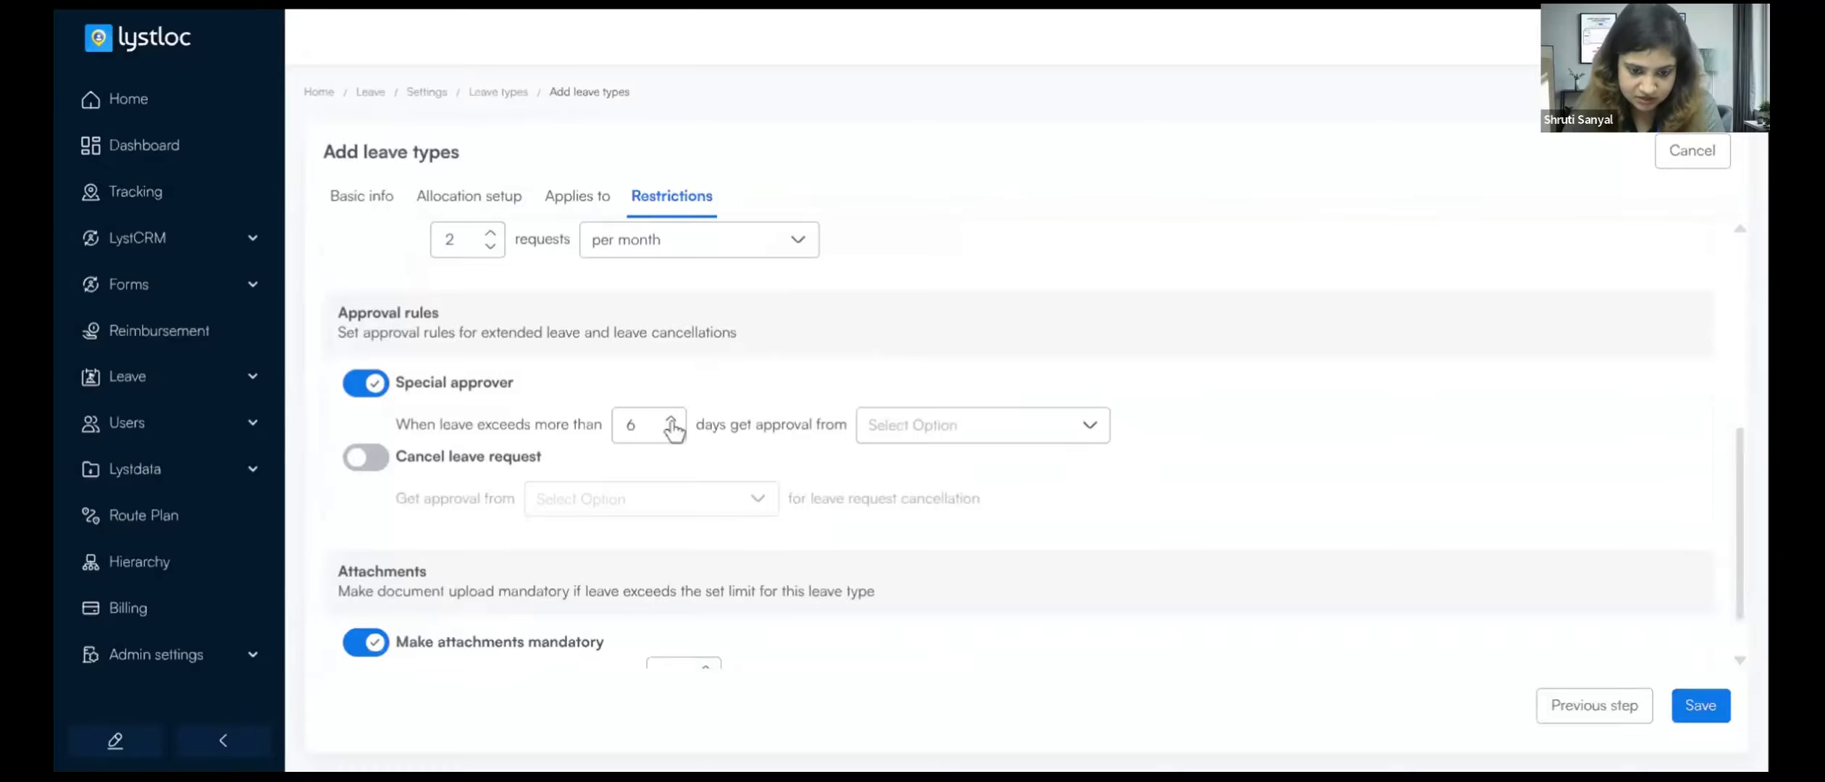
# Raise the special approver threshold to leave exceeding 7 days and assign Admin as the approver
pyautogui.click(671, 418)
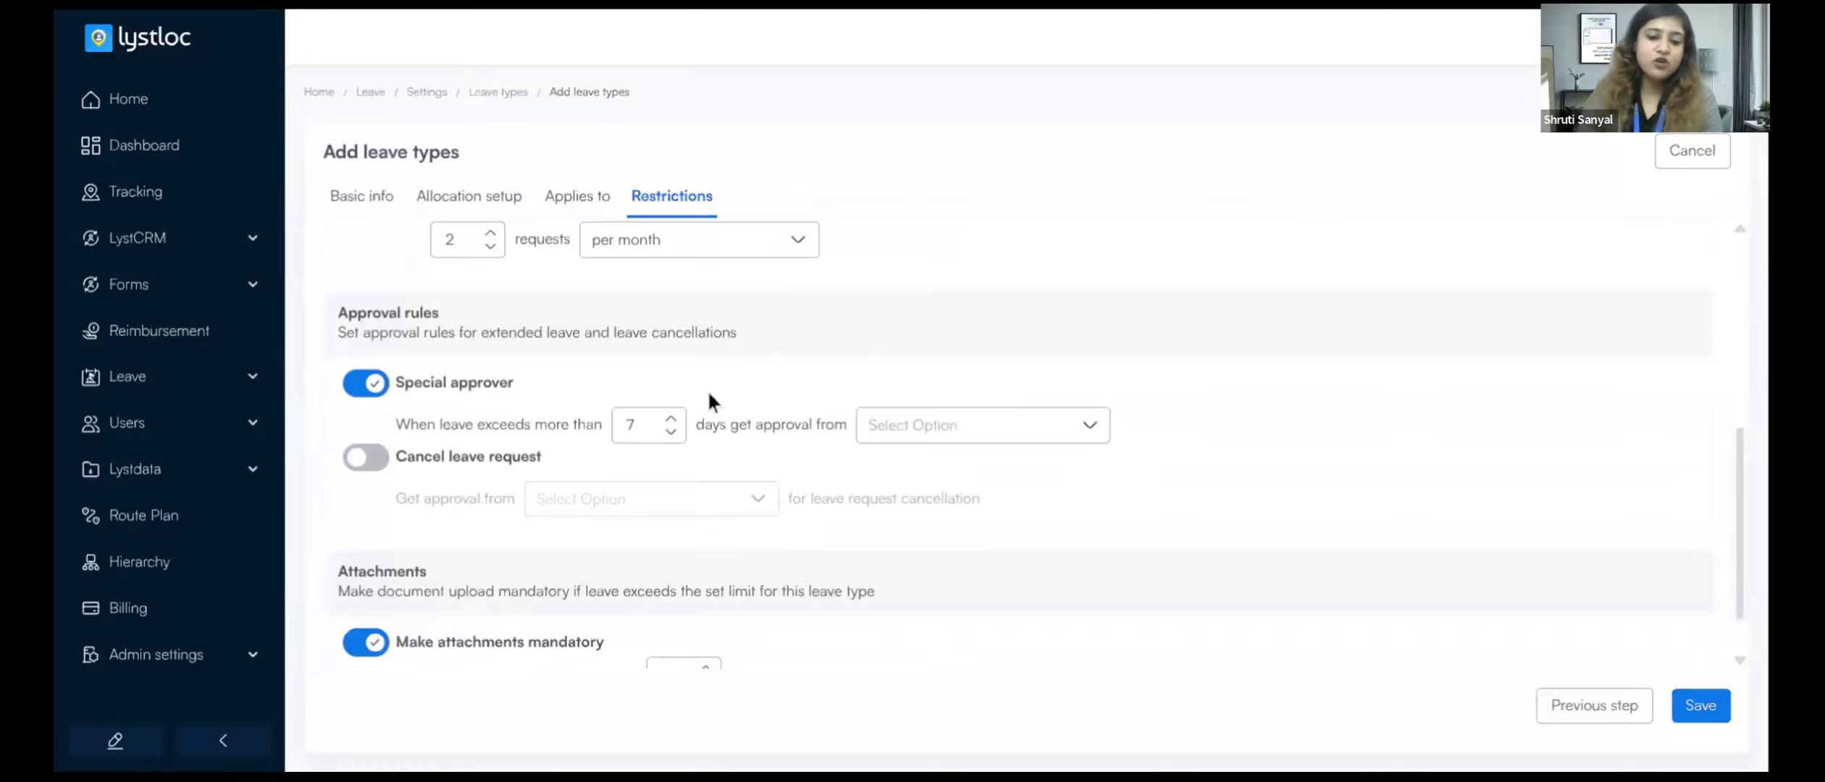
pyautogui.click(967, 423)
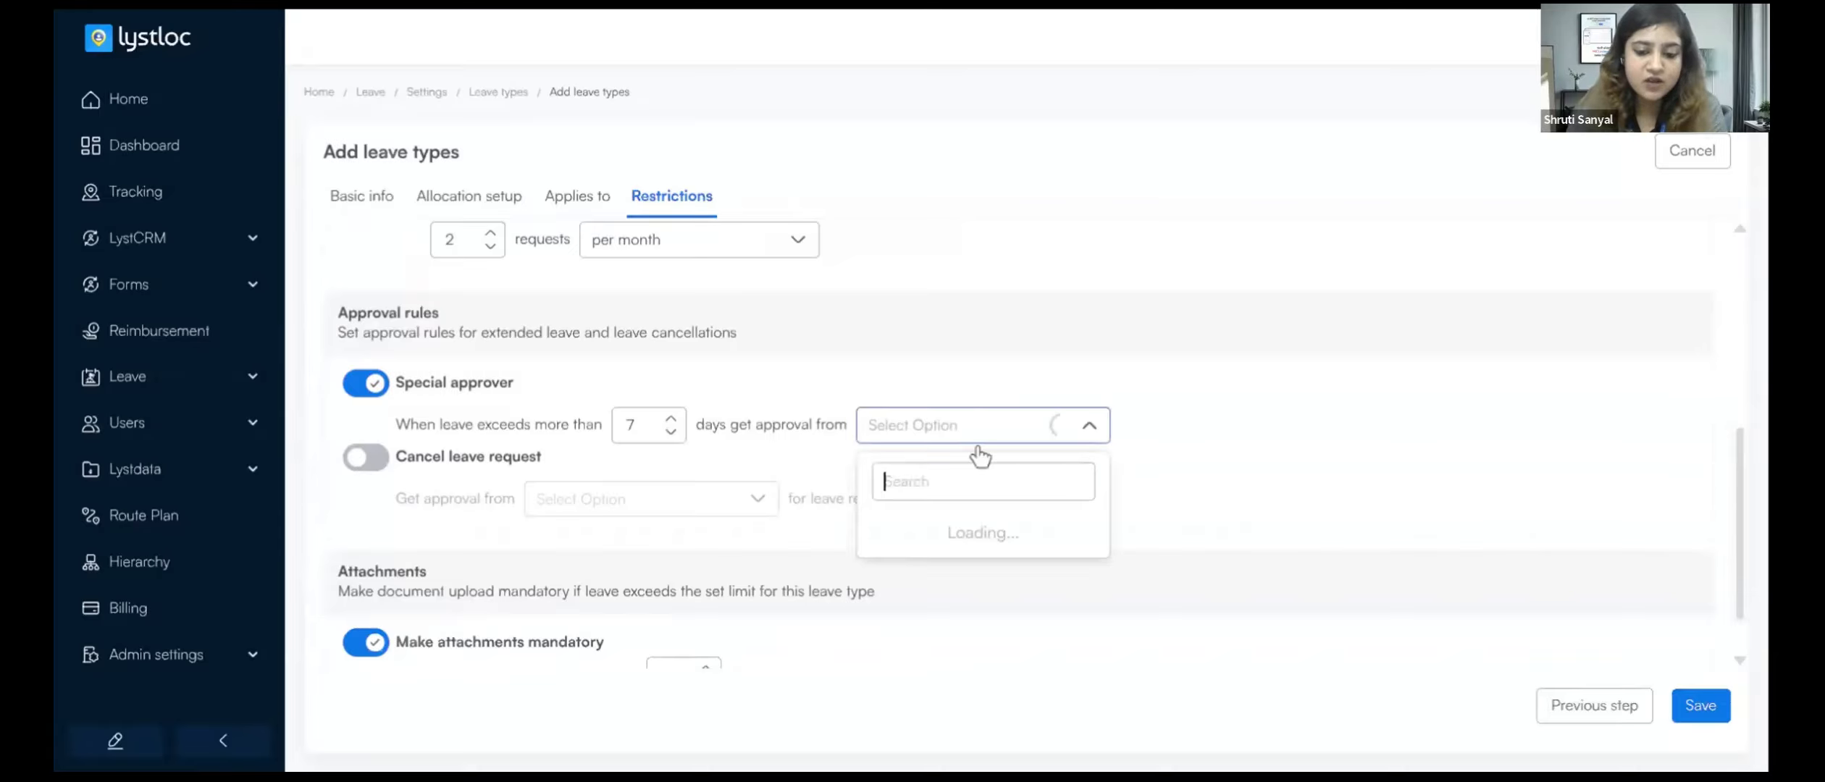
pyautogui.click(1021, 539)
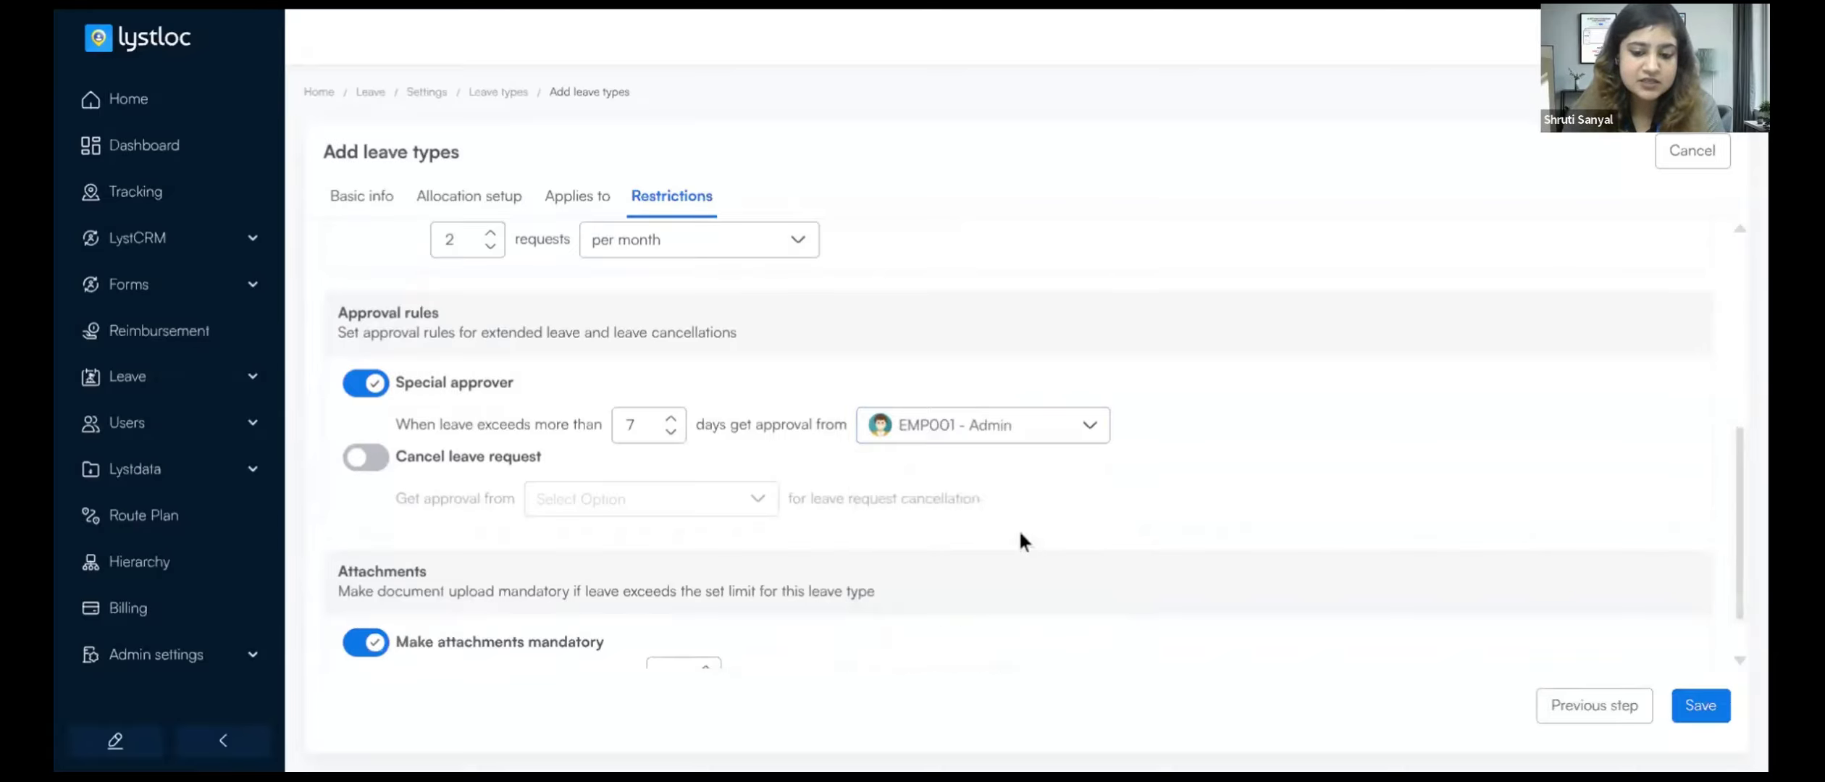
pyautogui.scroll(-1, 1039, 500)
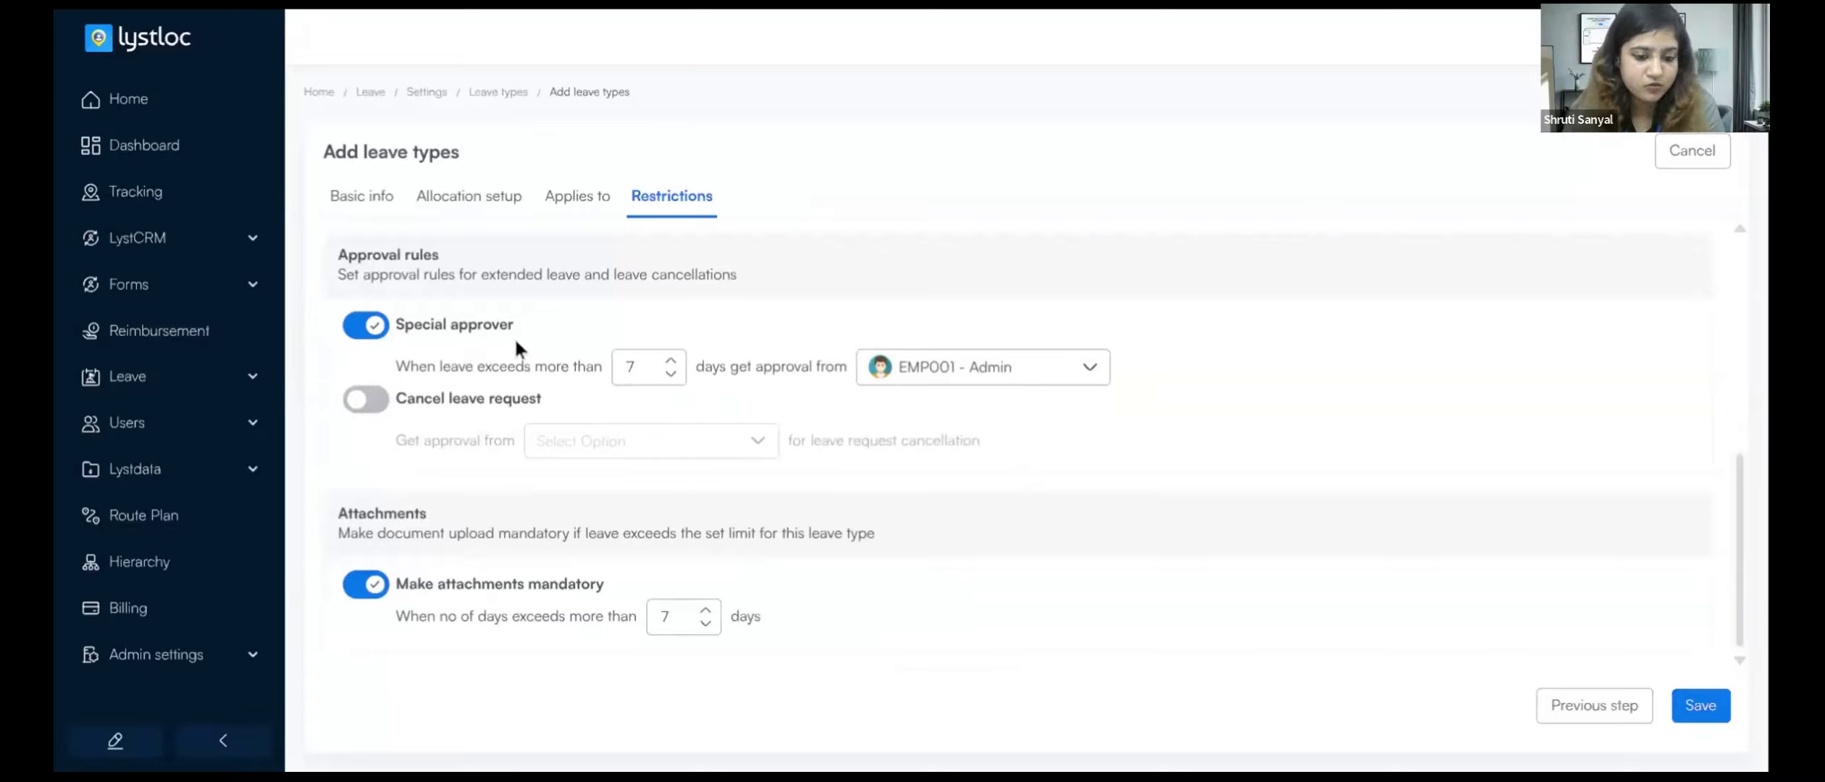
# Enable the approval rule for leave request cancellations and assign a non-admin employee as its approver
pyautogui.click(376, 402)
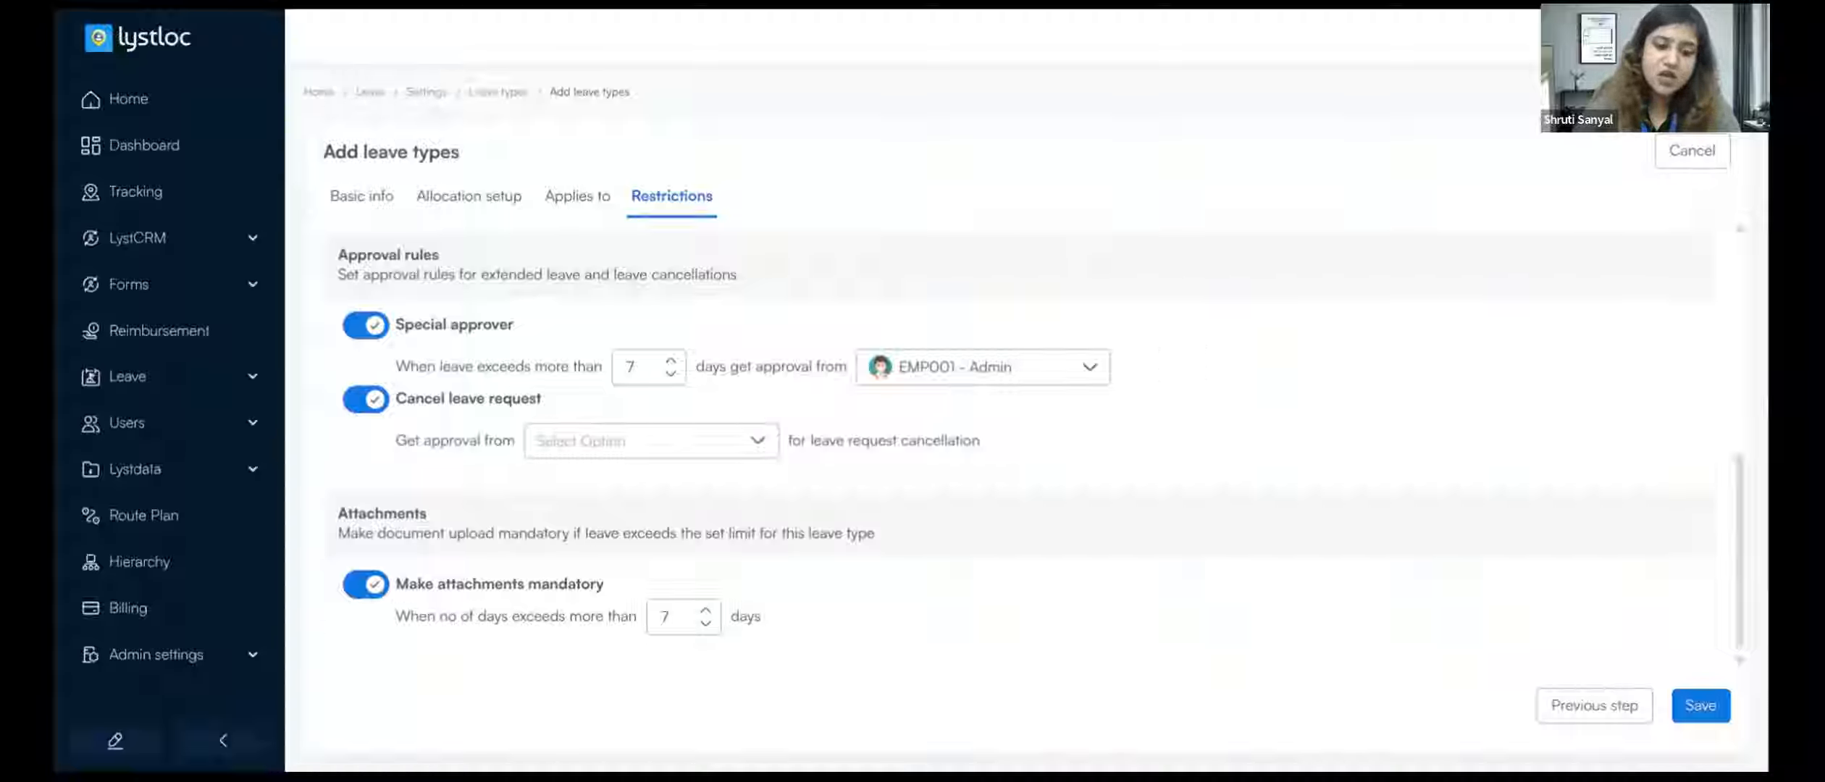
pyautogui.click(563, 449)
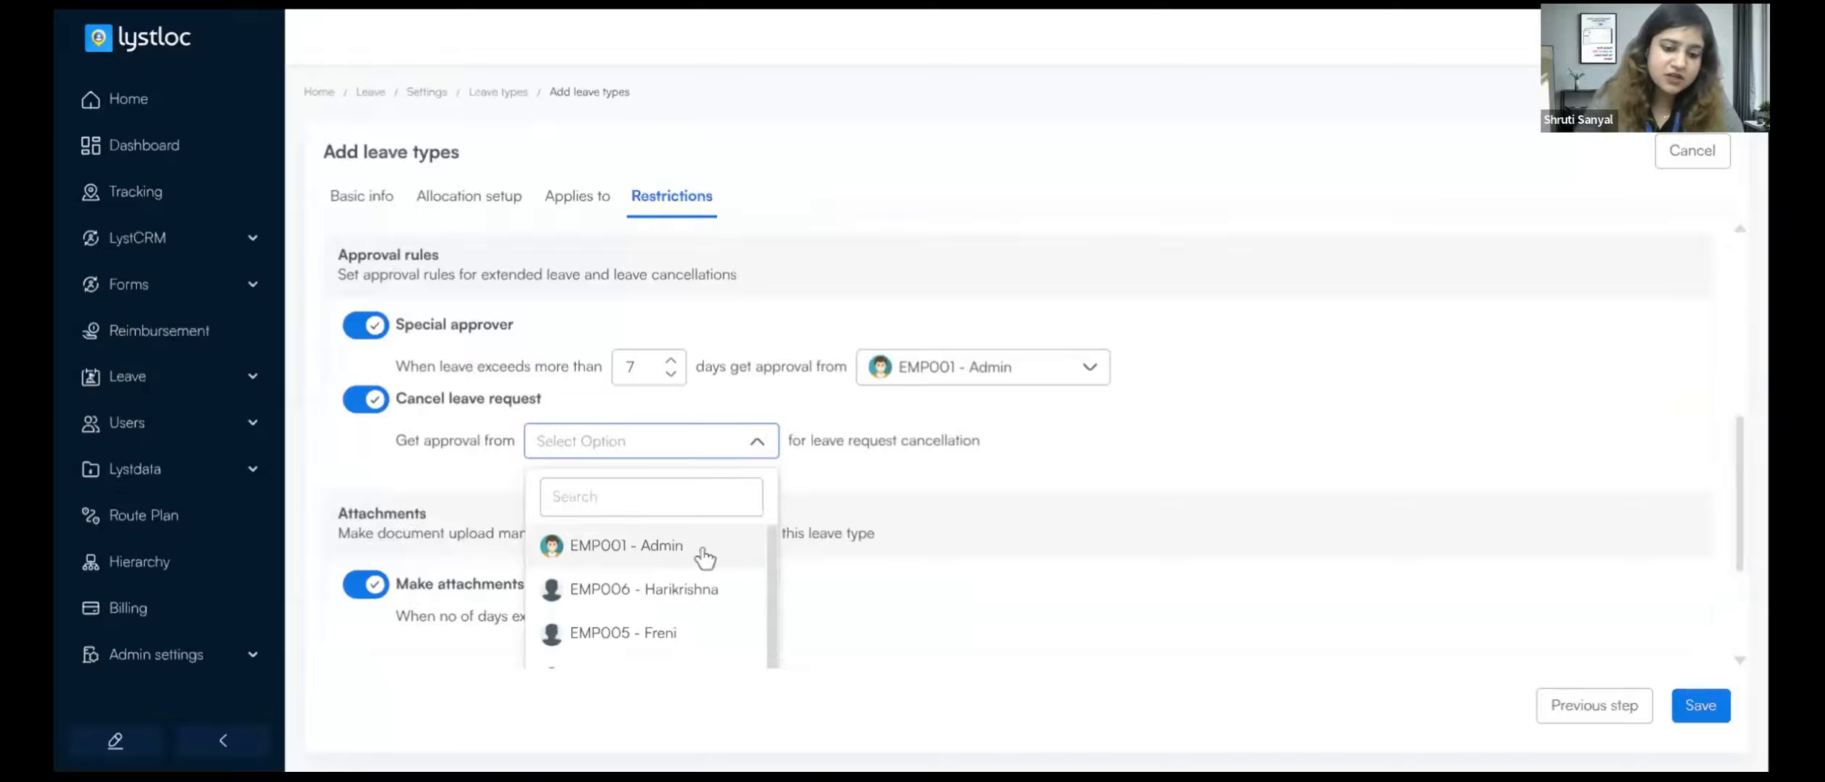
pyautogui.click(637, 546)
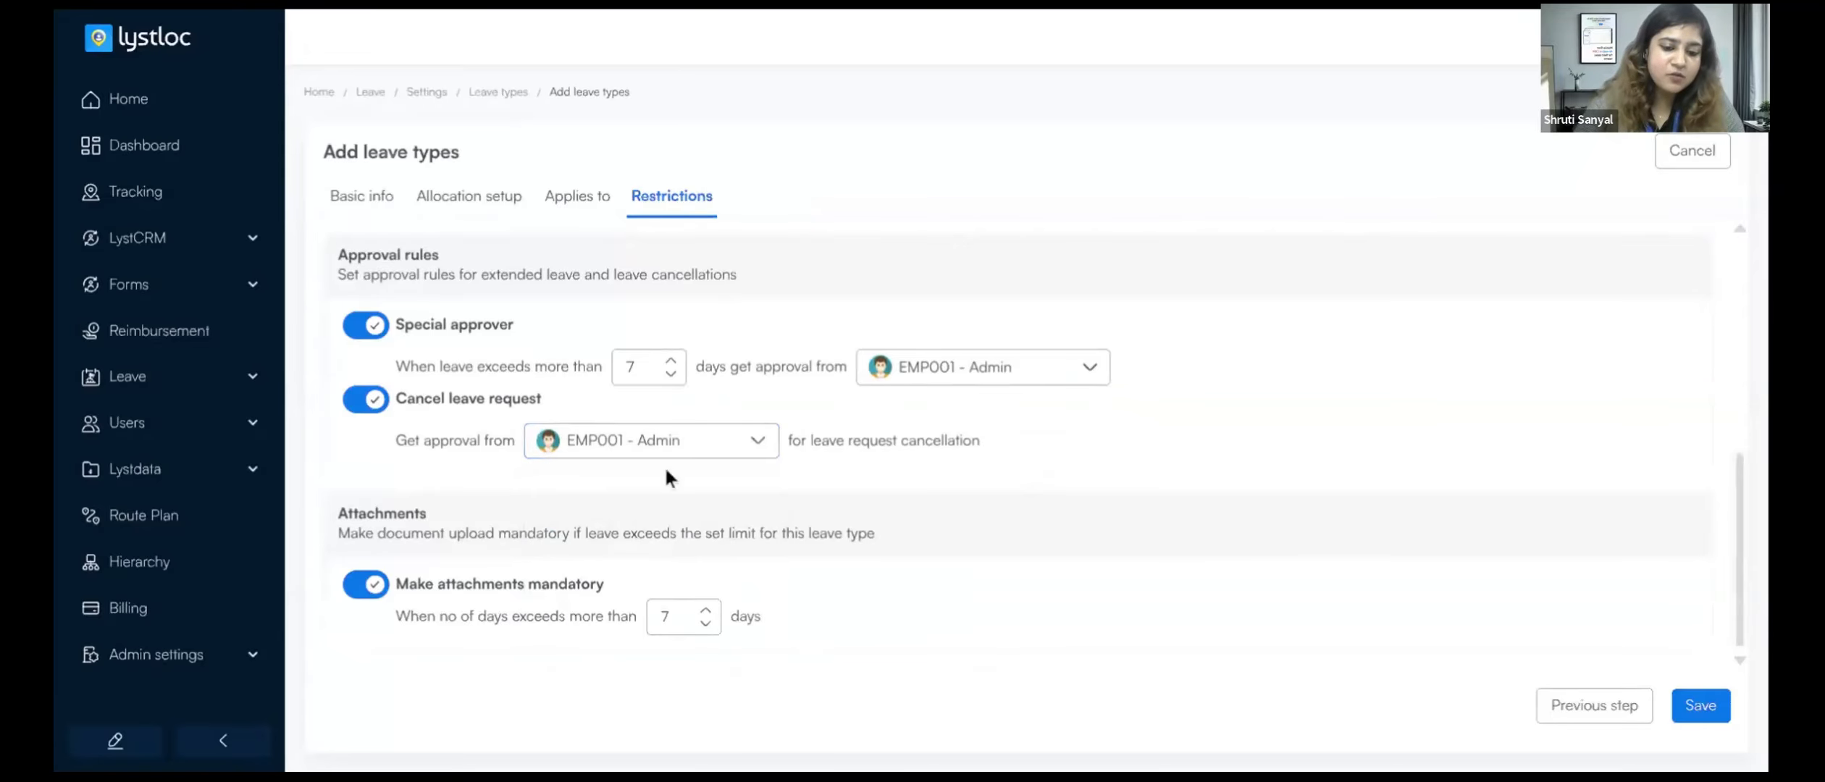
pyautogui.click(671, 449)
pyautogui.scroll(-2, 666, 597)
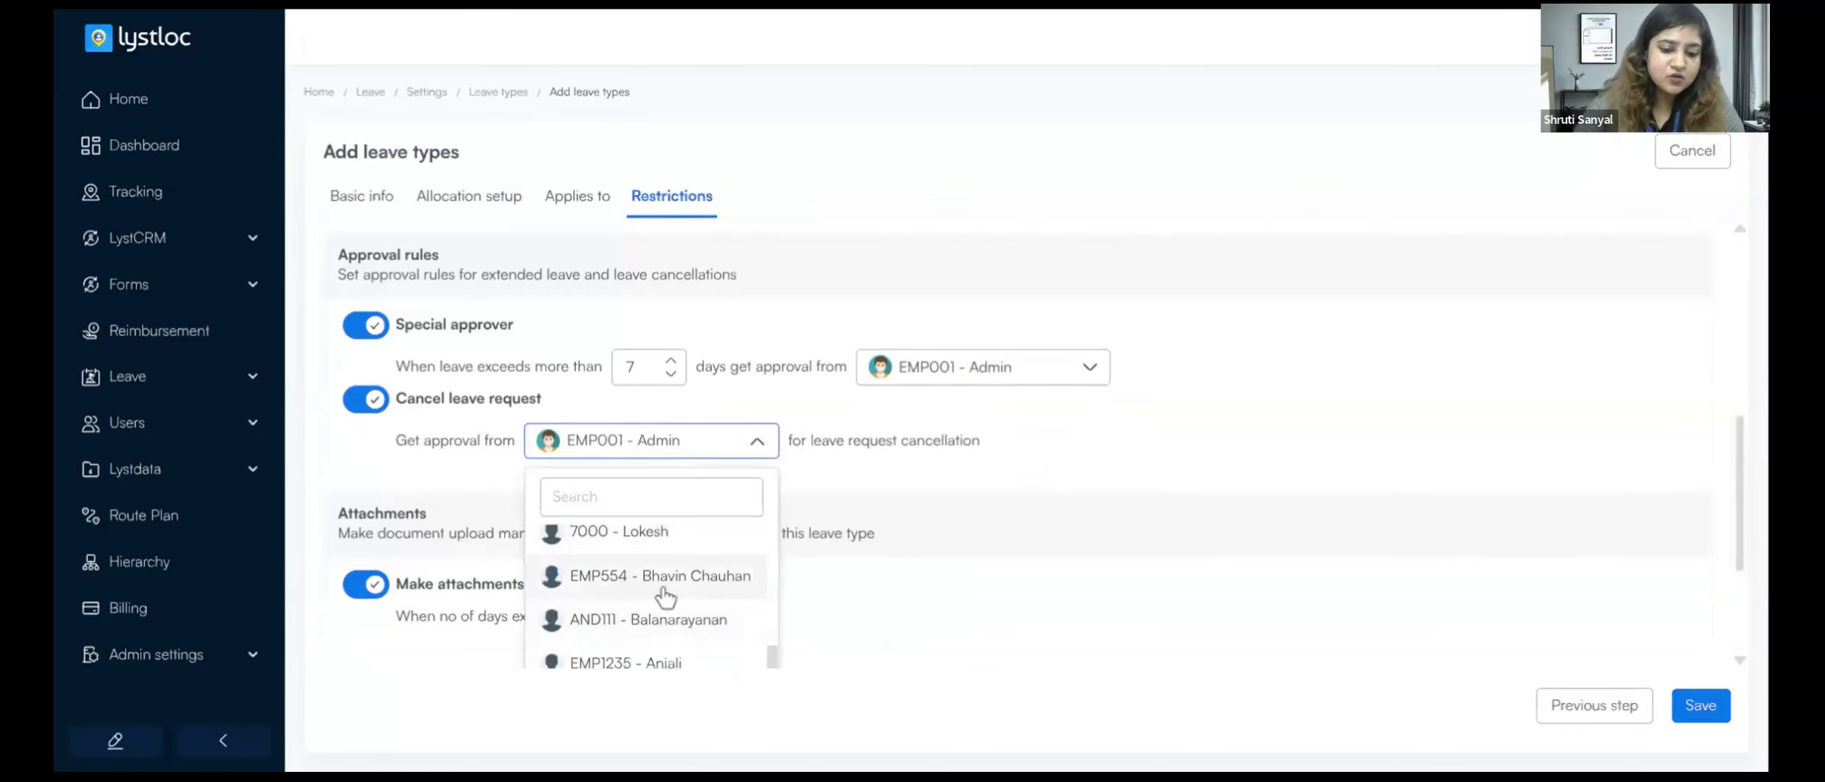
pyautogui.click(664, 597)
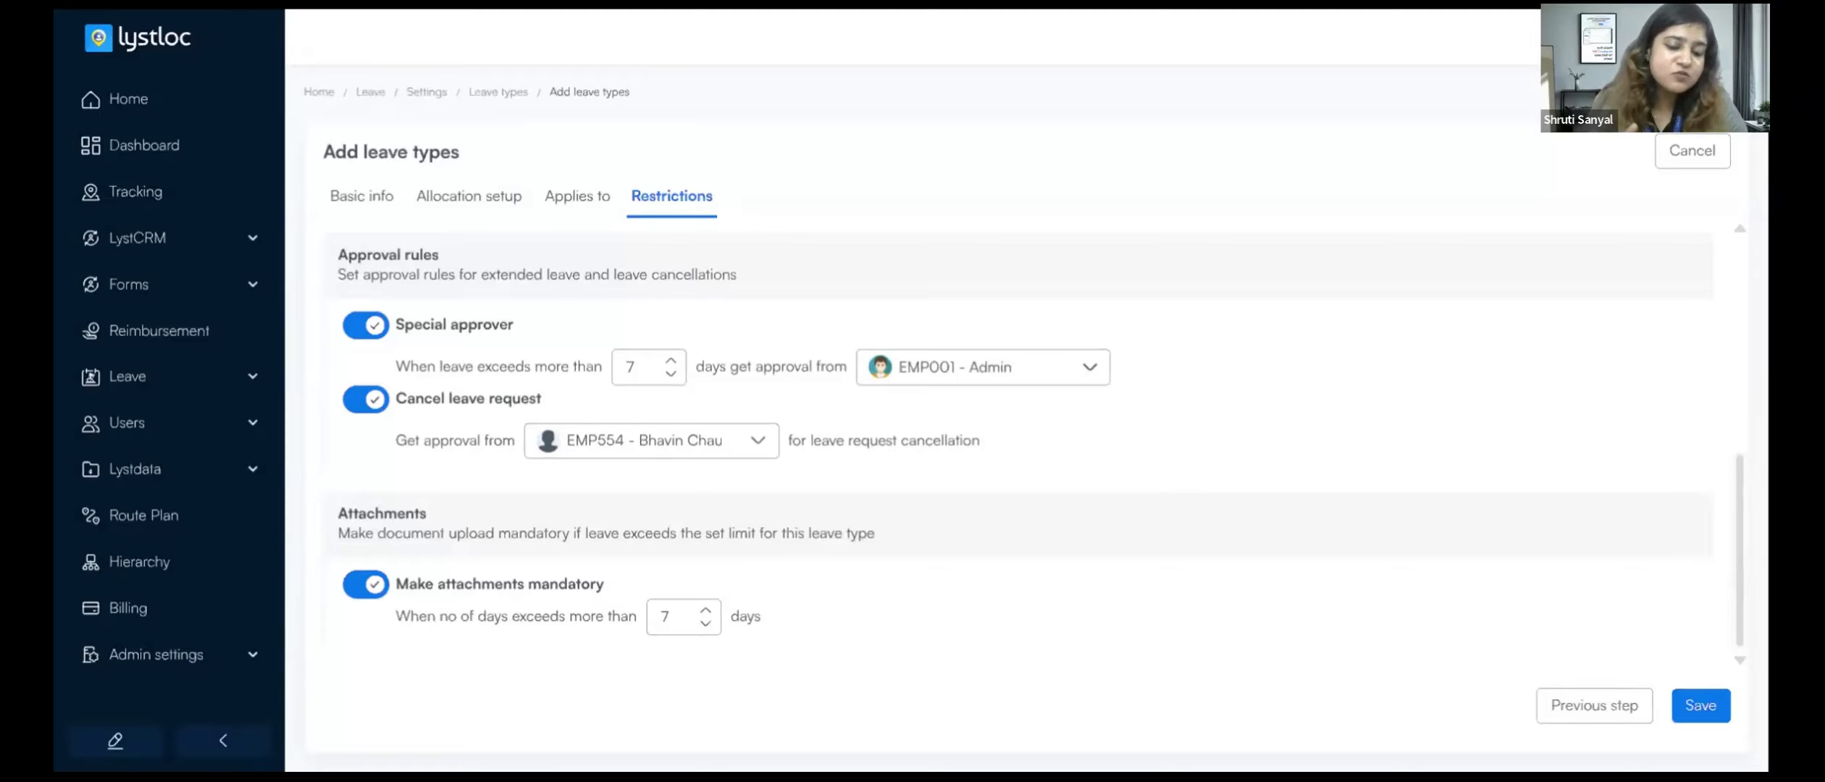
# Make attachments mandatory for leave exceeding 10 days and save the leave type
pyautogui.click(706, 622)
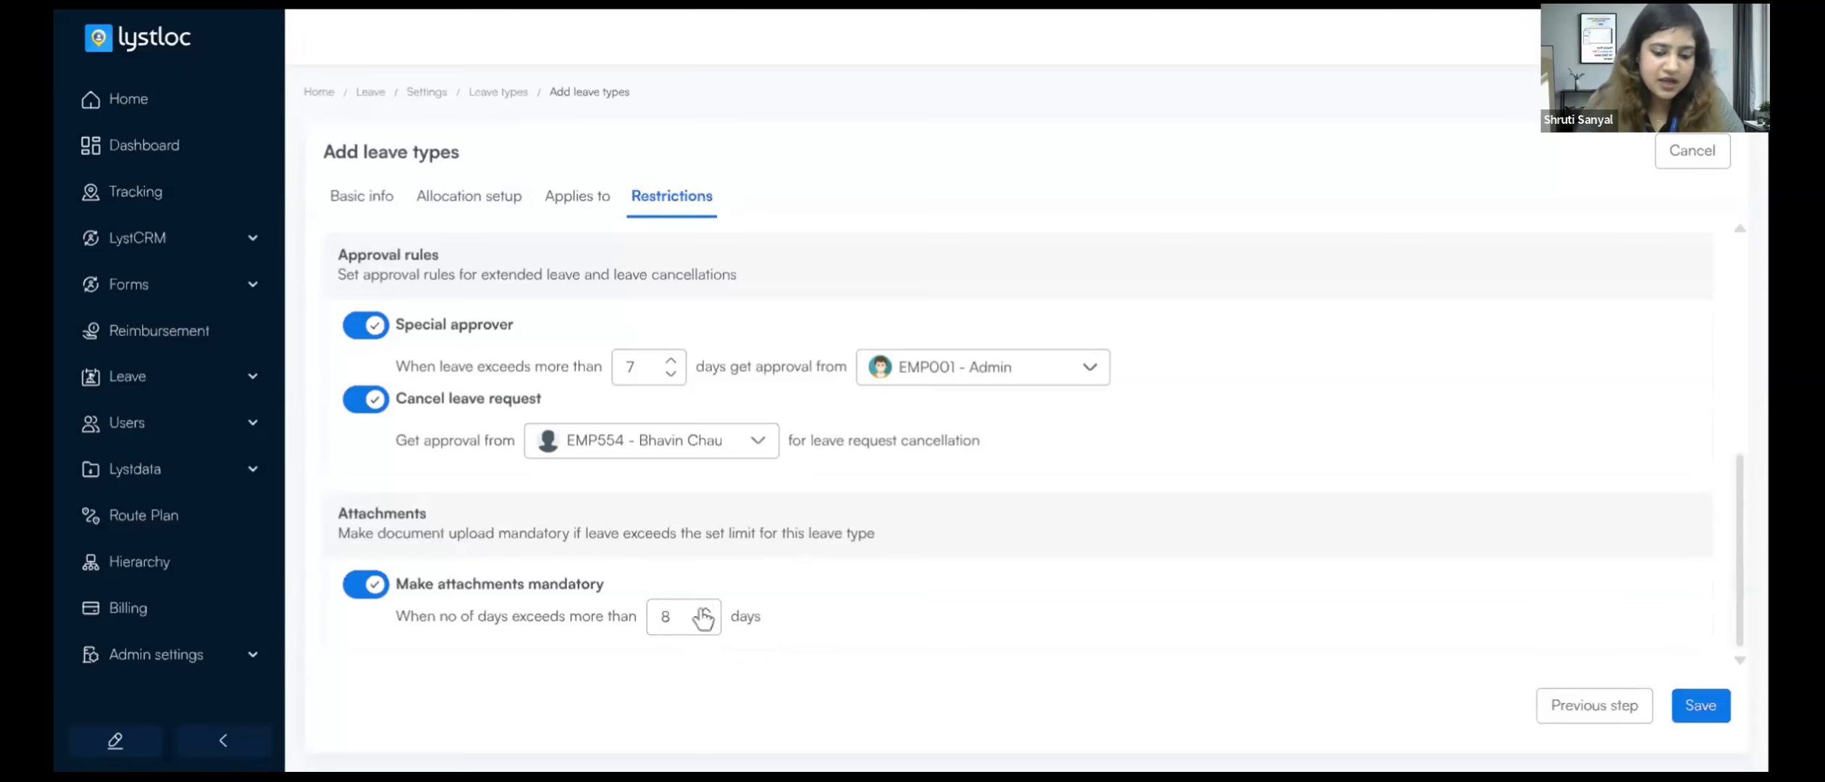
pyautogui.click(704, 610)
pyautogui.click(704, 611)
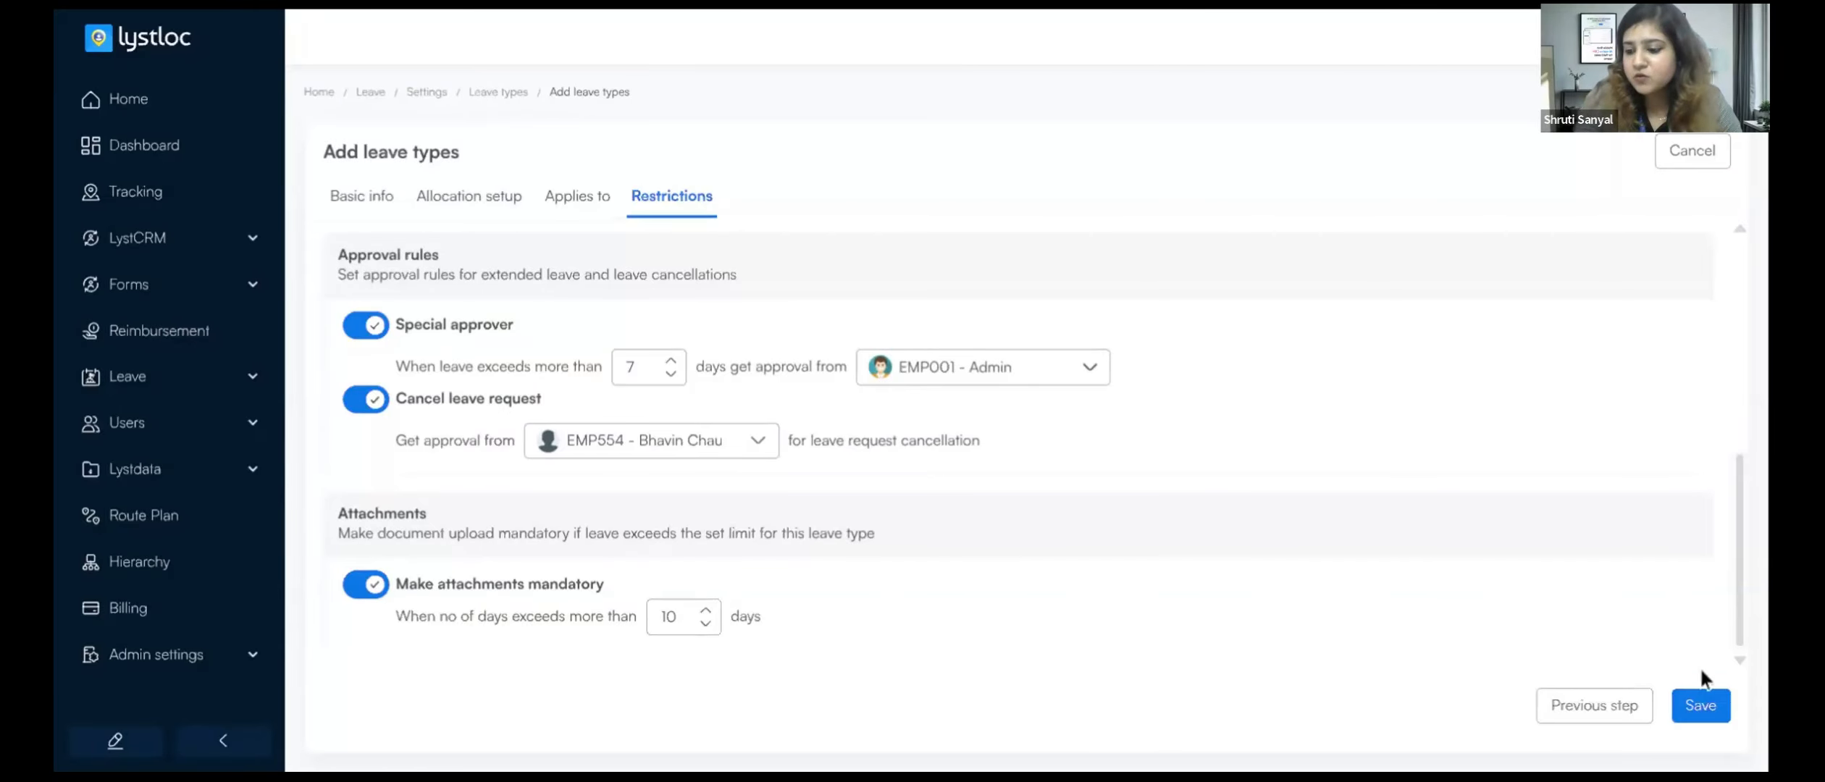
pyautogui.click(1700, 705)
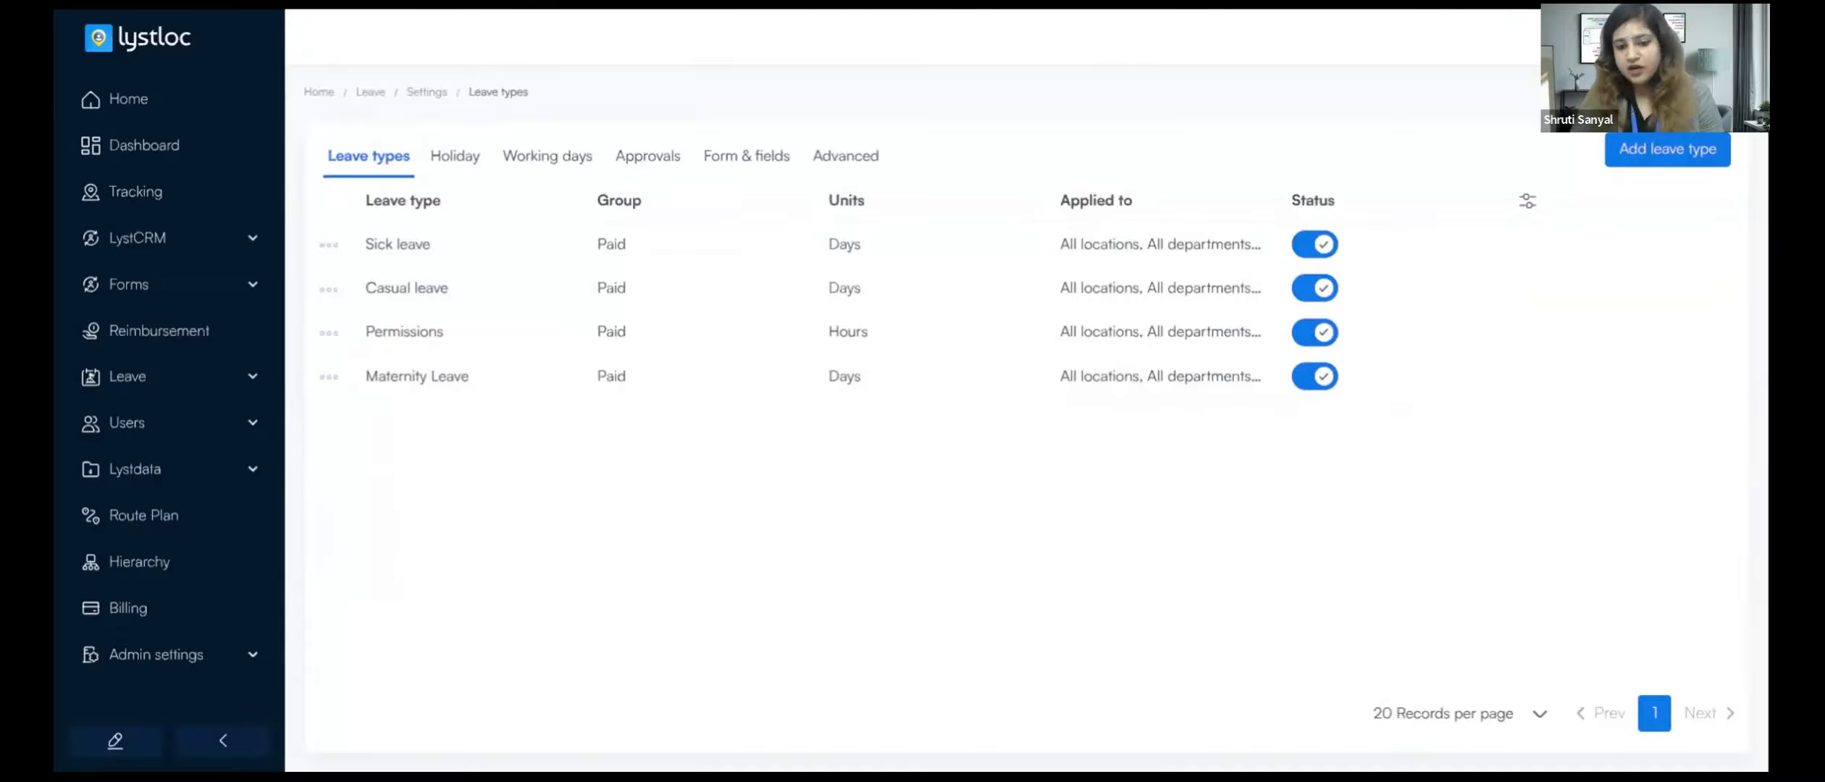
# Add a new holiday named Ganesh Chaturthi in the leave settings and date it 21-Aug-2025
pyautogui.click(461, 158)
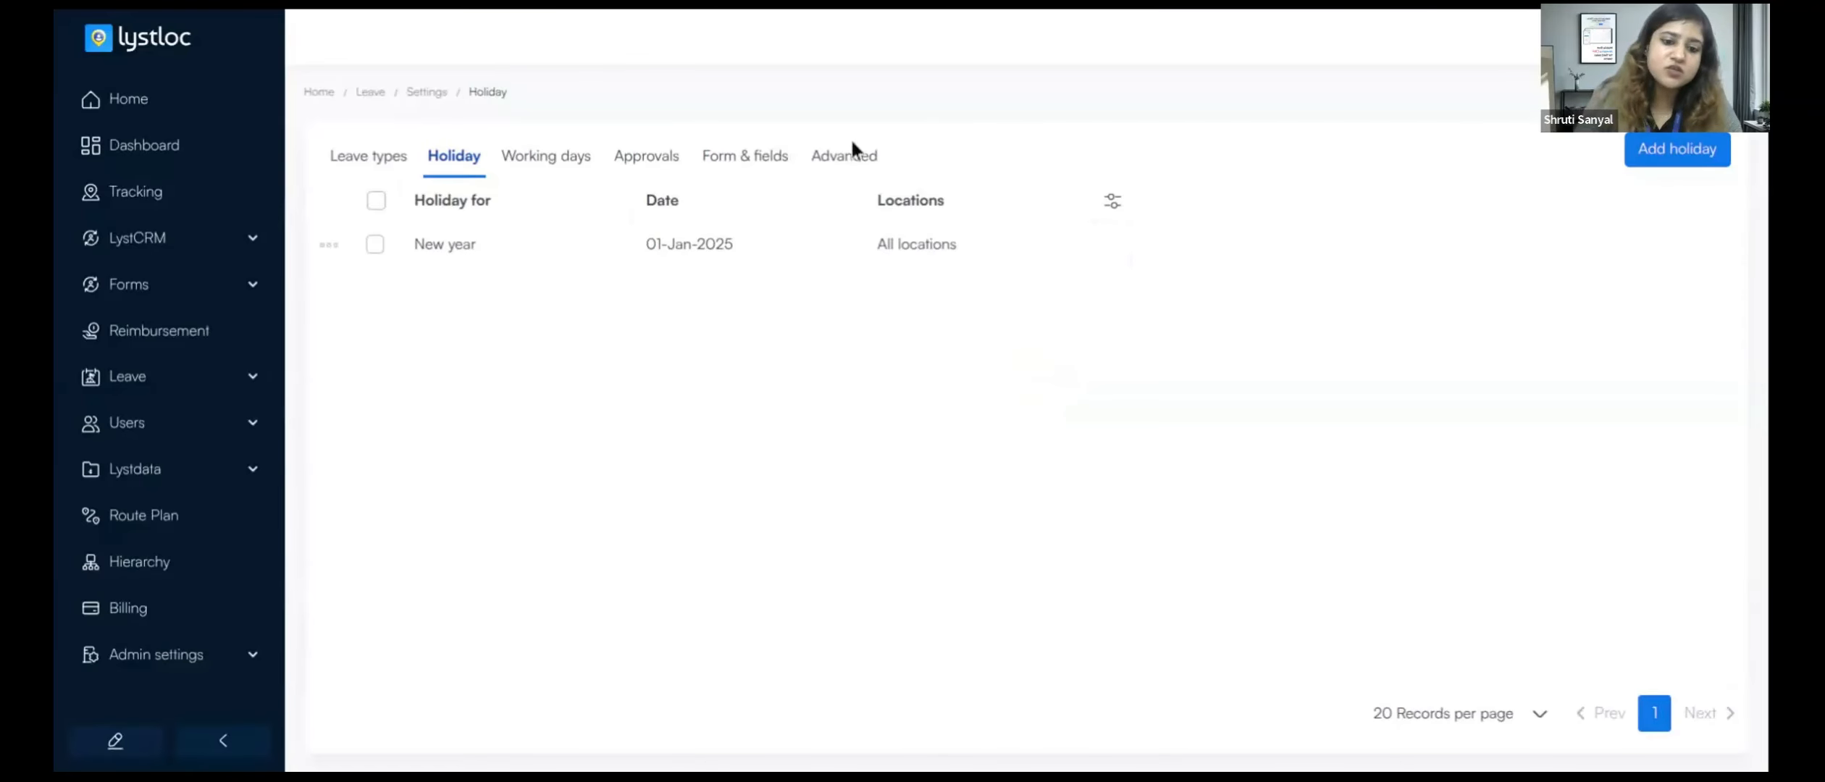
pyautogui.click(1638, 155)
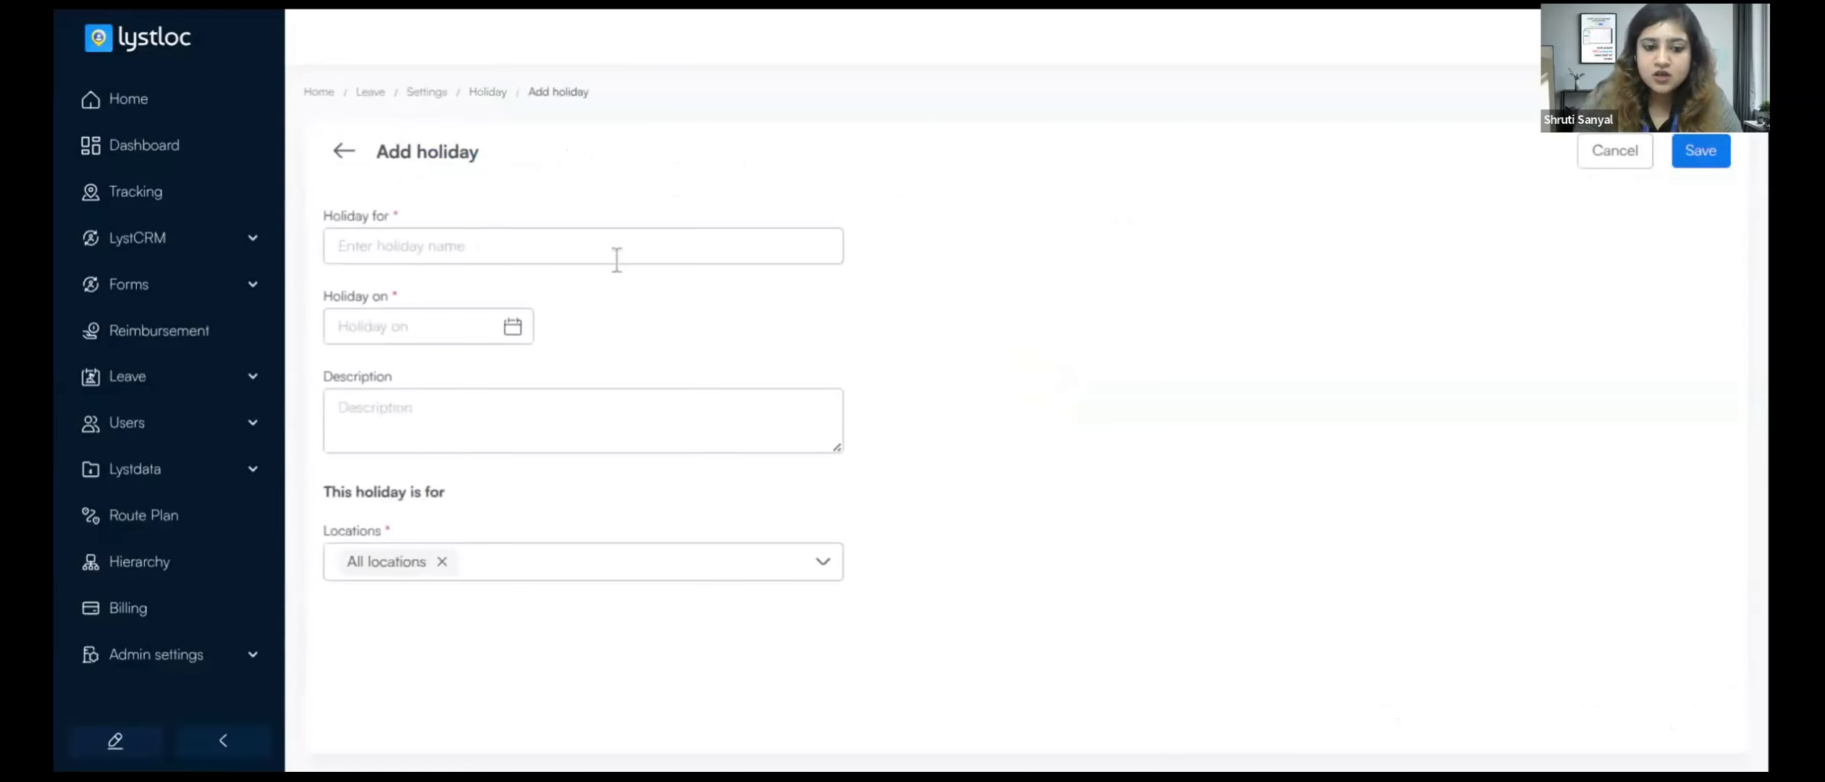
pyautogui.write('Ganesh Chaturthi')
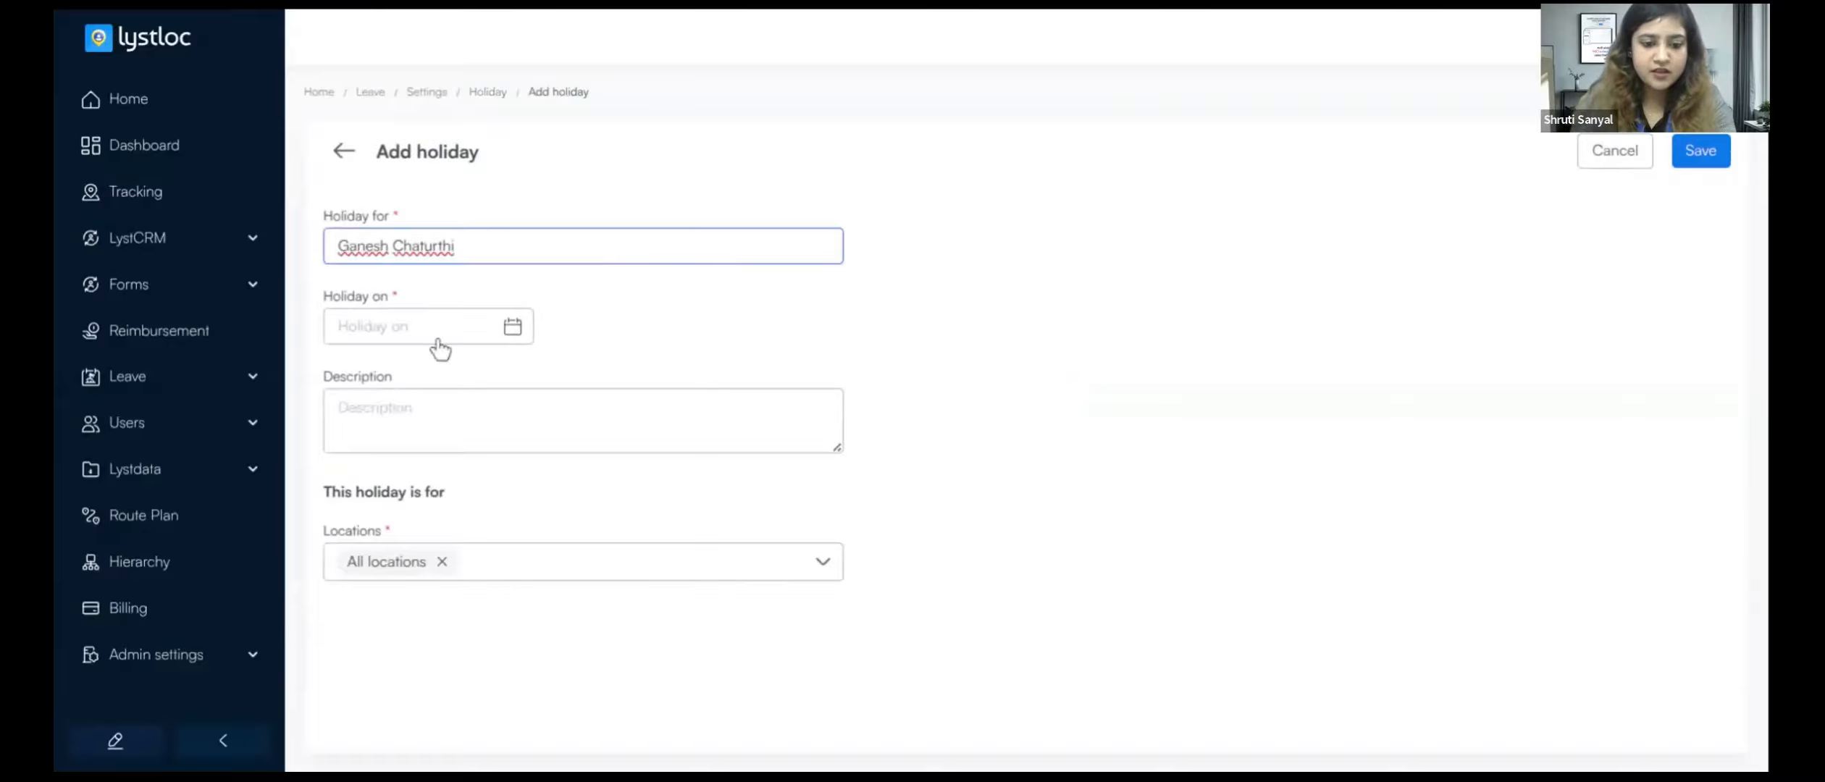
pyautogui.click(439, 346)
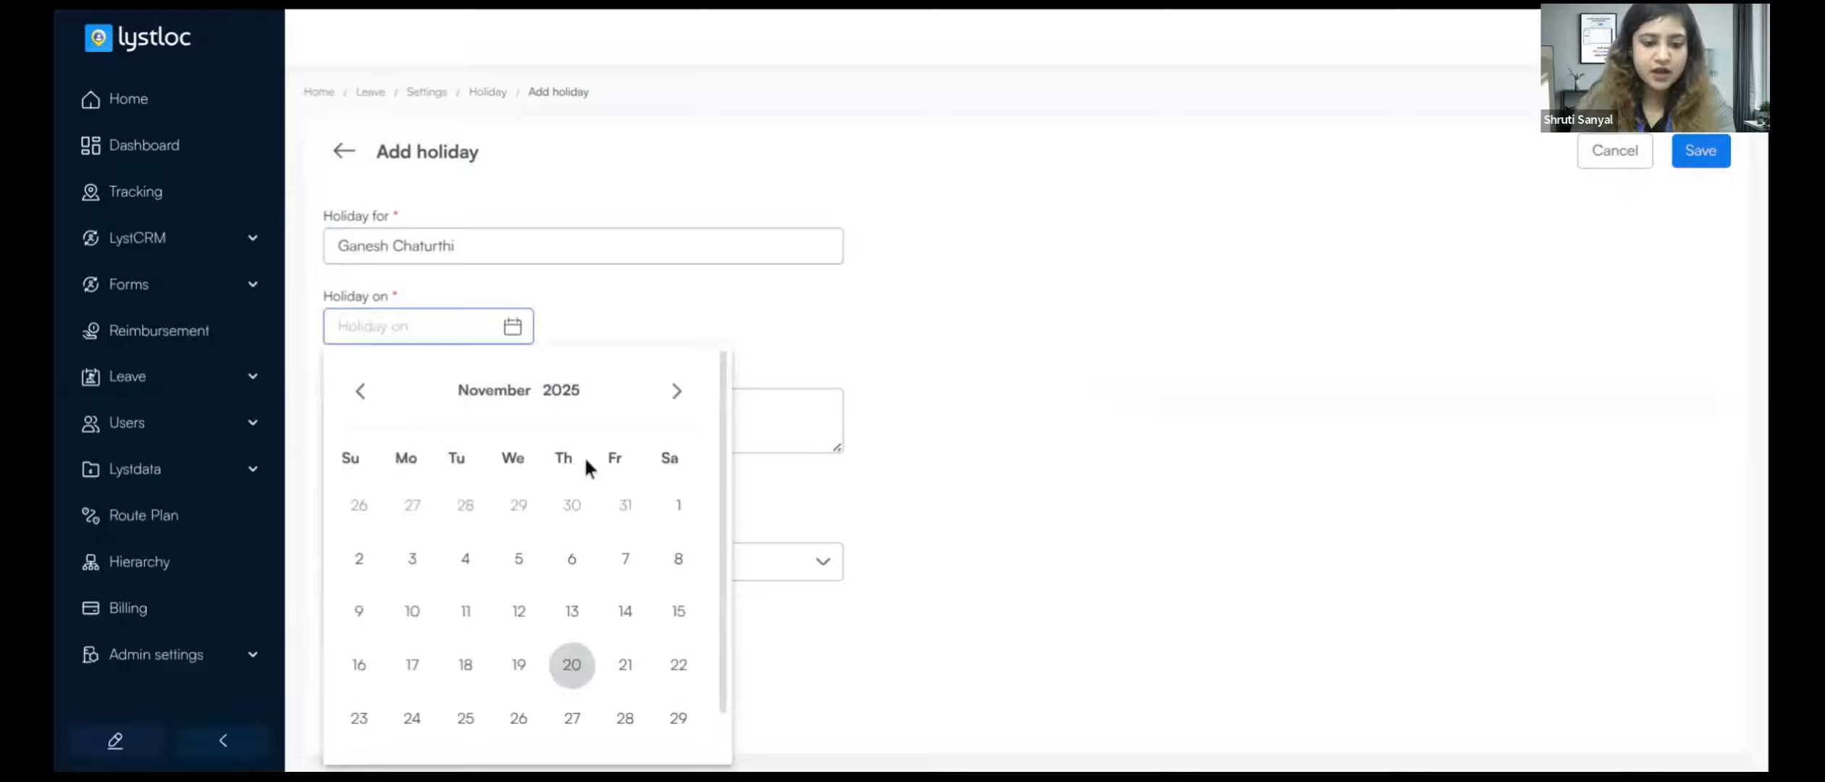
pyautogui.click(362, 392)
pyautogui.click(362, 392)
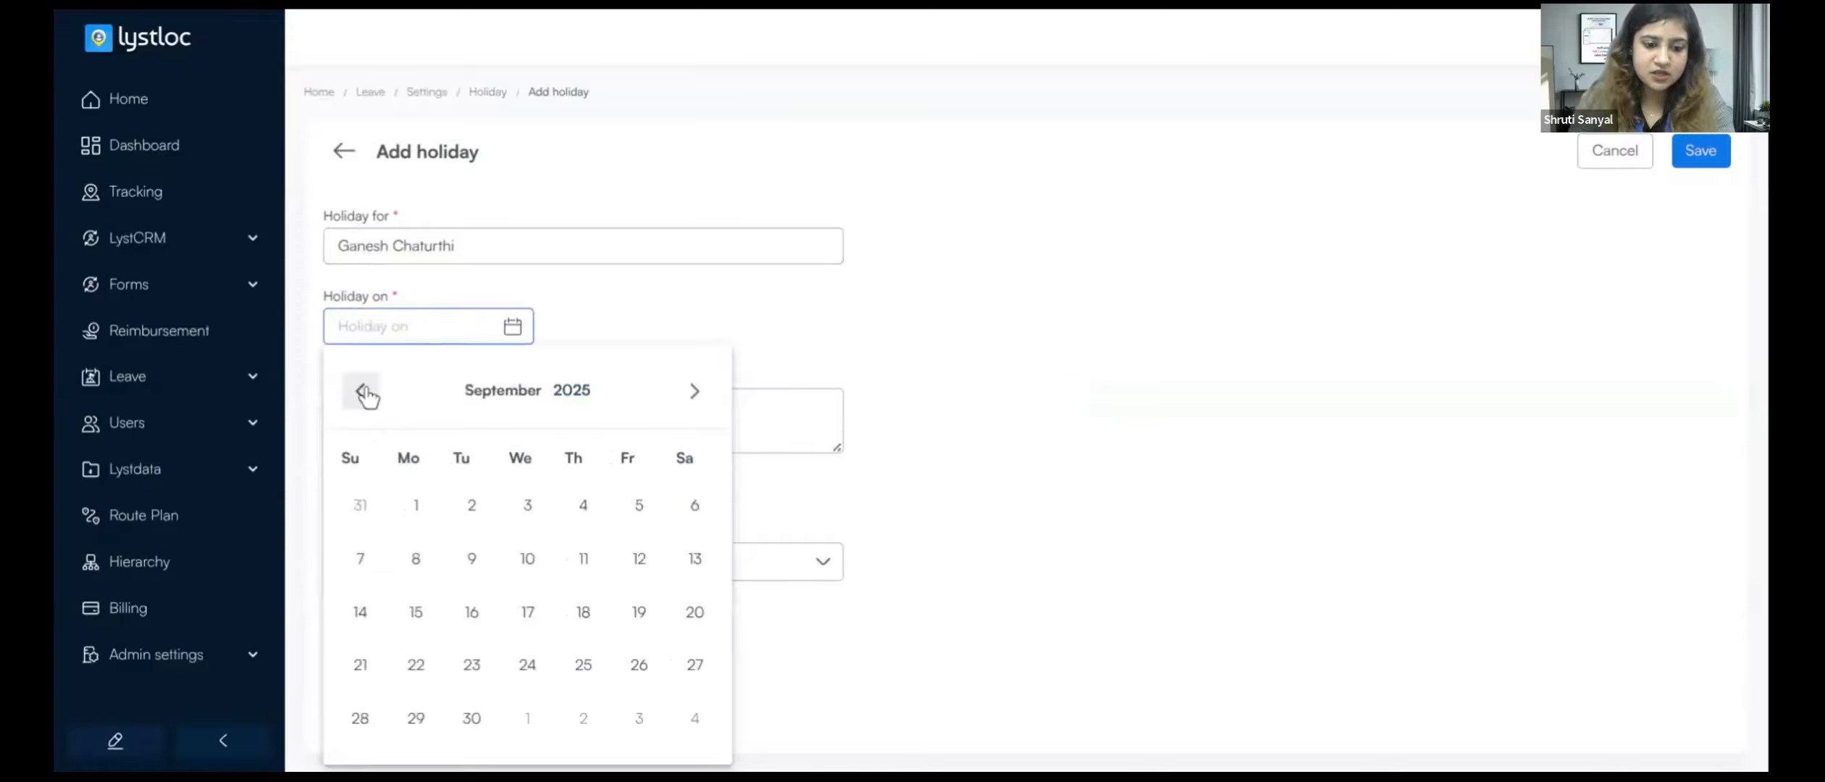
pyautogui.click(362, 392)
pyautogui.click(572, 660)
# Enter "Holiday for Mumbai and Pune" as the holiday's description
pyautogui.click(574, 407)
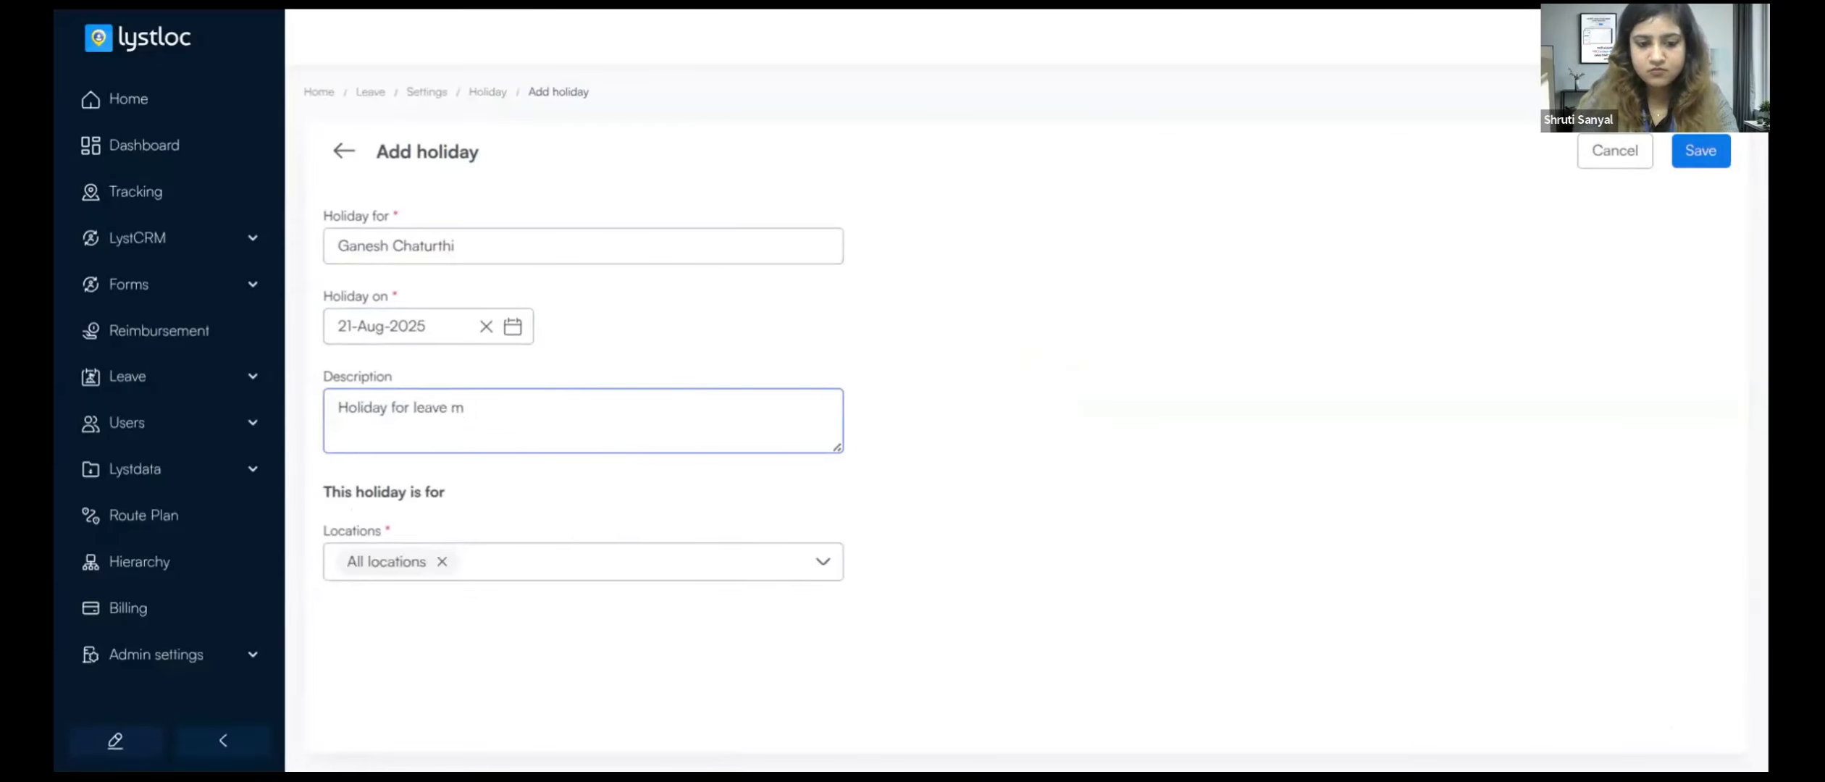
pyautogui.write('ga')
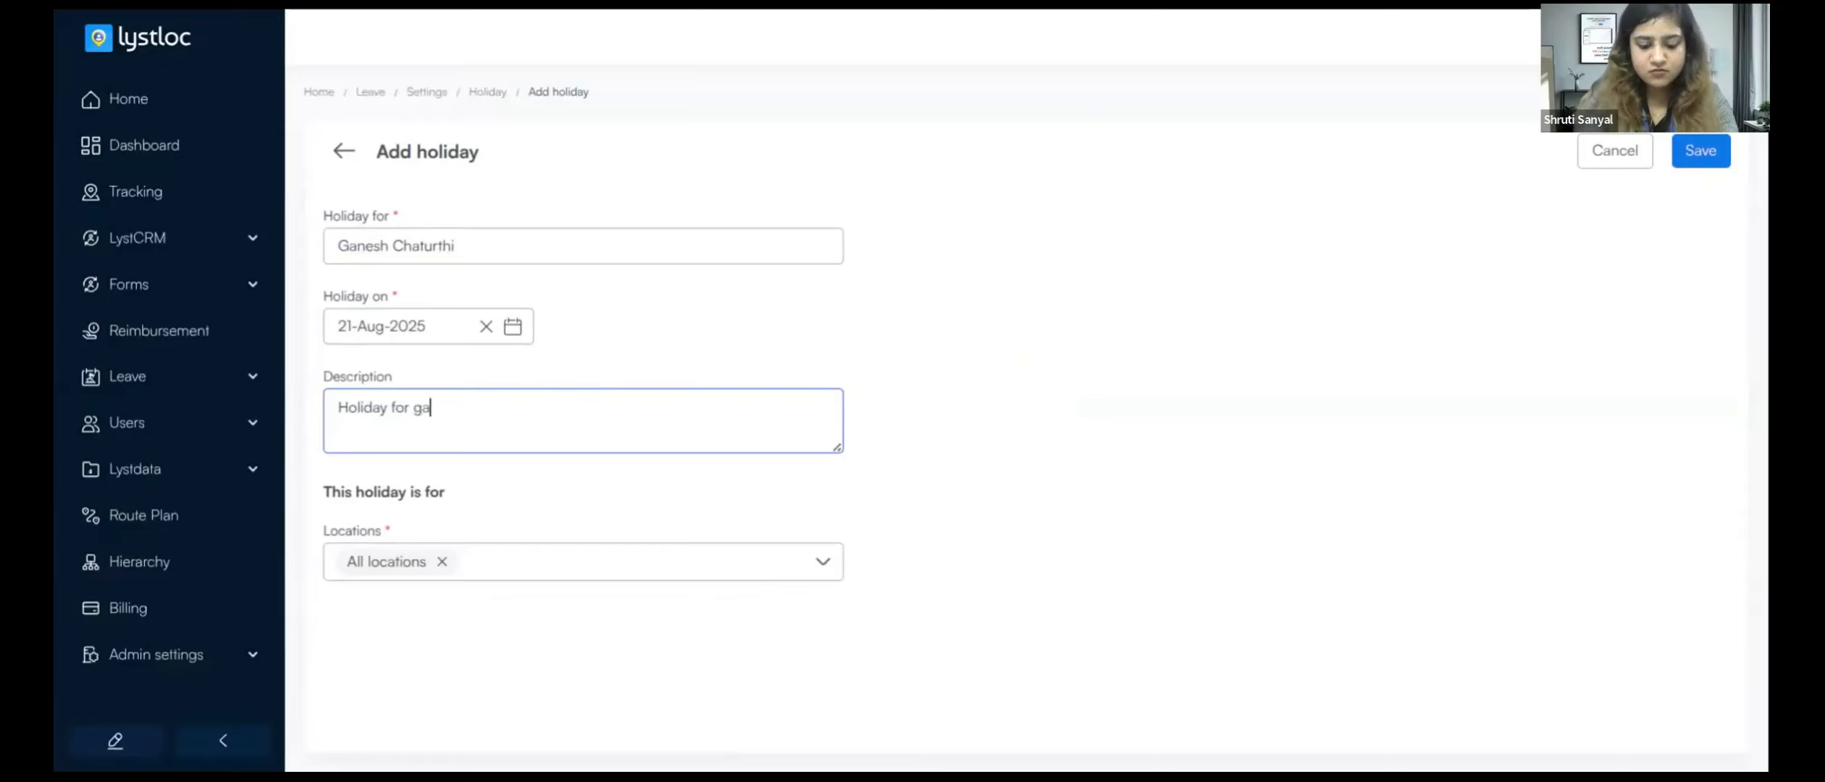
pyautogui.press('BackSpace')
pyautogui.press('BackSpace')
pyautogui.write('Mum')
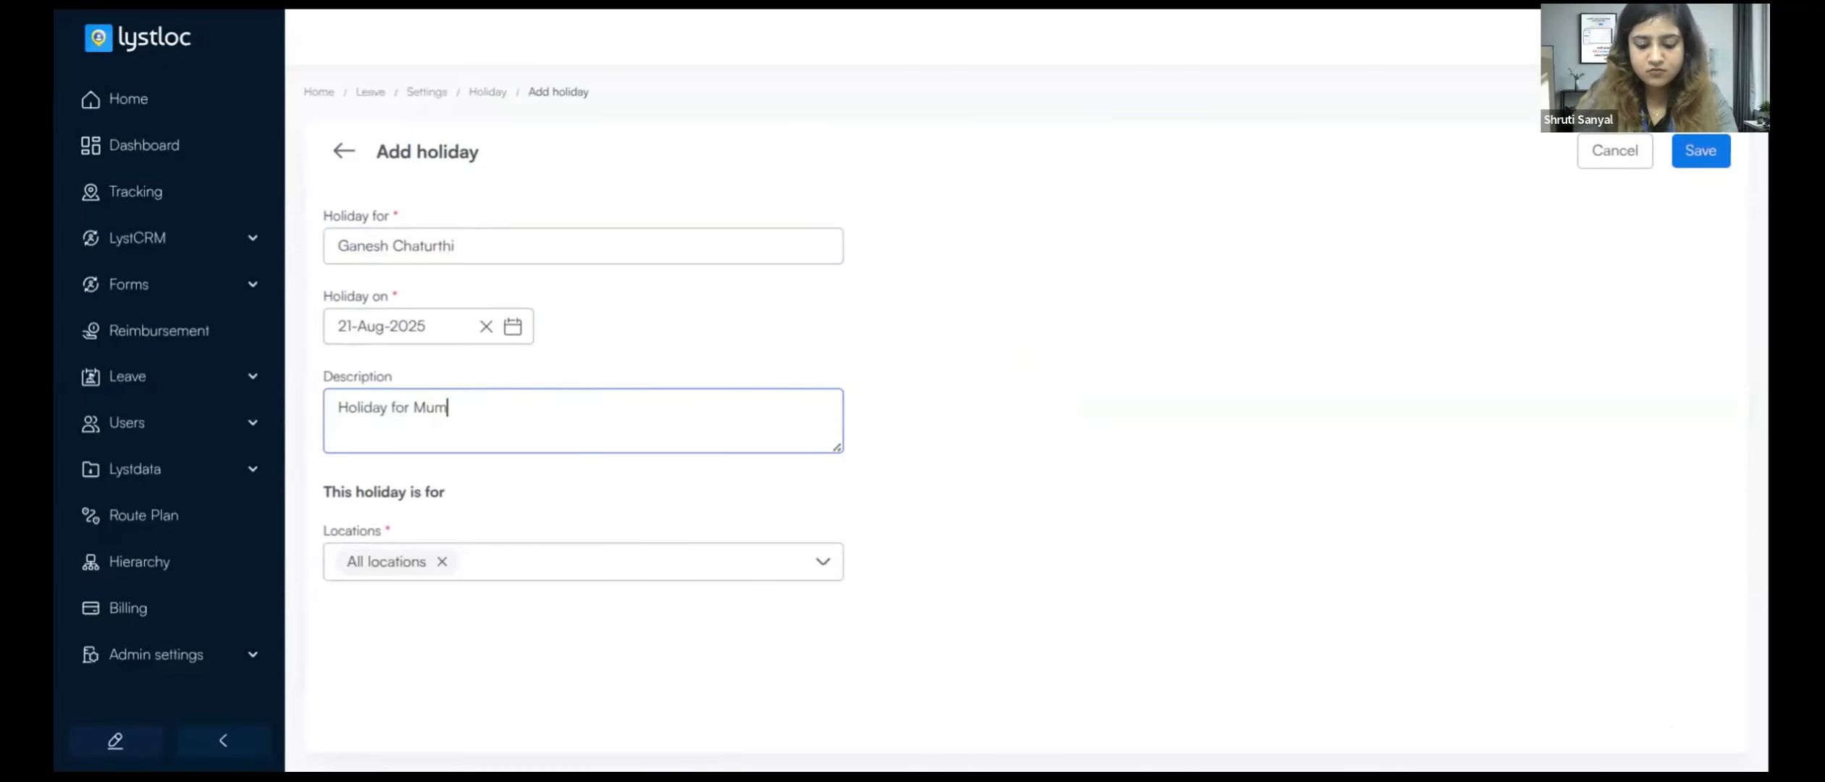
pyautogui.write('bai and Pu')
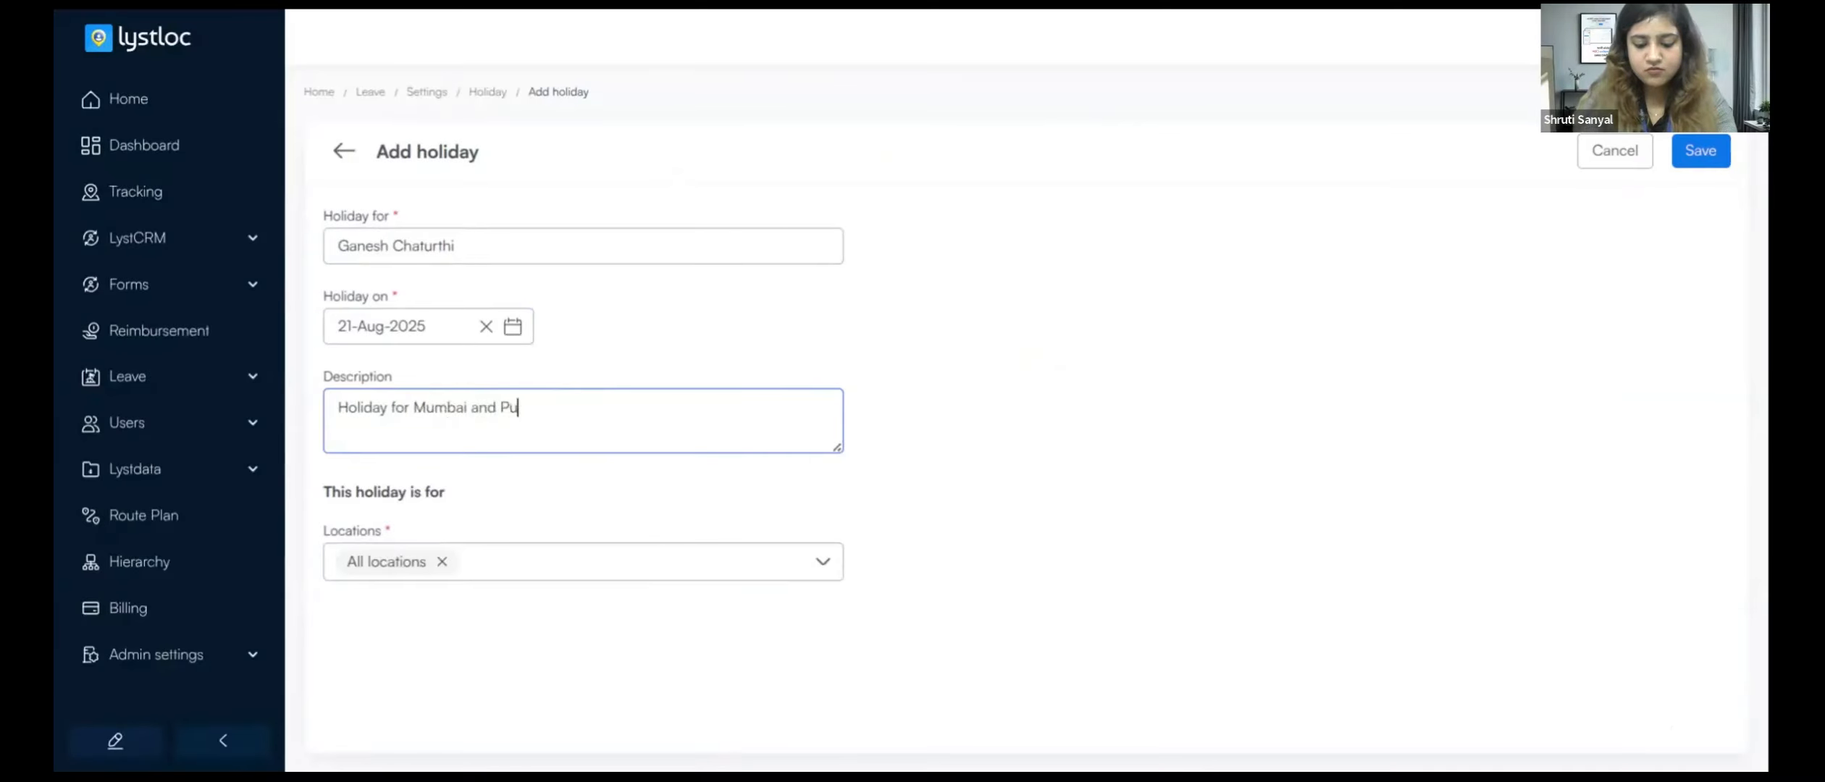
pyautogui.write('ne')
# Restrict the holiday's locations to Maharashtra only and save the holiday
pyautogui.click(554, 564)
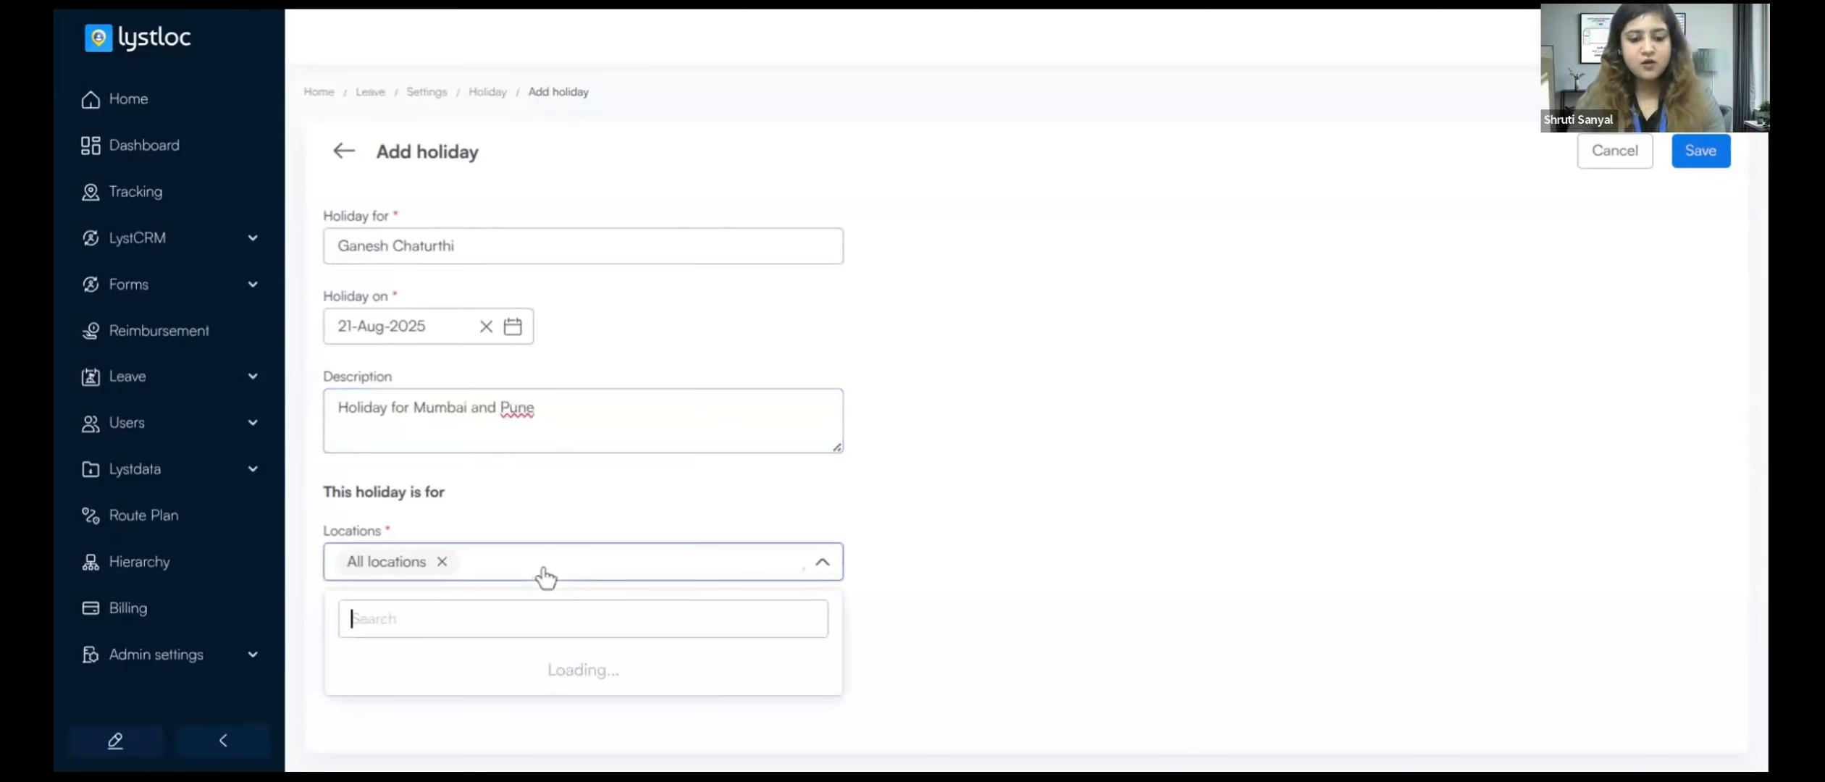
pyautogui.click(393, 608)
pyautogui.click(392, 608)
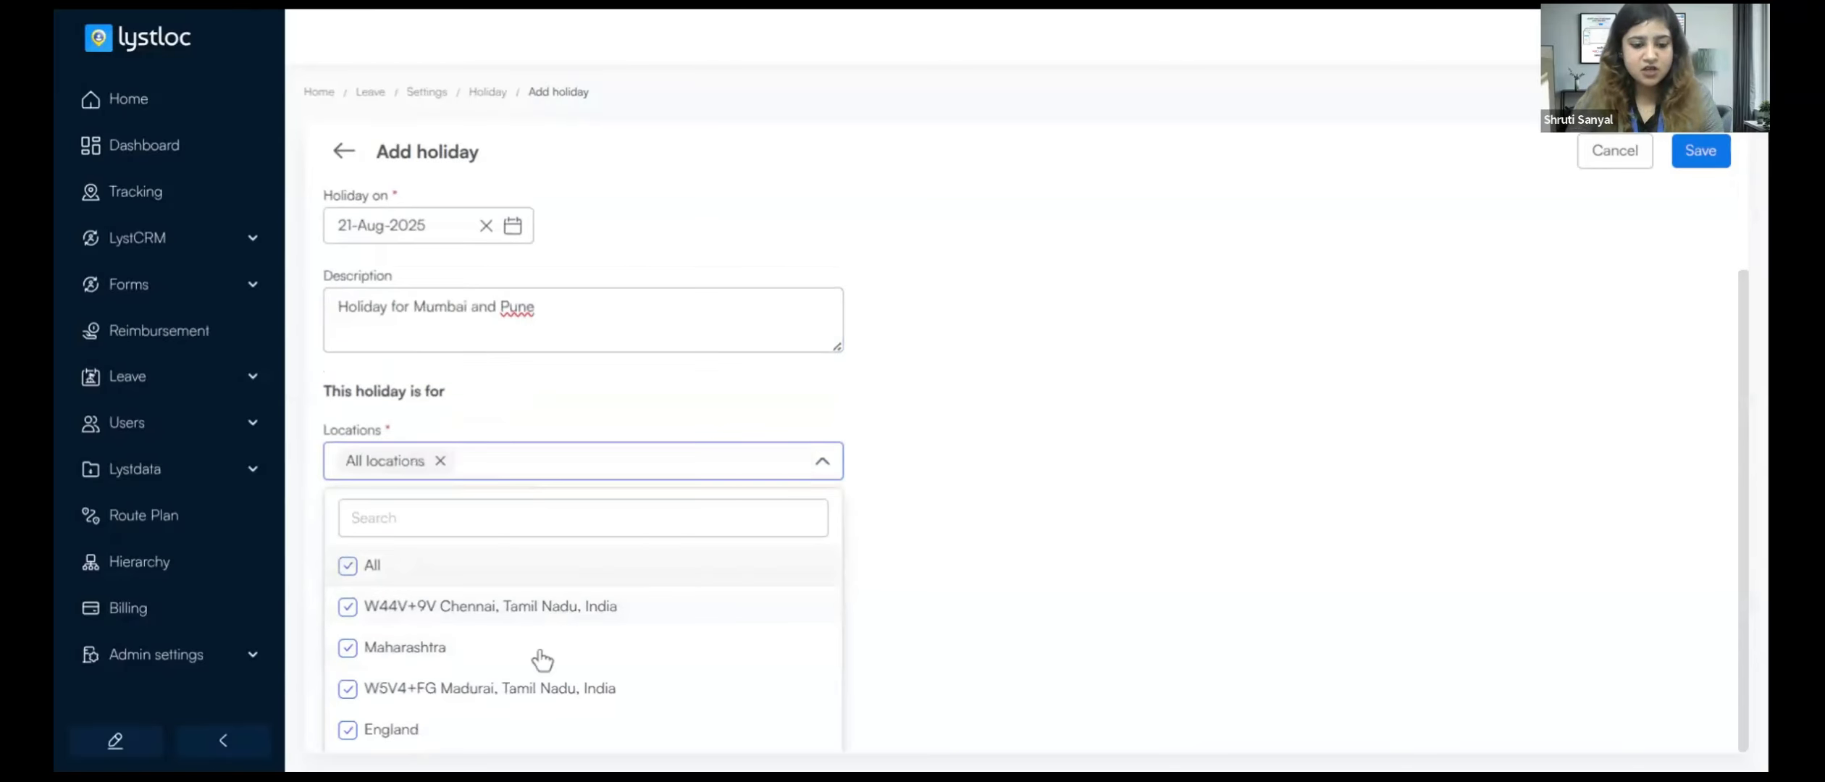
pyautogui.click(494, 693)
pyautogui.click(496, 726)
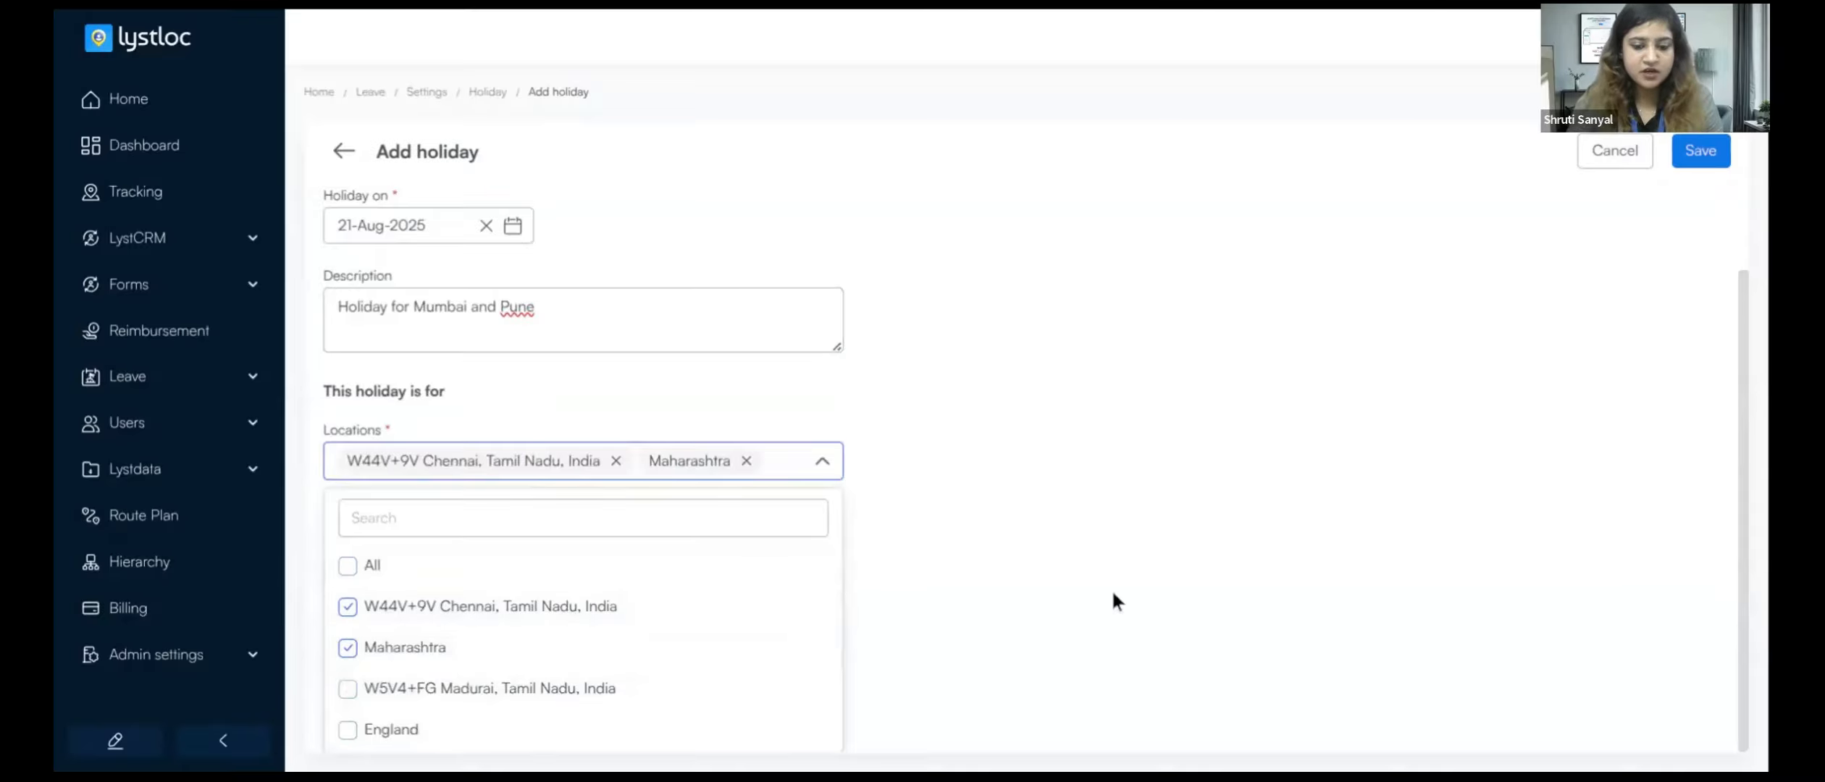
pyautogui.click(1023, 448)
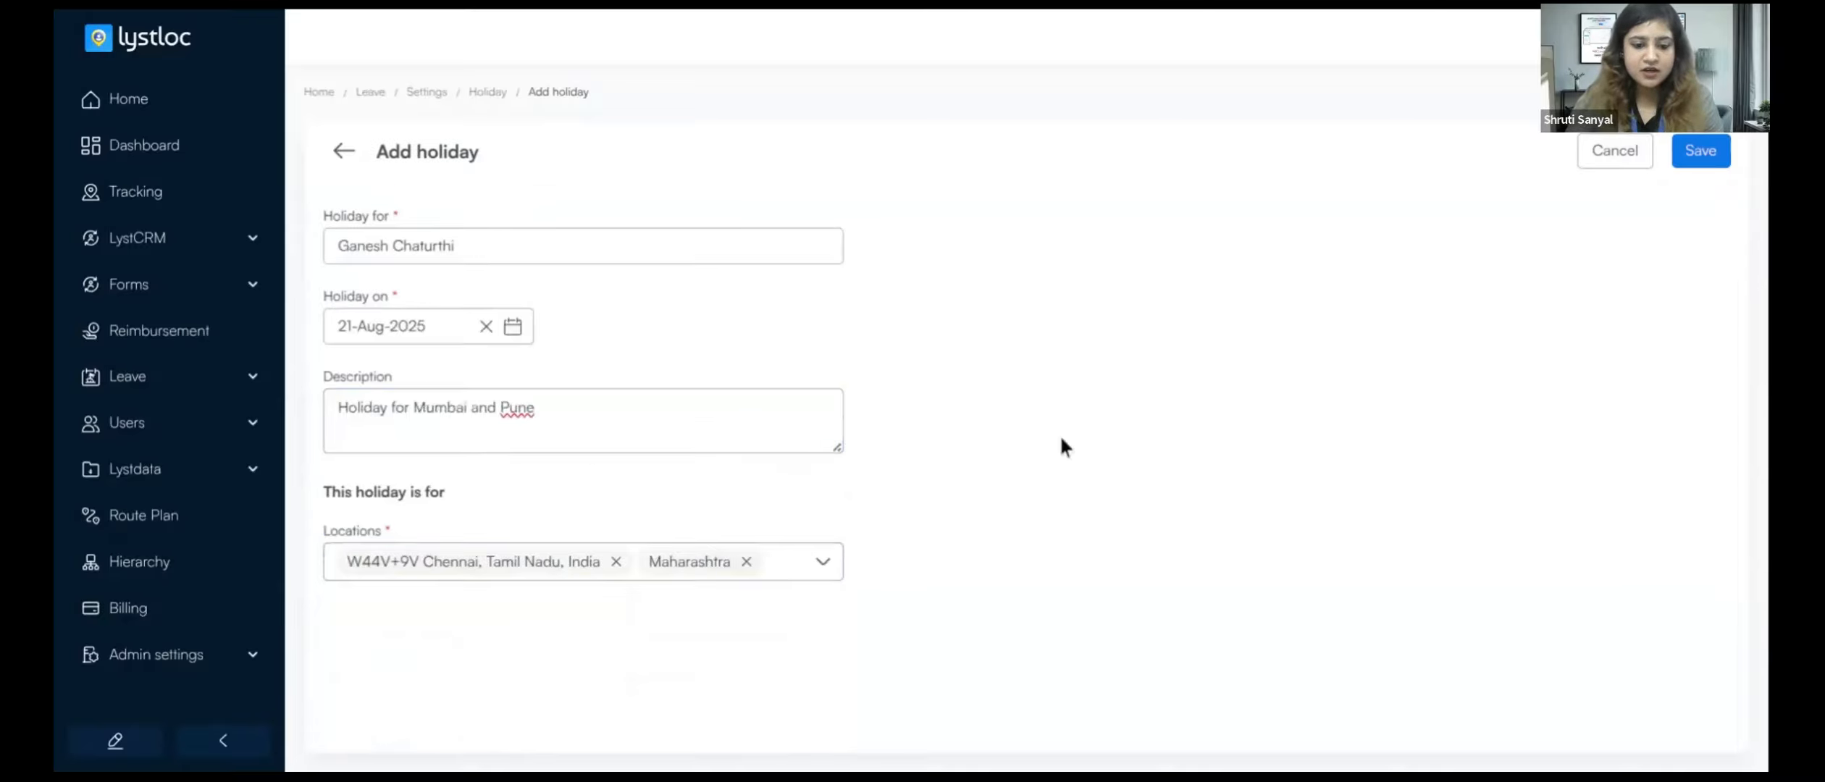
pyautogui.click(614, 562)
pyautogui.click(1702, 154)
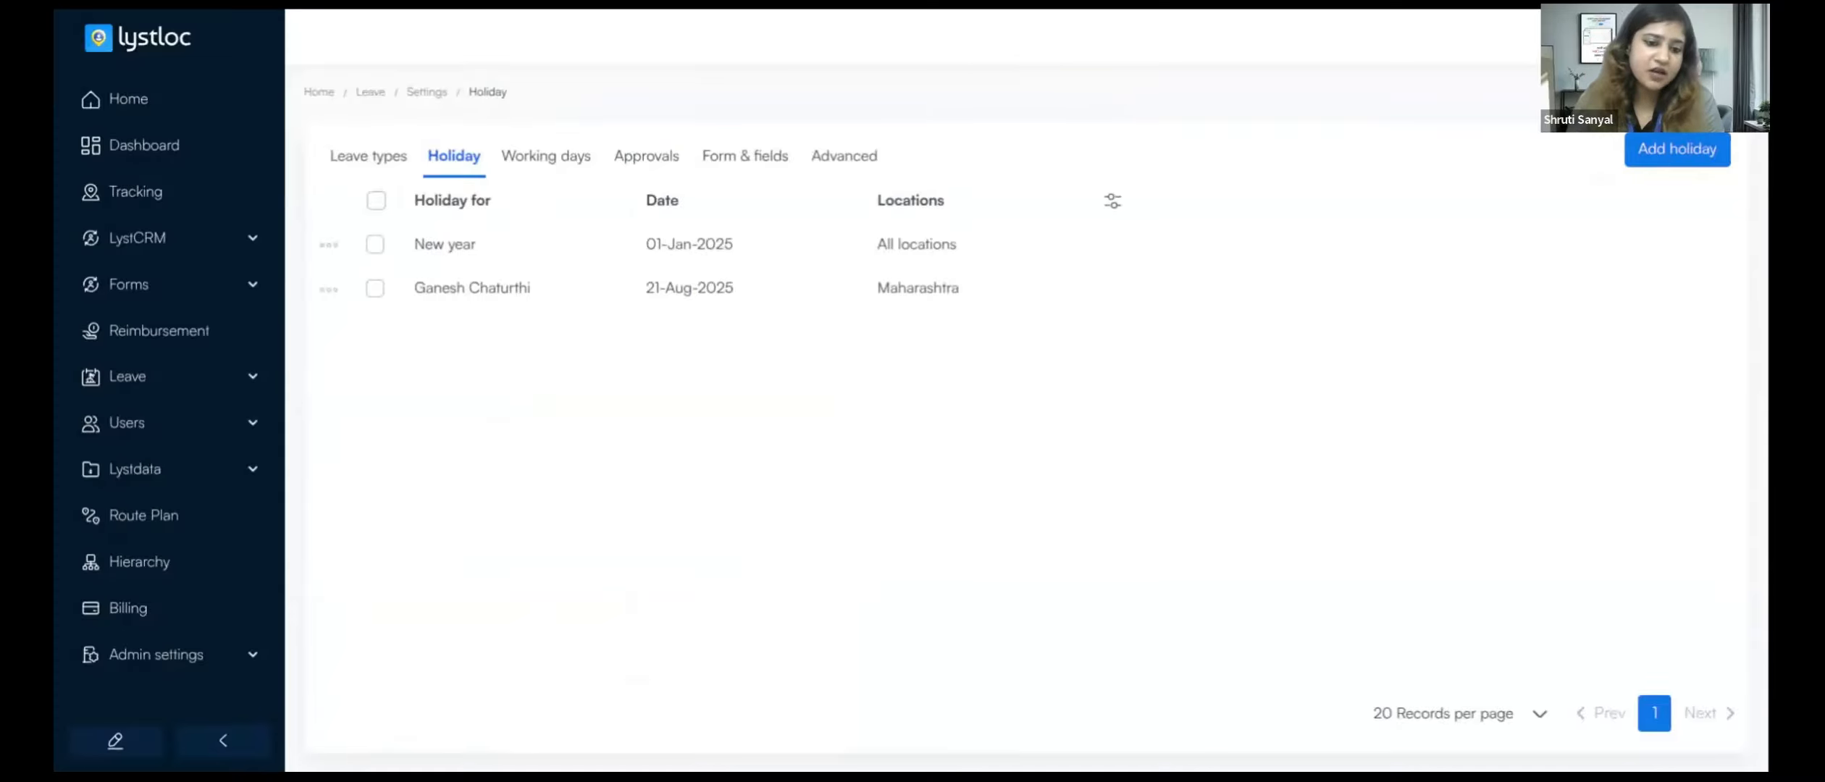
# Add a new working day group in the leave settings and name it Monday to Saturday
pyautogui.click(550, 171)
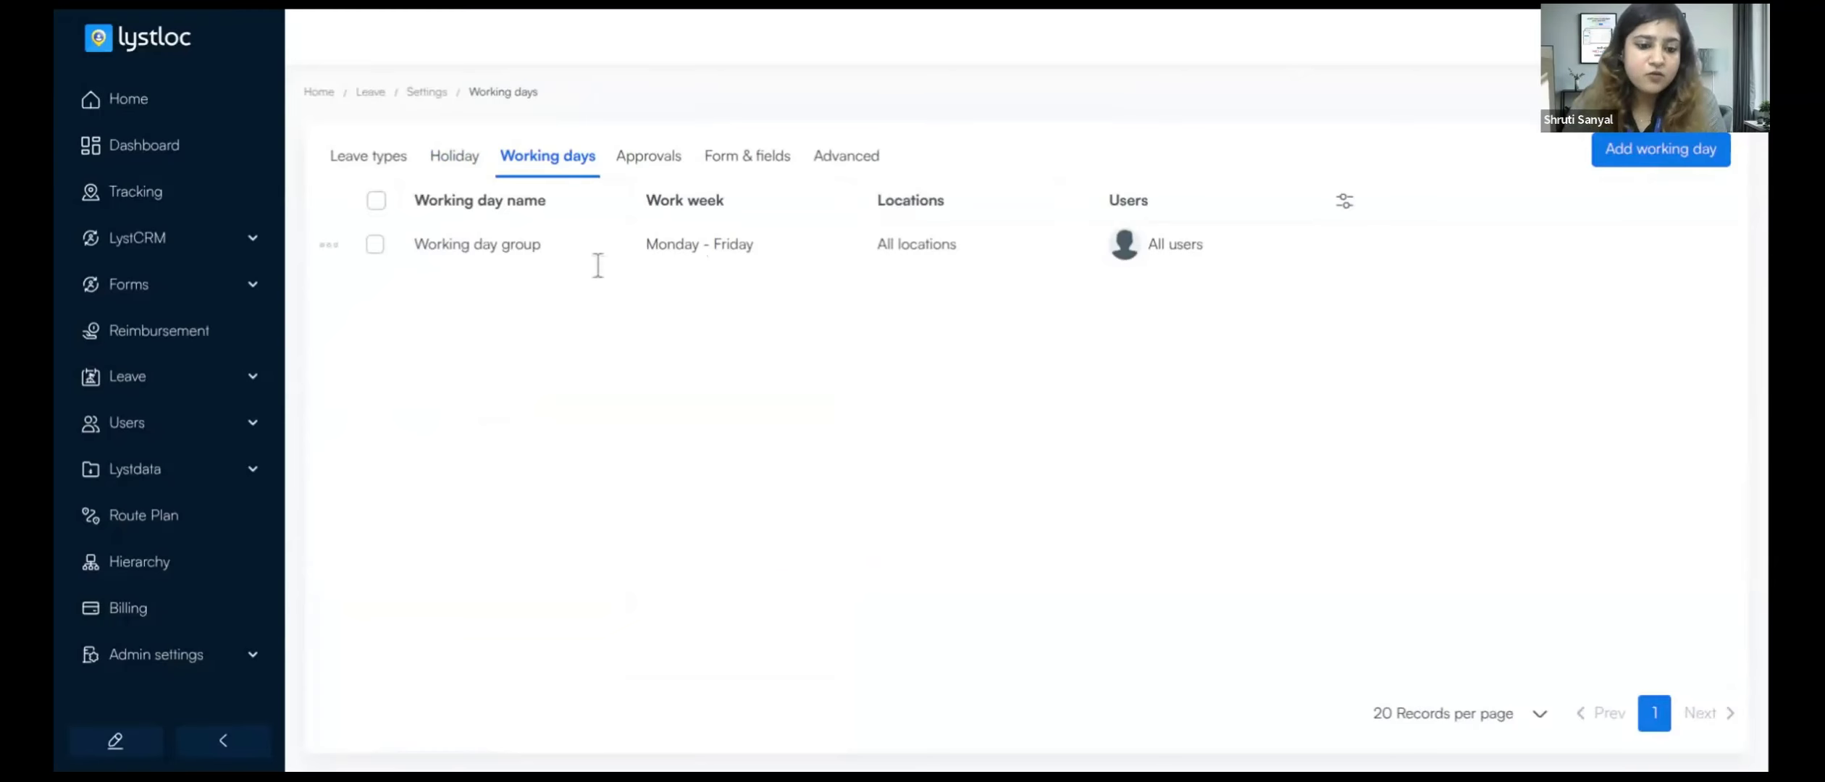
pyautogui.click(1638, 147)
pyautogui.click(607, 251)
pyautogui.write('mond')
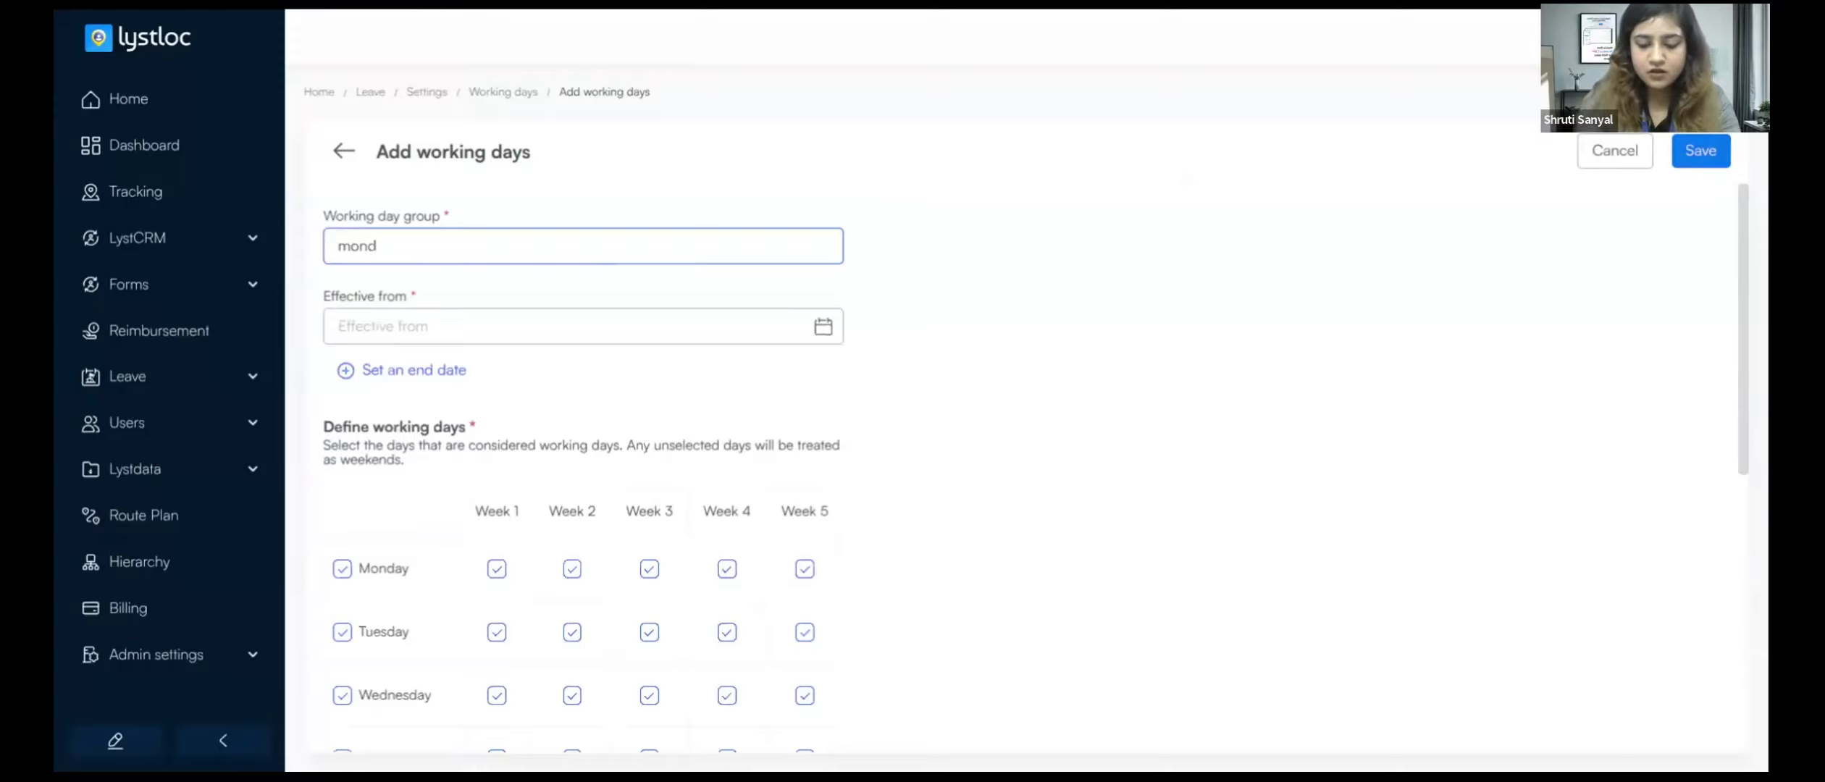
pyautogui.press('BackSpace')
pyautogui.write('Mona')
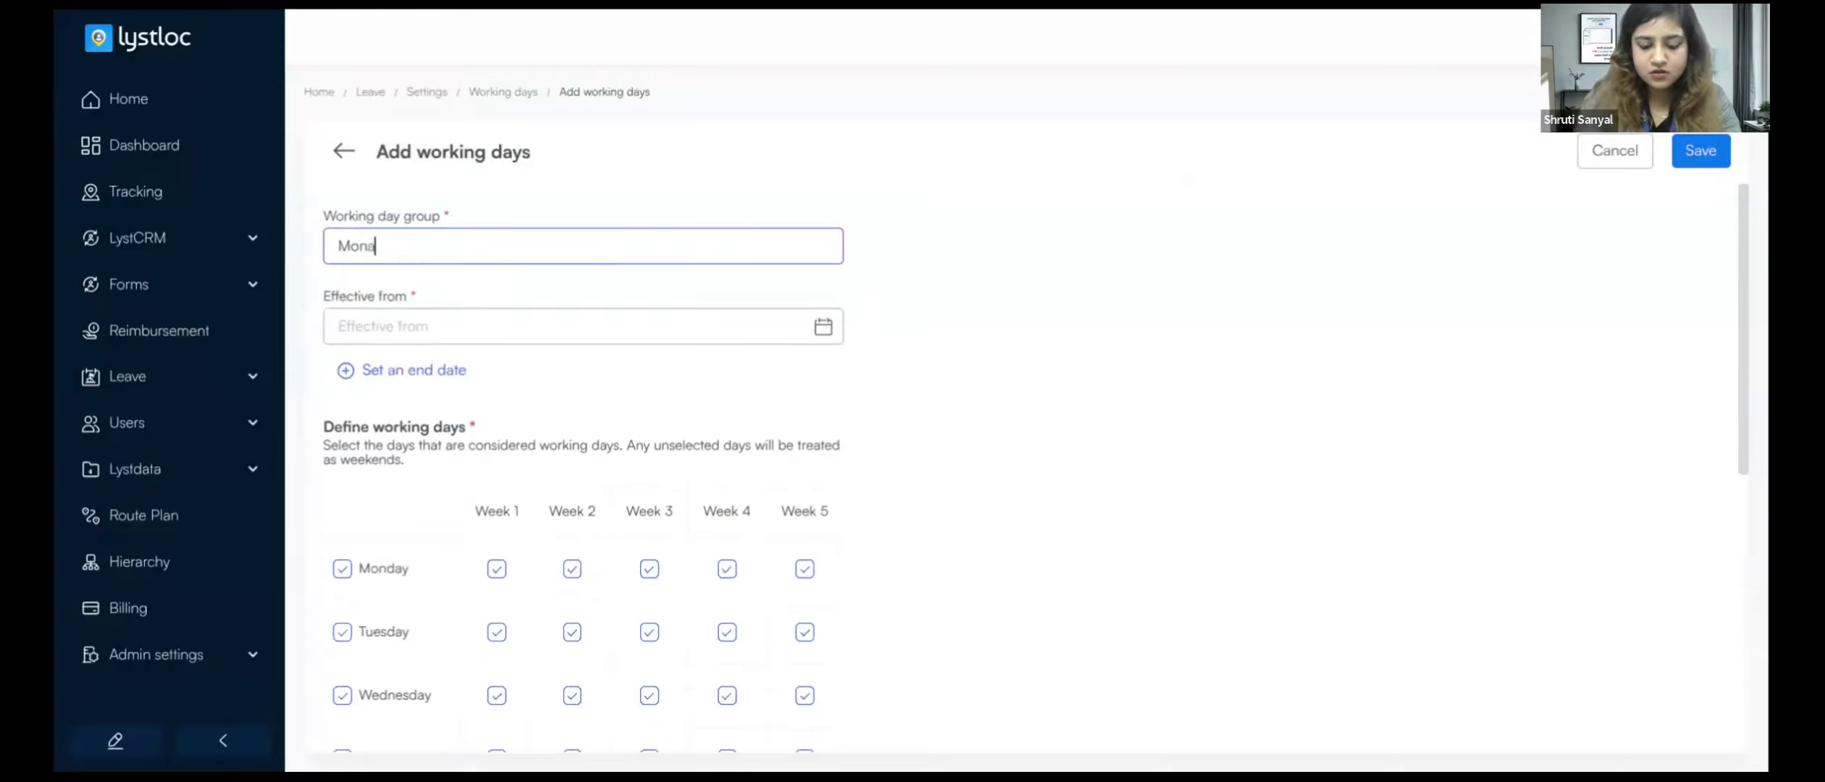
pyautogui.press('BackSpace')
pyautogui.write('day to Saturday')
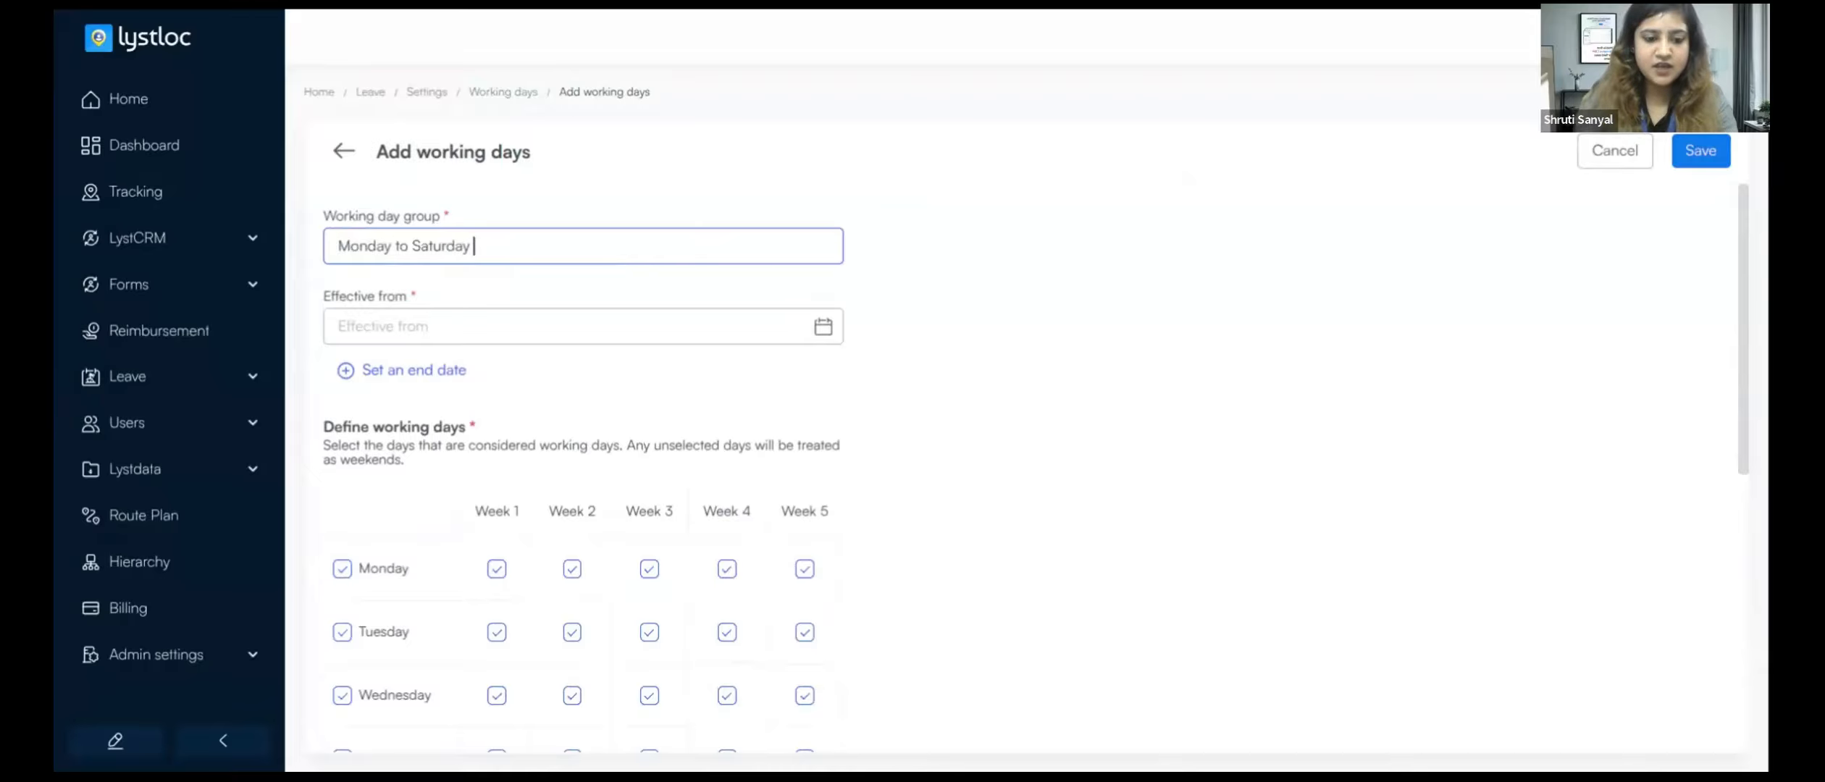
# Set the working day group's effective date to 01-Dec-2025
pyautogui.click(607, 327)
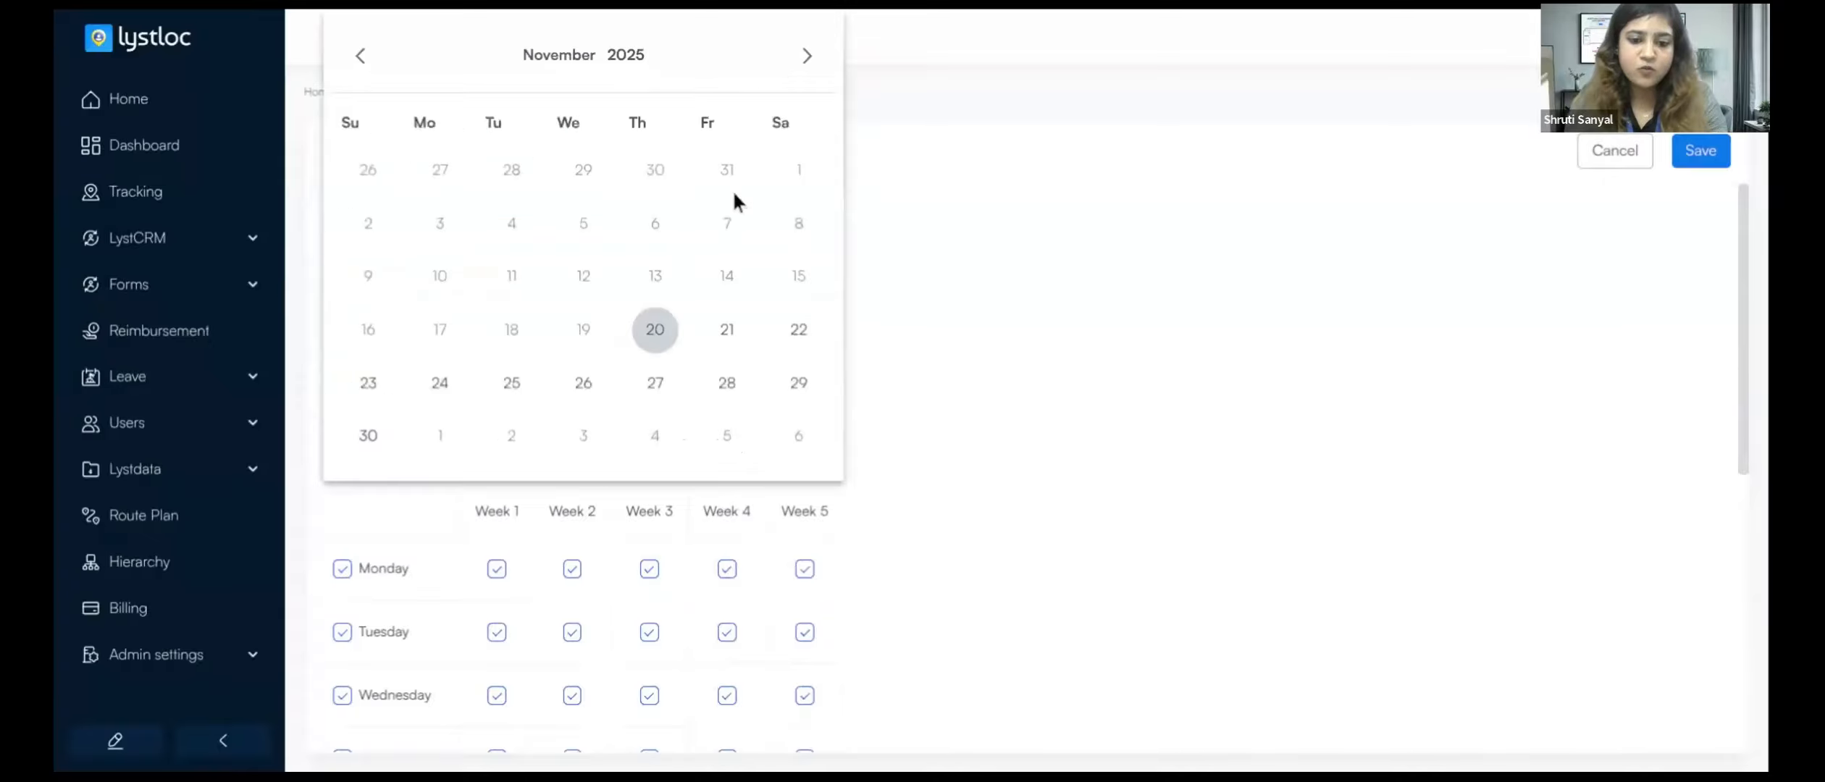
pyautogui.click(806, 56)
pyautogui.click(435, 171)
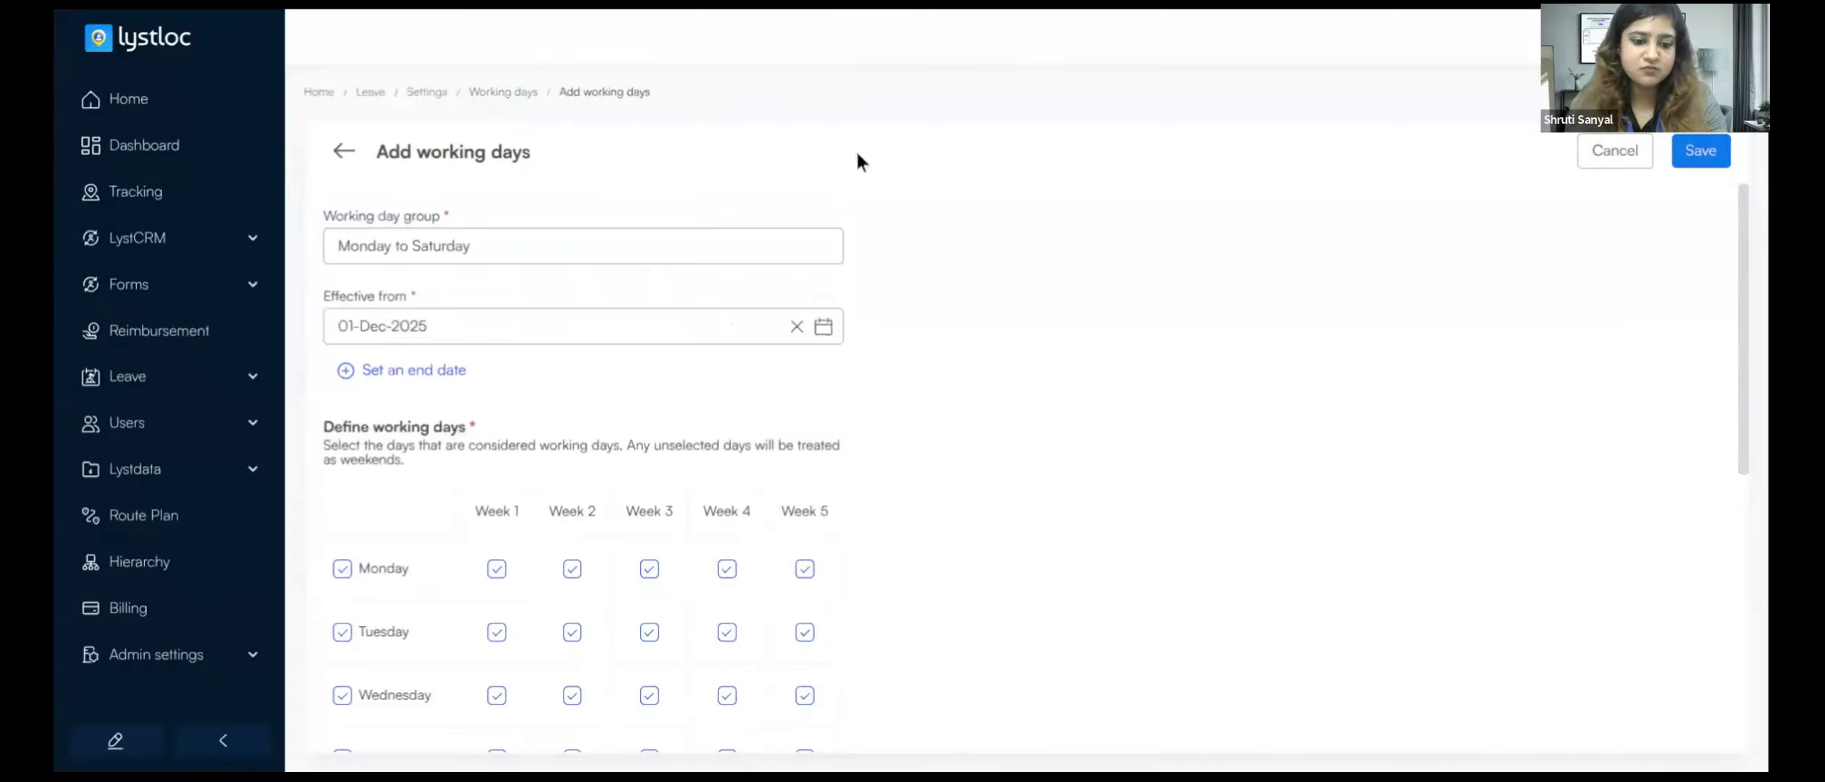
# Mark Friday of week 2 as a working day again in the group's weekly schedule
pyautogui.scroll(-2, 739, 272)
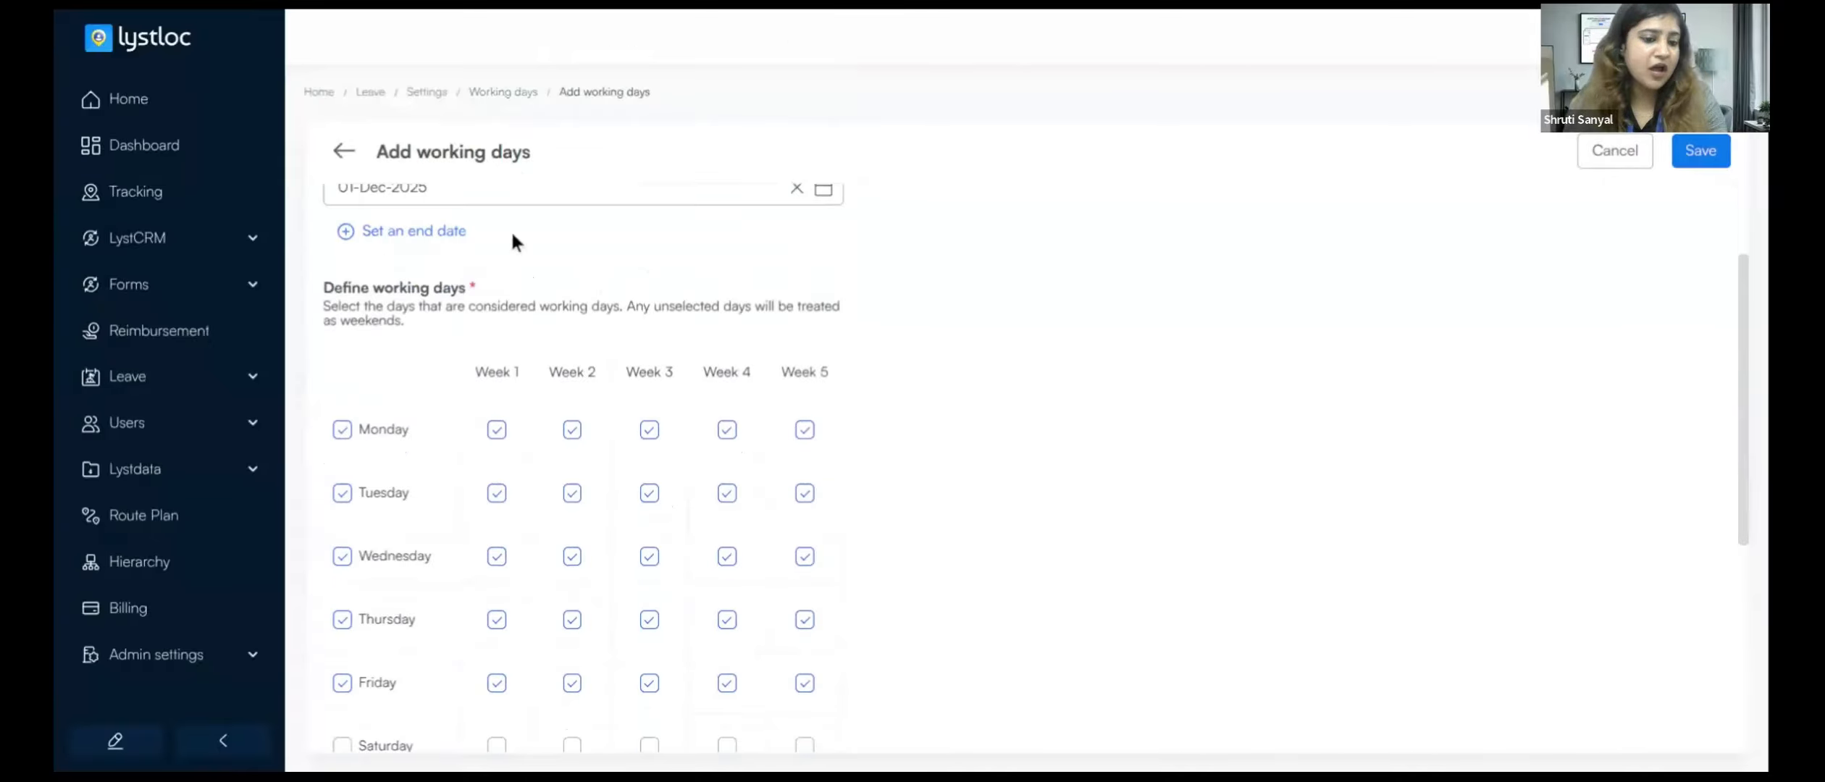
pyautogui.scroll(-2, 622, 270)
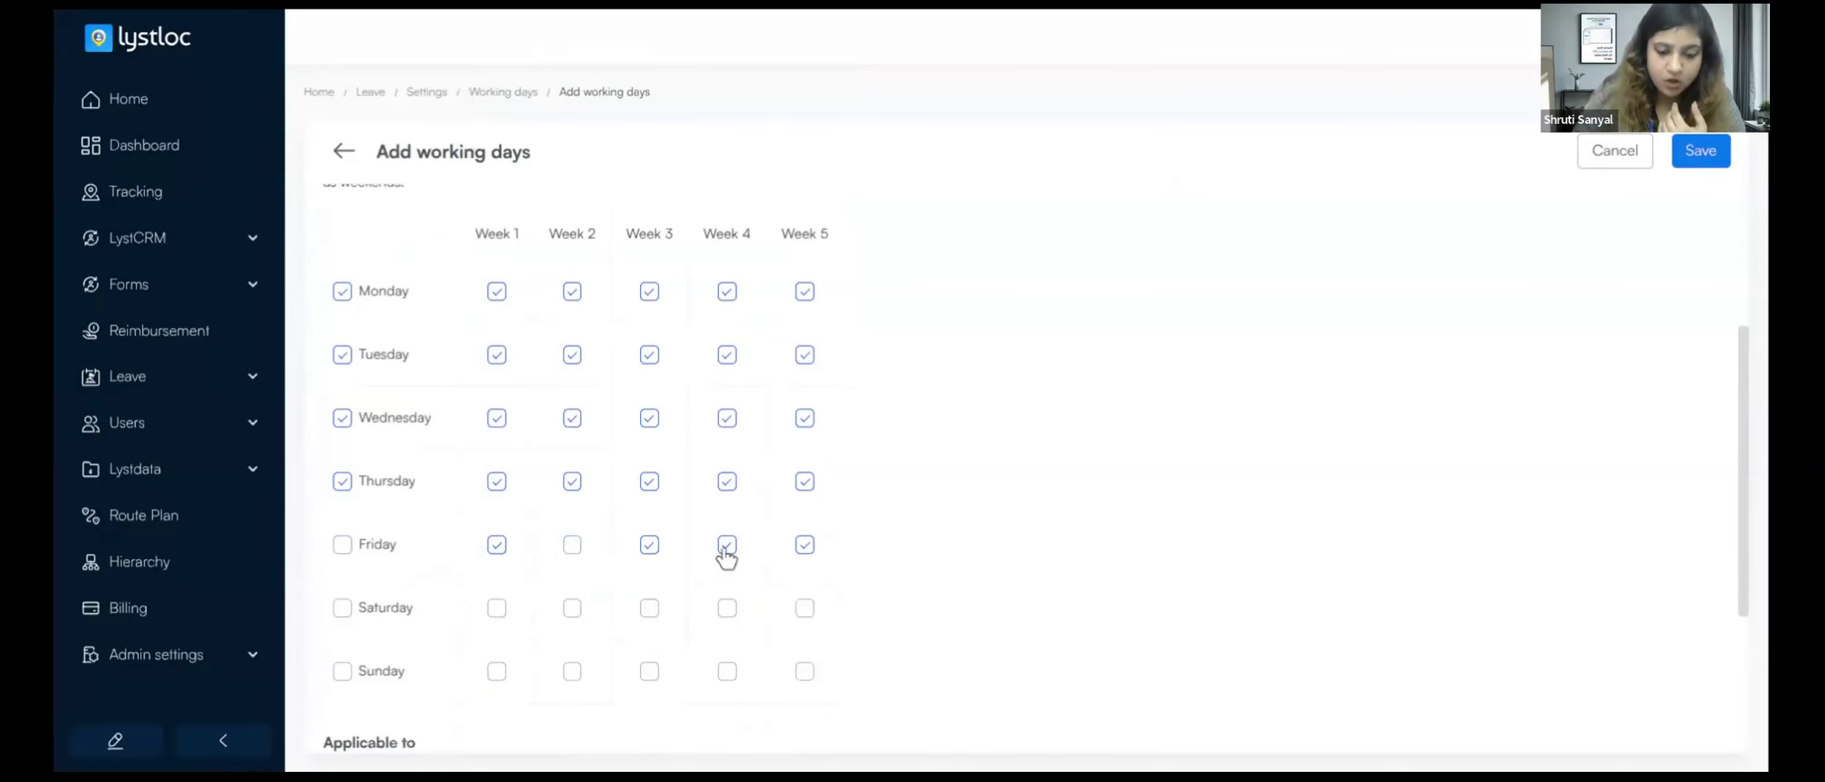
pyautogui.click(572, 544)
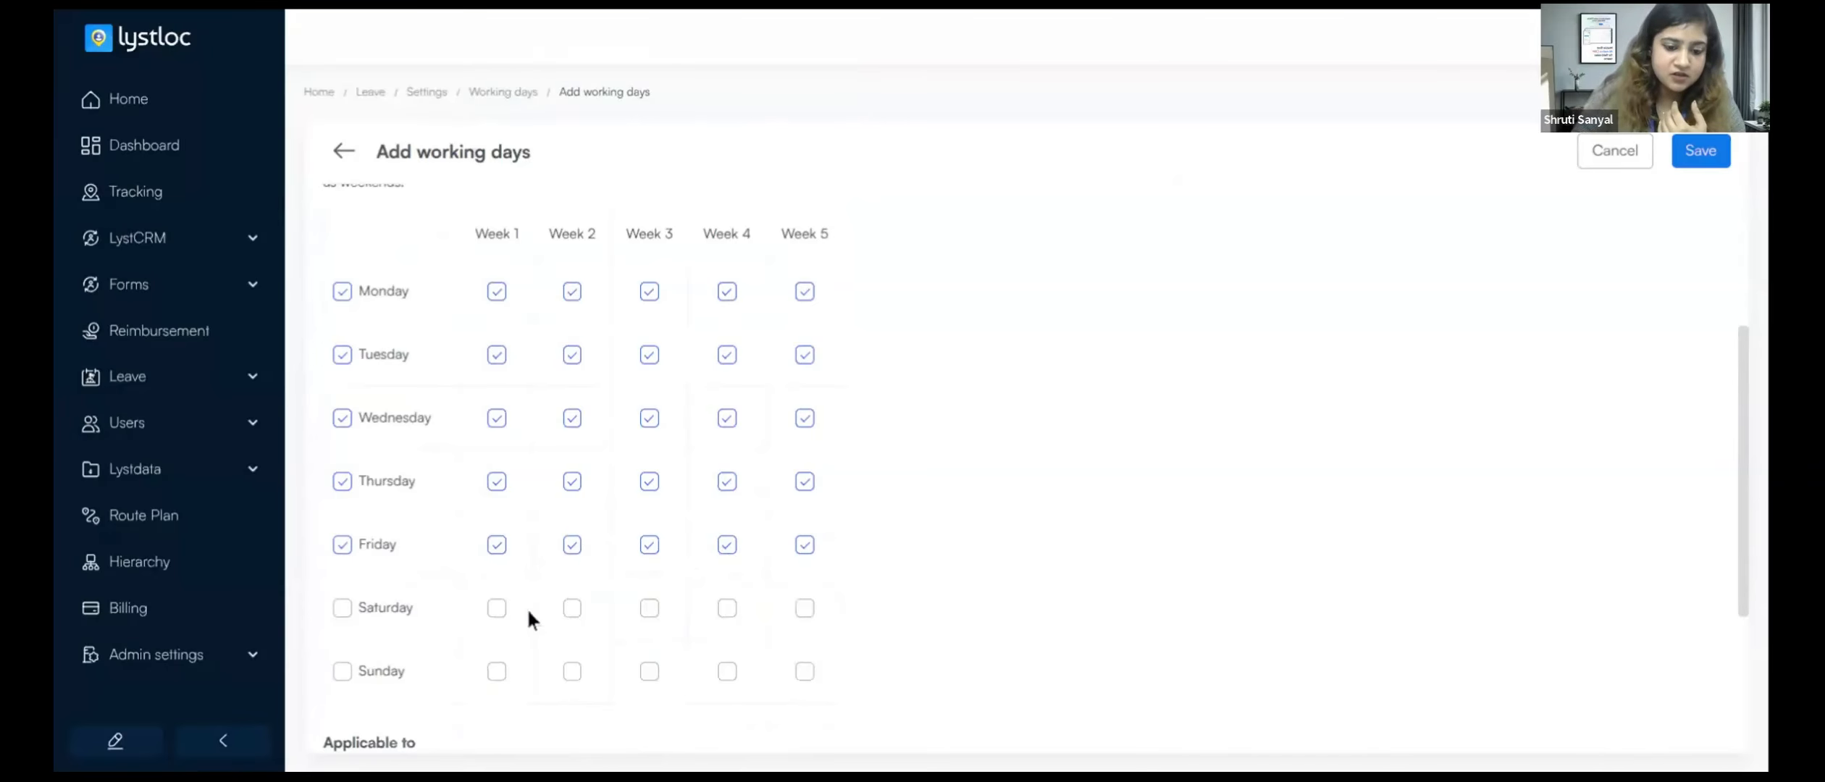
# Mark Saturday as a working day in weeks 1, 3 and 5 only, leaving weeks 2 and 4 off
pyautogui.click(342, 608)
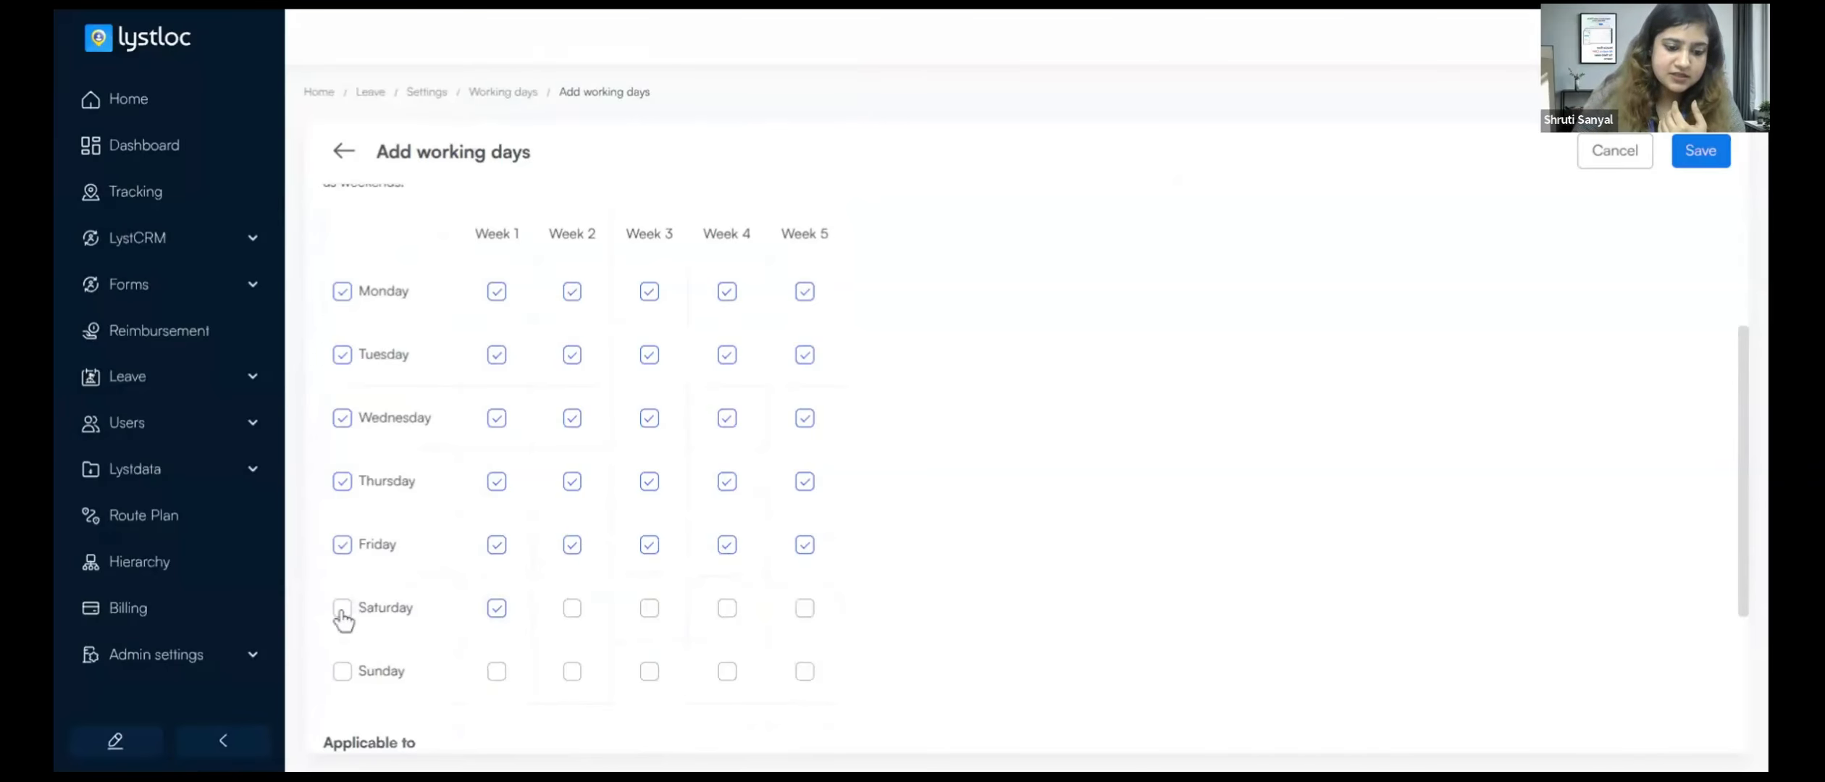
pyautogui.click(572, 608)
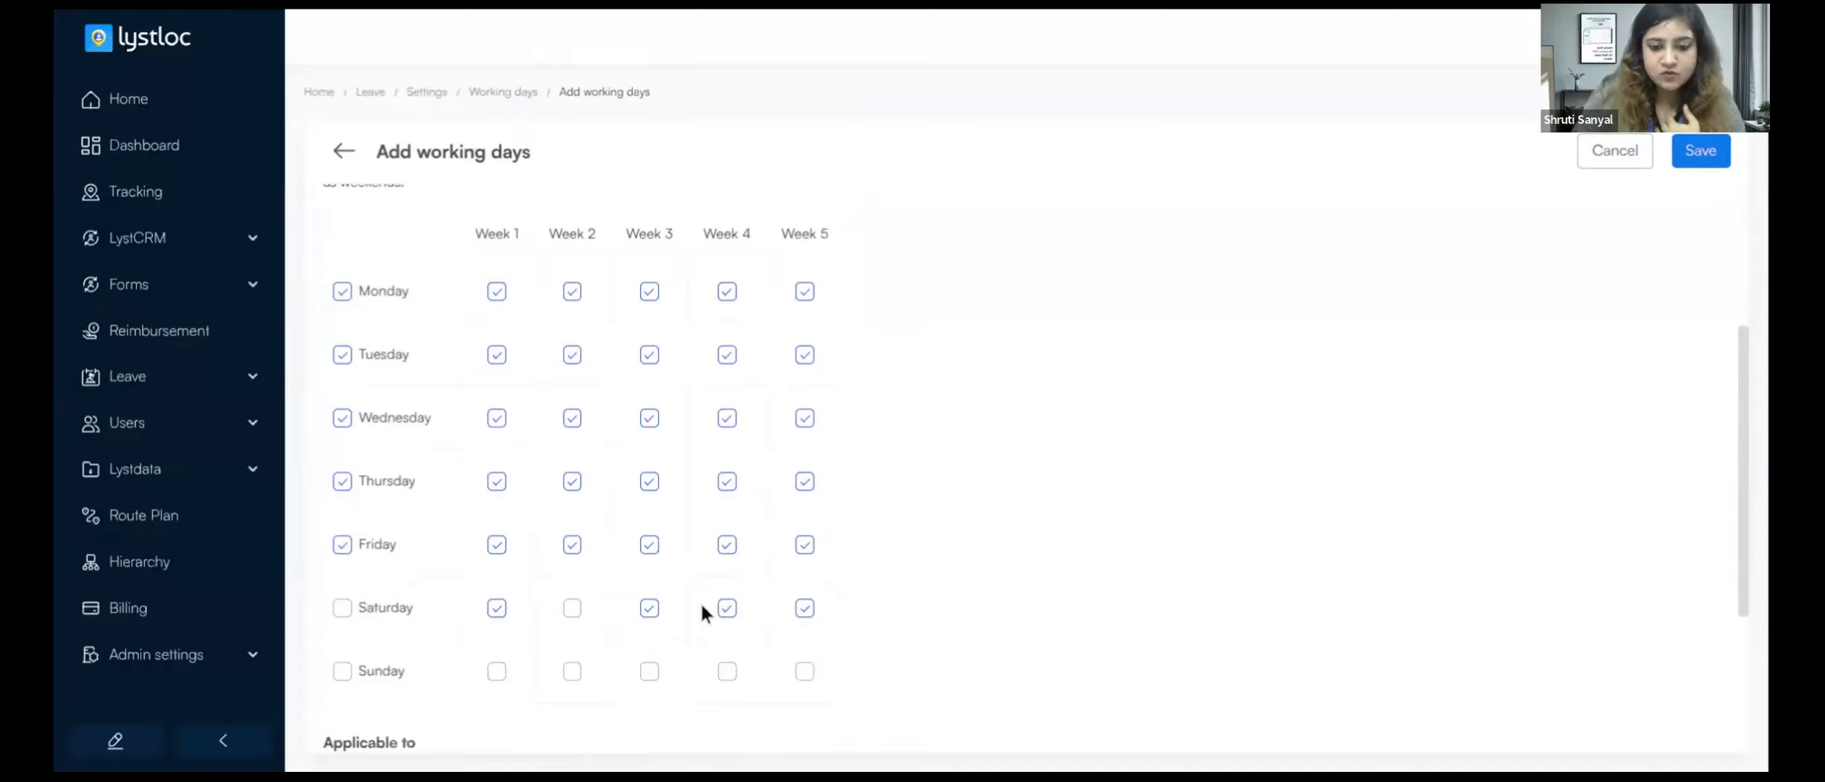
pyautogui.click(727, 608)
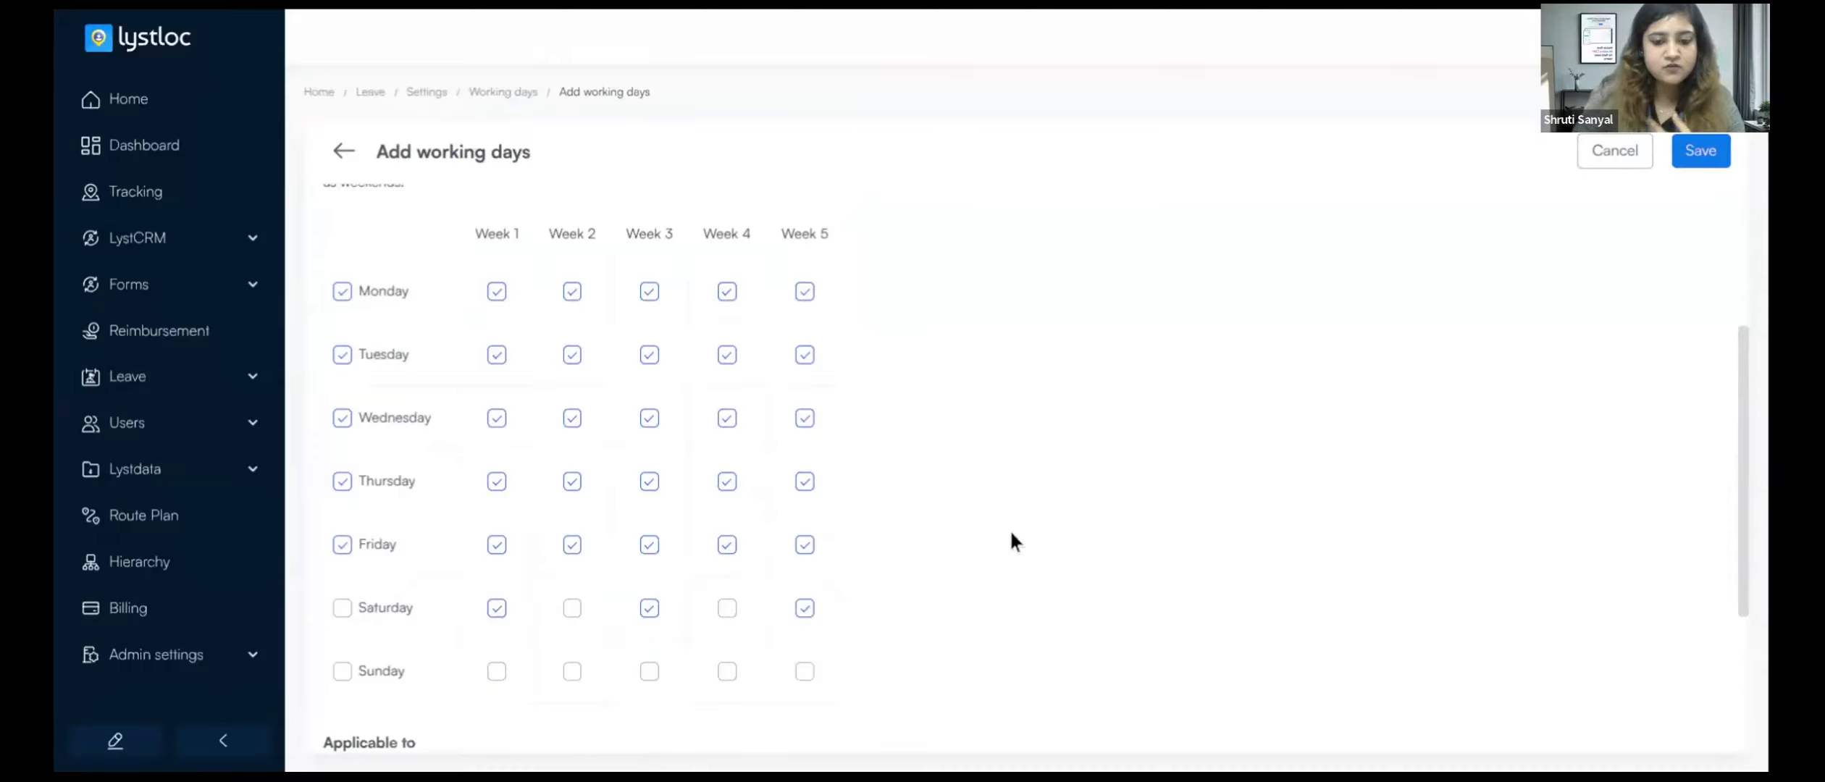
# Keep the working day group applicable to all locations, departments and users, and save it
pyautogui.scroll(-4, 942, 529)
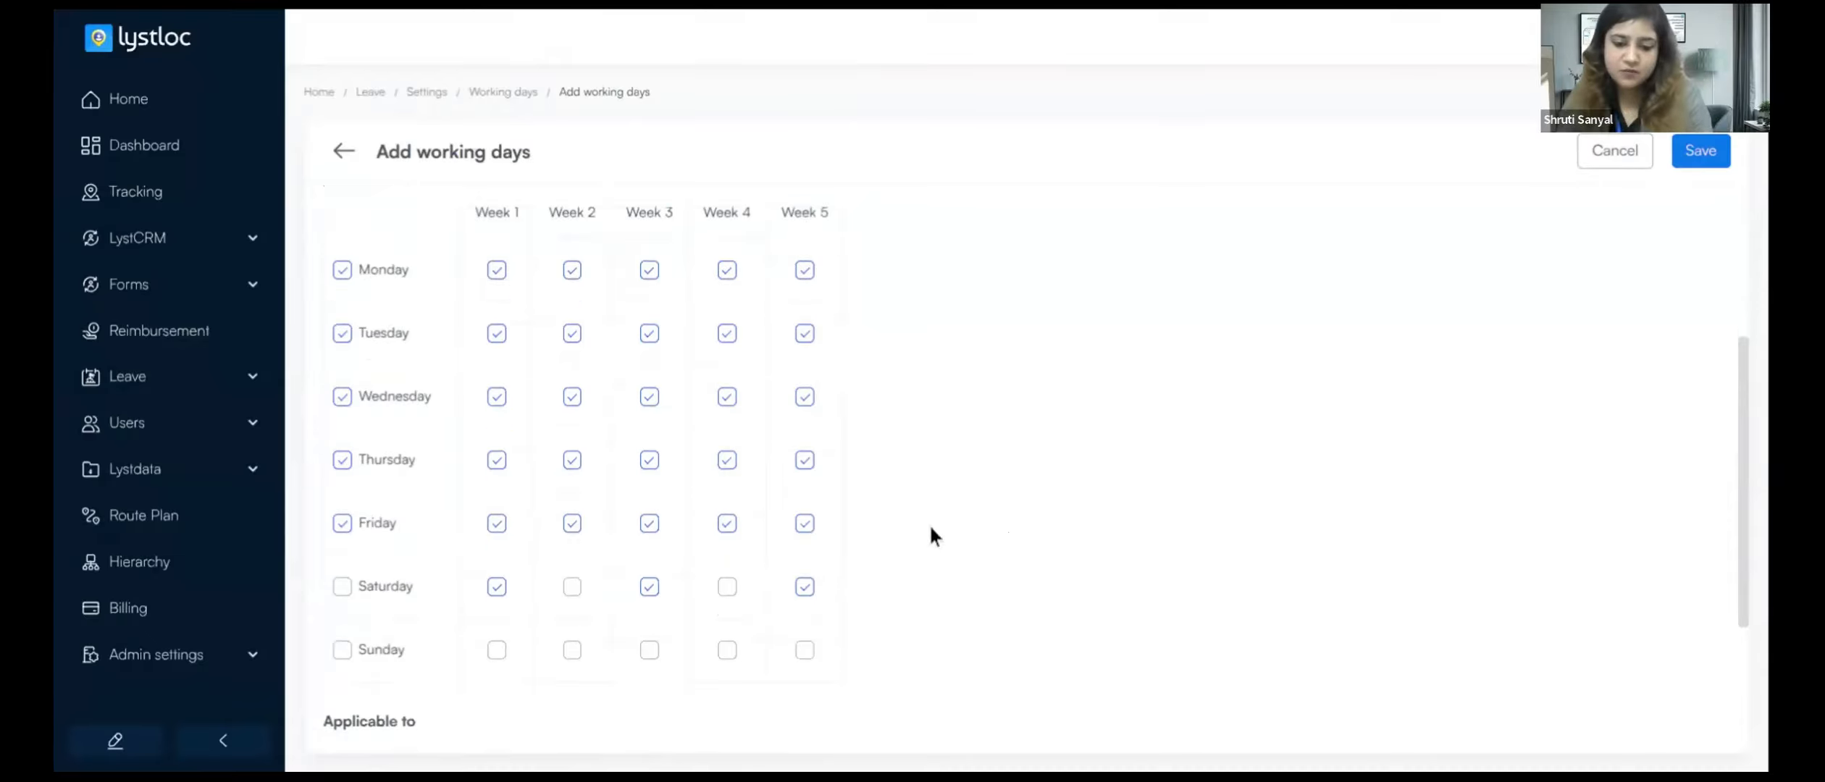
pyautogui.click(592, 546)
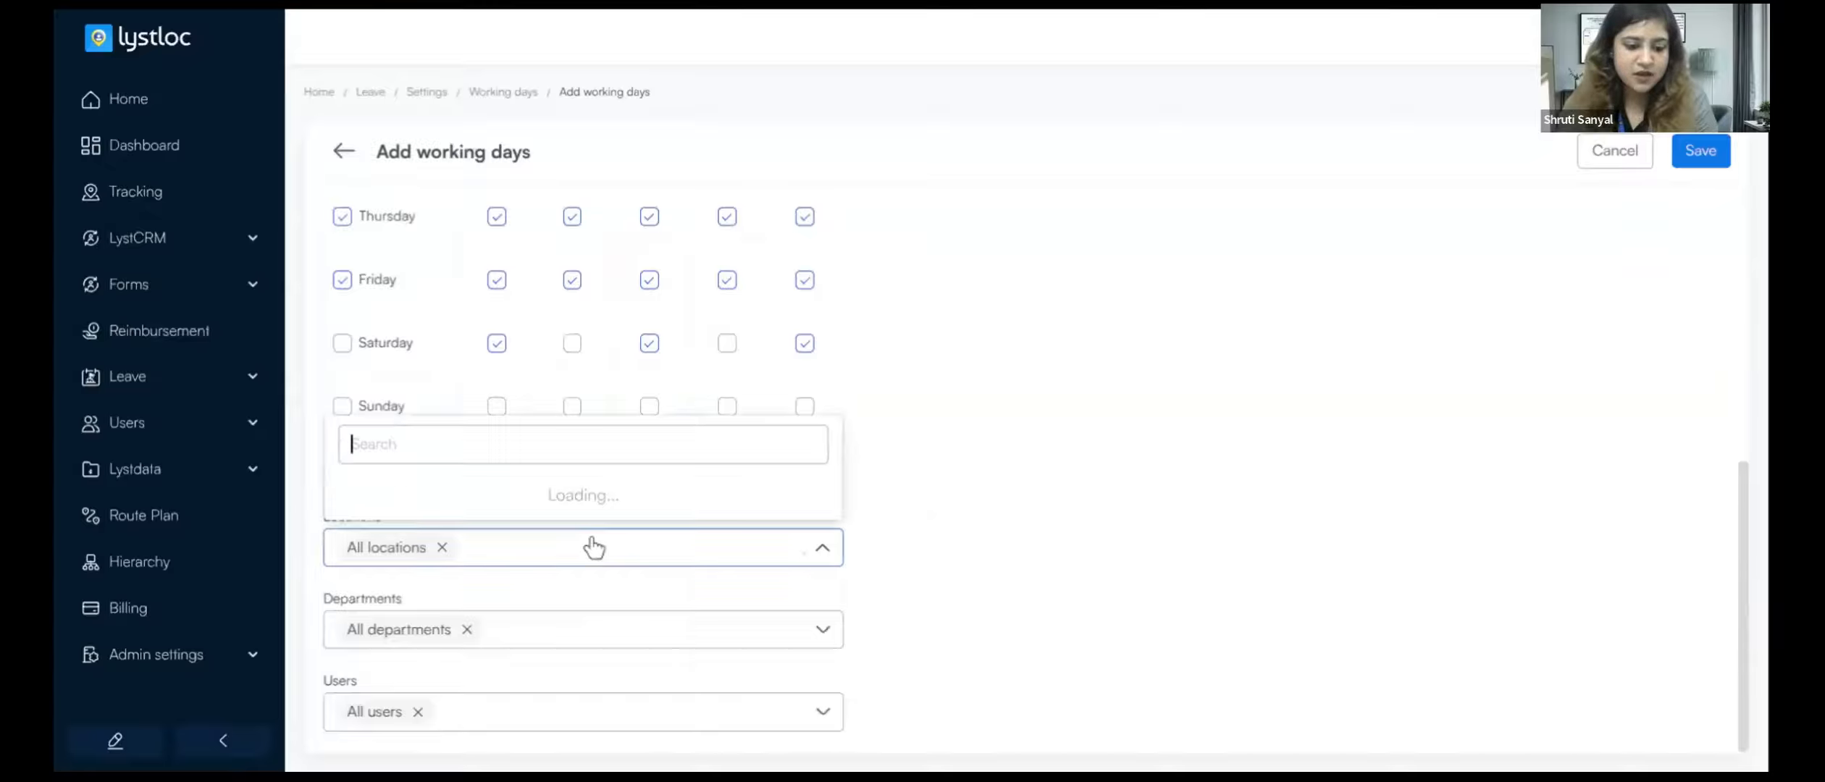
pyautogui.click(946, 440)
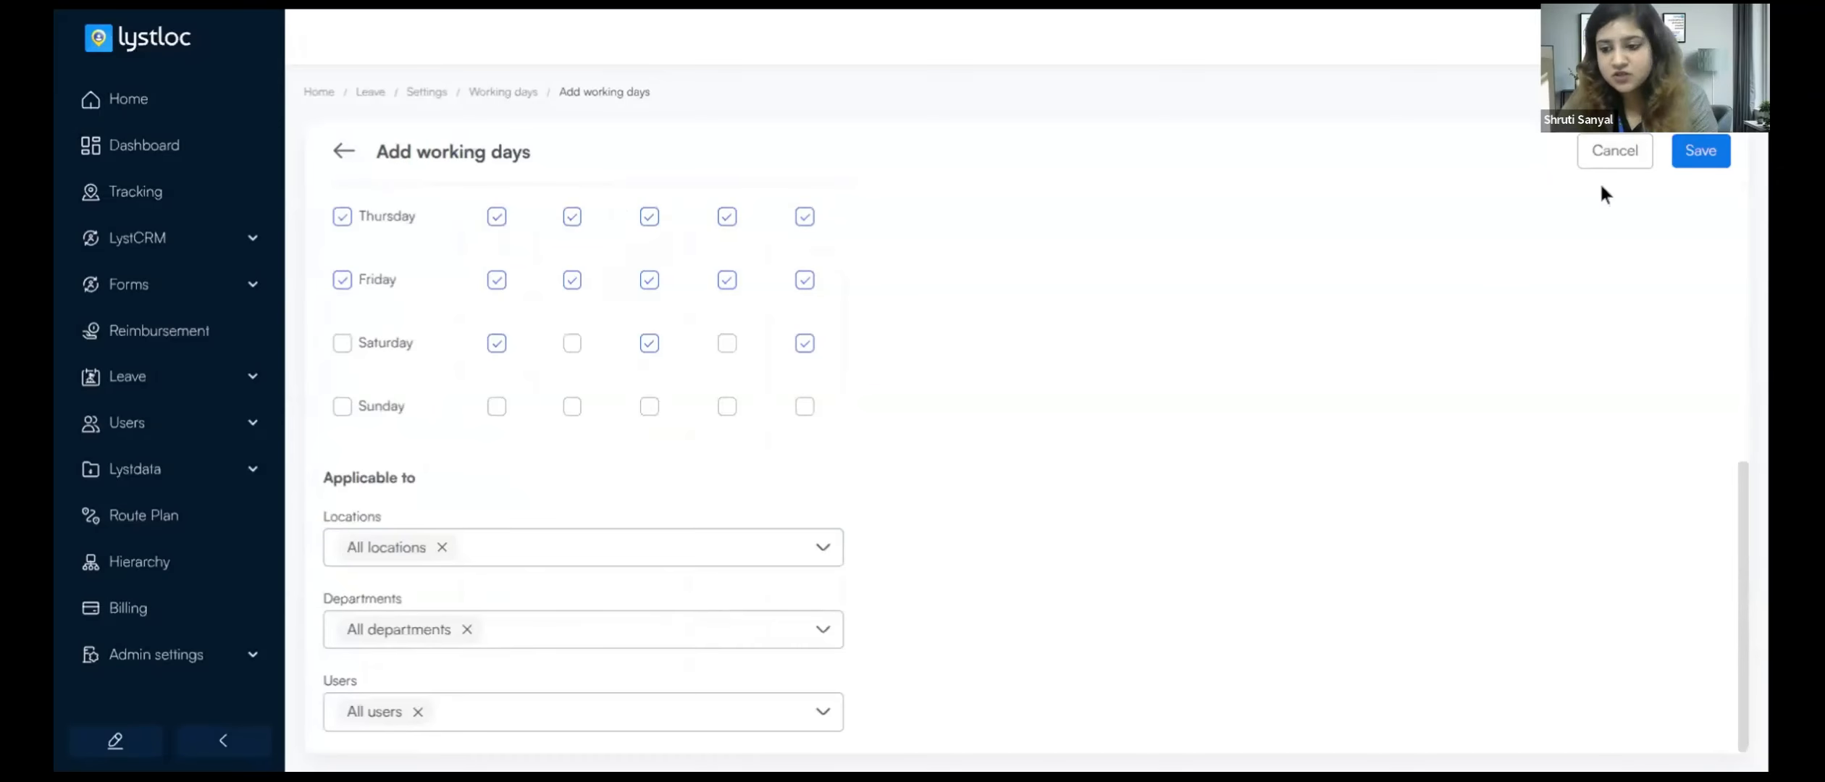
pyautogui.click(1698, 151)
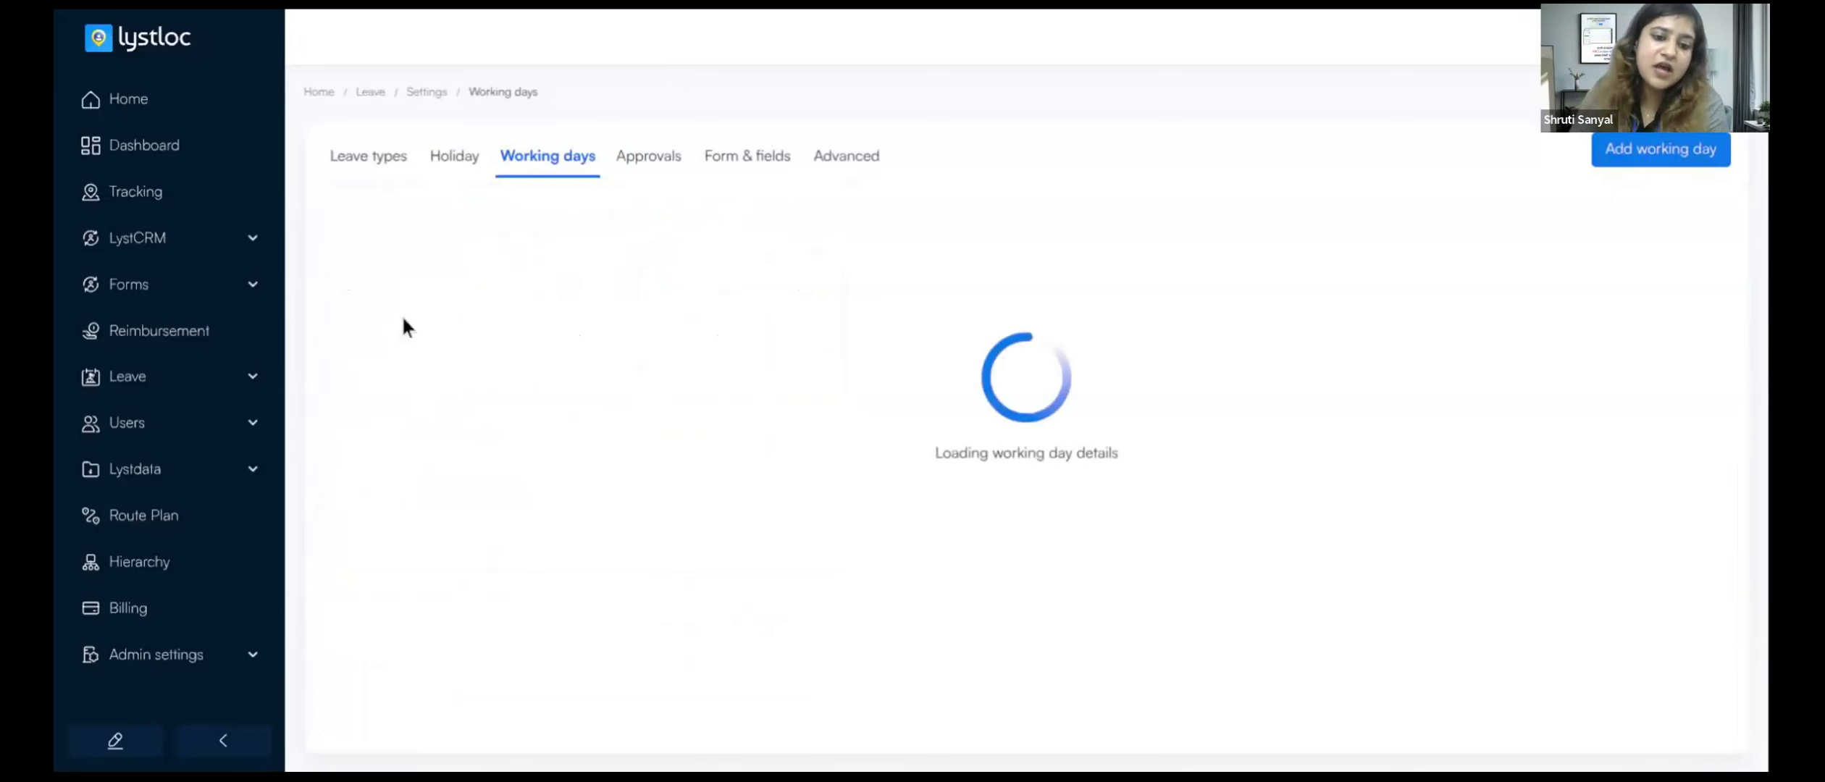
# In the leave approval settings for all leave types, set the first-level approver to a specific person, the Admin user
pyautogui.click(644, 161)
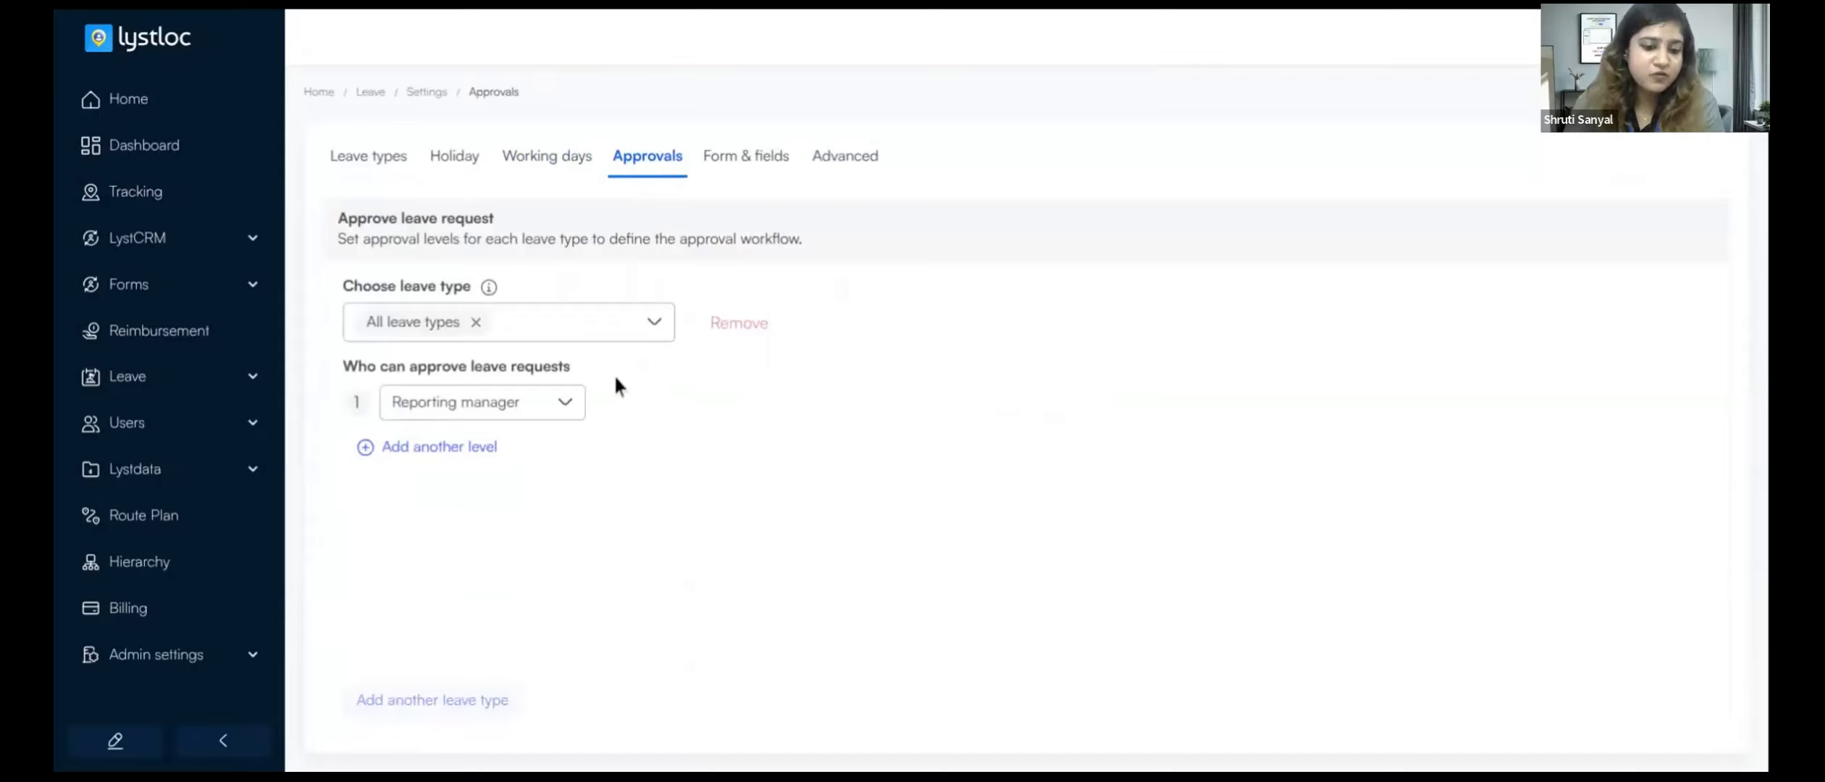
pyautogui.click(590, 339)
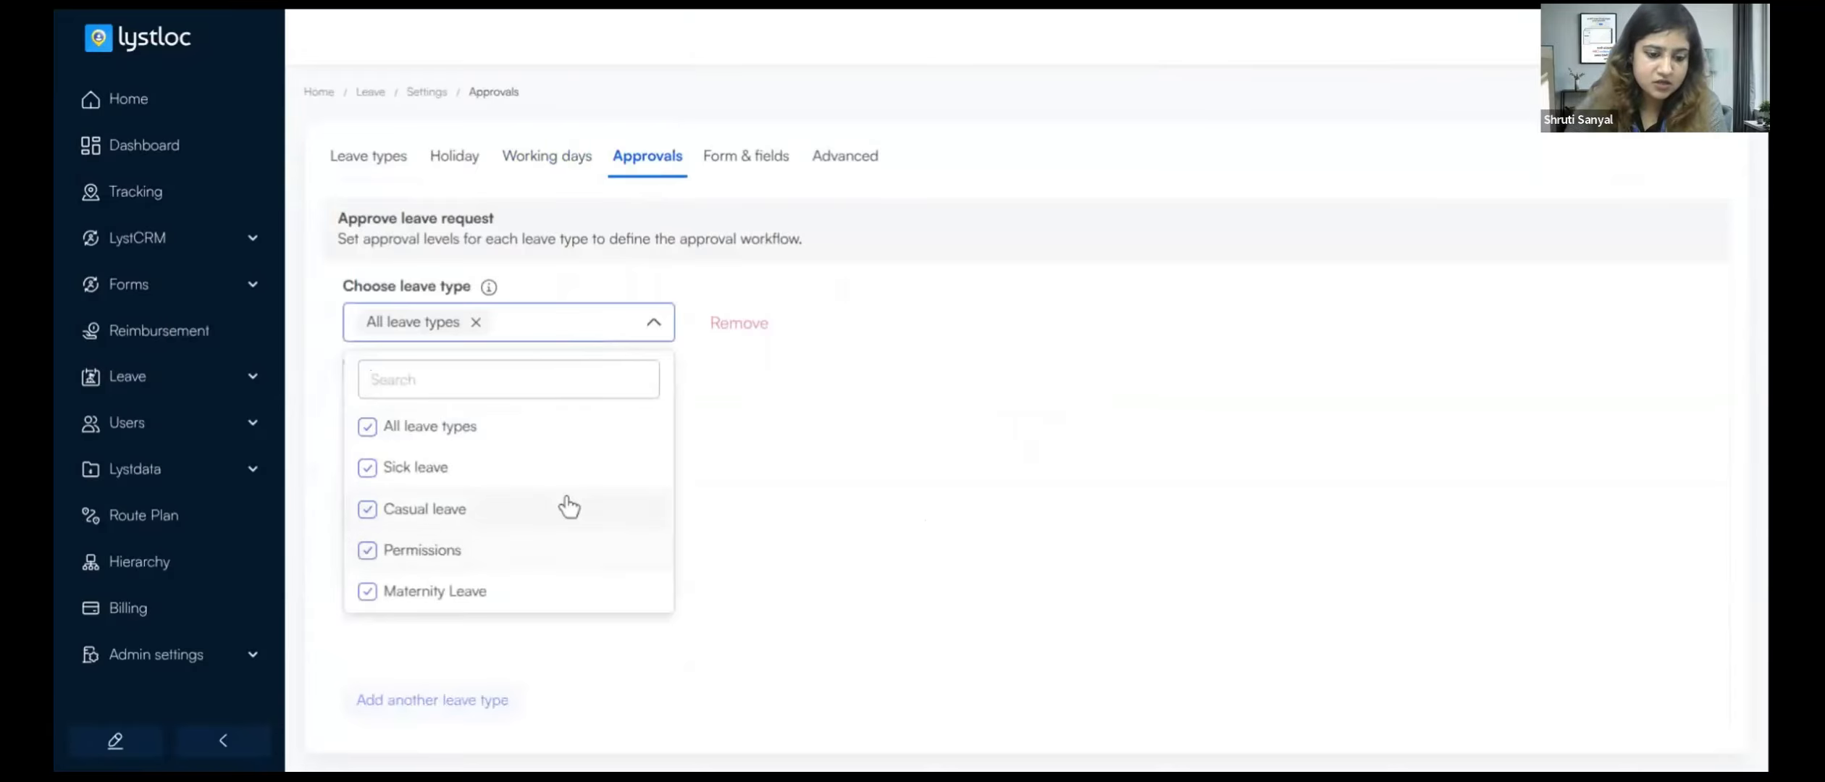
pyautogui.click(830, 435)
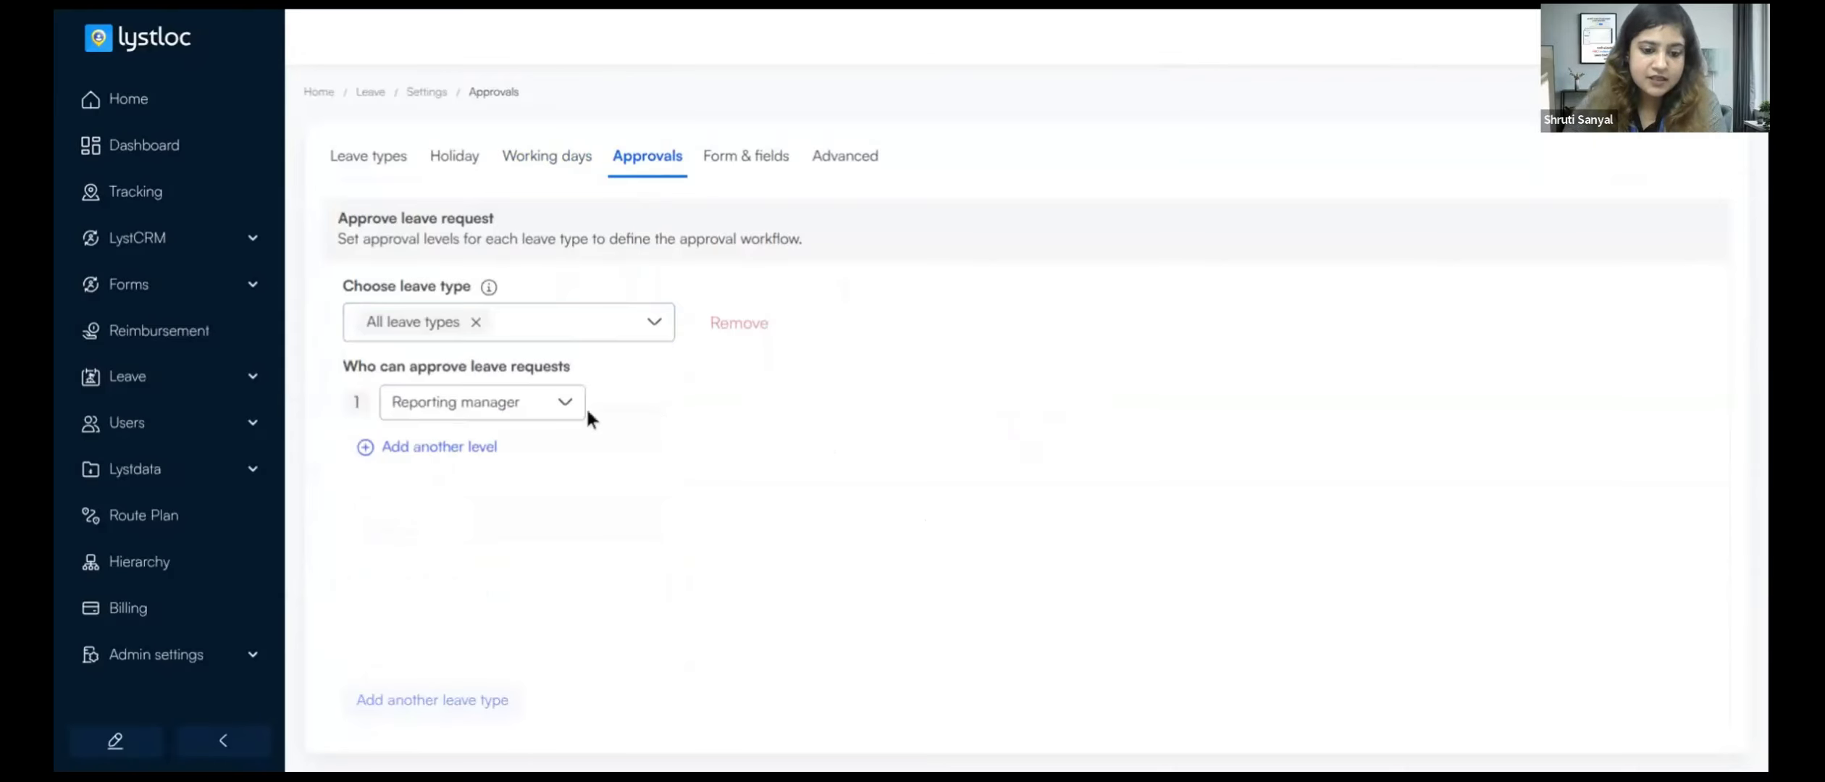
pyautogui.click(502, 418)
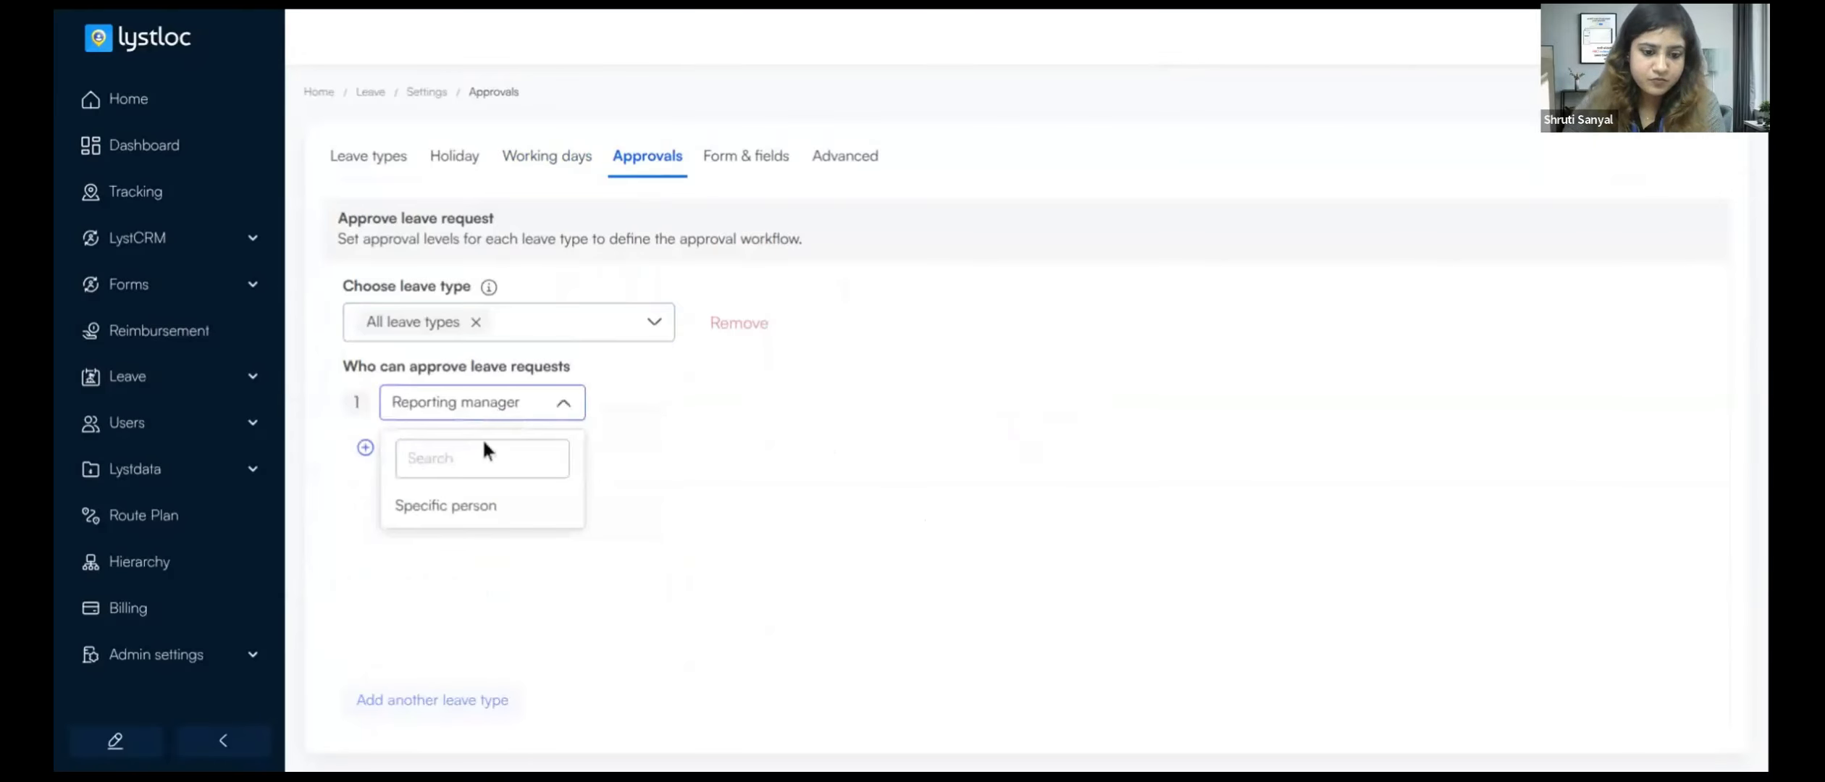
pyautogui.click(461, 506)
pyautogui.click(675, 400)
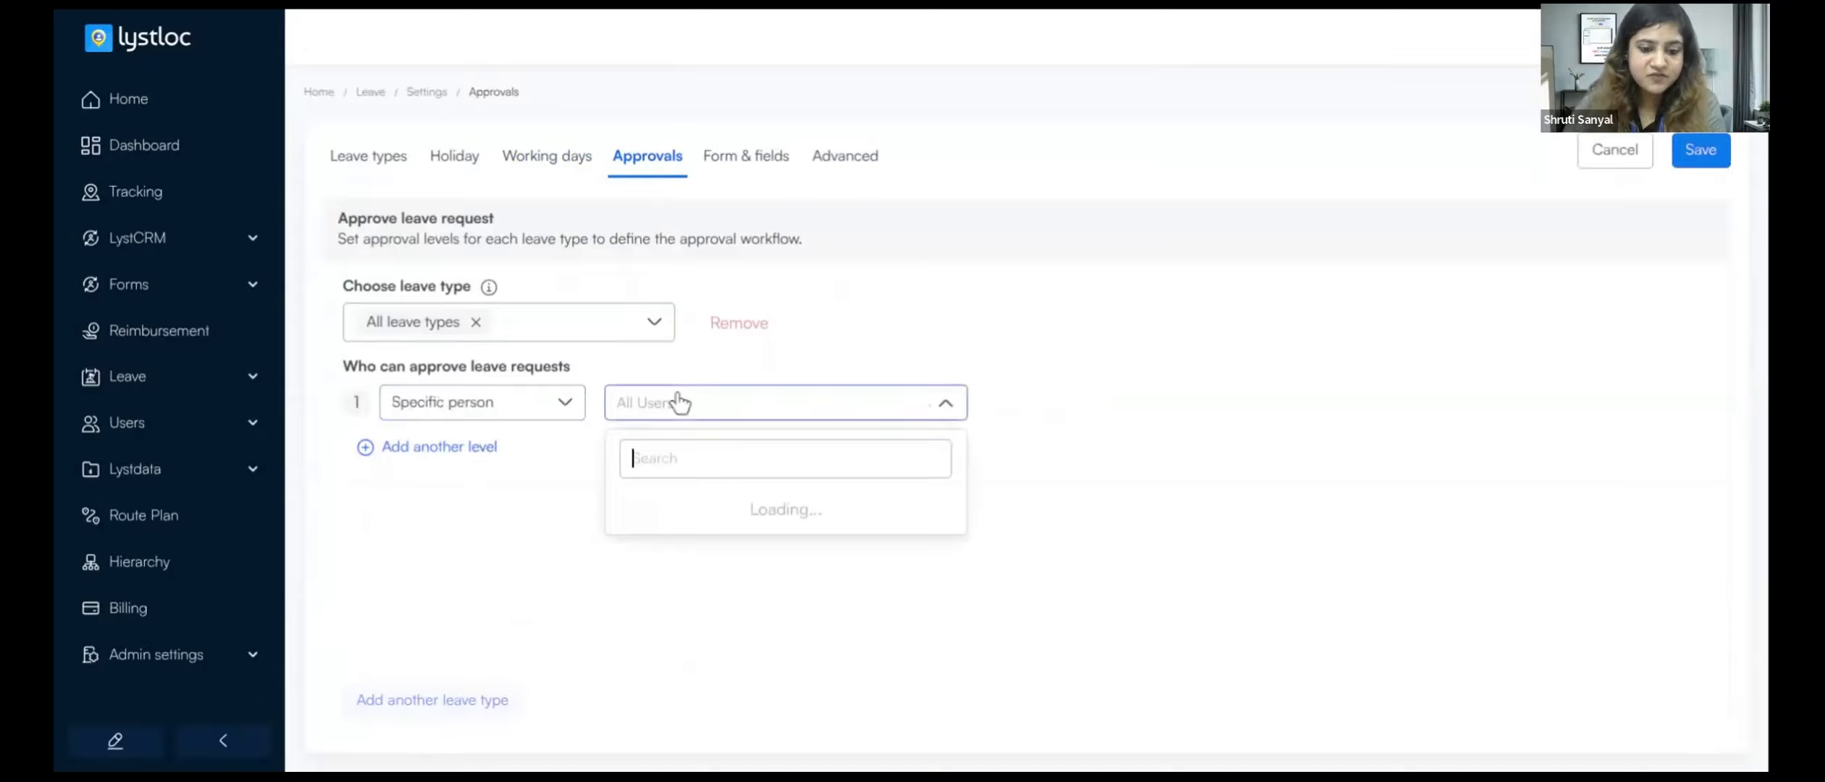
pyautogui.click(698, 522)
# Add a second approval level with the third-listed employee as specific person, remove the extra third level and save the approval workflow
pyautogui.click(467, 447)
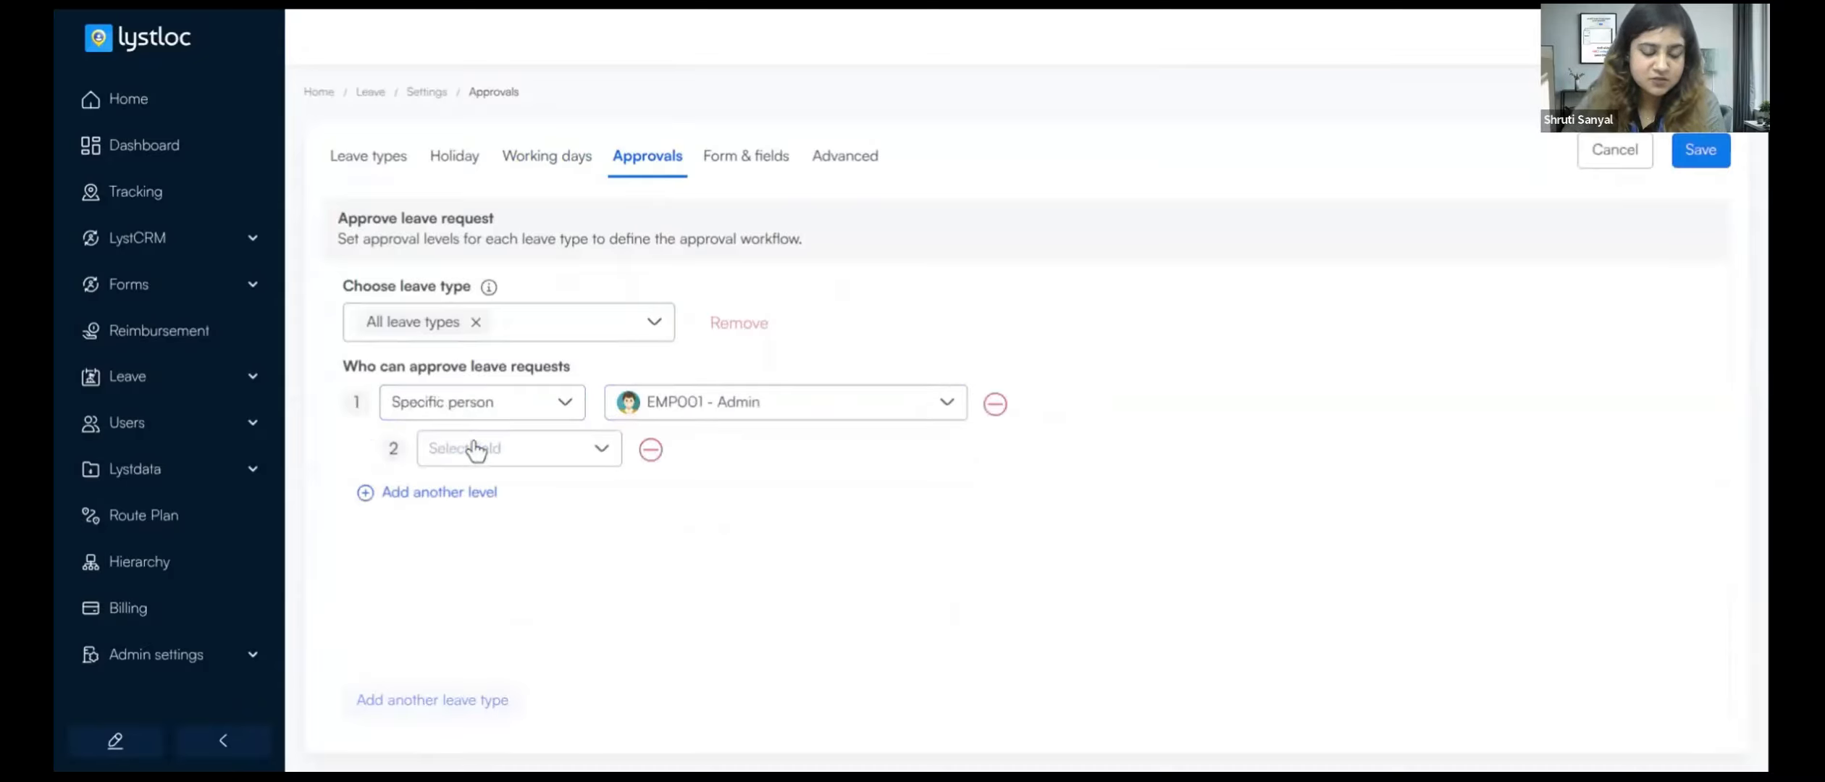
pyautogui.click(482, 493)
pyautogui.click(581, 454)
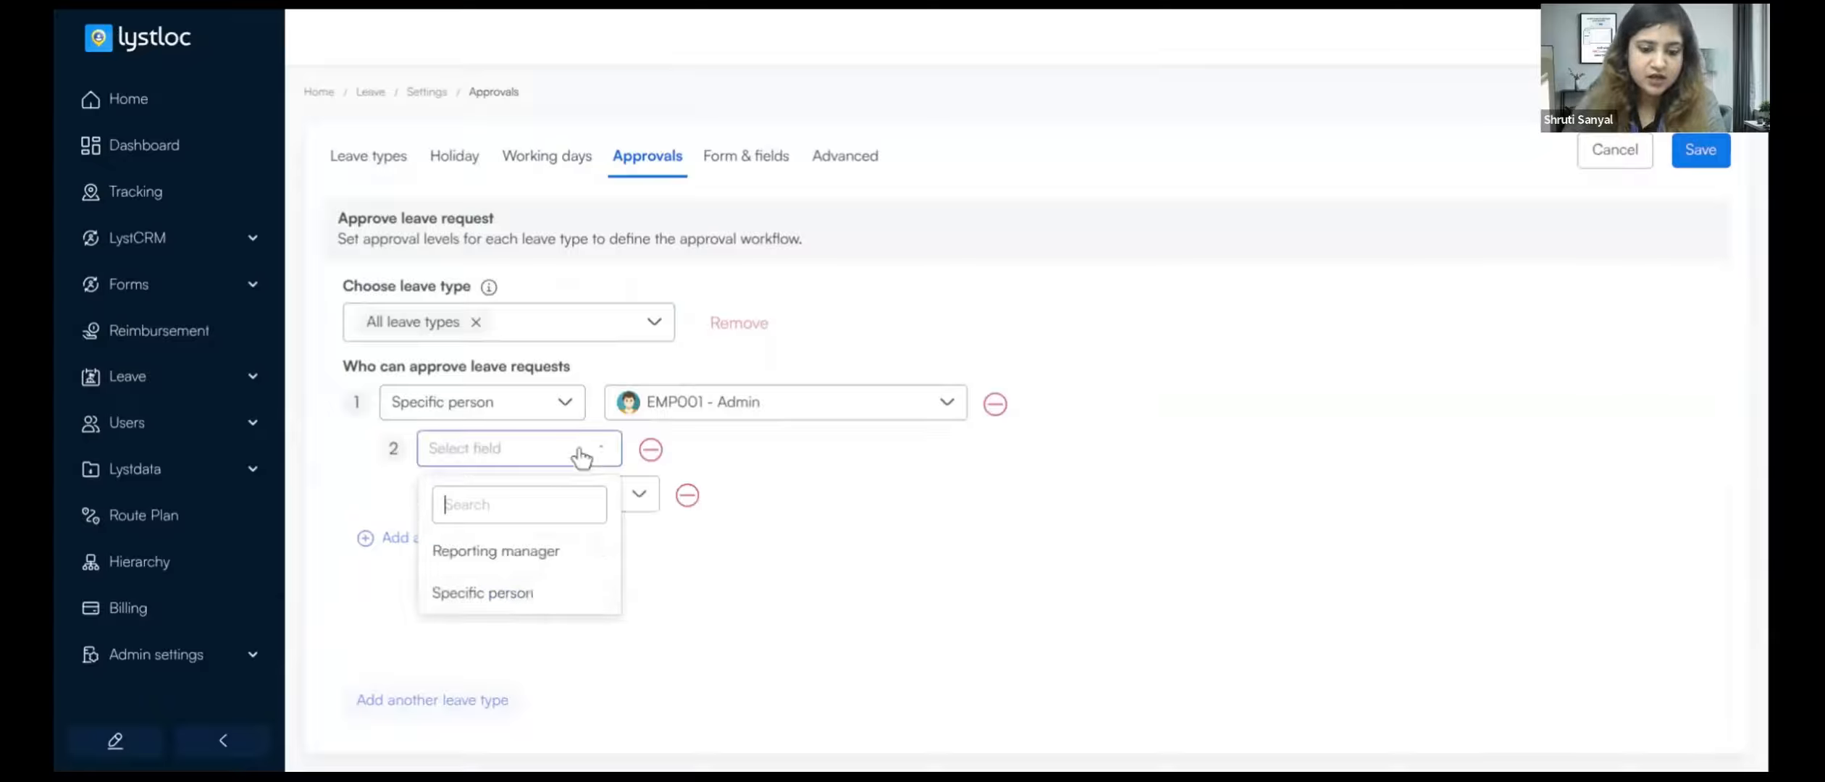
pyautogui.click(528, 592)
pyautogui.click(843, 449)
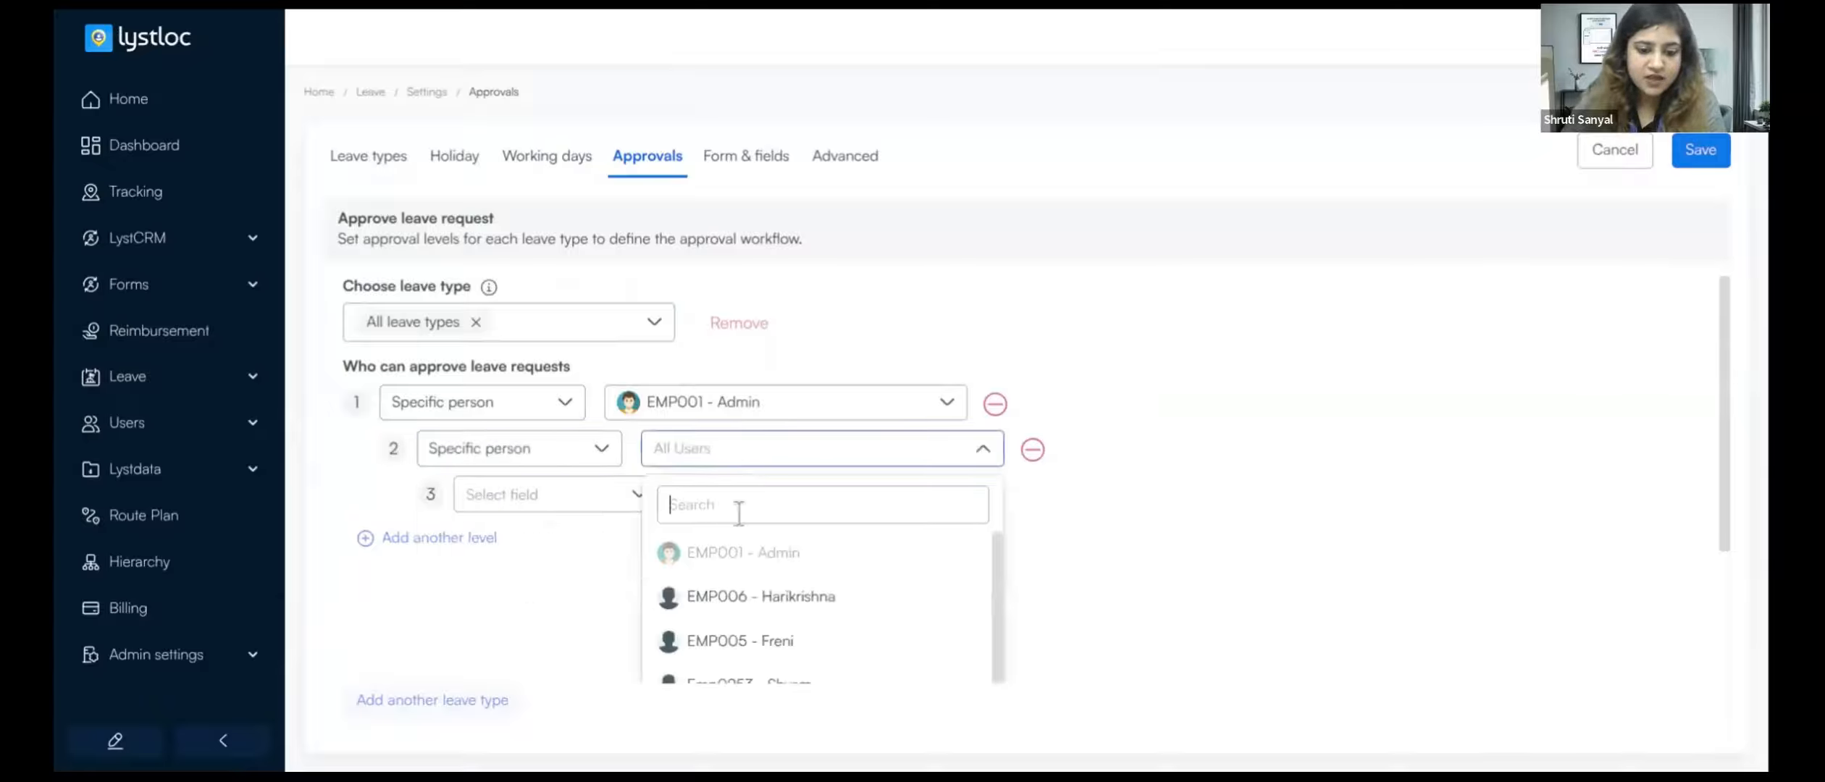
pyautogui.click(735, 642)
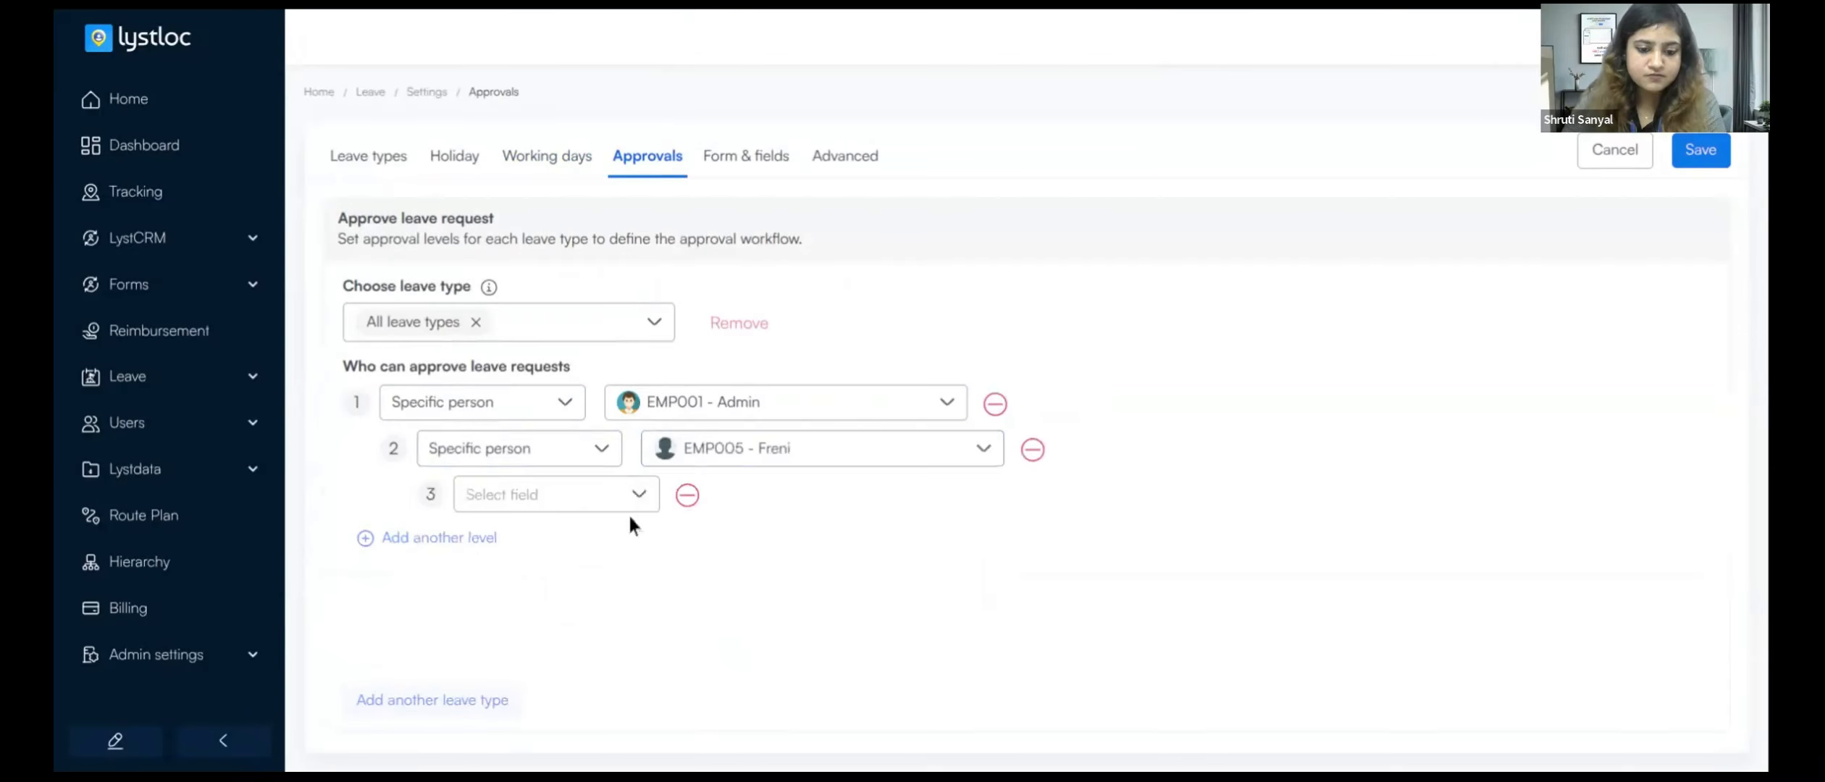
pyautogui.click(688, 497)
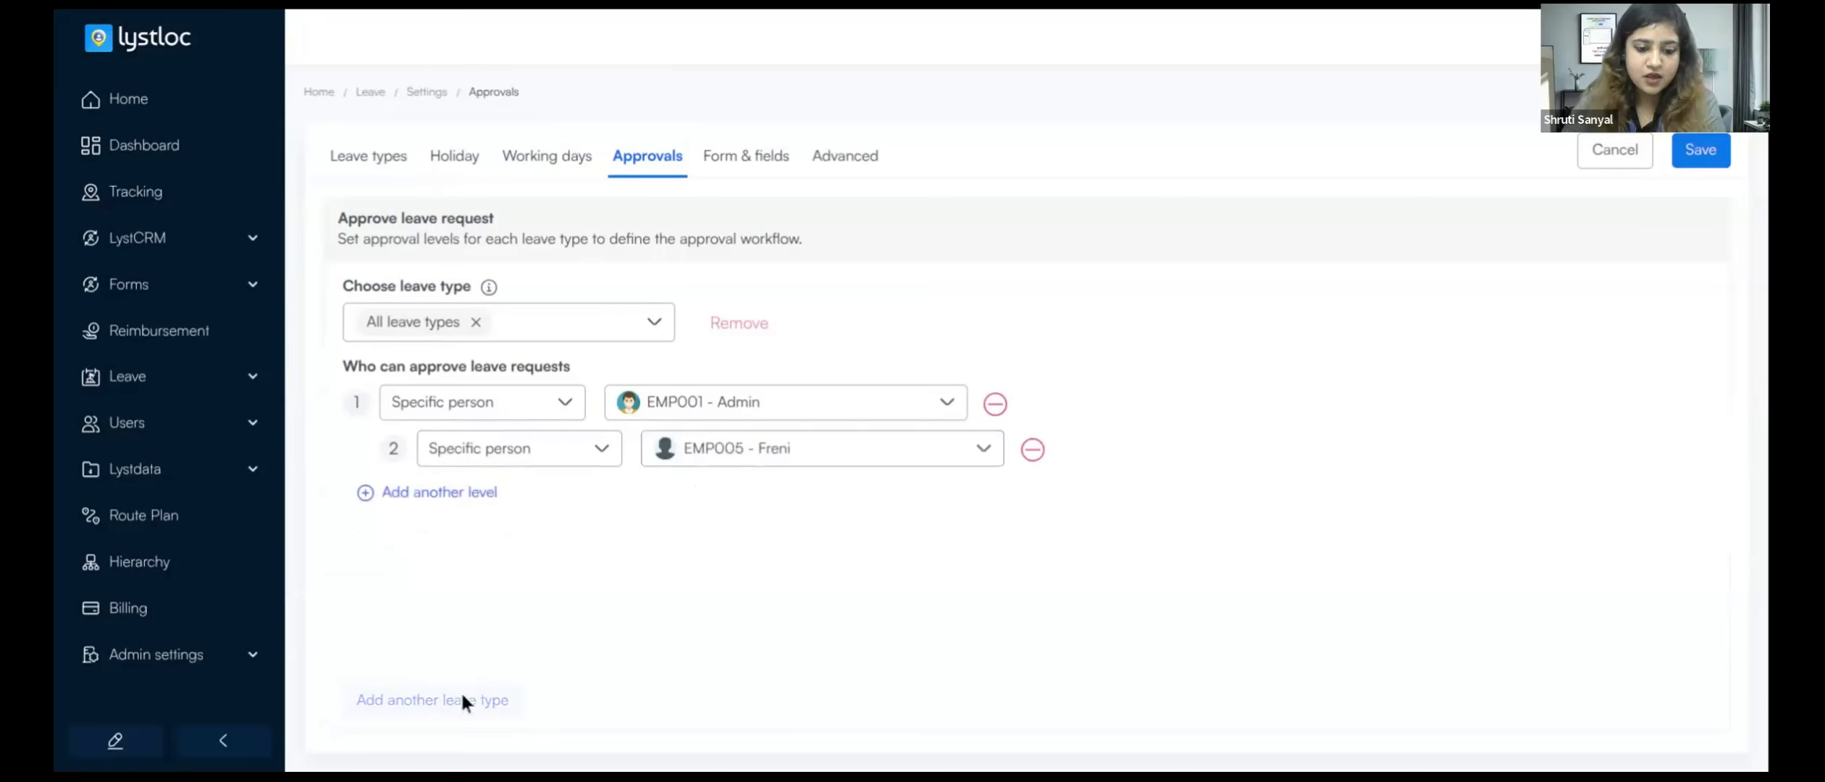
pyautogui.click(1681, 151)
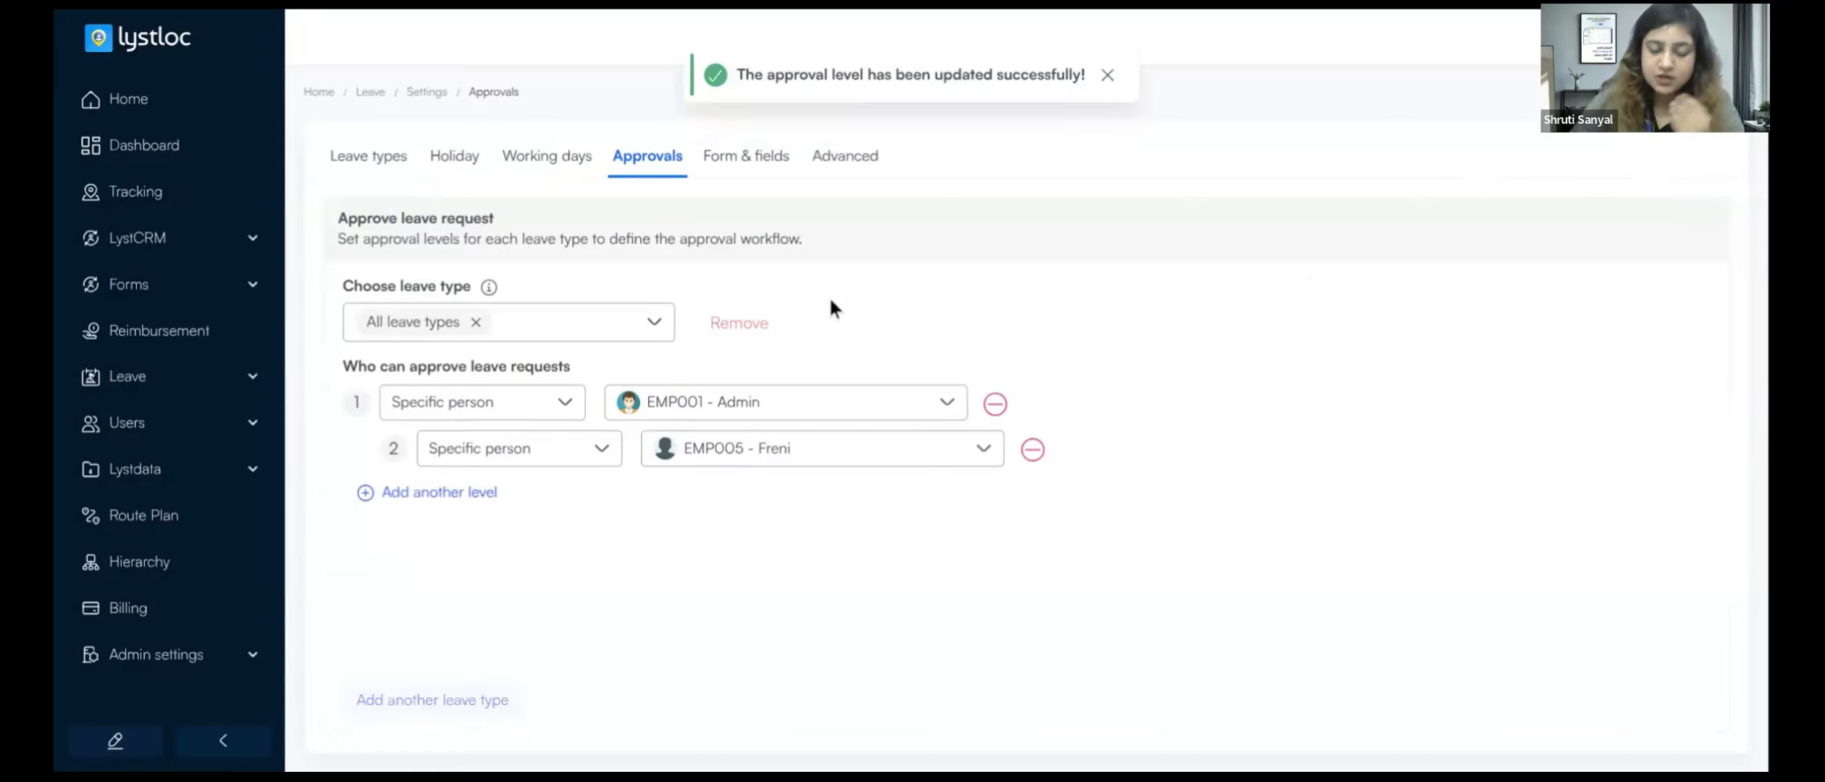
# Open the Leave form for editing in the form and fields settings and examine its existing fields
pyautogui.click(746, 166)
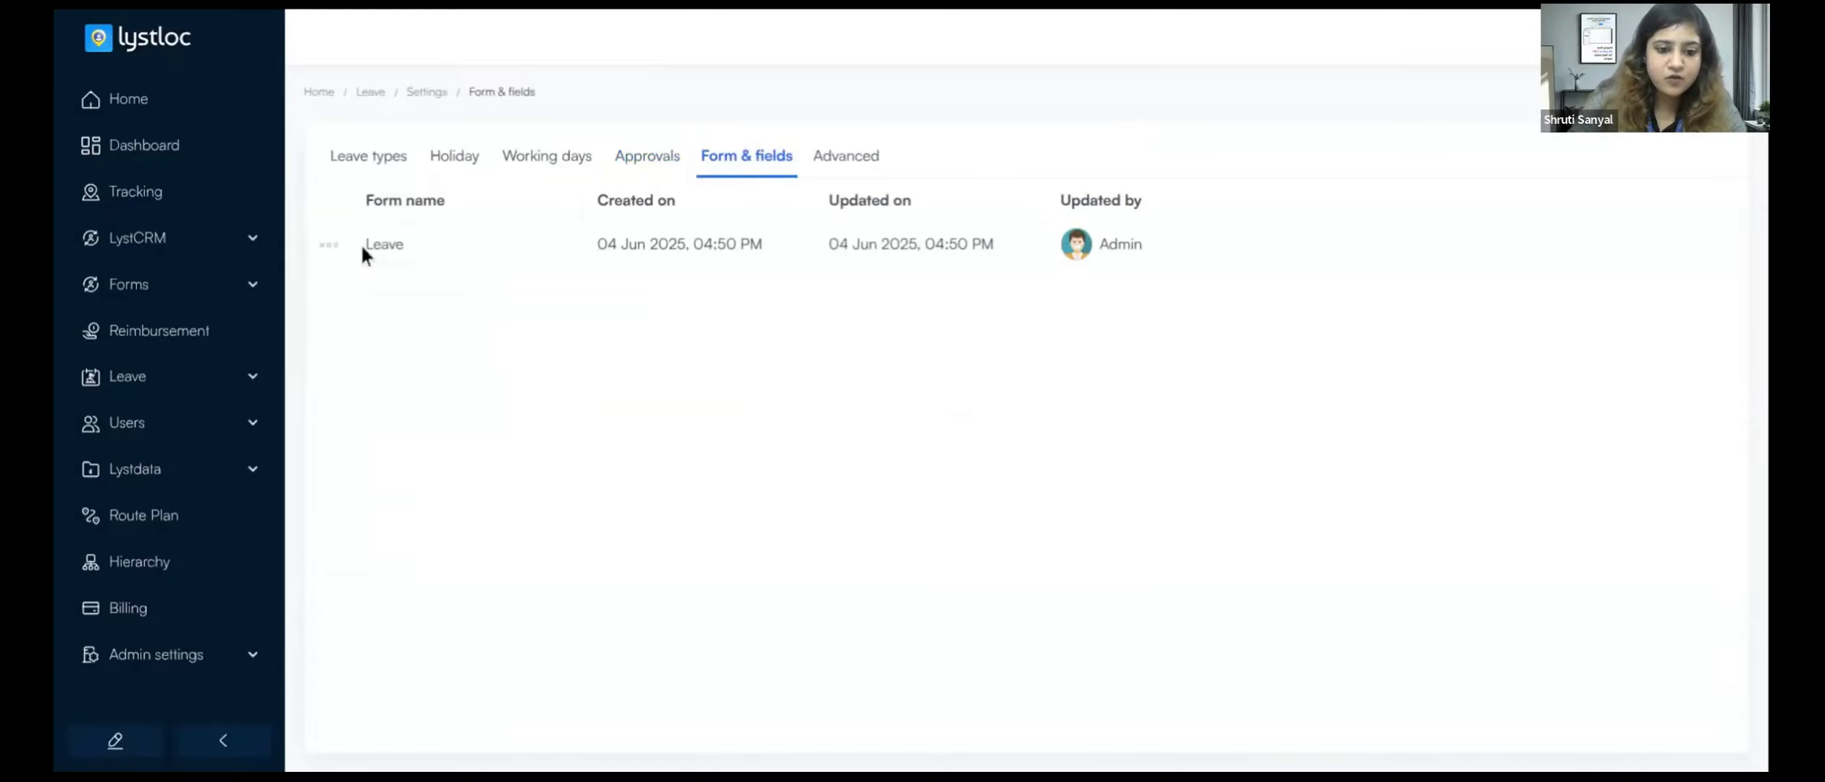
pyautogui.click(335, 250)
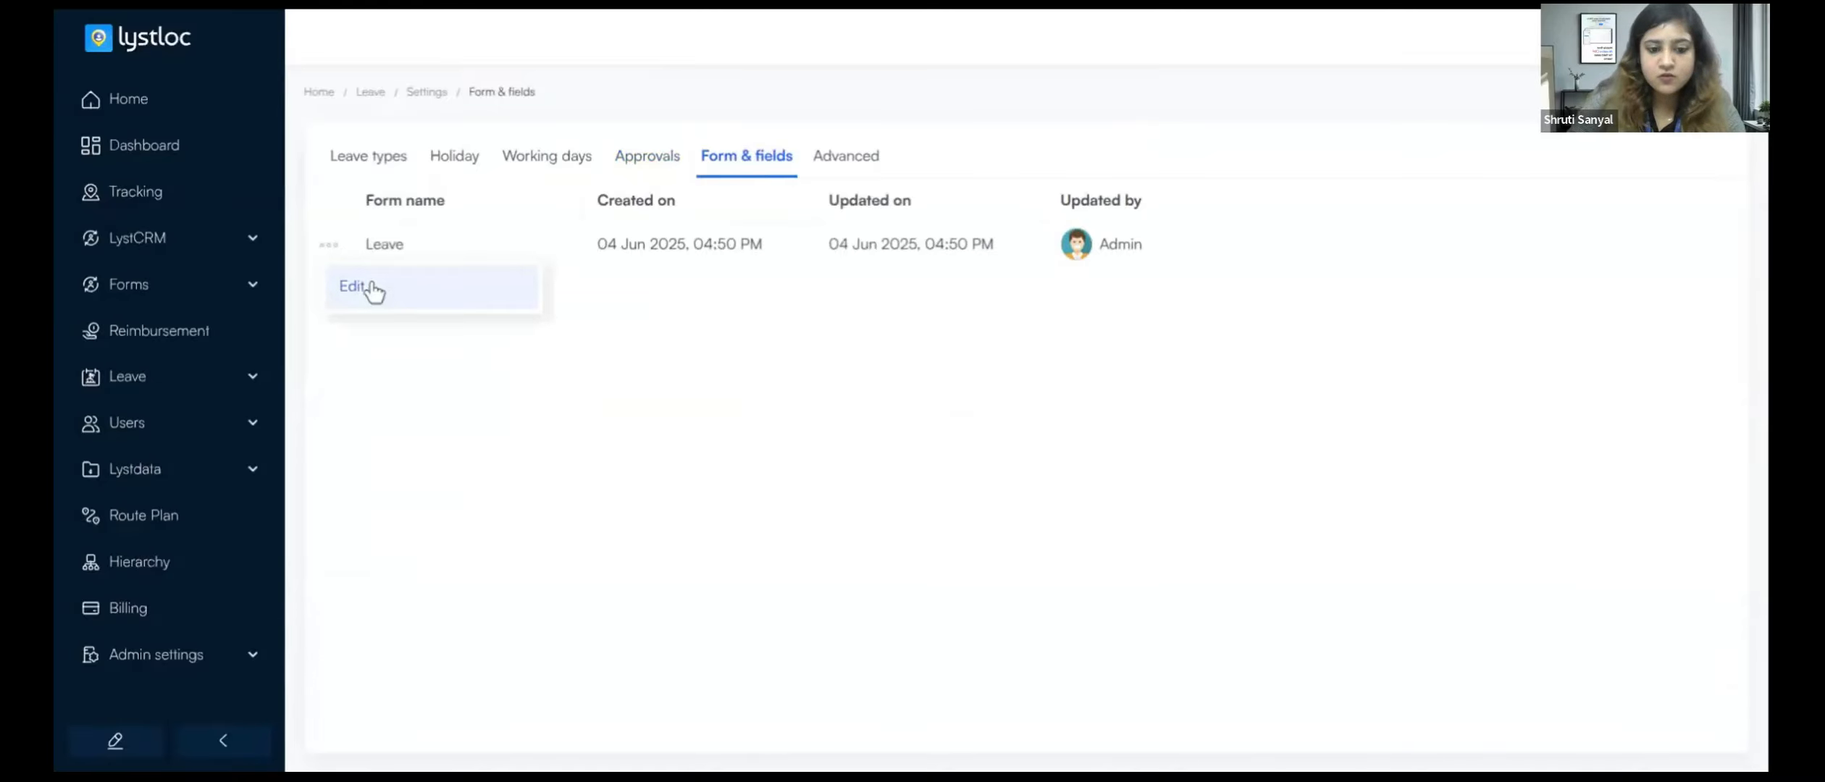
pyautogui.click(368, 289)
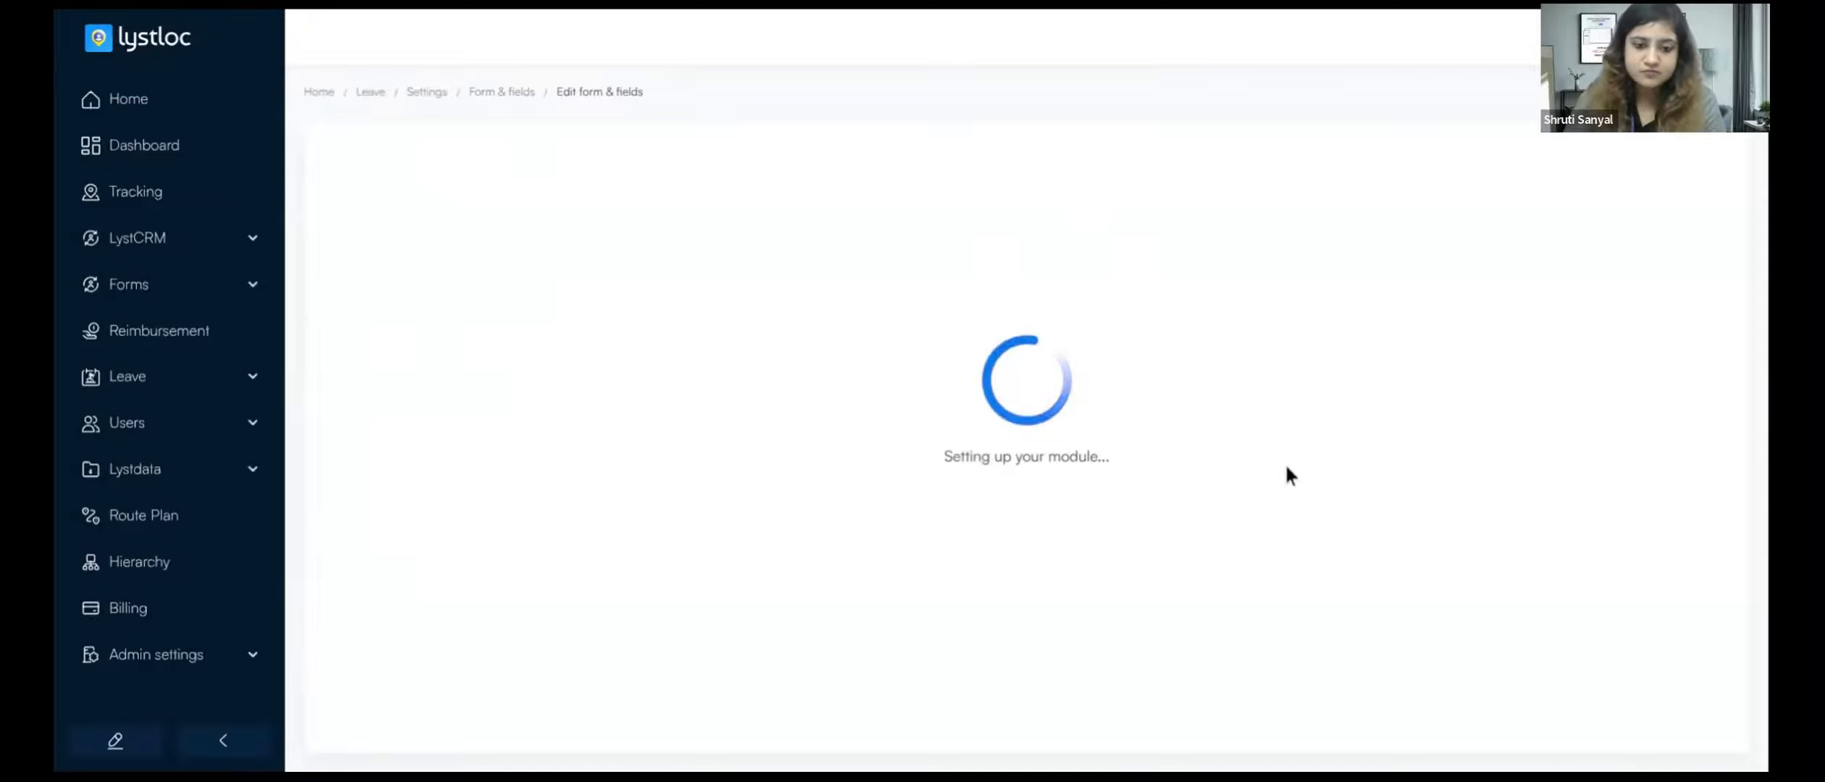
pyautogui.scroll(-8, 892, 470)
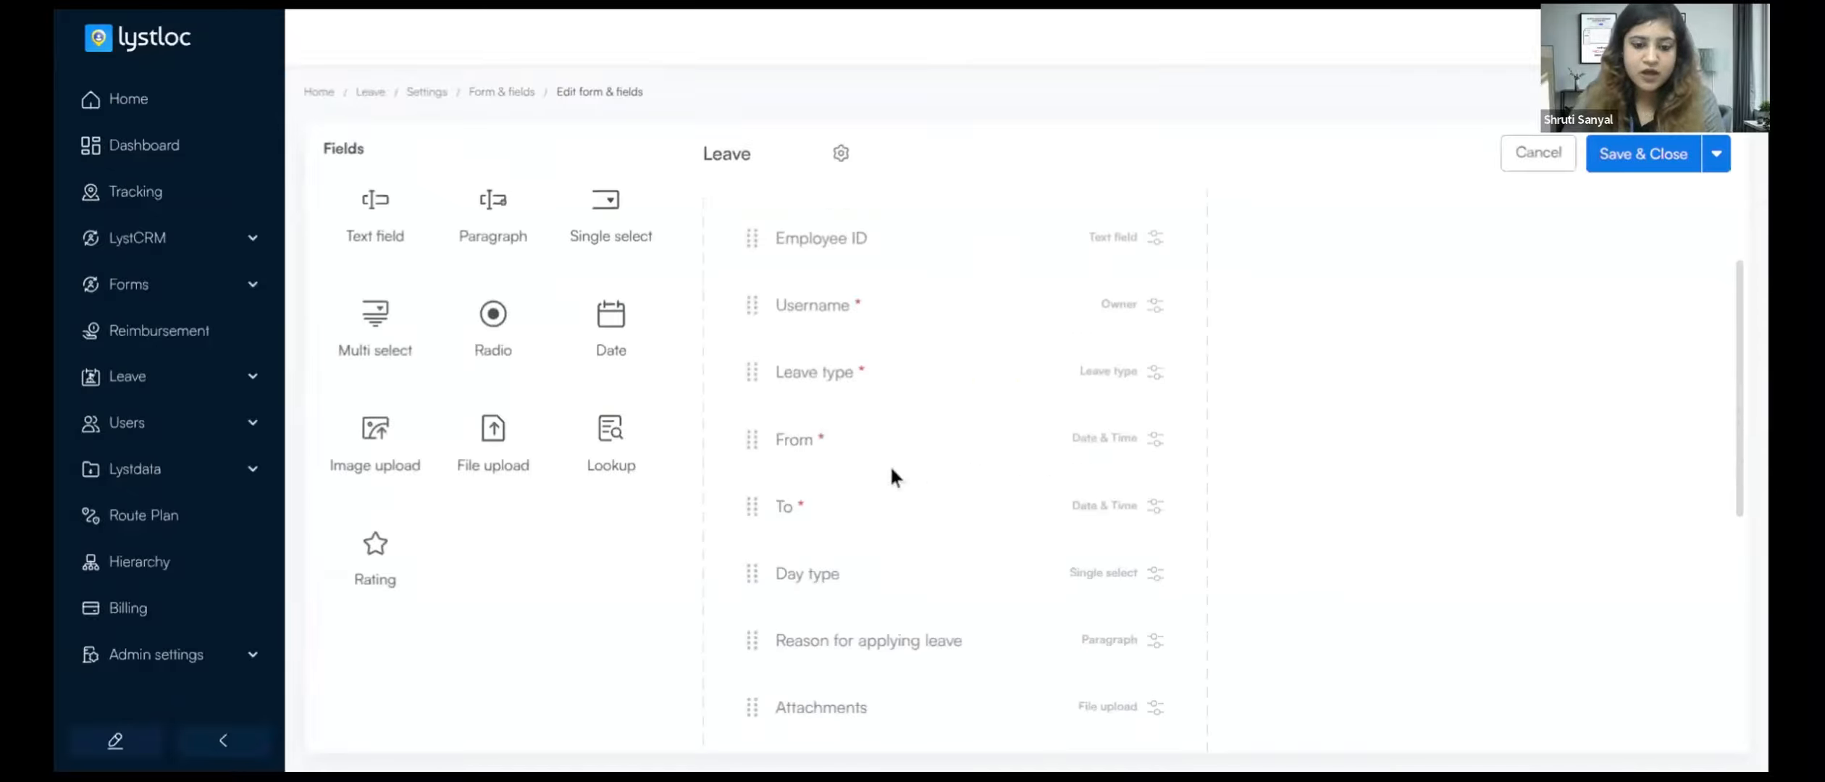
pyautogui.scroll(5, 894, 463)
pyautogui.scroll(3, 880, 417)
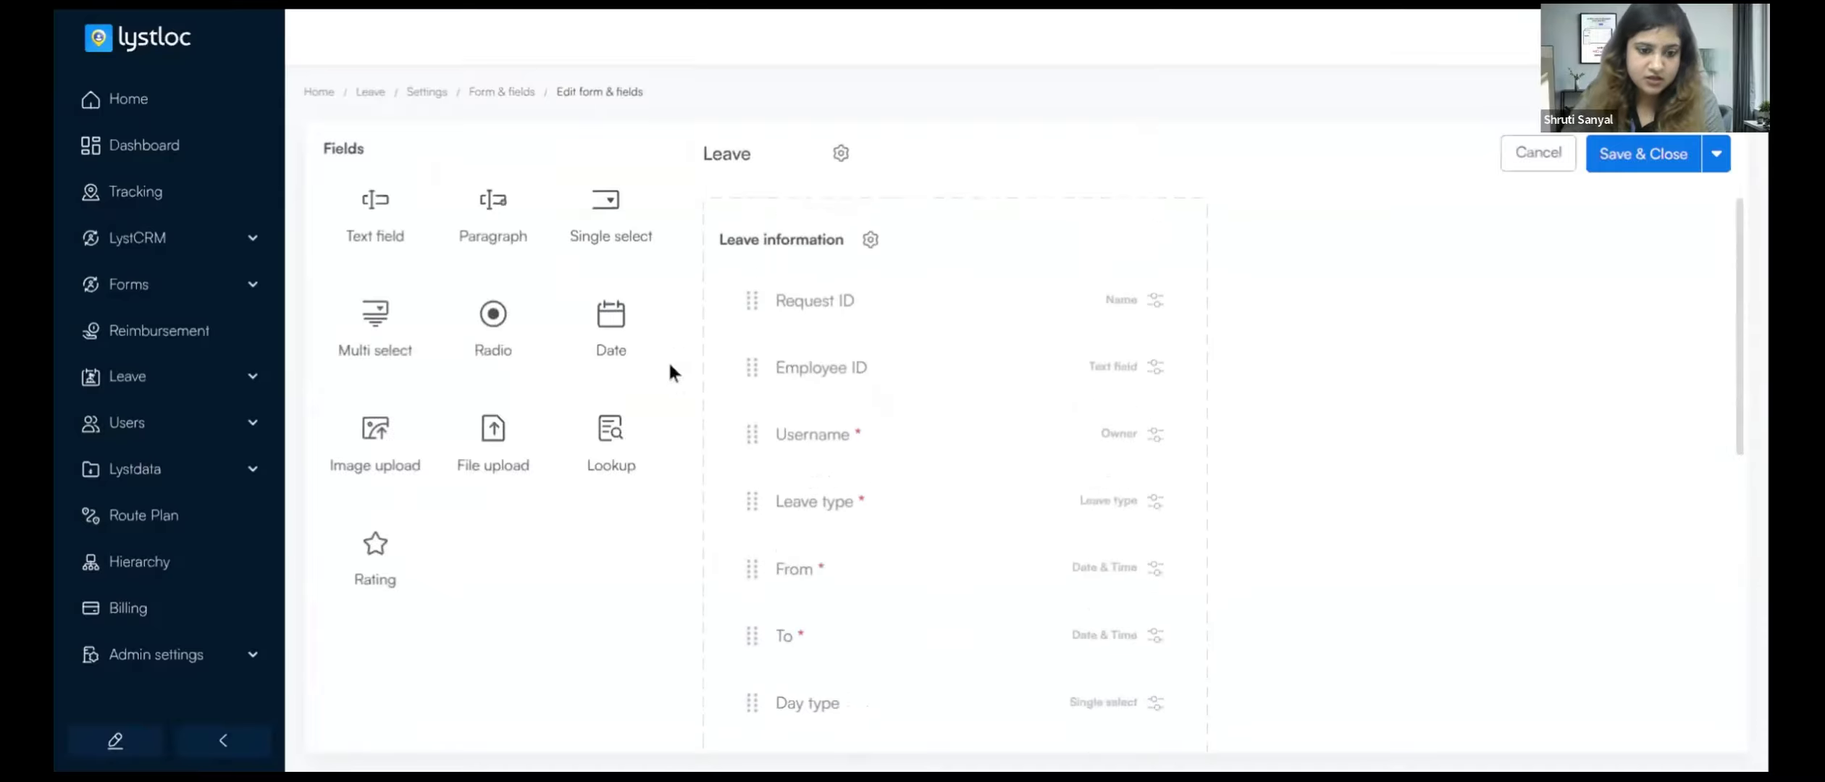
# Try adding a Date field above Request ID and a File upload field to the Leave form
pyautogui.moveTo(624, 343); pyautogui.dragTo(825, 377)
pyautogui.scroll(-10, 1045, 311)
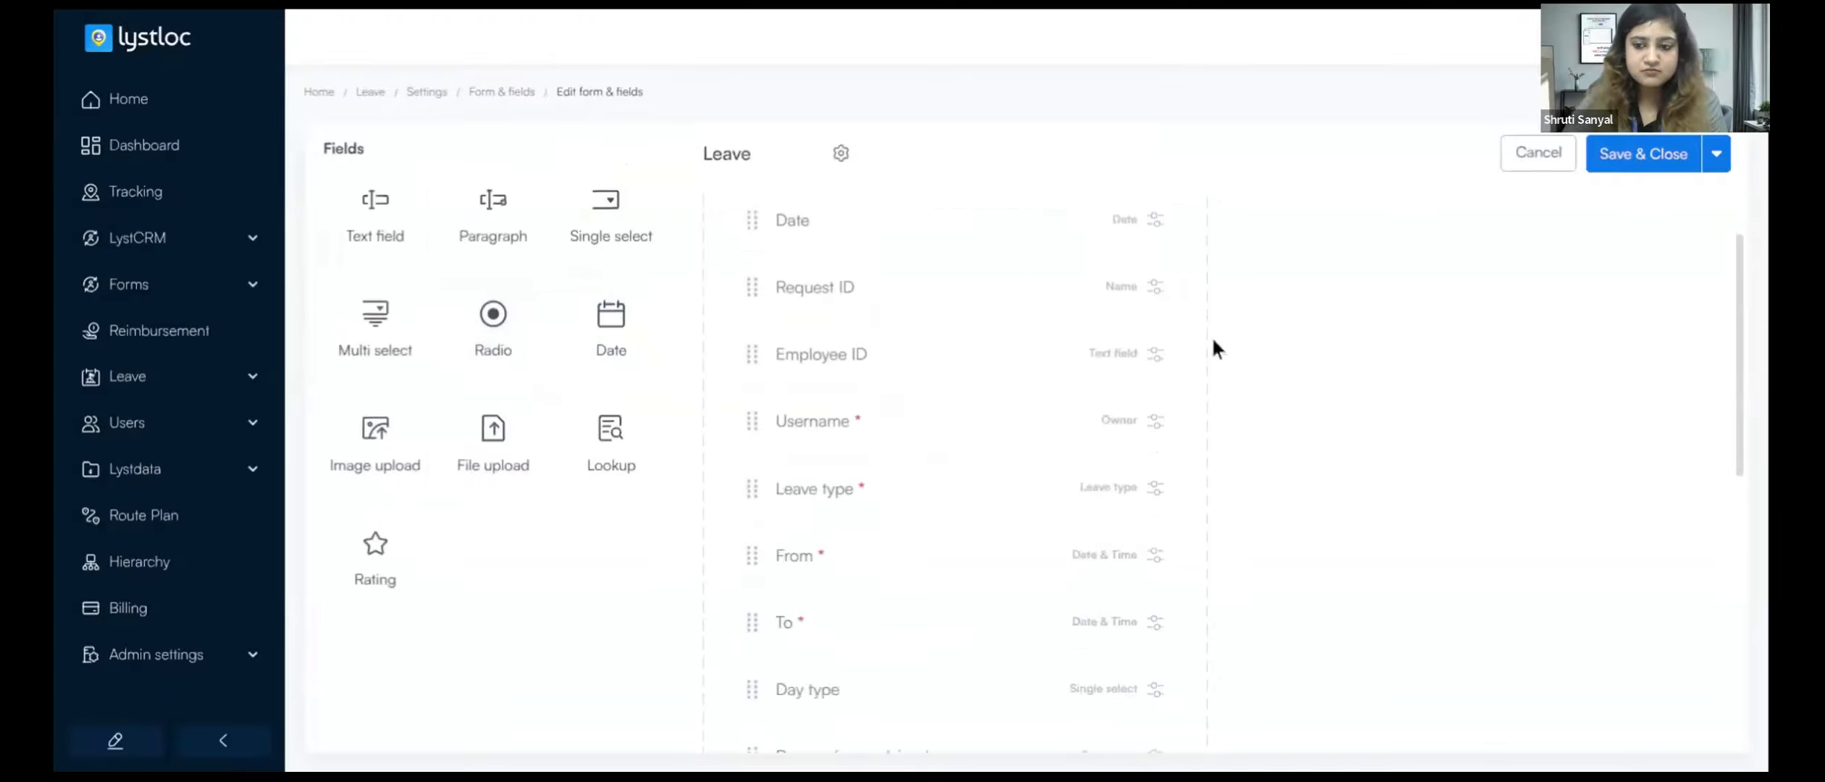
pyautogui.moveTo(472, 423); pyautogui.dragTo(914, 440)
pyautogui.scroll(10, 914, 347)
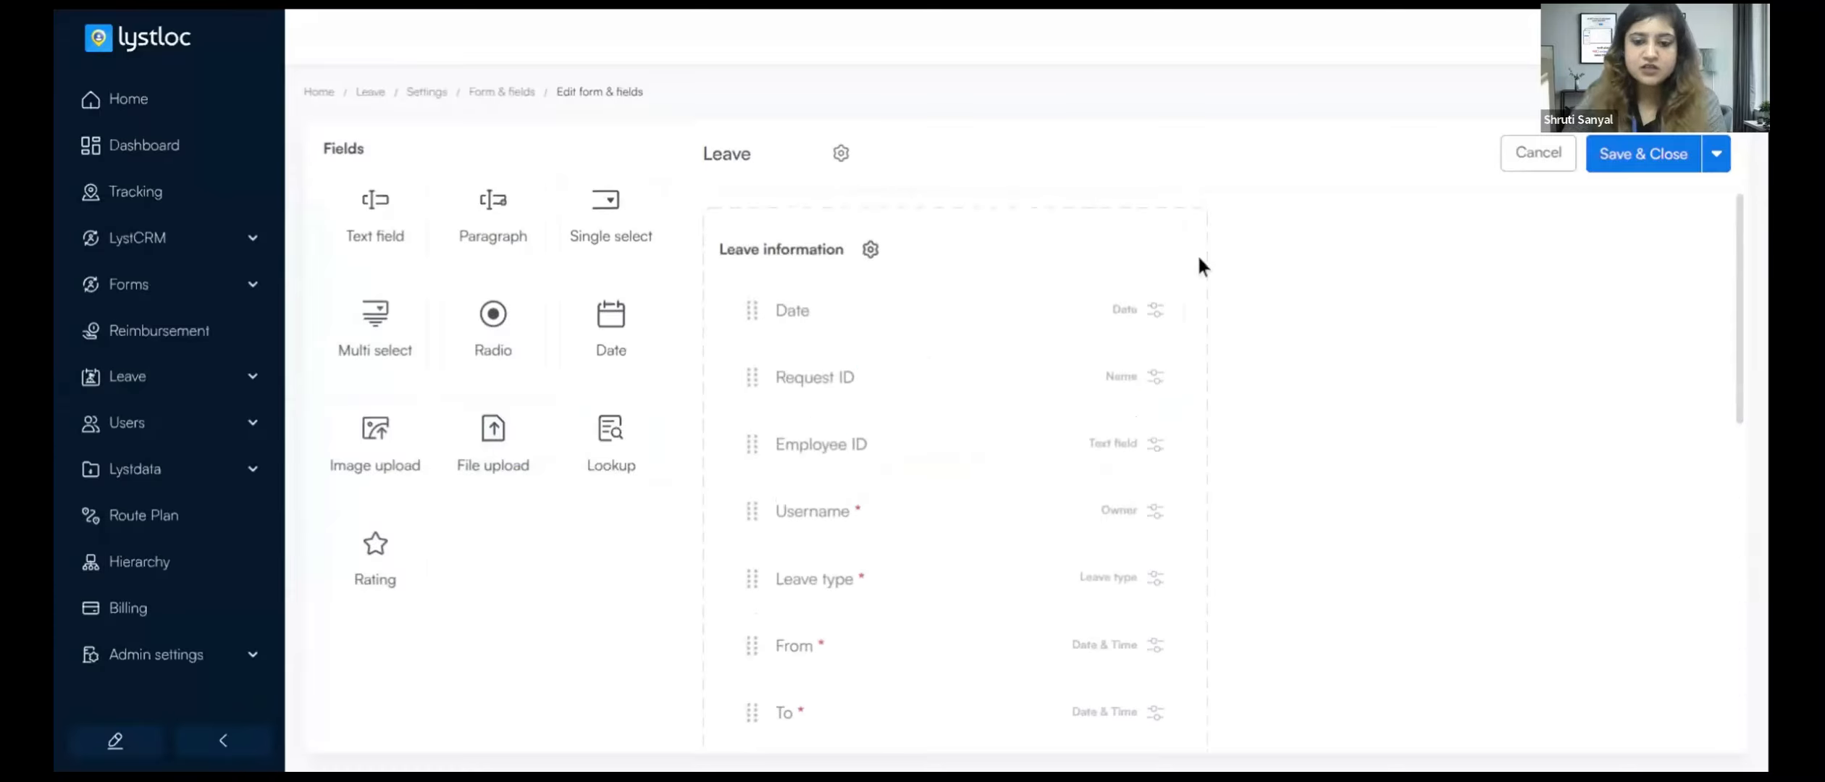
# Try to save the Leave form, and leave the form editor by discarding the unsaved changes
pyautogui.click(1663, 167)
pyautogui.click(1069, 74)
pyautogui.click(1553, 163)
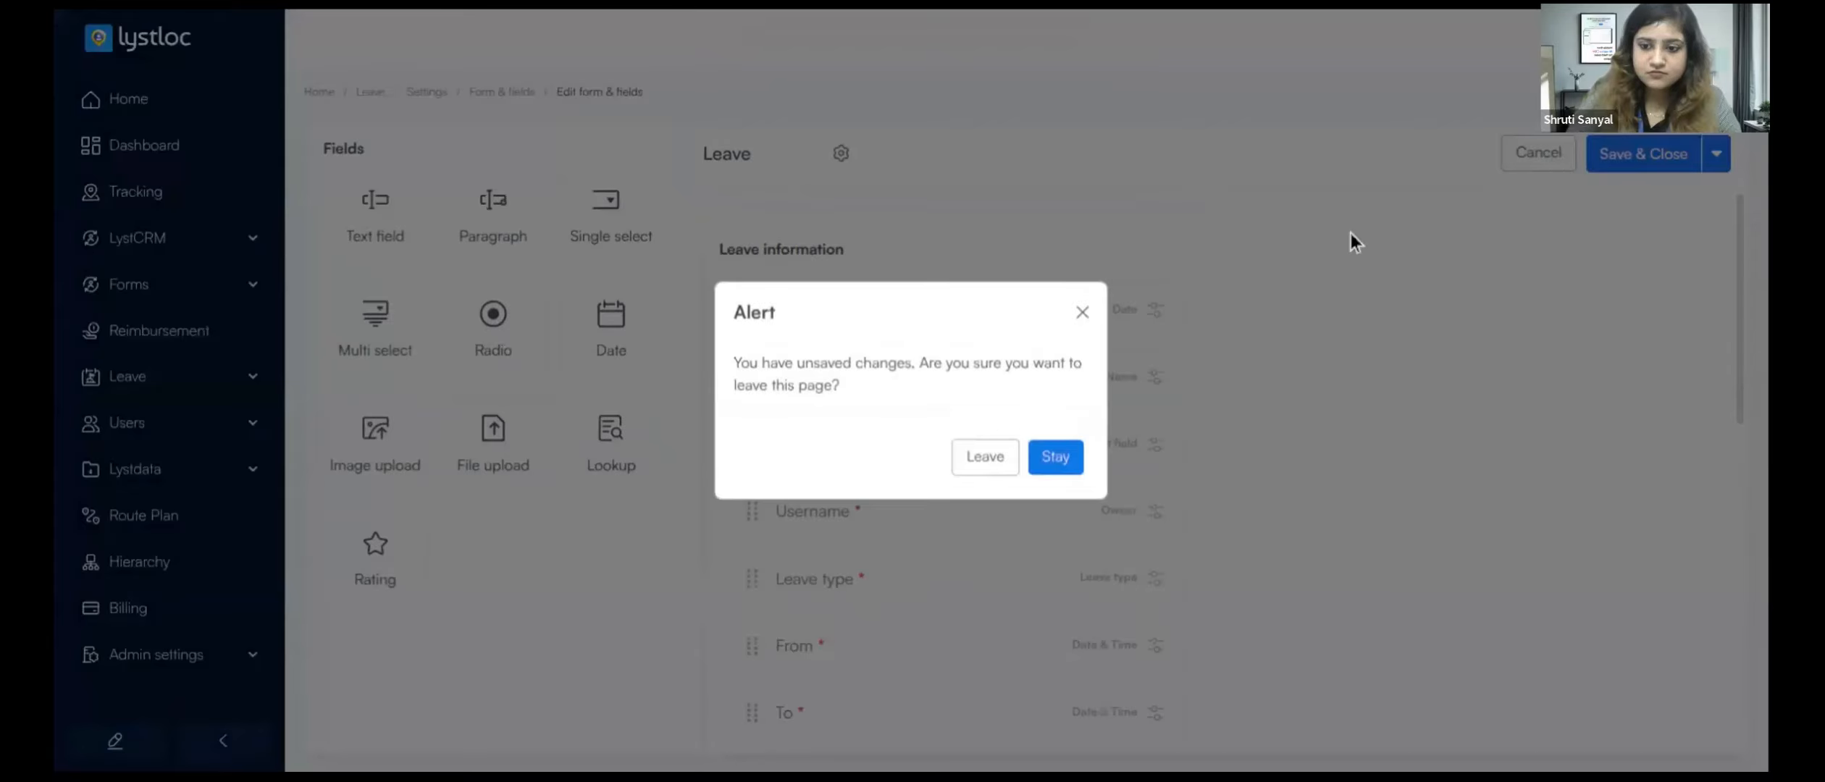
pyautogui.click(985, 464)
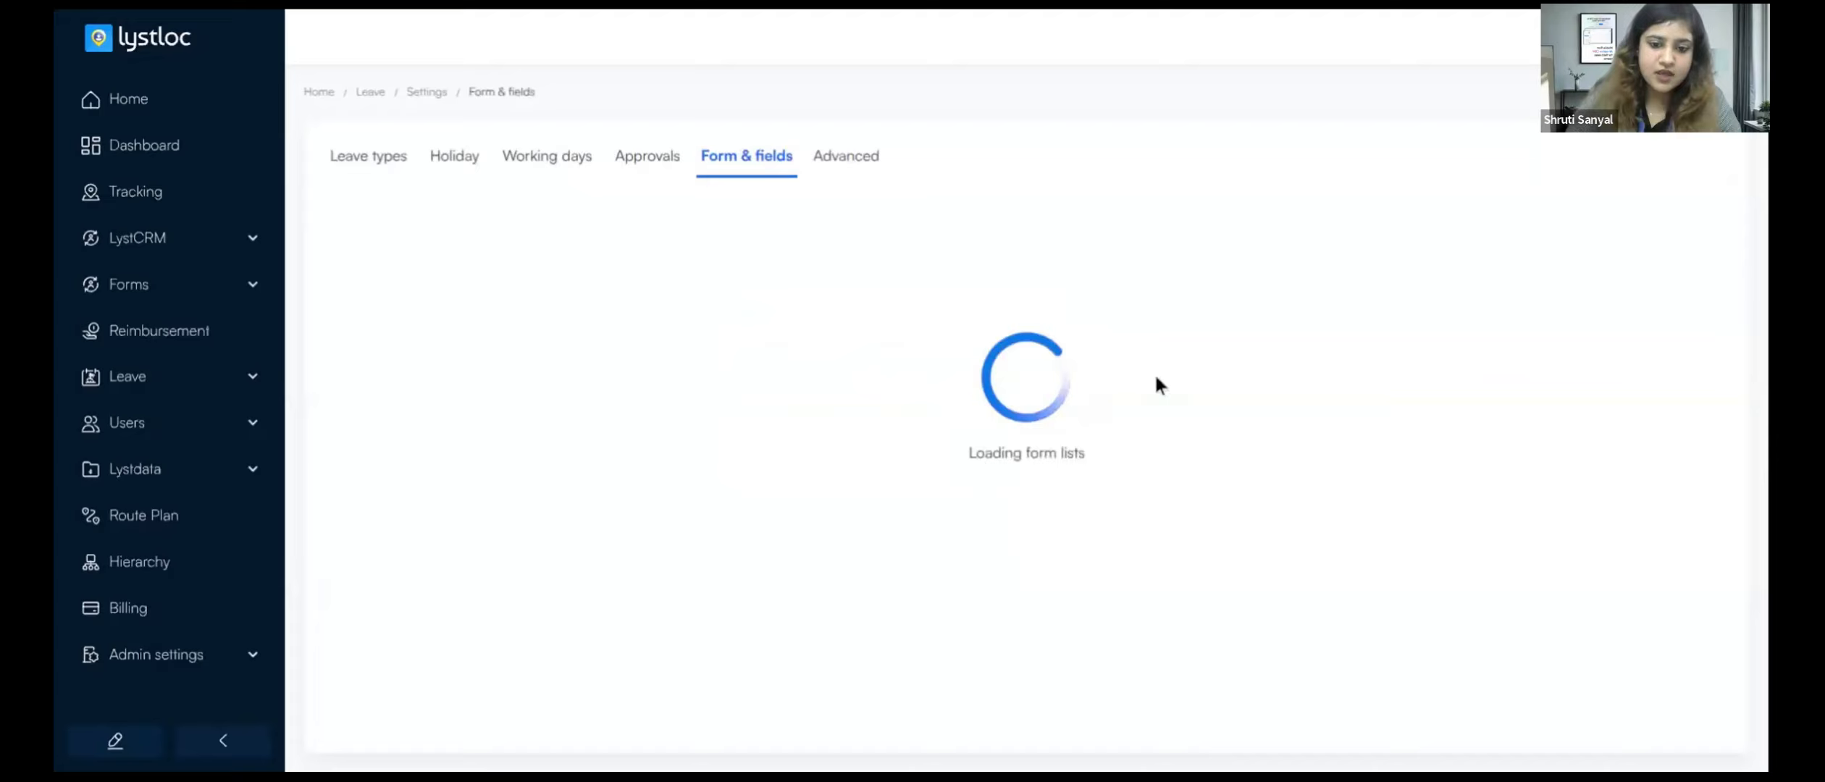
# In the advanced leave settings, keep the DD-MMM-YYYY date format and set the time format to 24 hrs and the calendar year to Apr - Mar
pyautogui.click(840, 156)
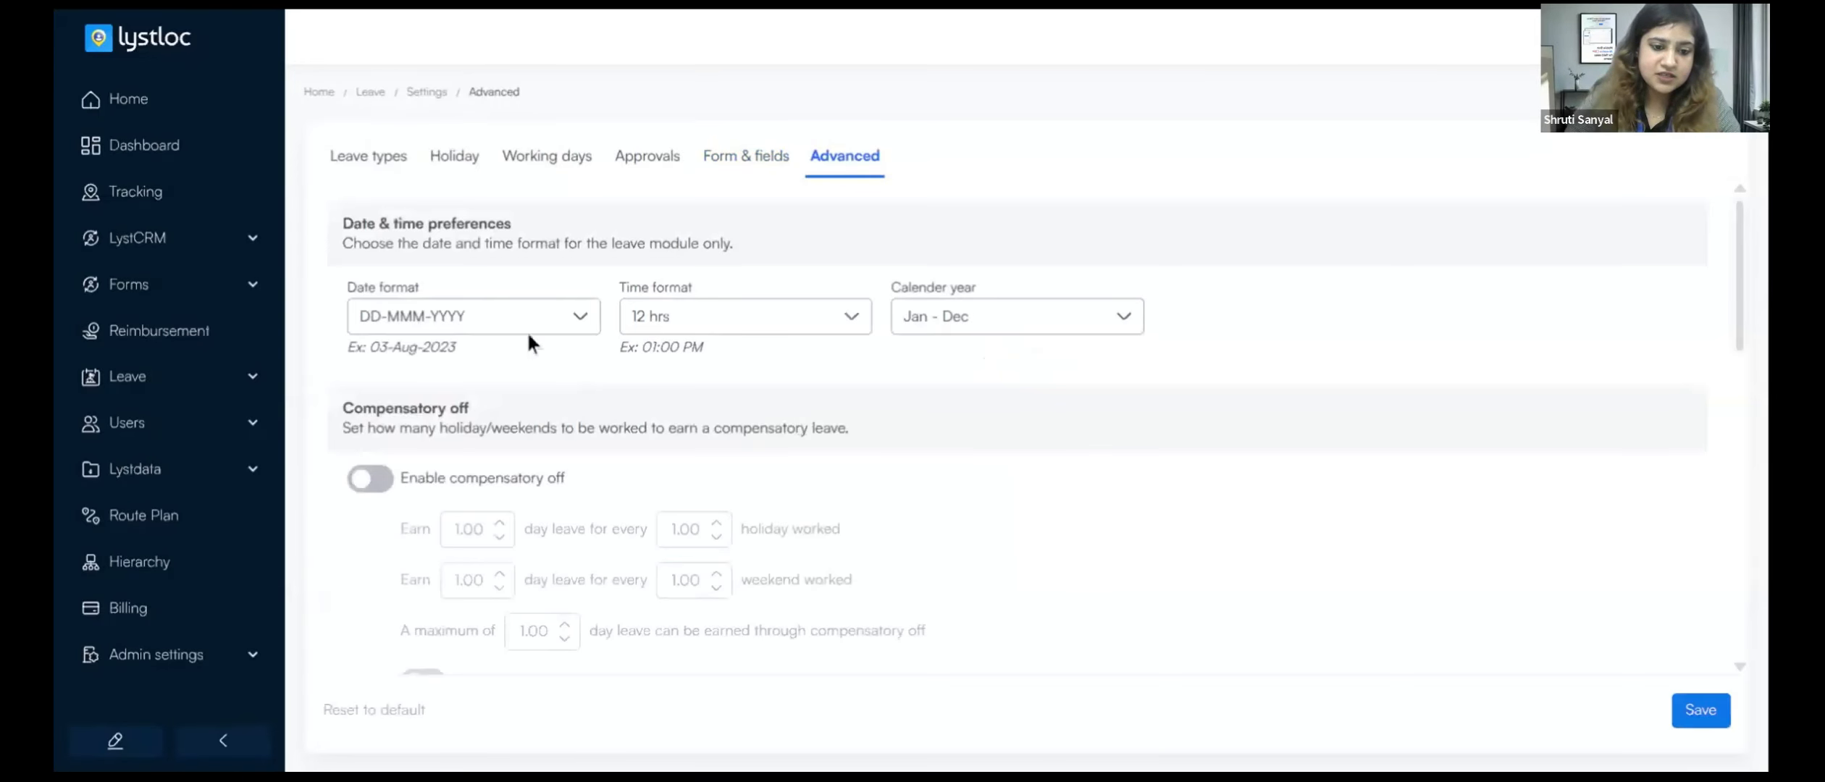
pyautogui.click(532, 316)
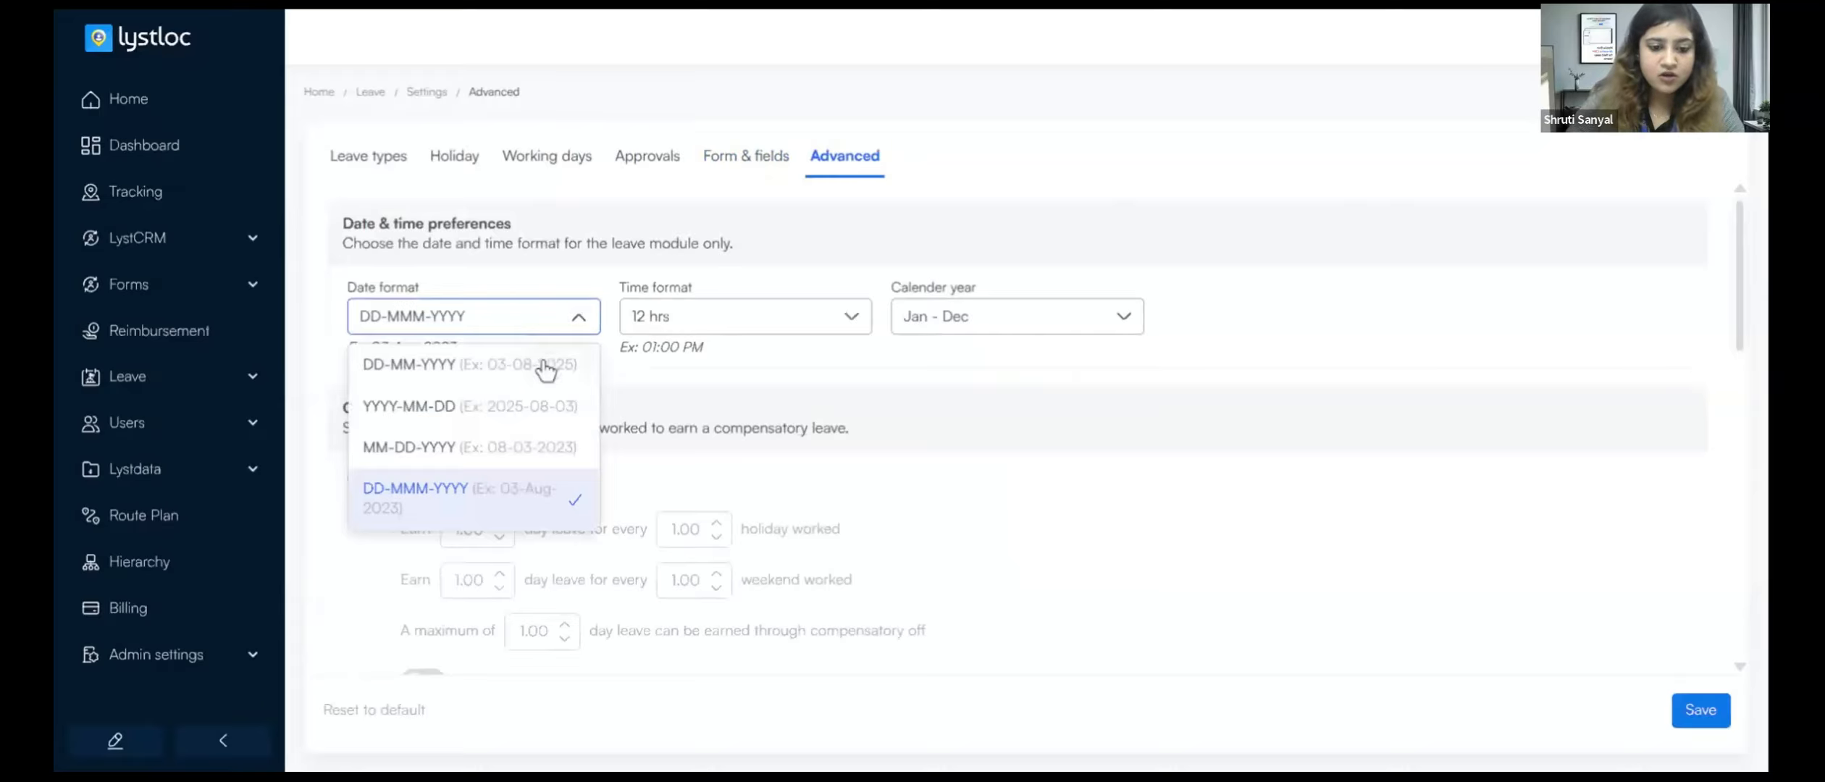
pyautogui.click(686, 391)
pyautogui.click(740, 316)
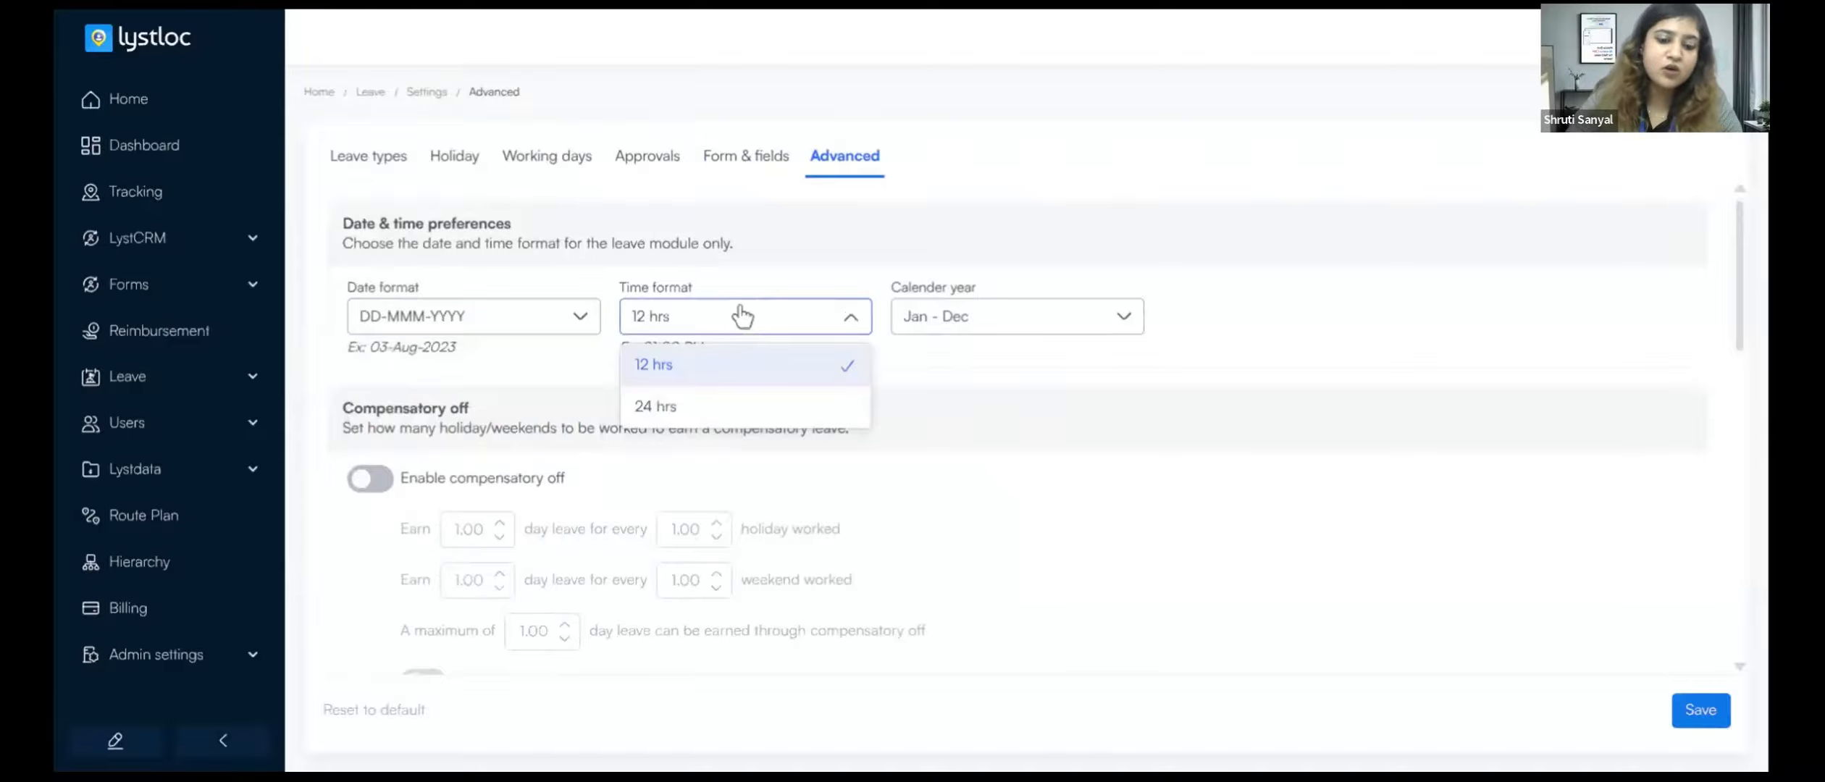
pyautogui.click(700, 405)
pyautogui.click(947, 322)
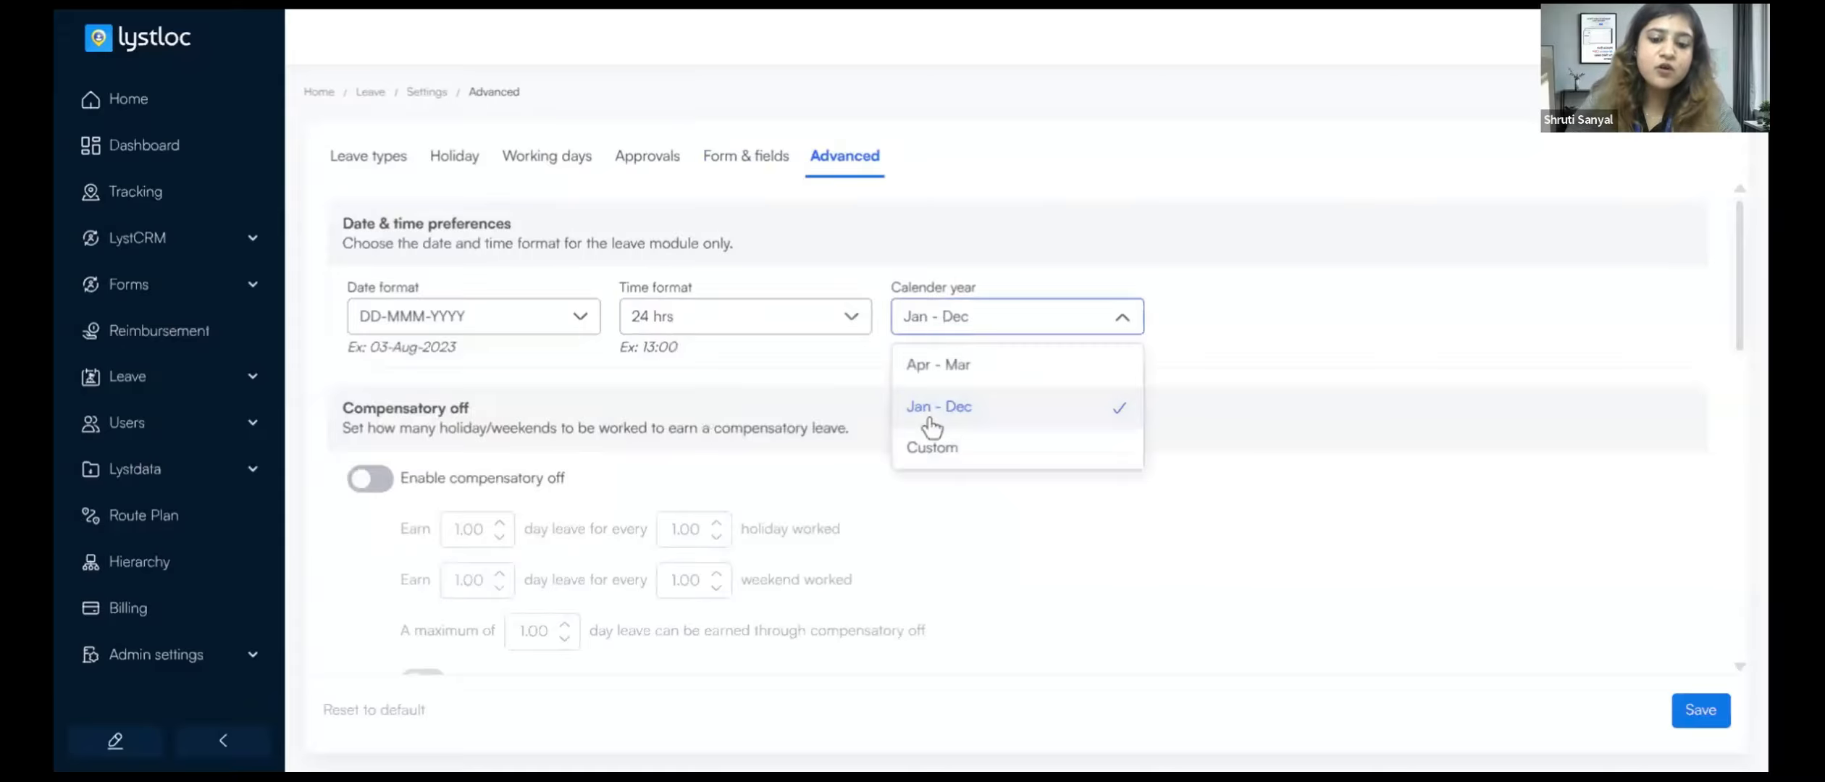
pyautogui.click(940, 365)
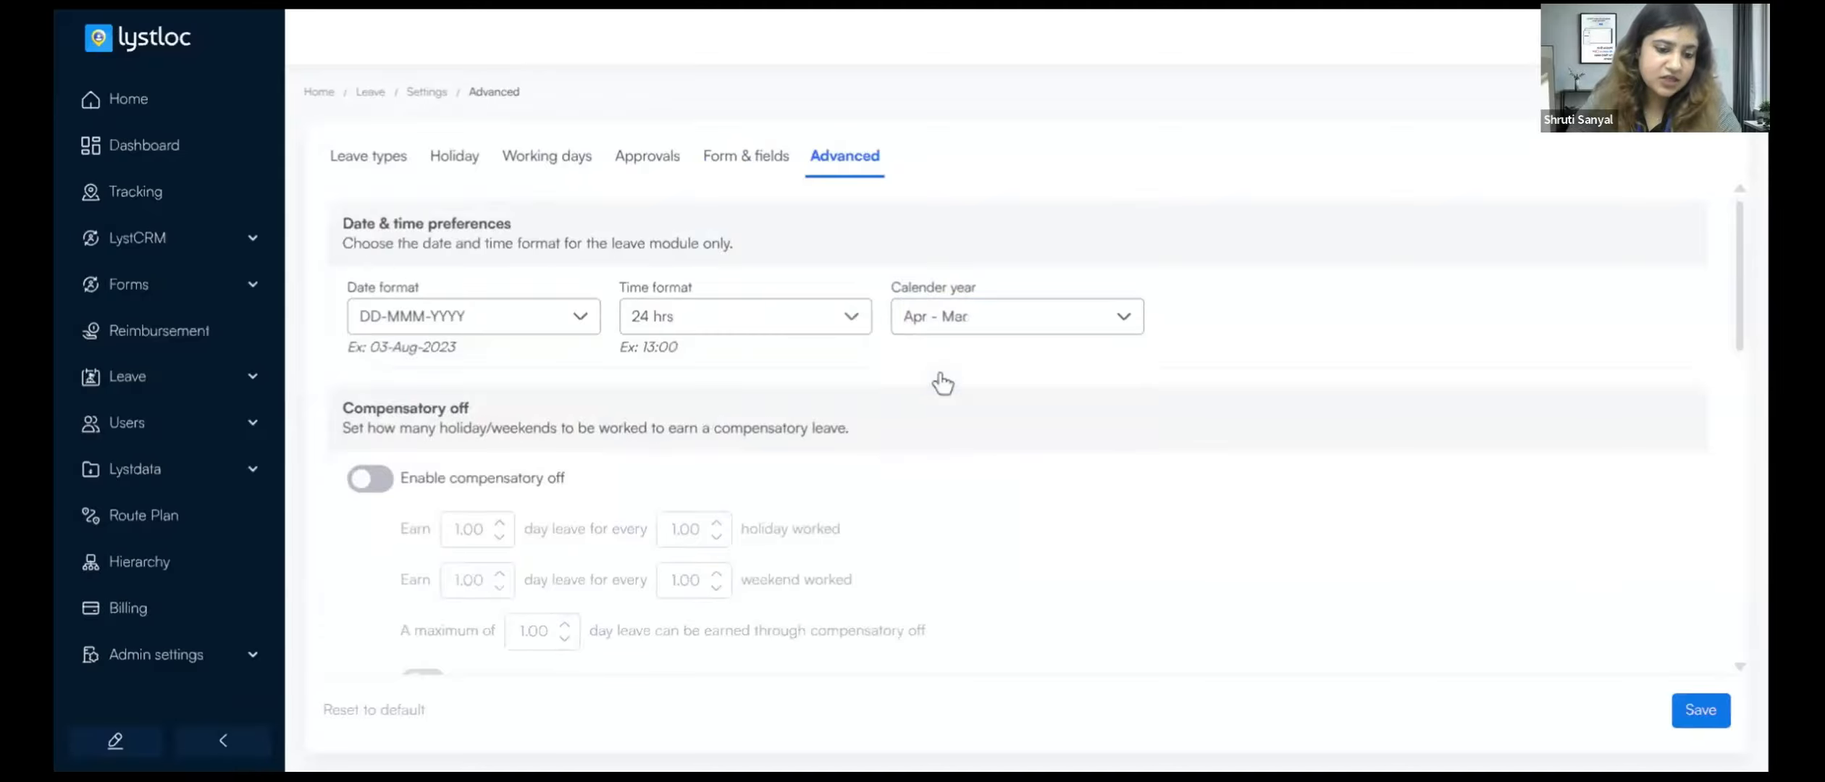
# Enable compensatory off in the advanced leave settings and review its earning rules and applicability options
pyautogui.scroll(-3, 937, 369)
pyautogui.scroll(3, 937, 370)
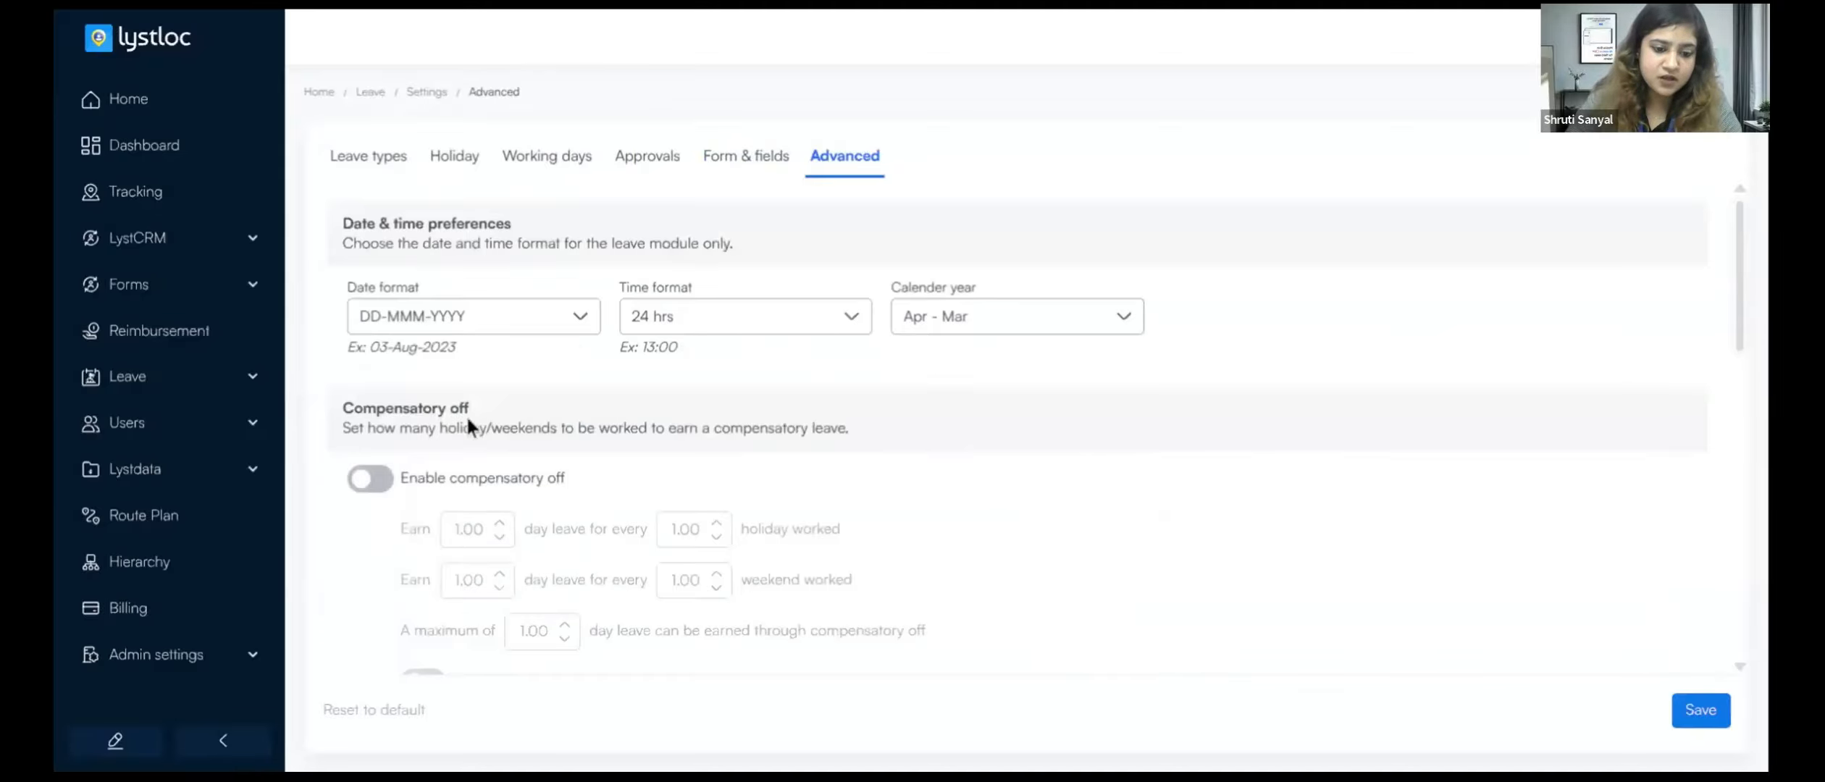
pyautogui.click(371, 479)
pyautogui.scroll(-4, 637, 449)
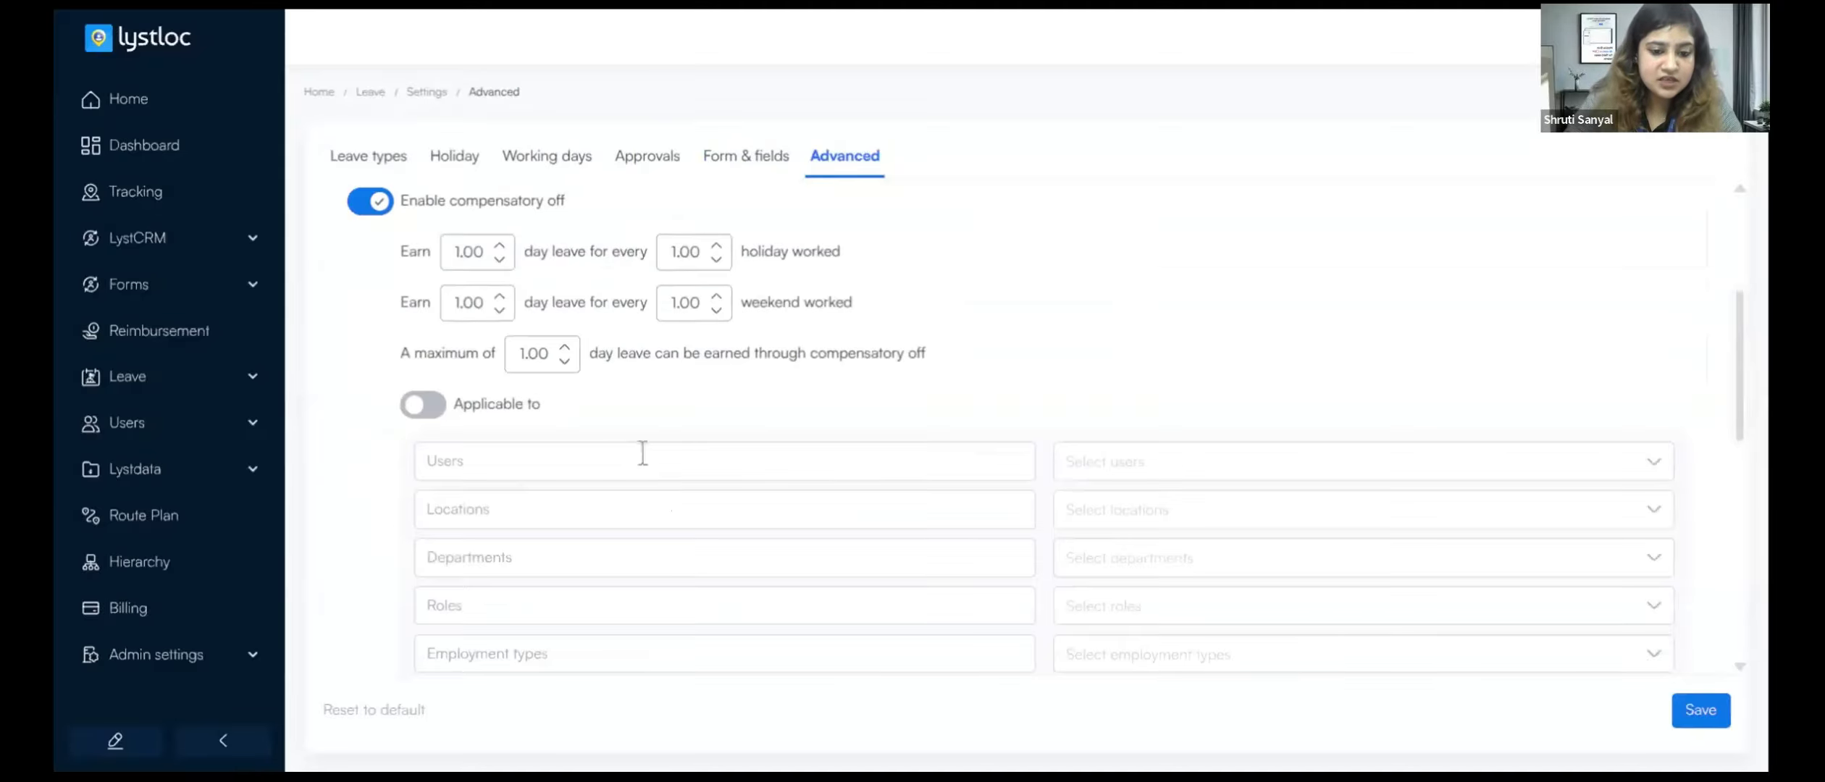
pyautogui.scroll(2, 640, 449)
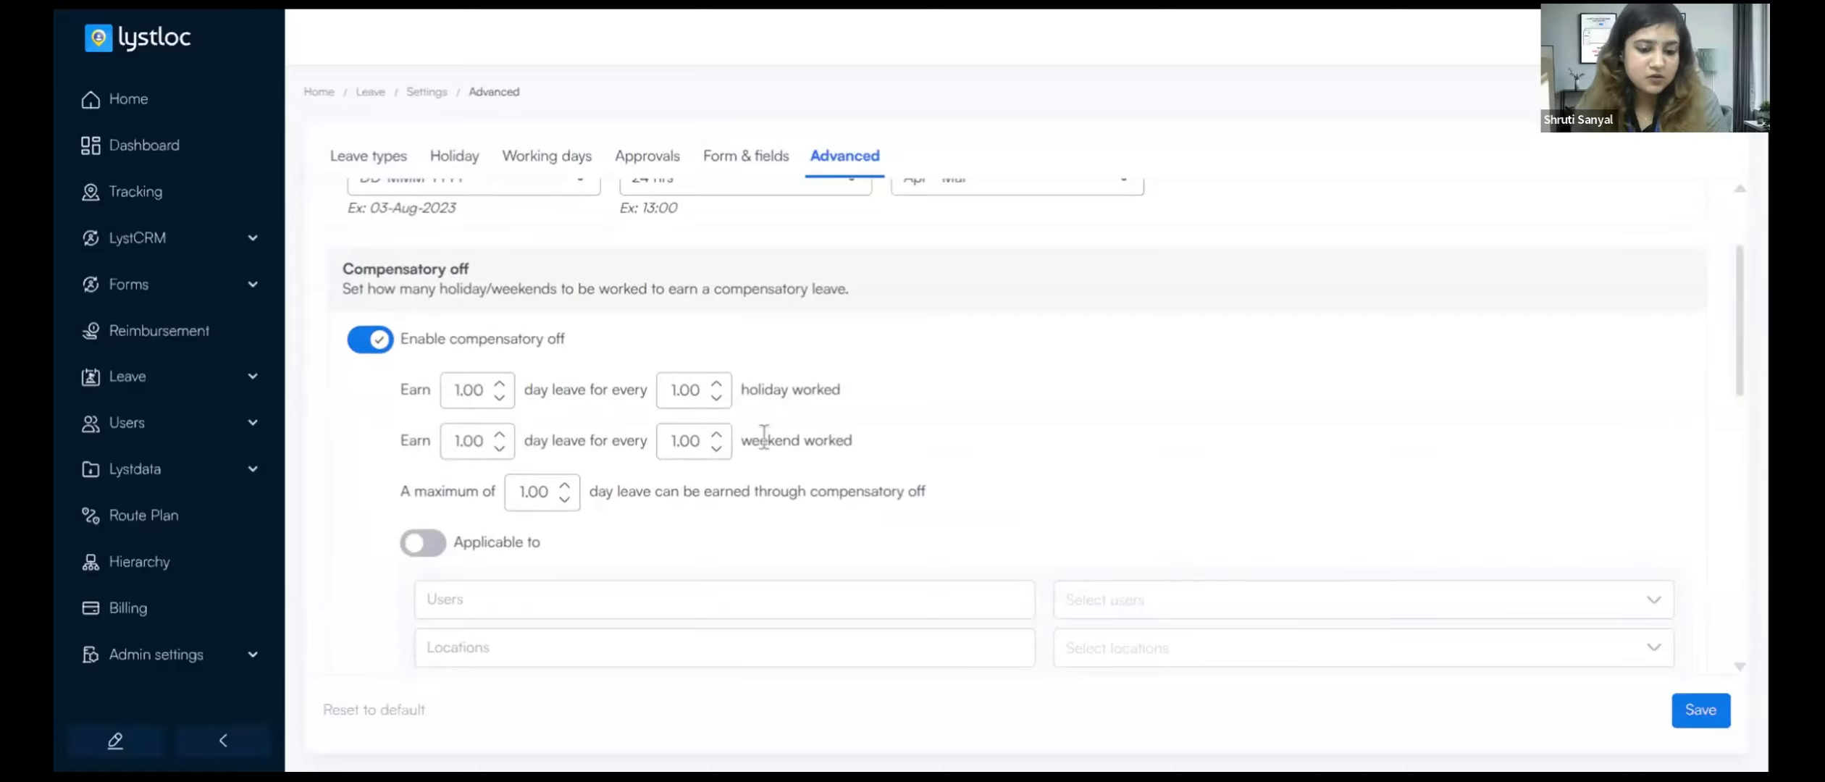
# Turn on the Applicable to restriction for compensatory off
pyautogui.scroll(-2, 732, 460)
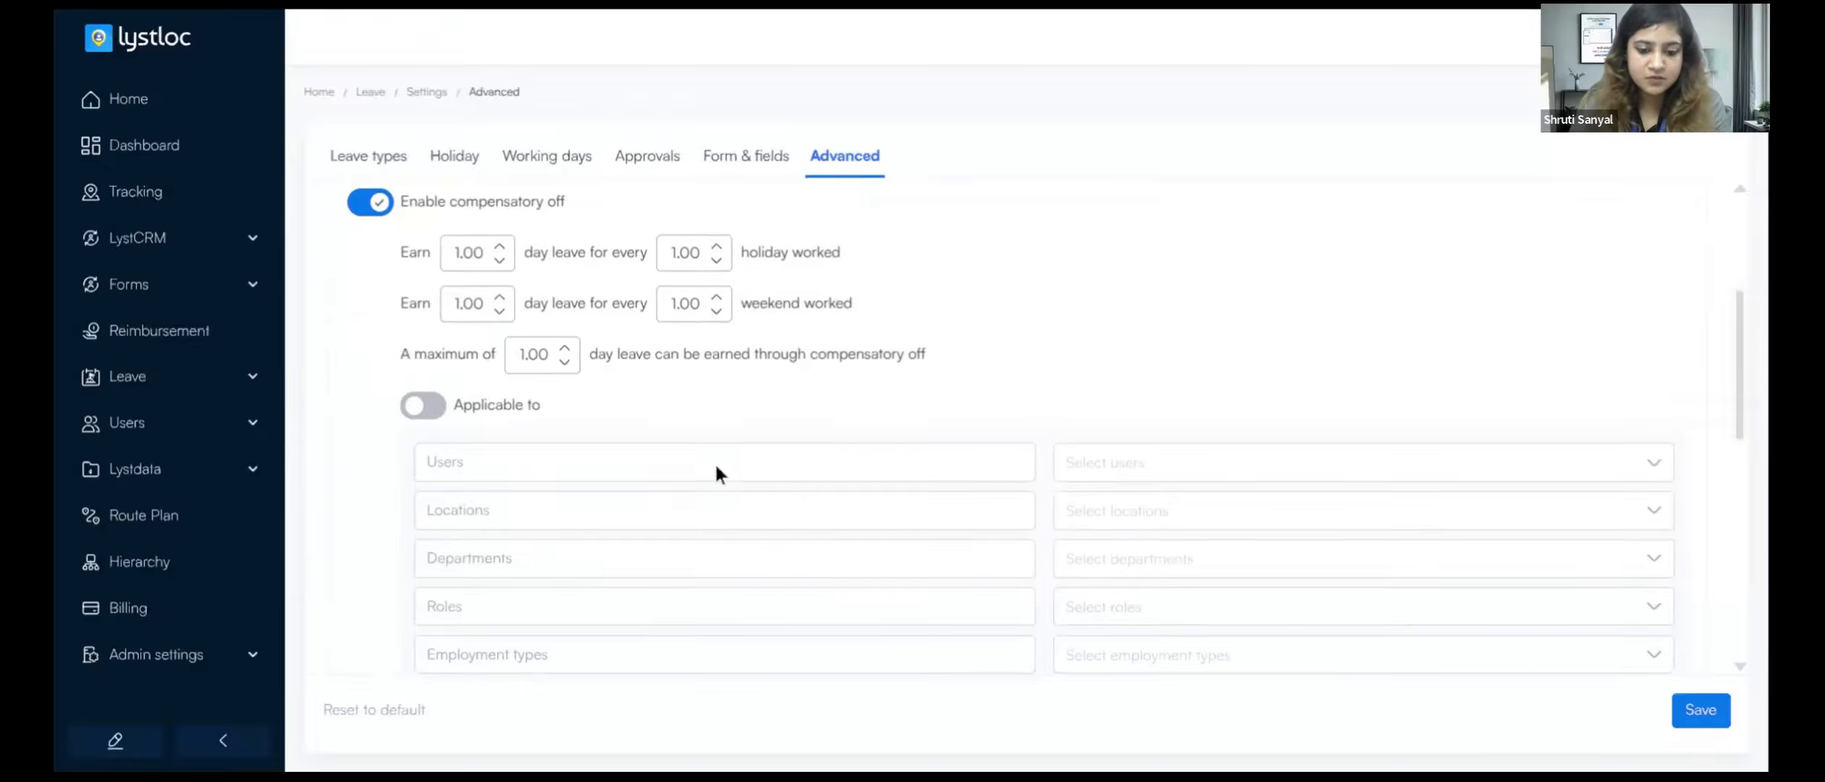
pyautogui.click(423, 404)
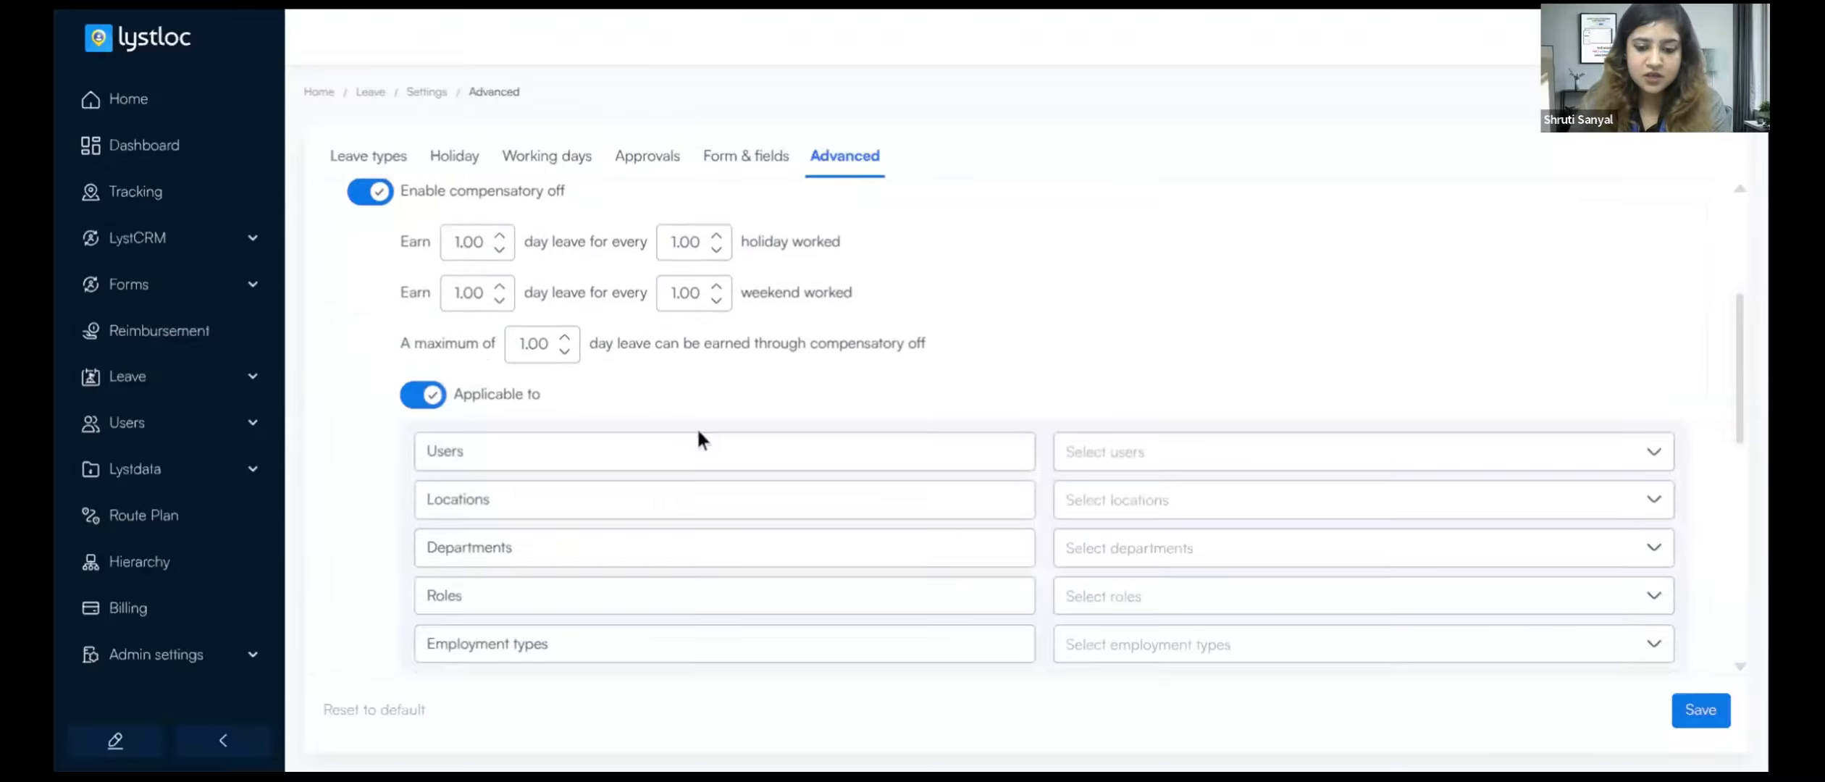
# Set leave applied for with a negative balance to be considered with loss of pay
pyautogui.scroll(-5, 797, 431)
pyautogui.scroll(1, 899, 438)
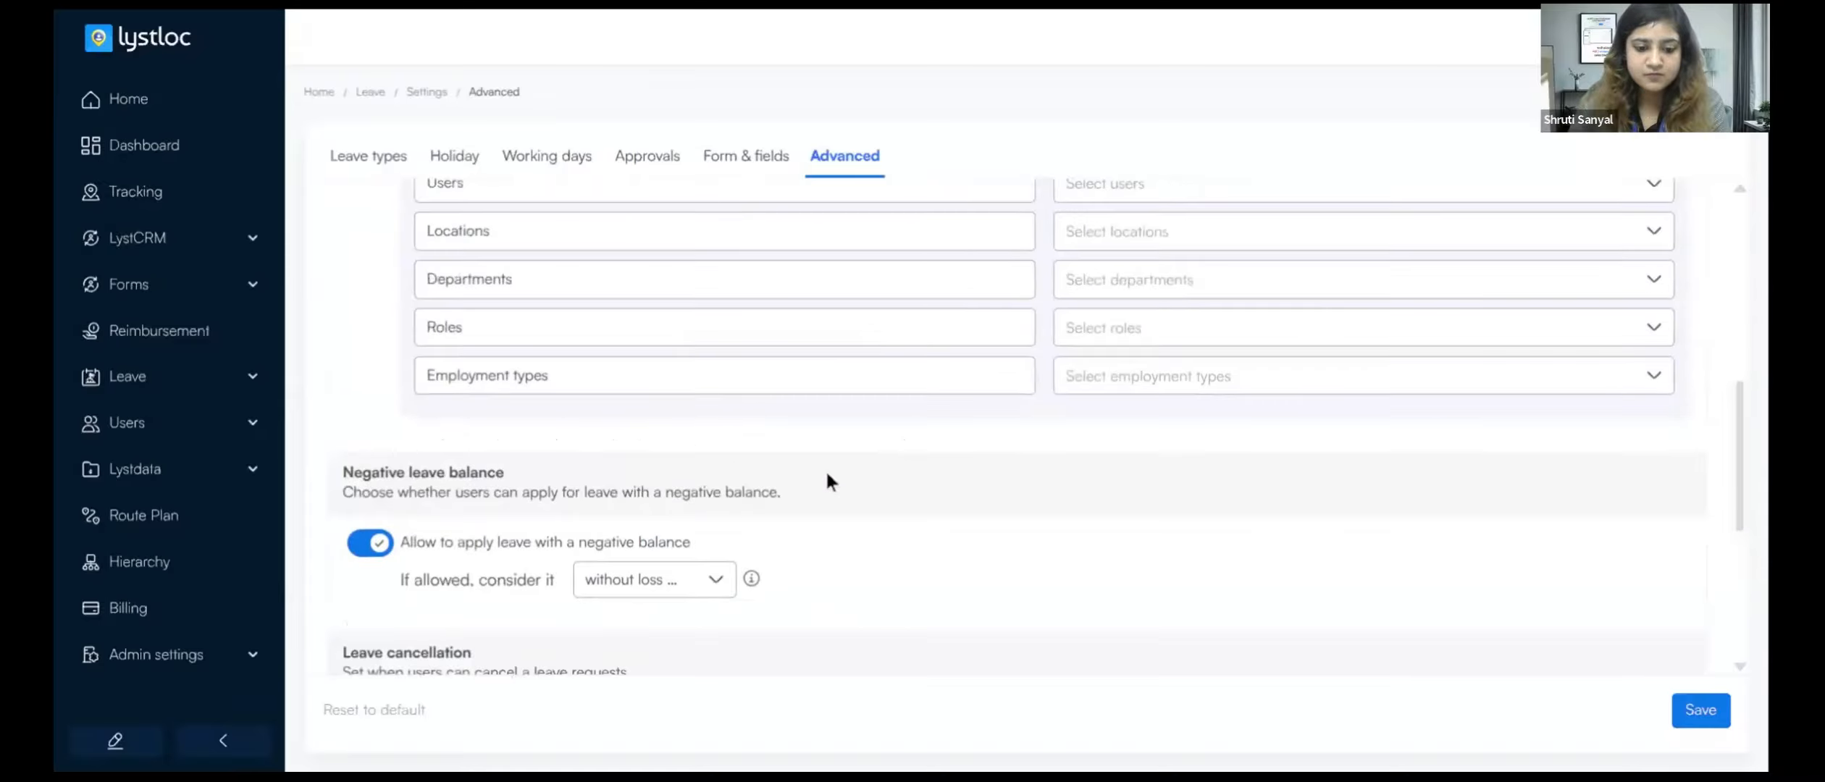
pyautogui.click(650, 593)
pyautogui.scroll(-3, 811, 564)
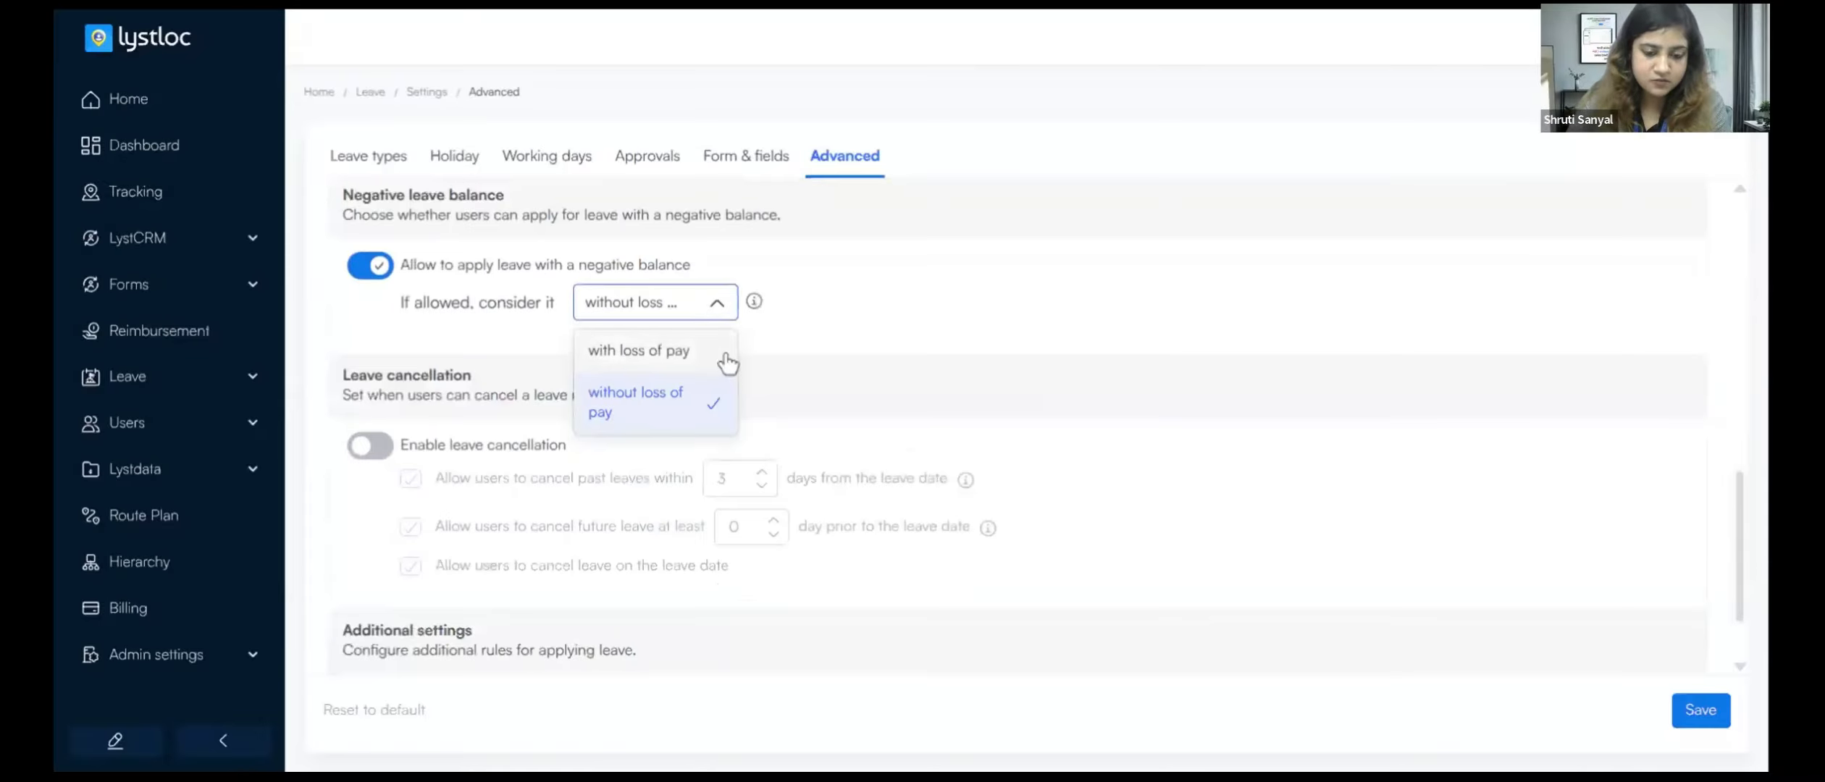
pyautogui.click(681, 373)
pyautogui.scroll(-1, 826, 351)
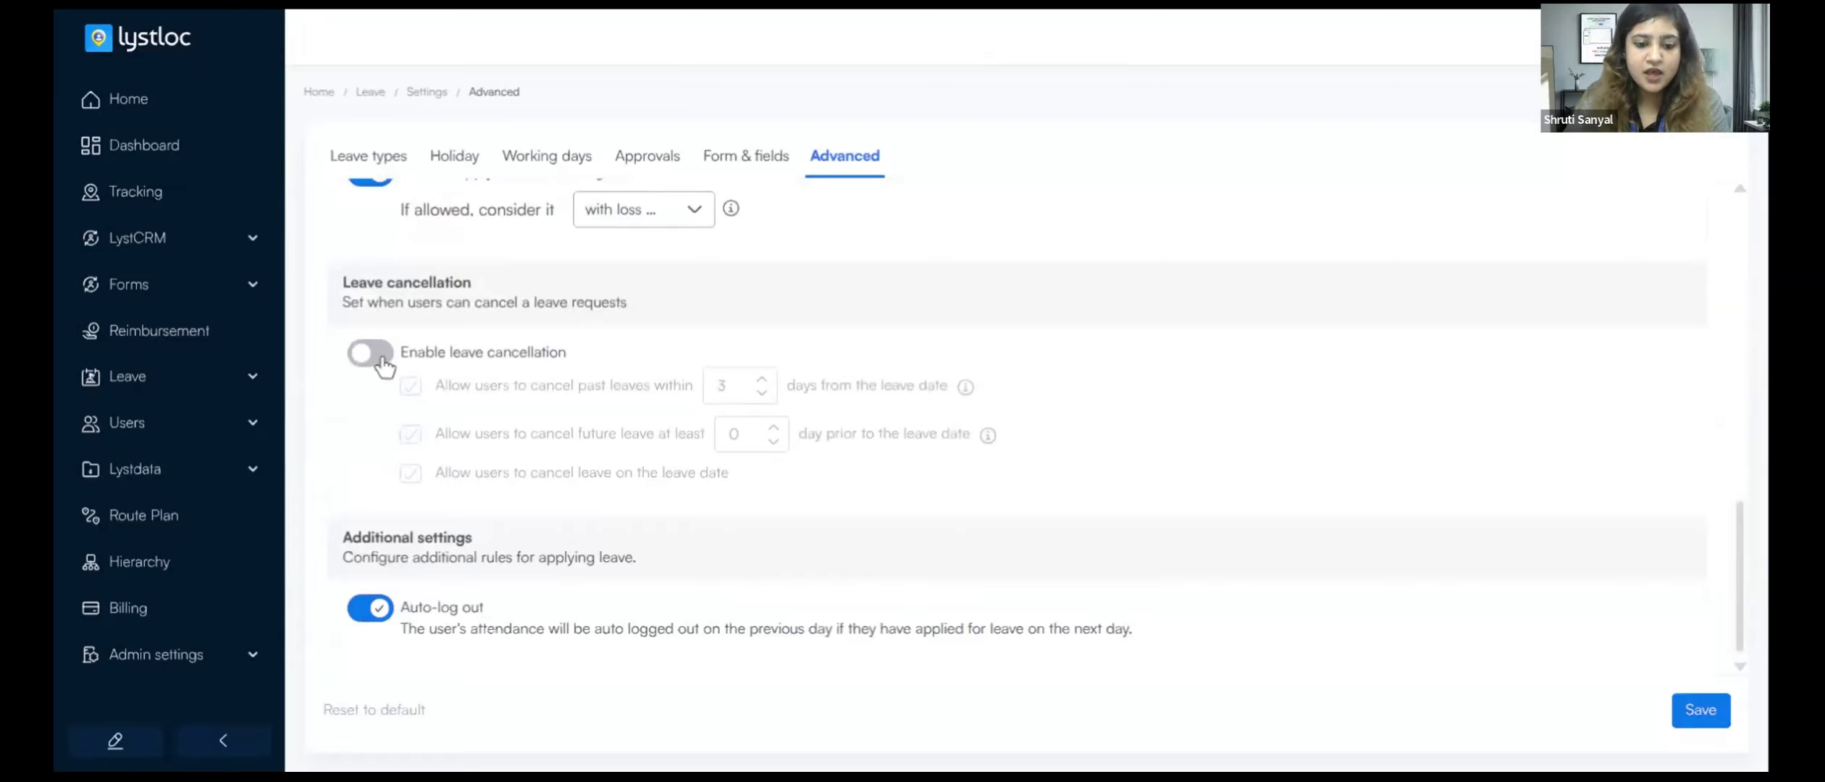
# Enable leave cancellation and review its rules for past, future and same-day leaves
pyautogui.click(382, 361)
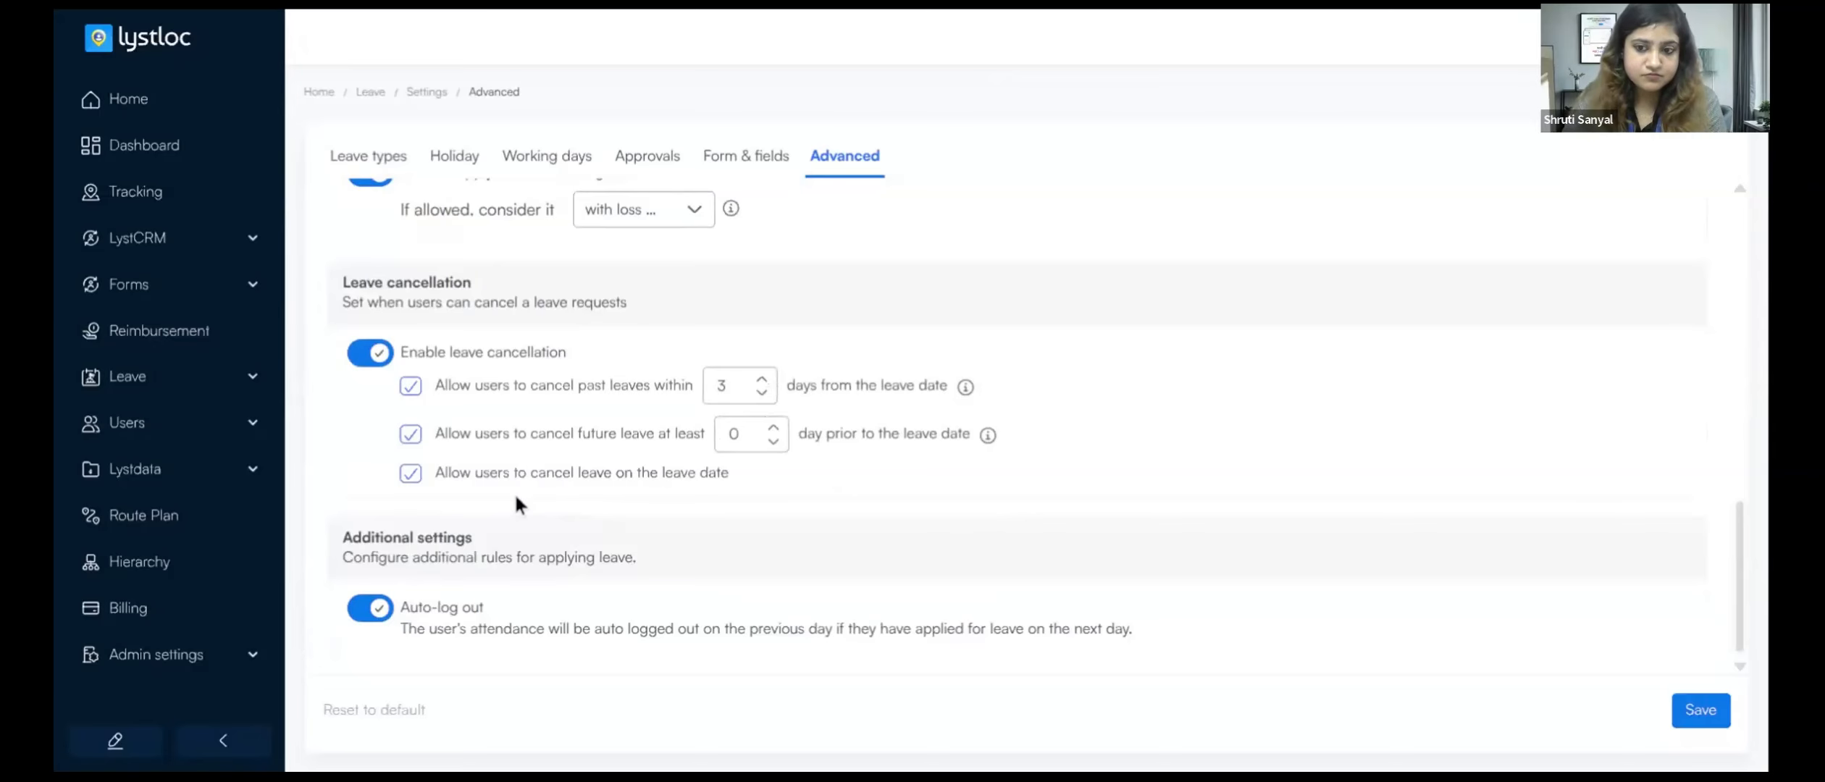
pyautogui.scroll(2, 558, 479)
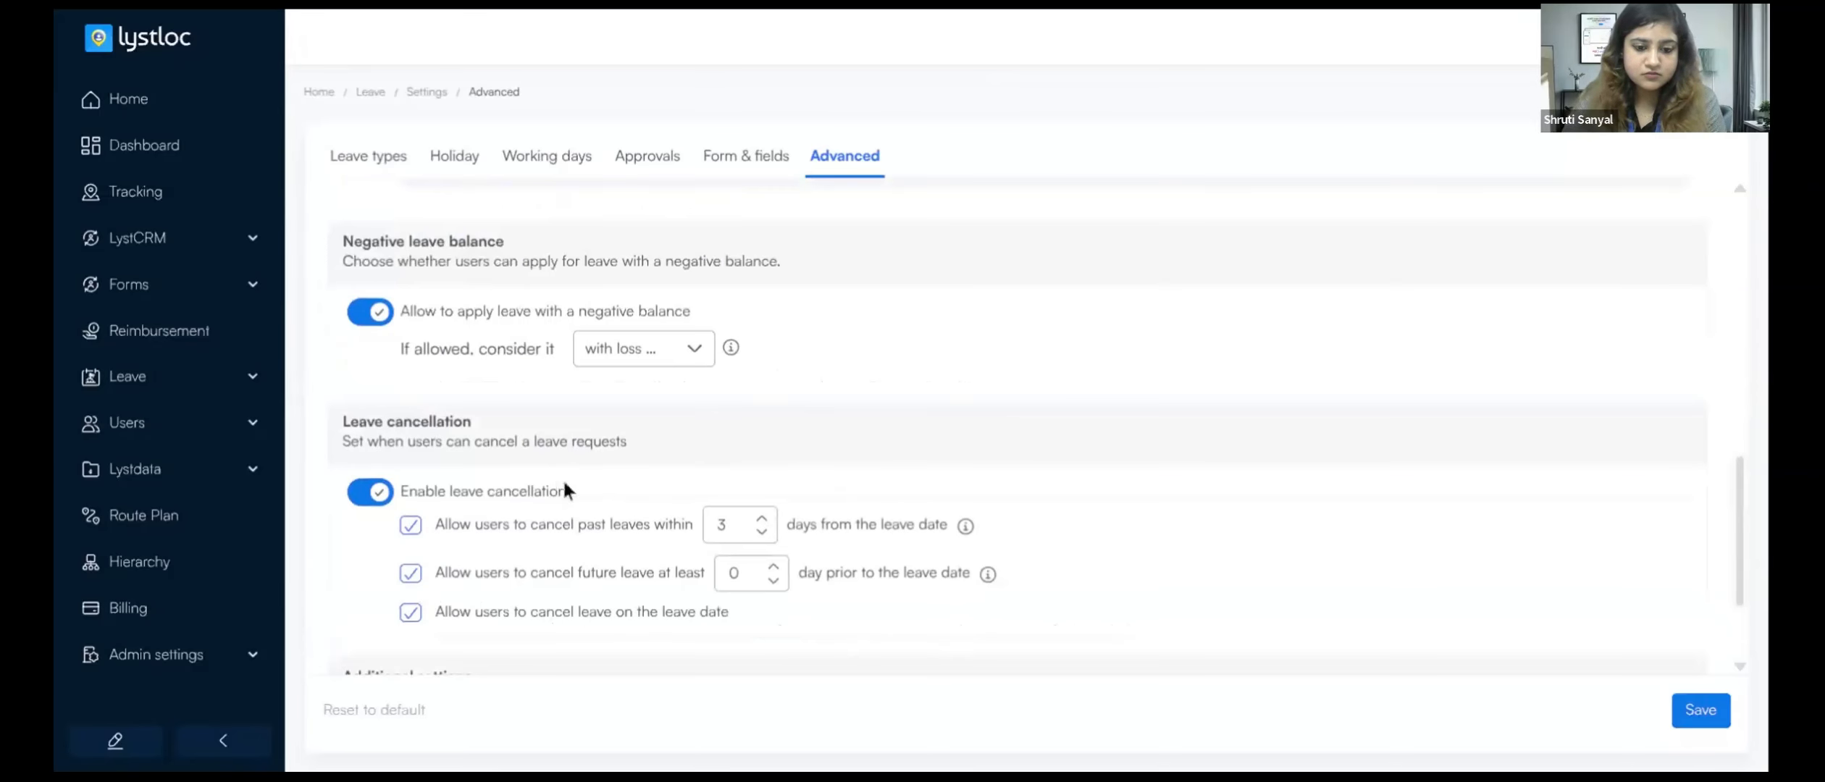
pyautogui.scroll(-2, 577, 474)
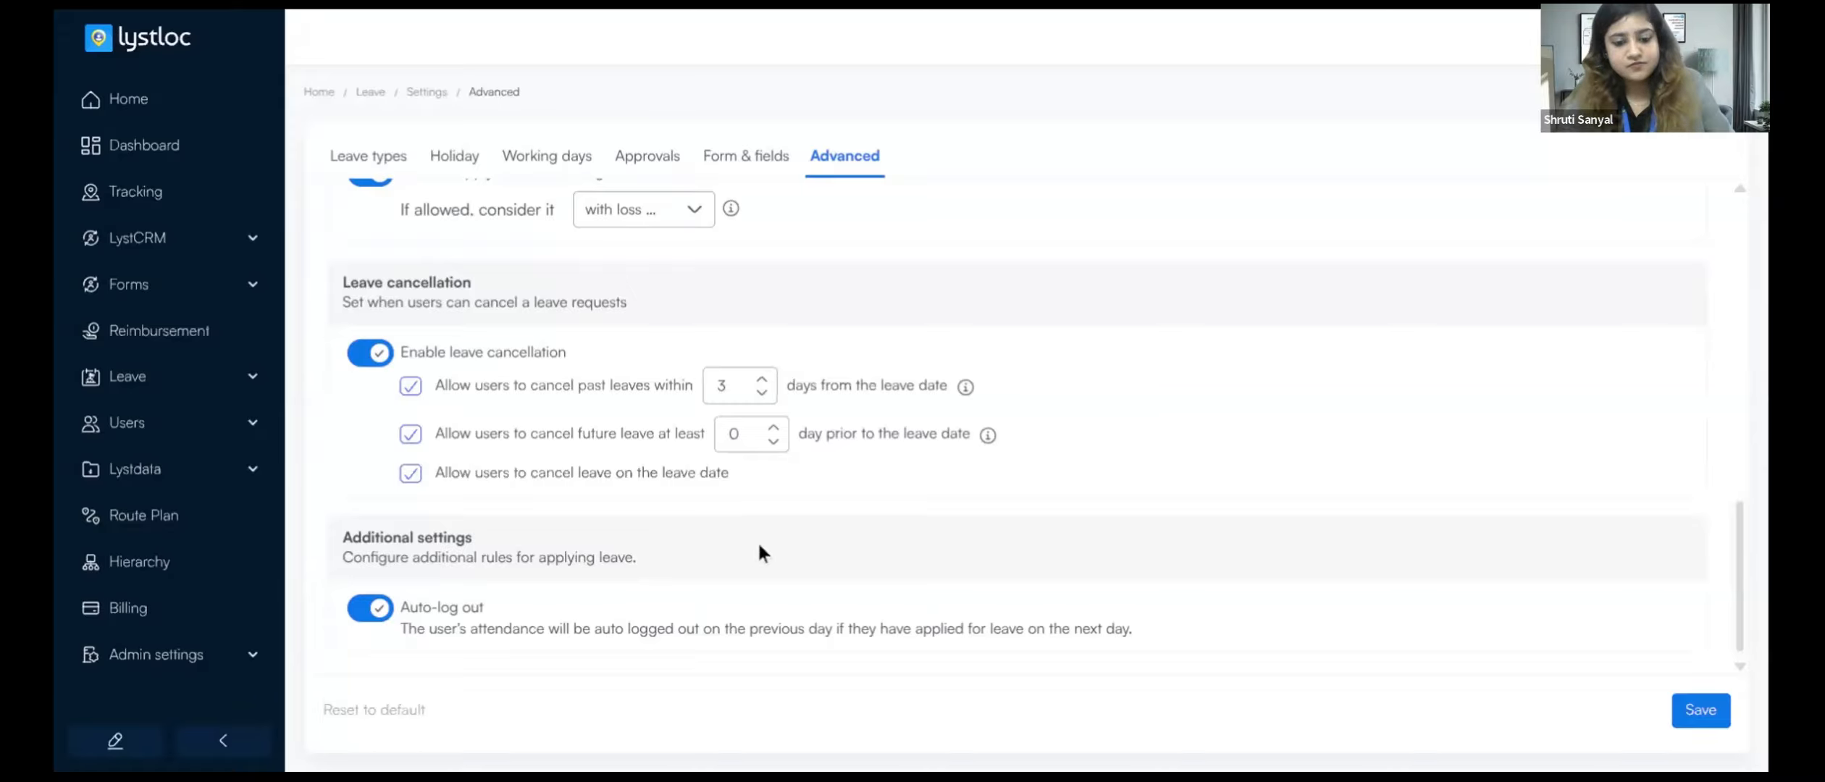
# Go back to the list of leave types, and switch to the presentation's Questions slide
pyautogui.scroll(10, 785, 440)
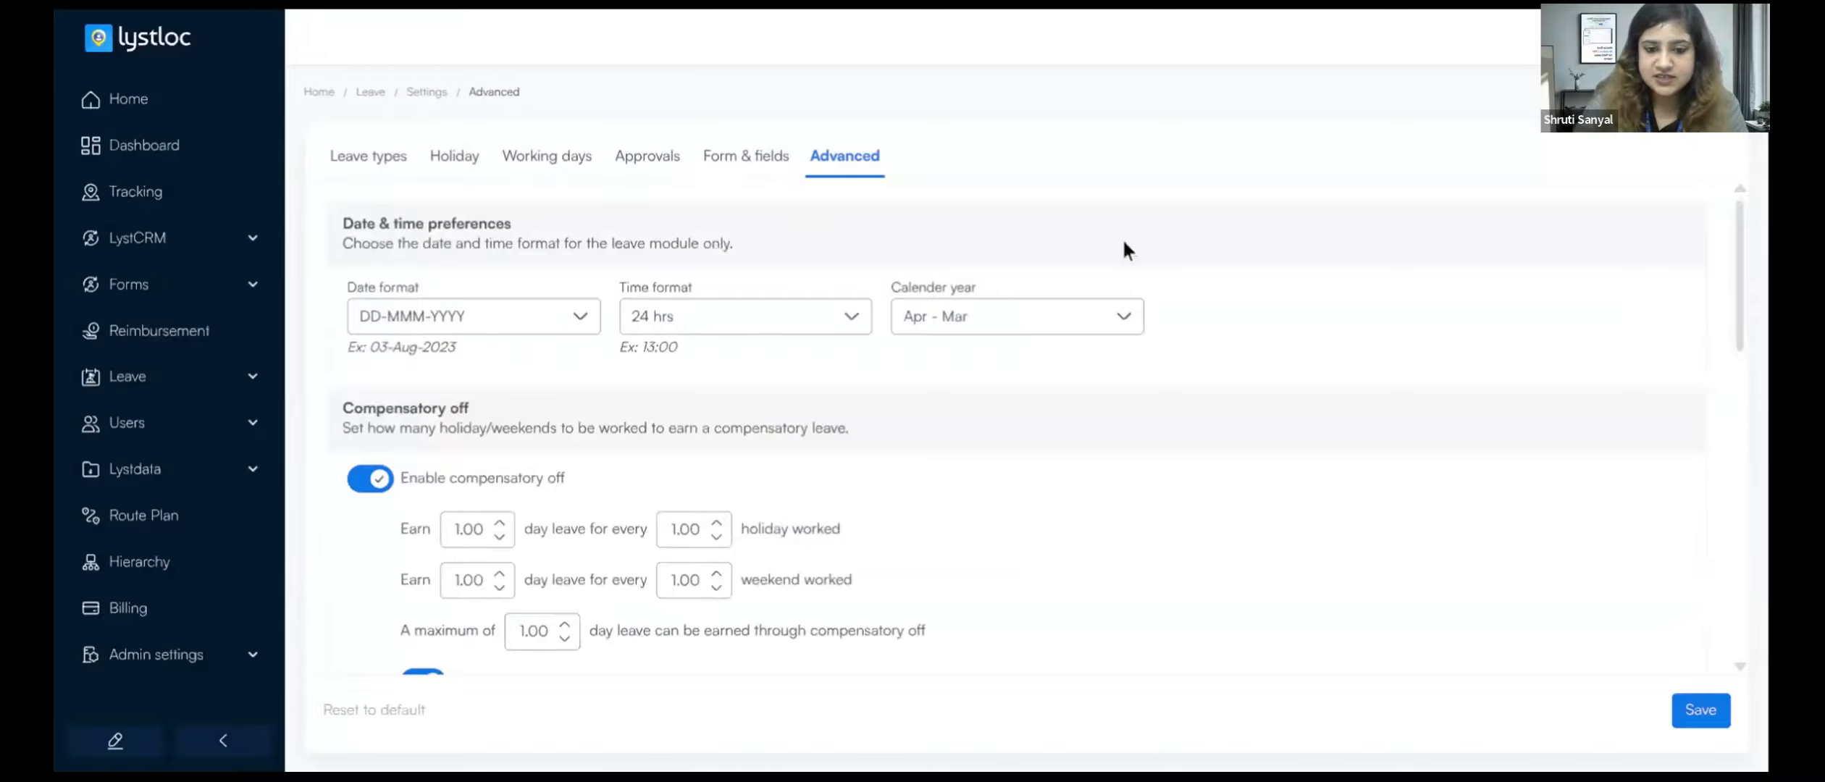
pyautogui.click(353, 163)
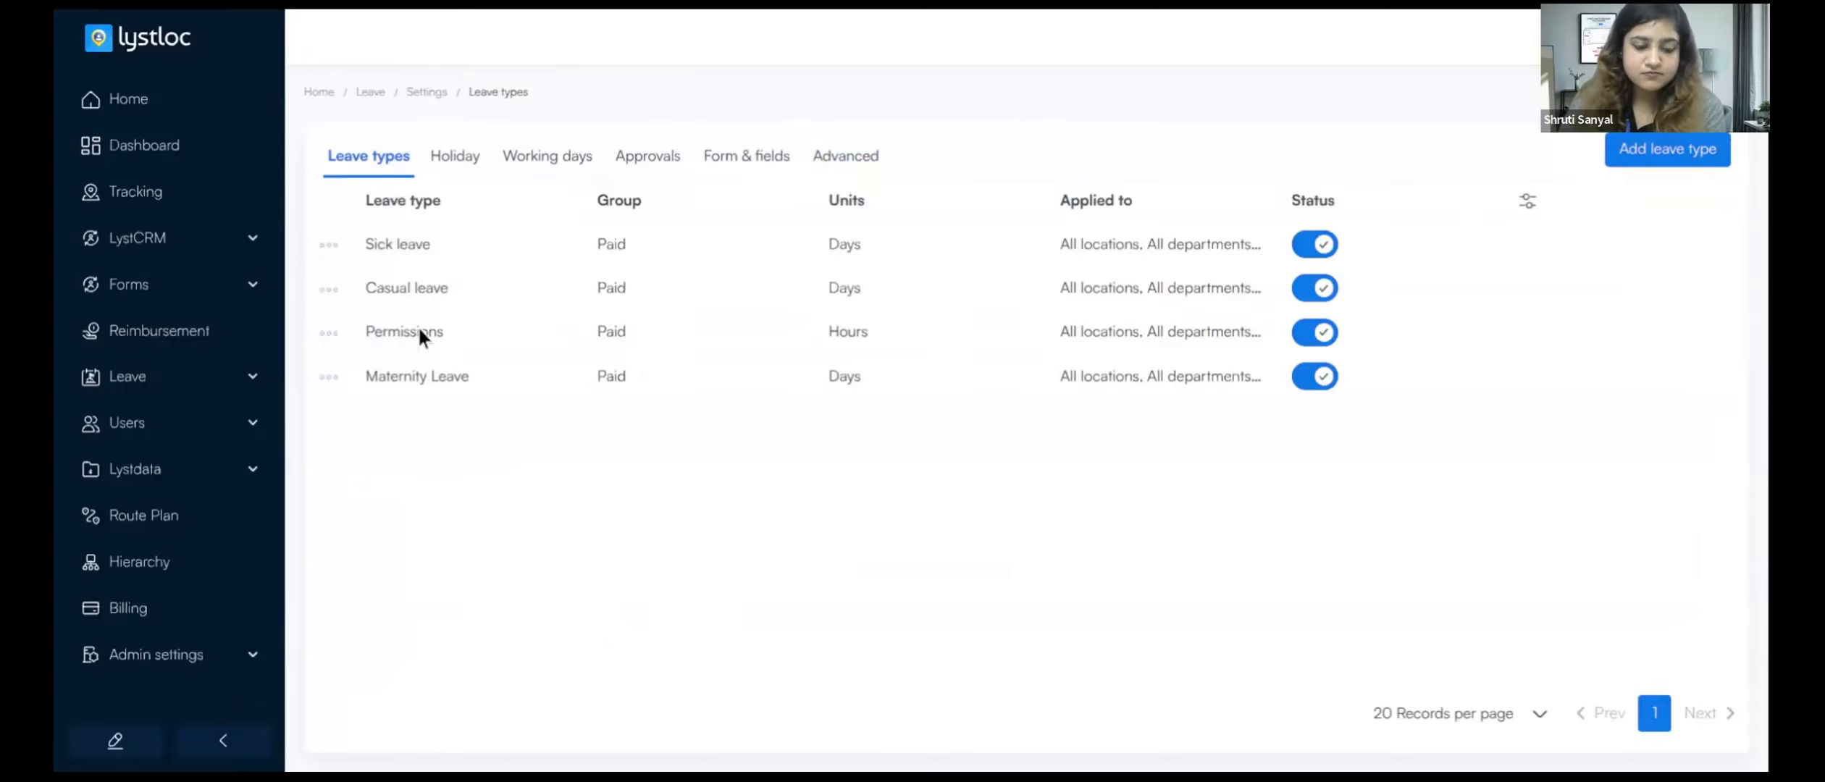
pyautogui.click(330, 333)
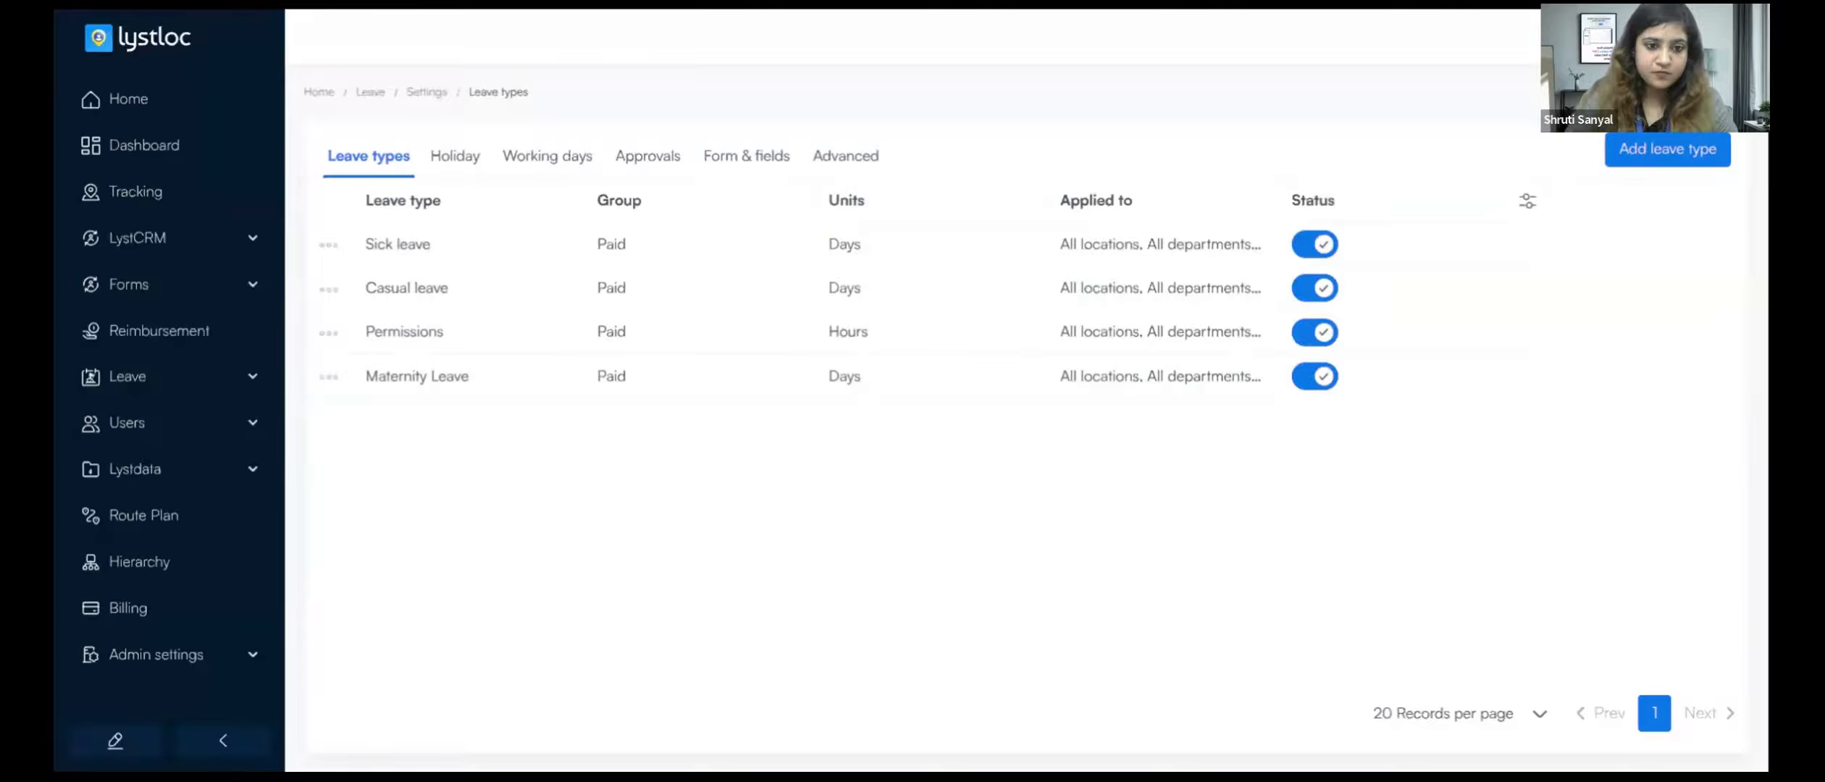
pyautogui.hotkey('alt', 'Tab')
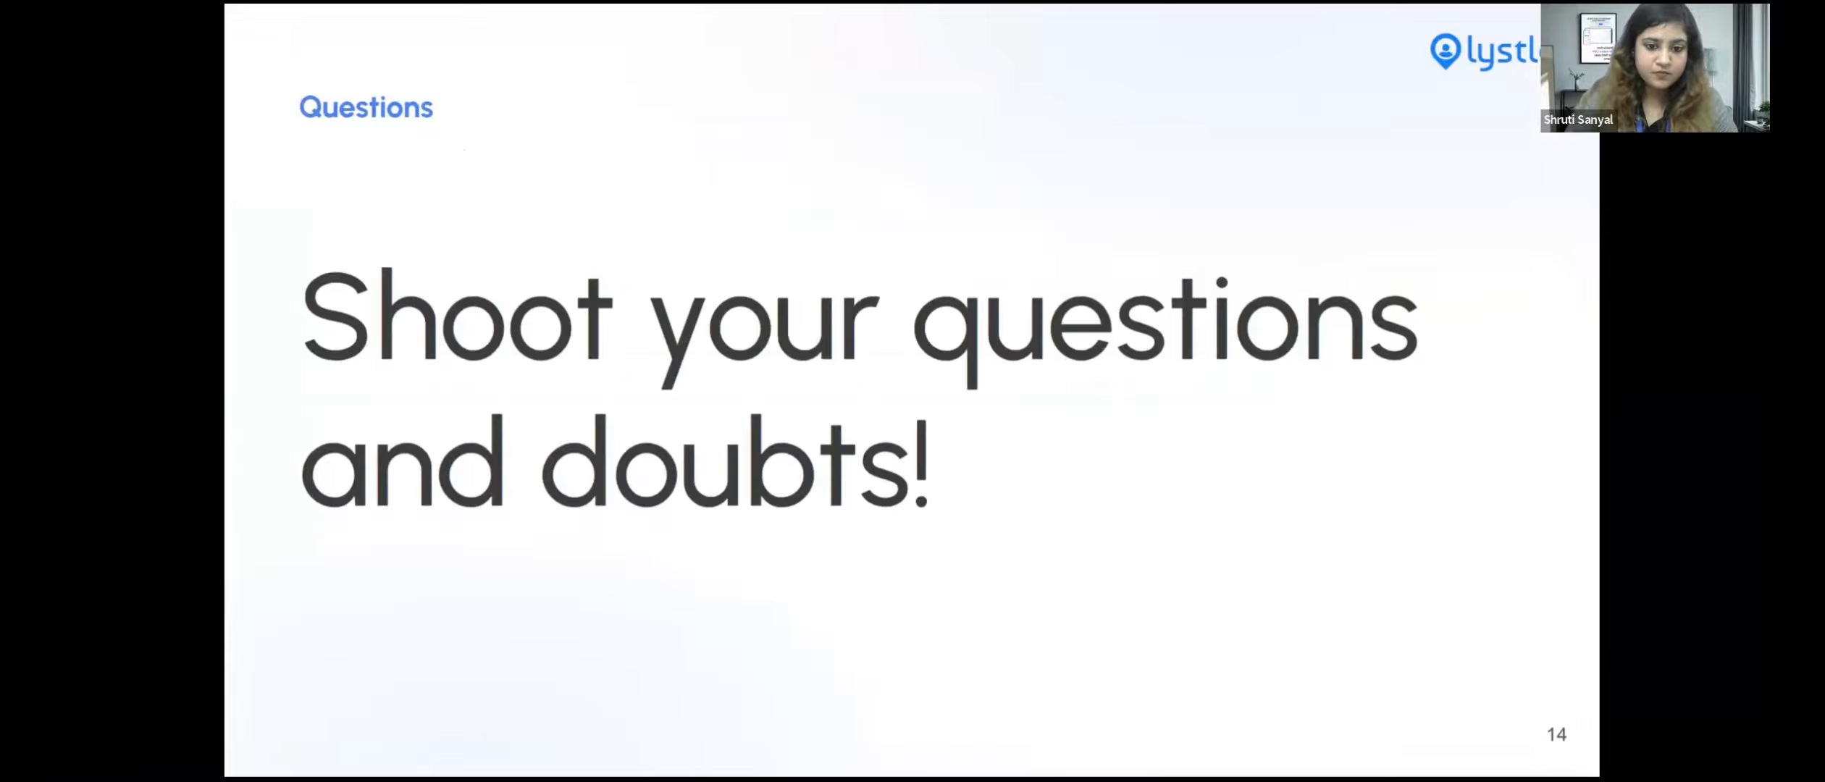